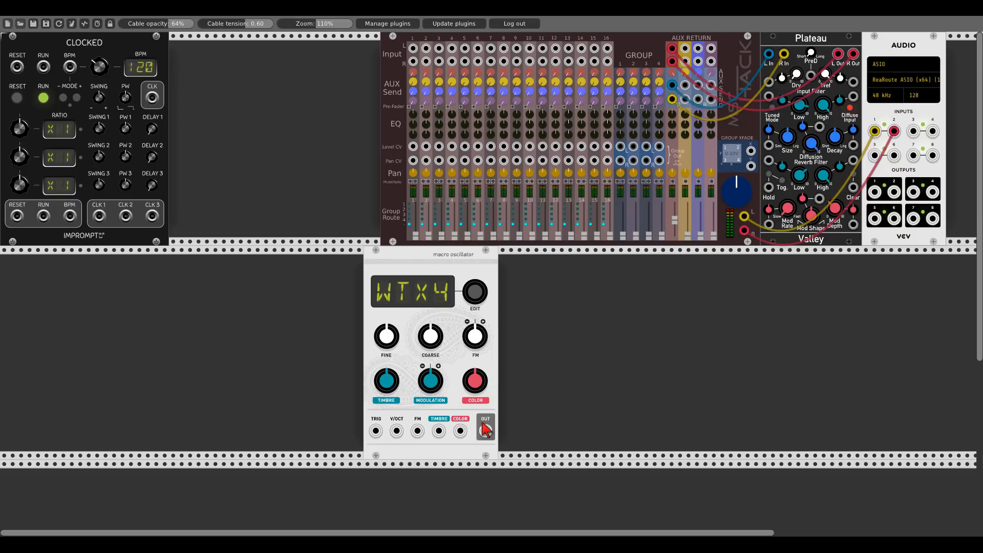
- Patch the macro oscillator's output into mixer channel 1 and adjust that channel's level and the oscillator's Color knob
{"action": "left_click_drag", "start_coordinate": [486, 430], "coordinate": [412, 48]}
{"action": "left_click_drag", "start_coordinate": [415, 235], "coordinate": [416, 224]}
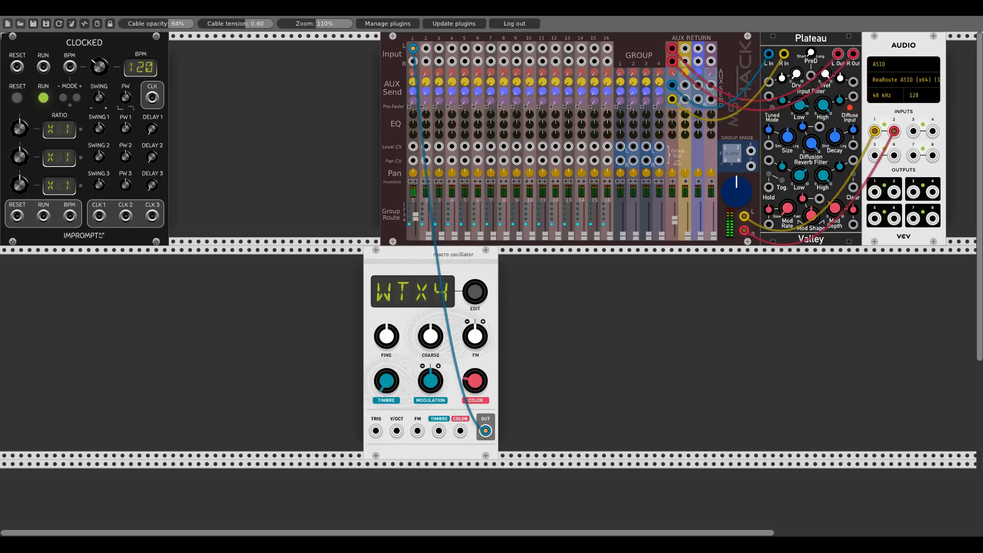
{"action": "left_click_drag", "start_coordinate": [475, 381], "coordinate": [475, 289]}
{"action": "left_click_drag", "start_coordinate": [414, 74], "coordinate": [414, 54]}
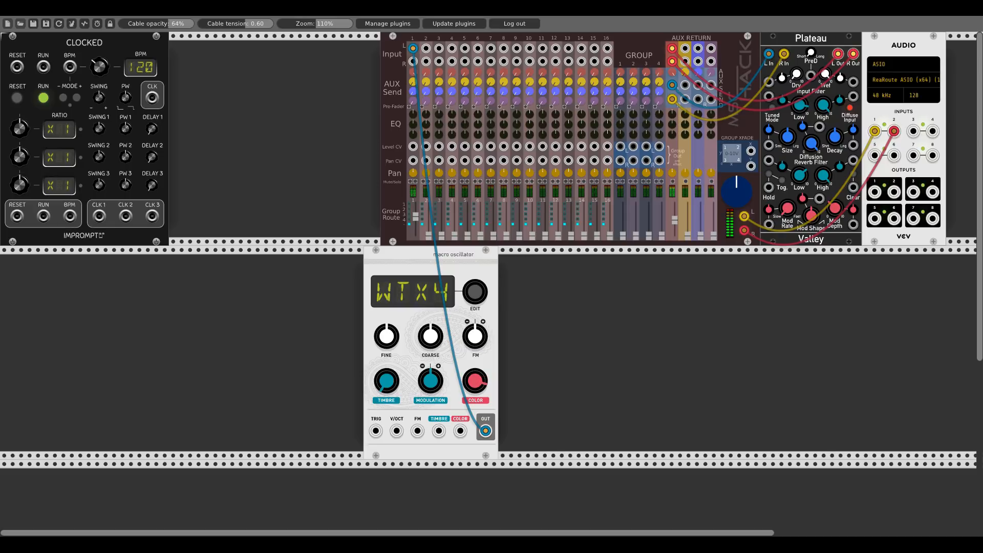
{"action": "left_click_drag", "start_coordinate": [476, 381], "coordinate": [475, 471]}
{"action": "left_click_drag", "start_coordinate": [416, 216], "coordinate": [416, 236]}
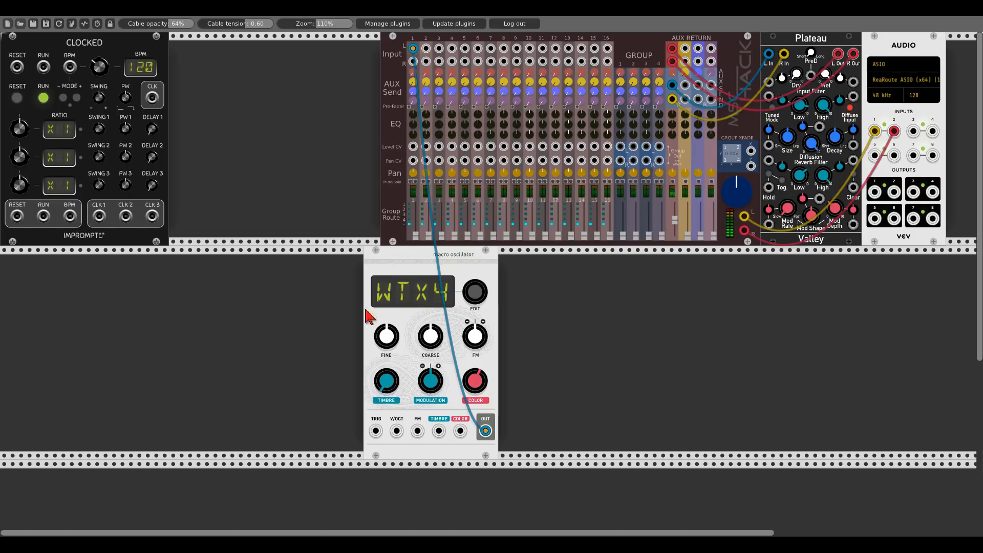
- Add a Holonic Systems Dumbwaiter sequencer module and place it to the left of the oscillator
{"action": "right_click", "coordinate": [281, 359]}
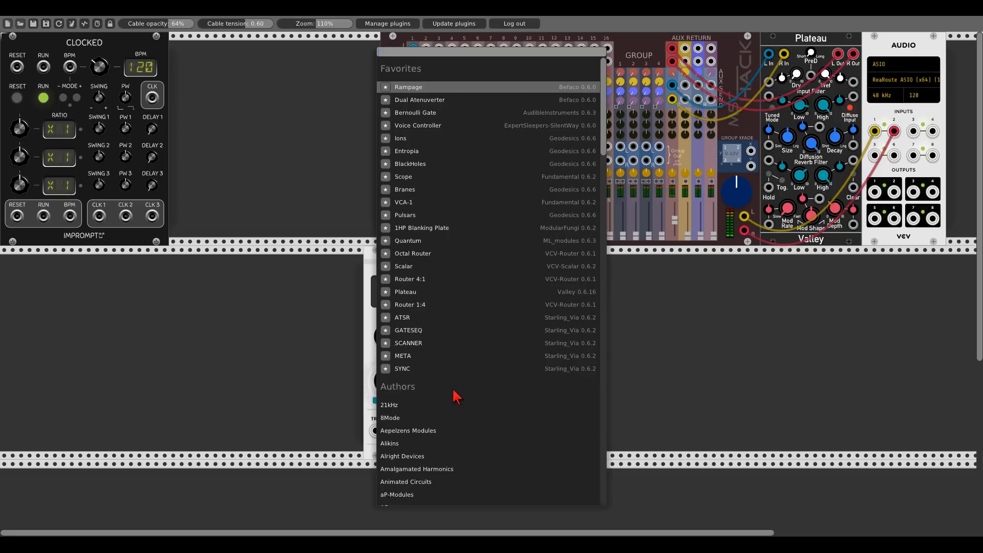
{"action": "scroll", "coordinate": [456, 396], "scroll_direction": "down", "scroll_amount": 3}
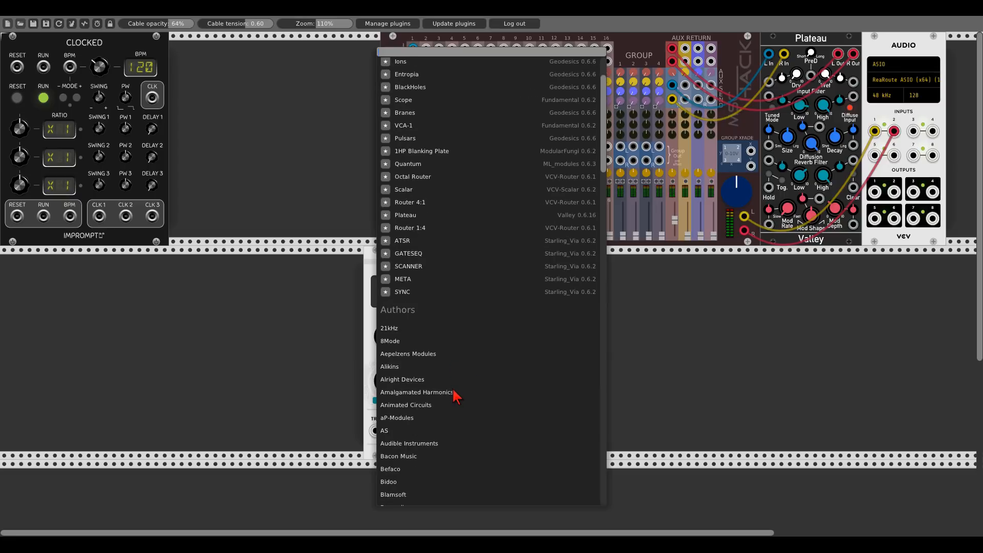
{"action": "scroll", "coordinate": [456, 396], "scroll_direction": "down", "scroll_amount": 1}
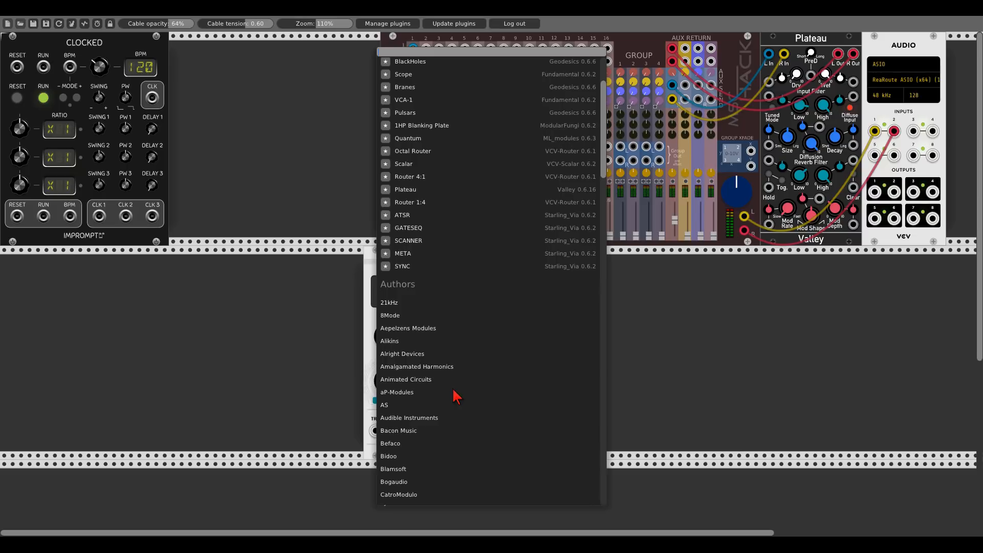
{"action": "scroll", "coordinate": [456, 396], "scroll_direction": "down", "scroll_amount": 1}
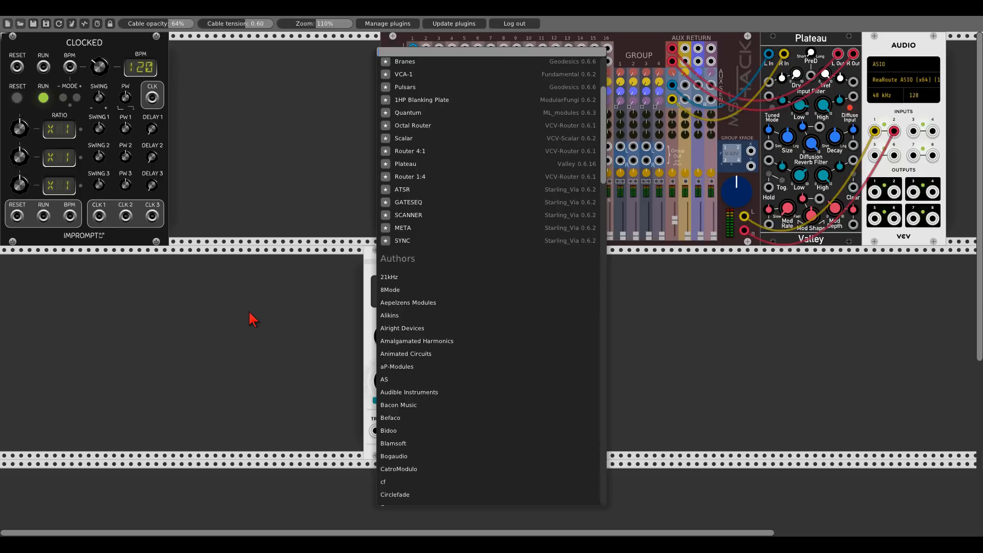
{"action": "scroll", "coordinate": [463, 418], "scroll_direction": "down", "scroll_amount": 5}
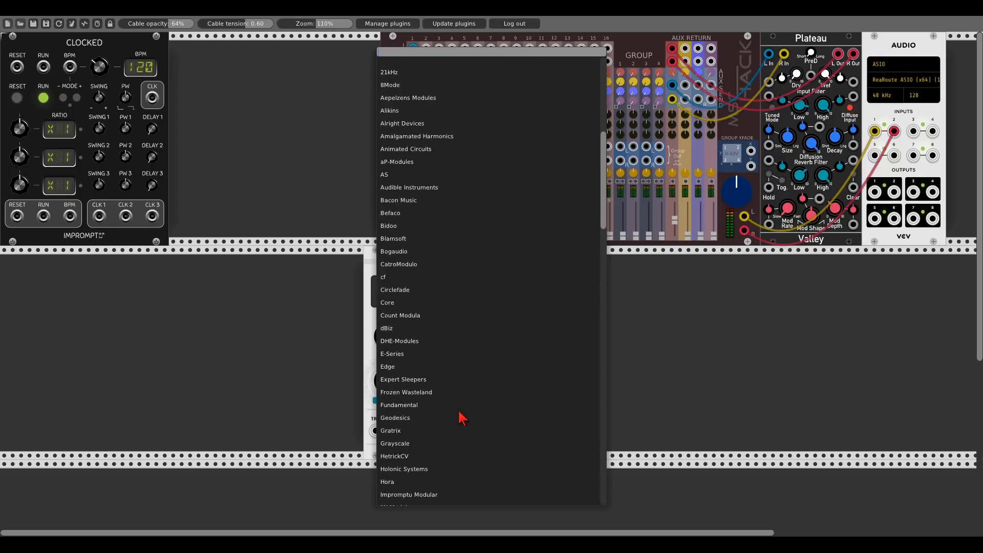
{"action": "left_click", "coordinate": [402, 469]}
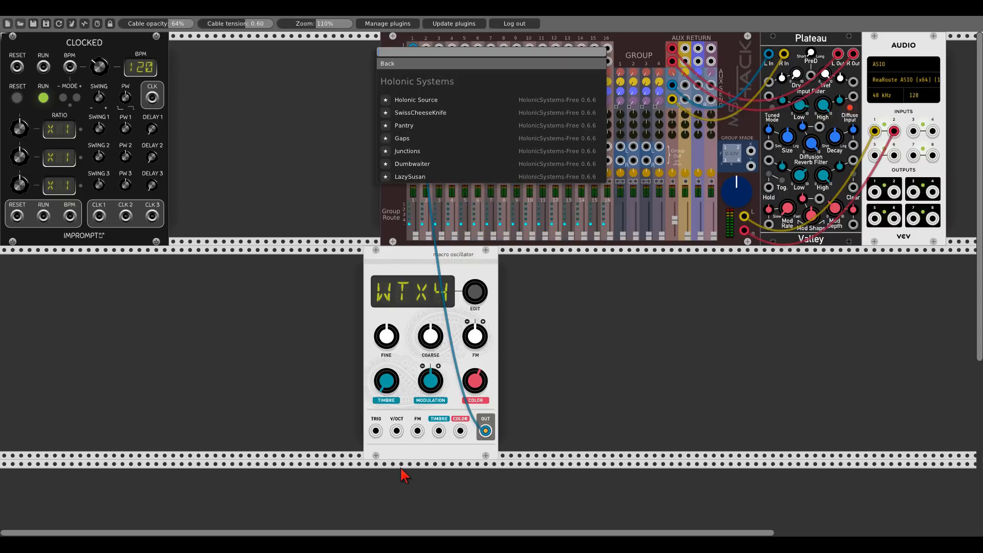
{"action": "left_click", "coordinate": [413, 164]}
{"action": "left_click_drag", "start_coordinate": [318, 266], "coordinate": [147, 266]}
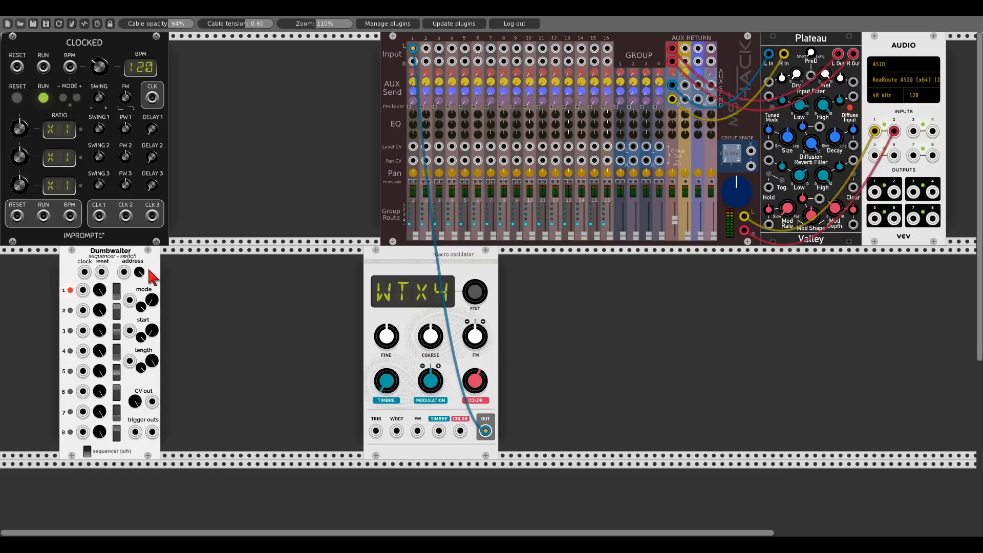
{"action": "right_click", "coordinate": [267, 295]}
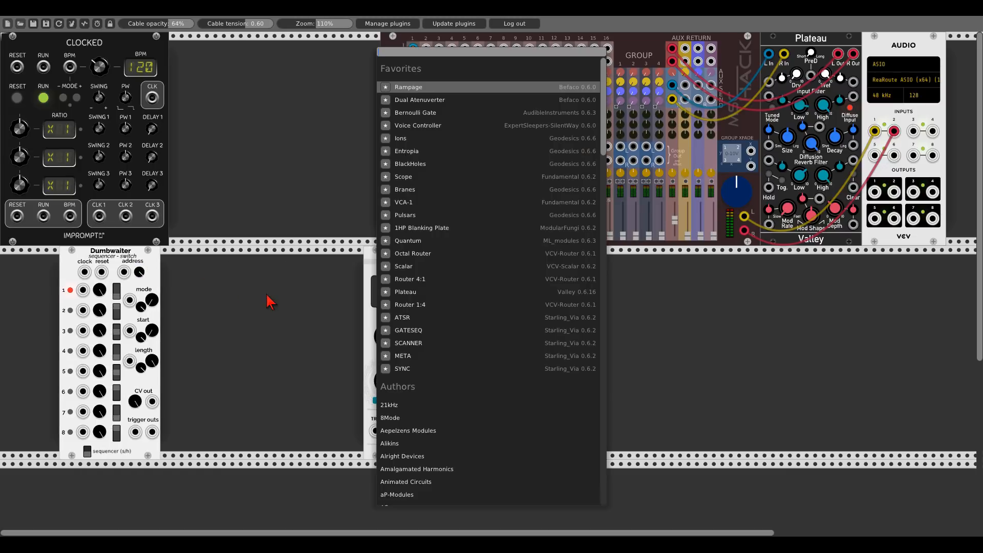
{"action": "type", "text": "addr"}
{"action": "left_click", "coordinate": [429, 157]}
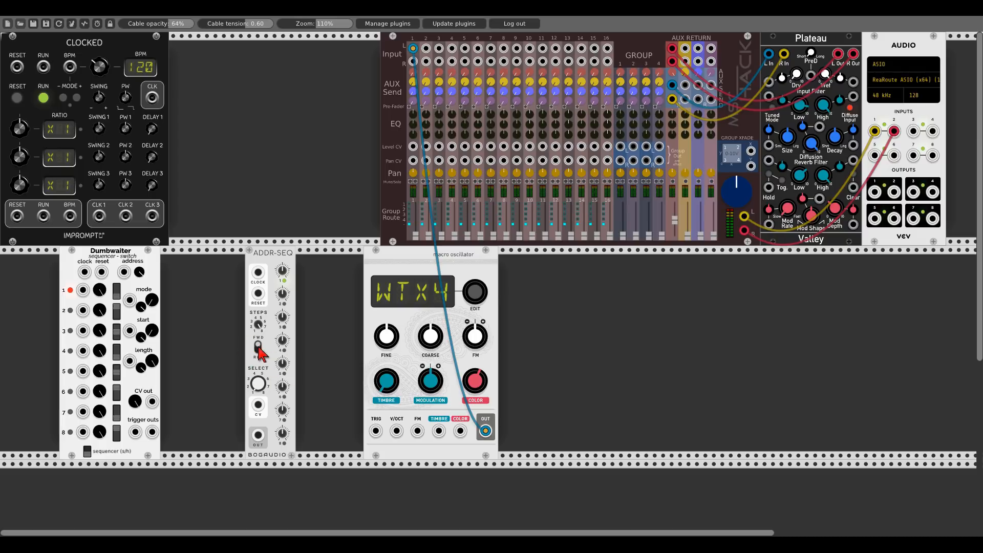
{"action": "right_click", "coordinate": [274, 267]}
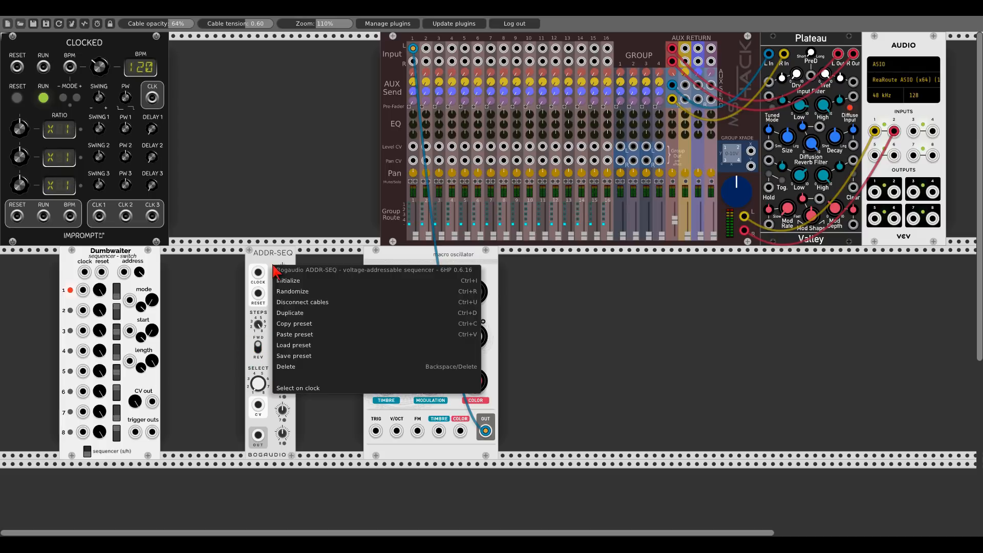
{"action": "left_click", "coordinate": [286, 367]}
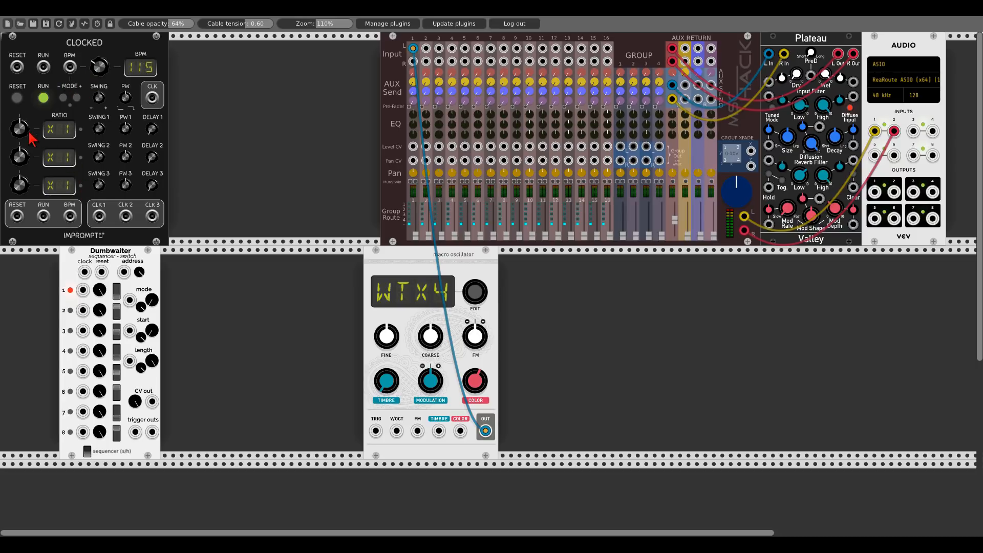
- Set Clocked's first ratio to X4 and patch its reset and CLK 1 outputs into Dumbwaiter's reset and clock inputs
{"action": "left_click_drag", "start_coordinate": [21, 135], "coordinate": [21, 146]}
{"action": "left_click_drag", "start_coordinate": [98, 216], "coordinate": [17, 216]}
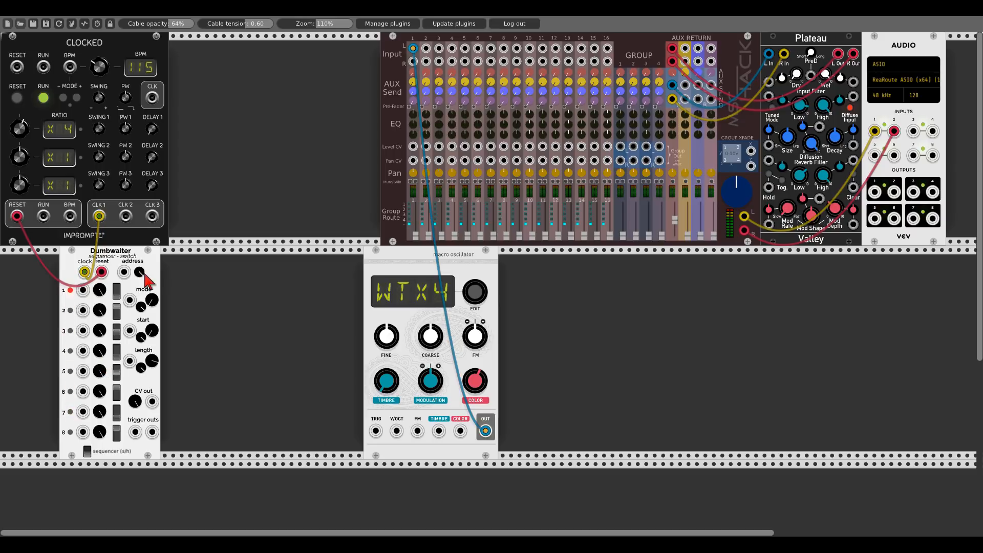
- Shift the Dumbwaiter and macro oscillator modules to the left edge of the rack row
{"action": "left_click_drag", "start_coordinate": [149, 263], "coordinate": [89, 264]}
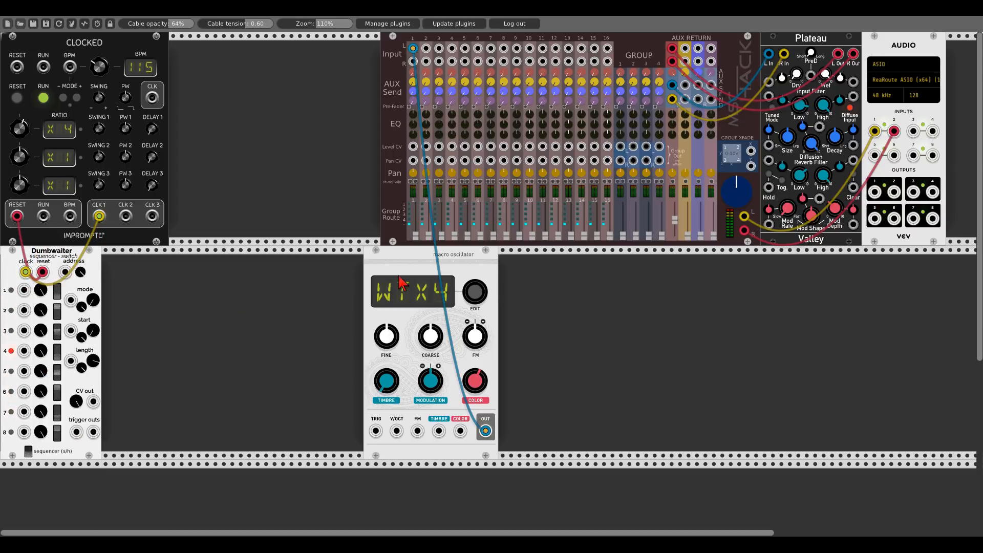
{"action": "left_click_drag", "start_coordinate": [404, 284], "coordinate": [295, 284]}
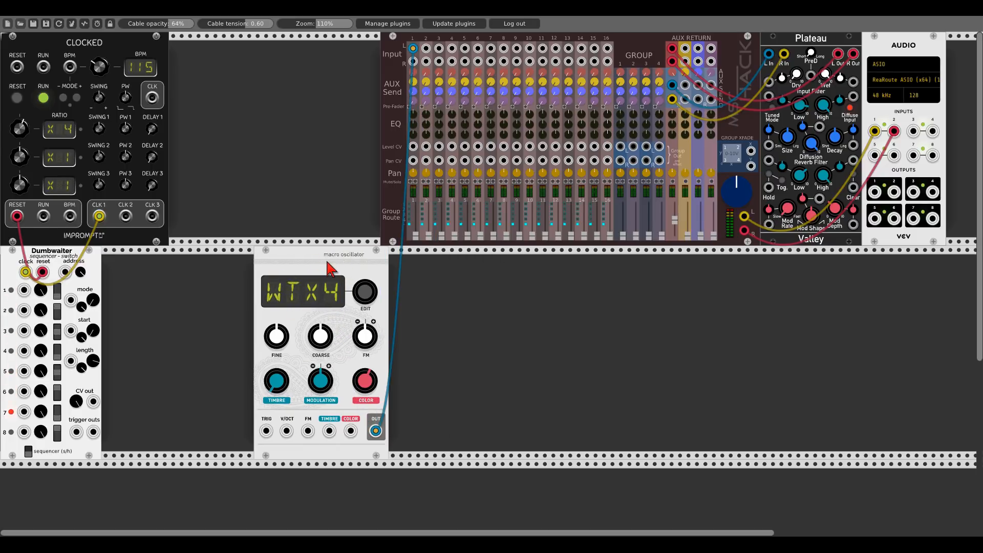
{"action": "left_click_drag", "start_coordinate": [339, 275], "coordinate": [188, 277]}
- Add a Vult Slap hitting envelope module next to the oscillator
{"action": "right_click", "coordinate": [296, 308]}
{"action": "type", "text": "slap"}
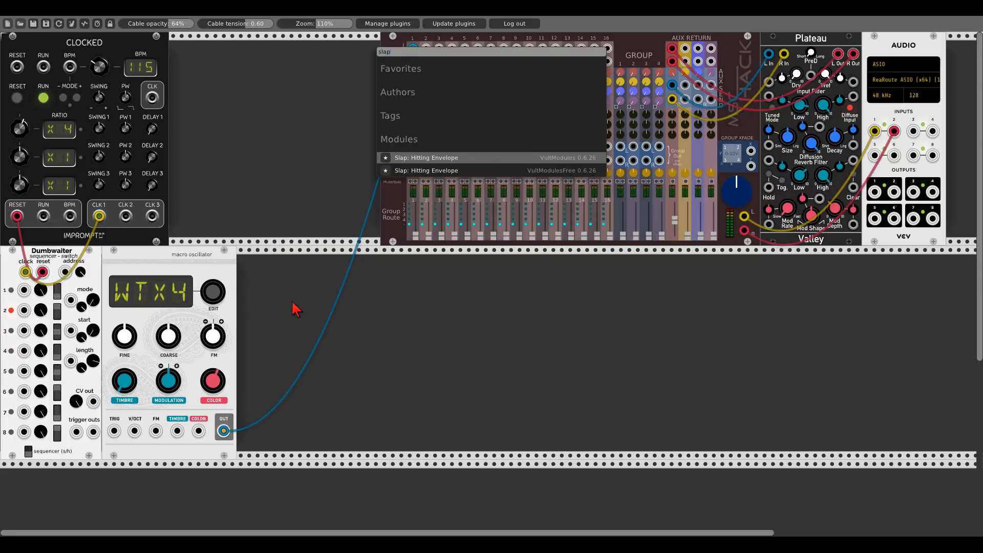
{"action": "key", "text": "Return"}
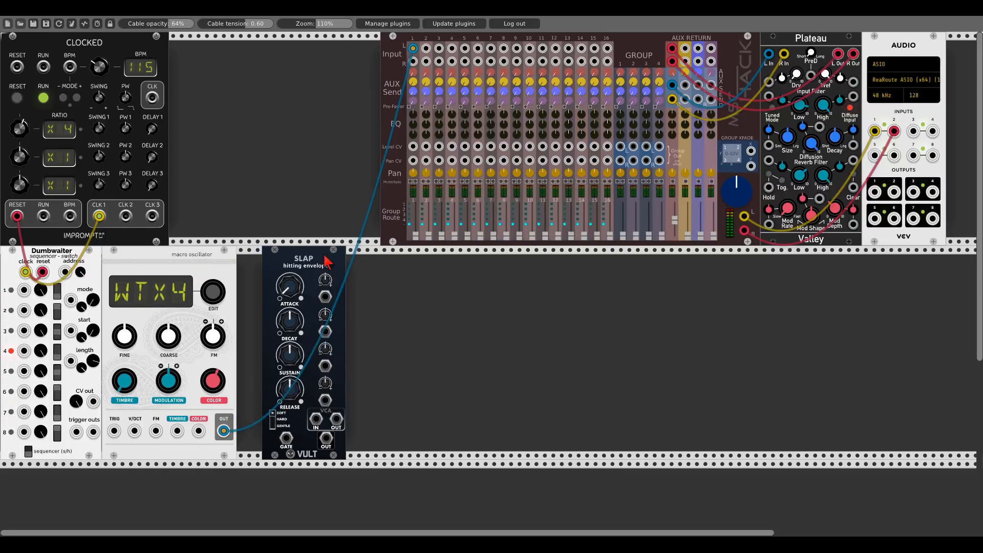
- Add a Bogaudio DGATE trigger-to-gate module
{"action": "type", "text": "dga"}
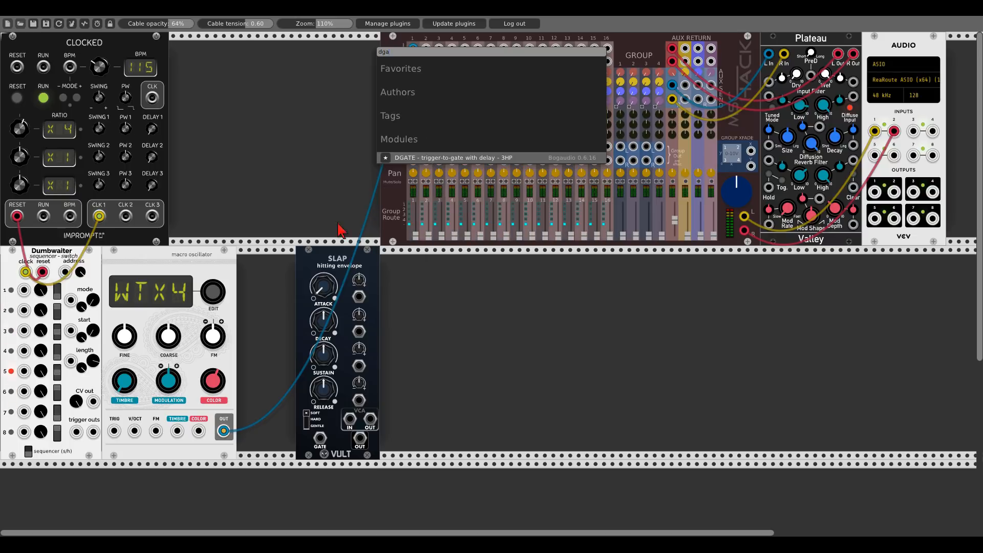
{"action": "key", "text": "Return"}
- Add a Fundamental Scope module and patch Dumbwaiter's trigger output into its X input
{"action": "right_click", "coordinate": [290, 121]}
{"action": "type", "text": "scope"}
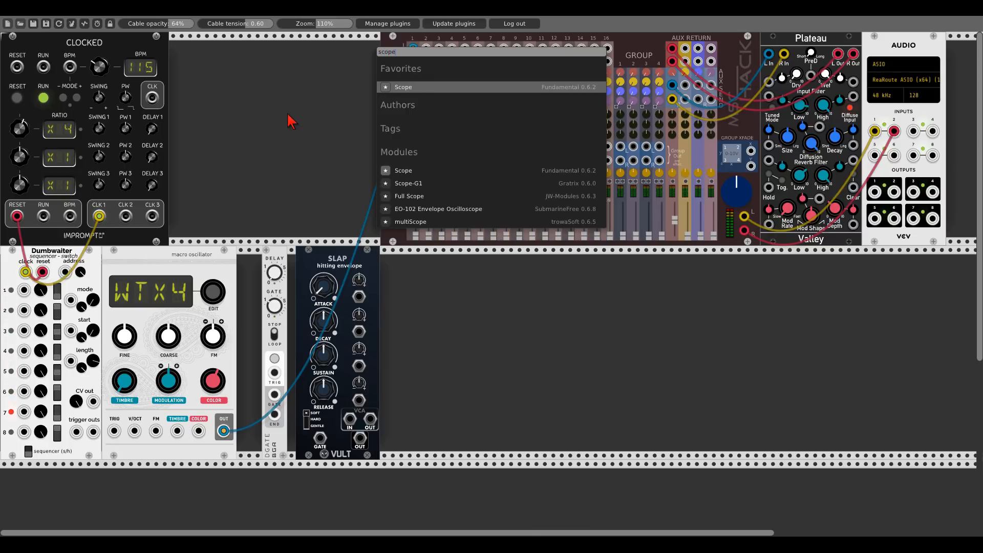
{"action": "left_click", "coordinate": [407, 172]}
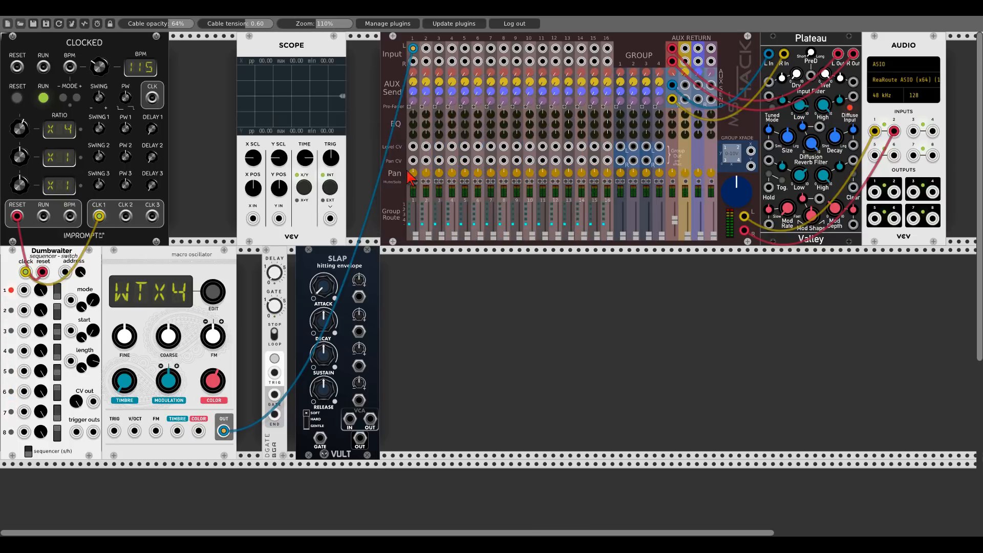
{"action": "left_click_drag", "start_coordinate": [253, 219], "coordinate": [76, 431]}
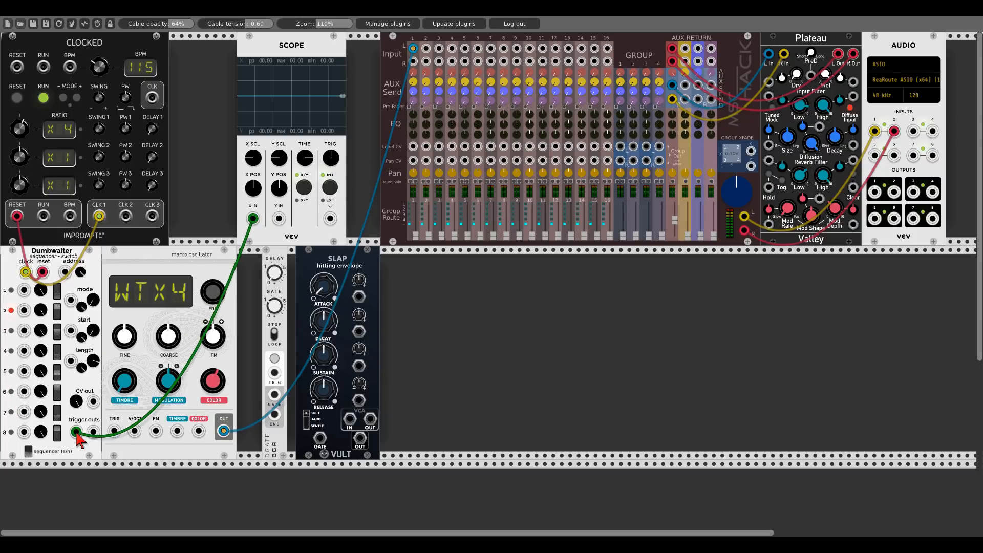
- Patch Dumbwaiter's trigger output into DGATE's trigger input and DGATE's gate output into the scope's Y input
{"action": "left_click_drag", "start_coordinate": [275, 373], "coordinate": [76, 432]}
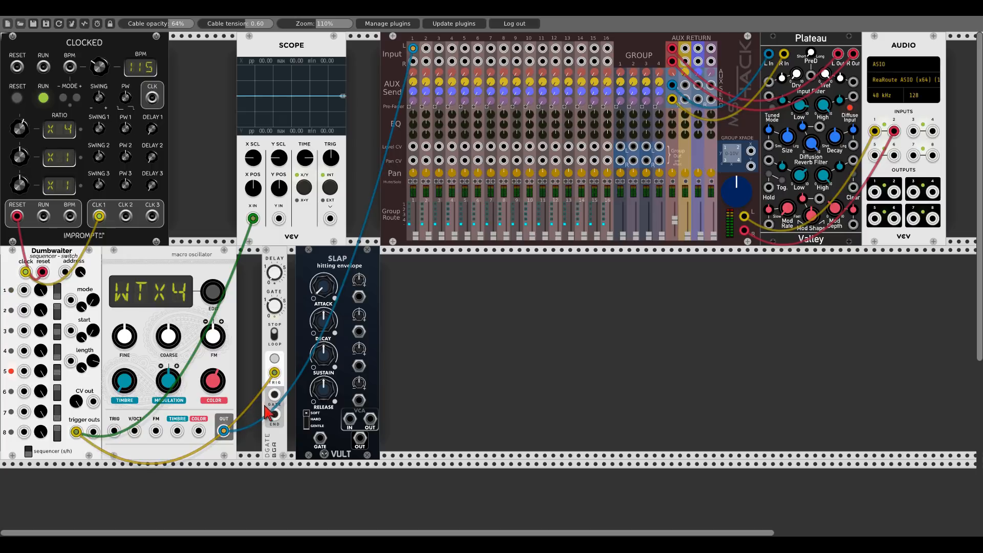
{"action": "left_click_drag", "start_coordinate": [275, 394], "coordinate": [279, 219]}
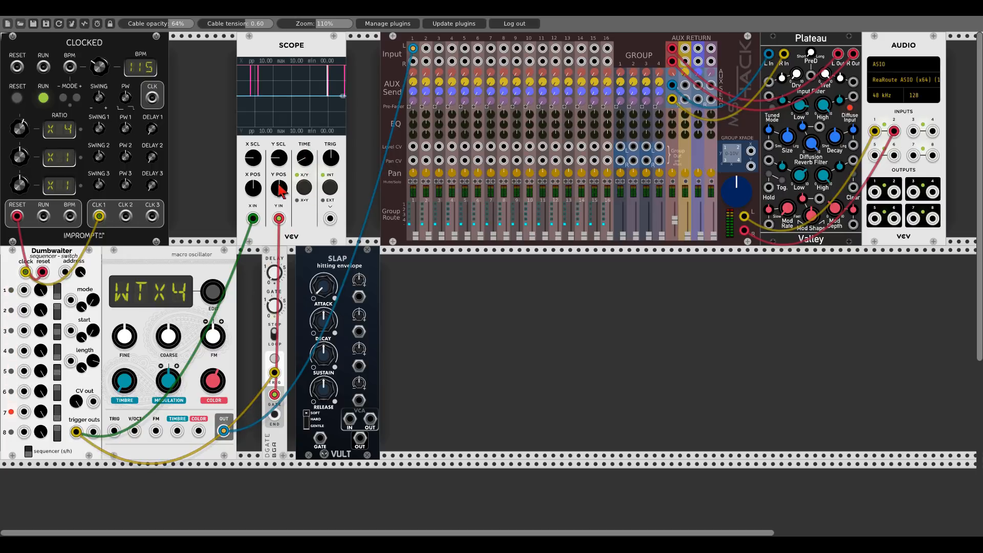
- Adjust the scope's Y position and lengthen DGATE's gate time
{"action": "mouse_move", "coordinate": [280, 188]}
{"action": "left_mouse_down"}
{"action": "mouse_move", "coordinate": [279, 197]}
{"action": "mouse_move", "coordinate": [256, 197]}
{"action": "left_mouse_up"}
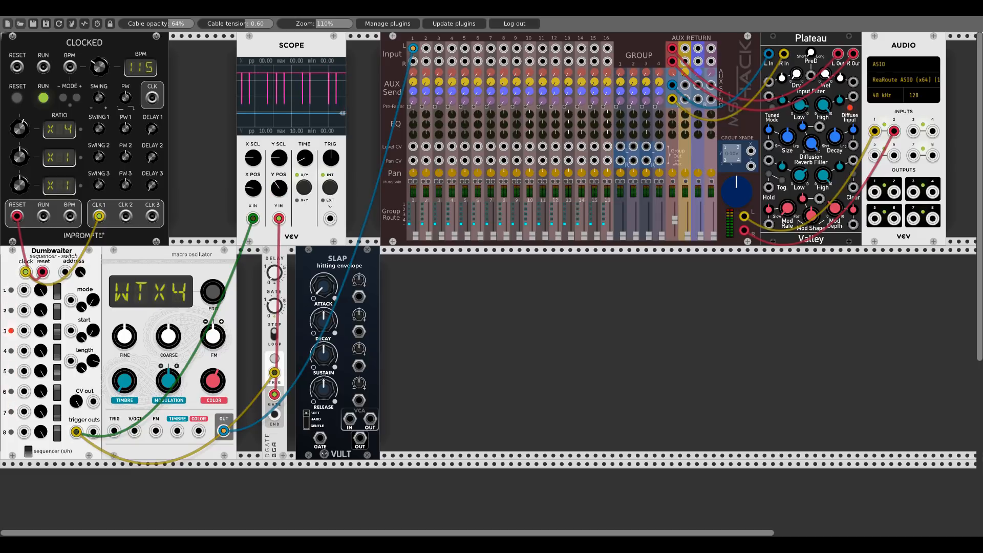
{"action": "left_click_drag", "start_coordinate": [277, 182], "coordinate": [277, 165]}
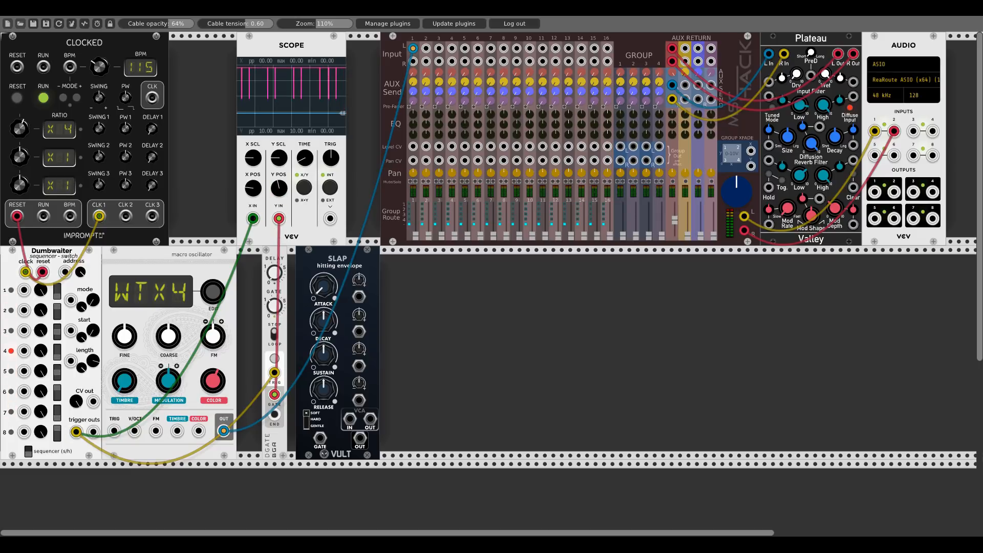
{"action": "left_click_drag", "start_coordinate": [274, 305], "coordinate": [274, 312]}
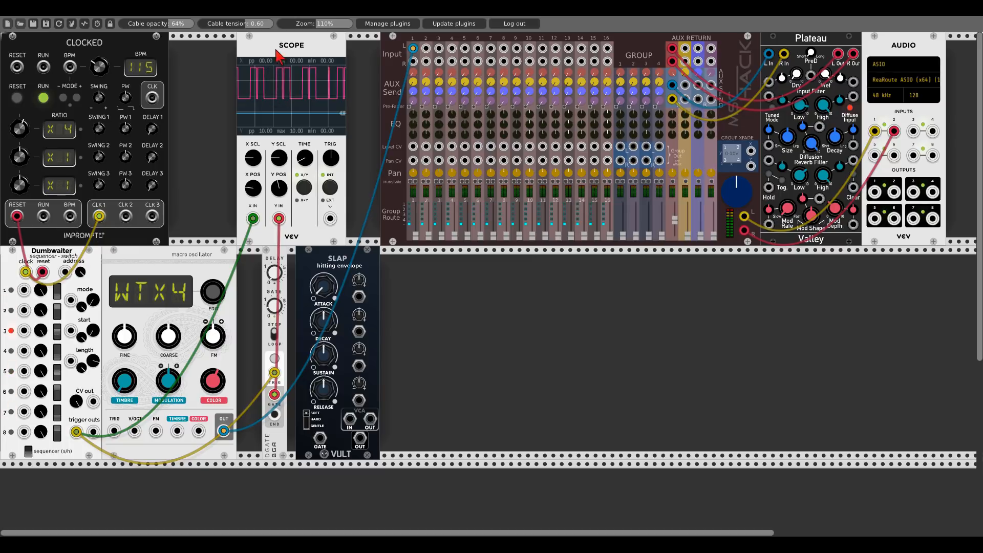
- Delete the Scope module
{"action": "right_click", "coordinate": [295, 44]}
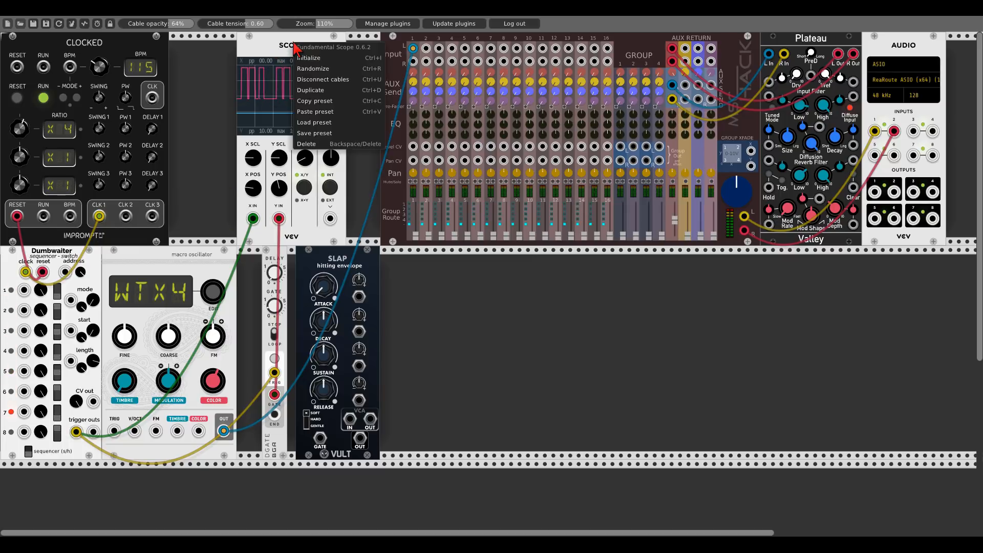
{"action": "left_click", "coordinate": [305, 144]}
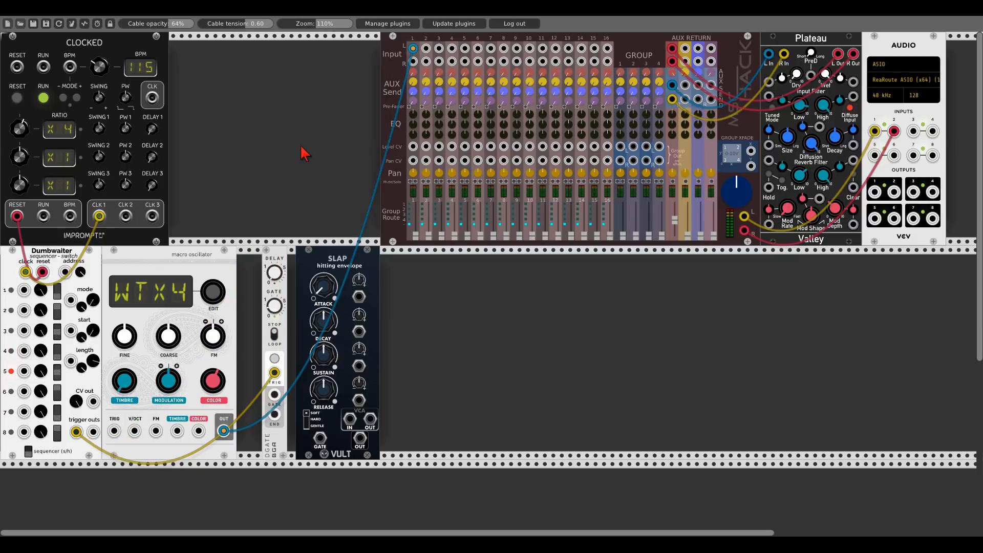
- Slide DGATE and Slap left against the oscillator and patch DGATE's gate output into Slap's gate input
{"action": "left_click_drag", "start_coordinate": [289, 262], "coordinate": [264, 262]}
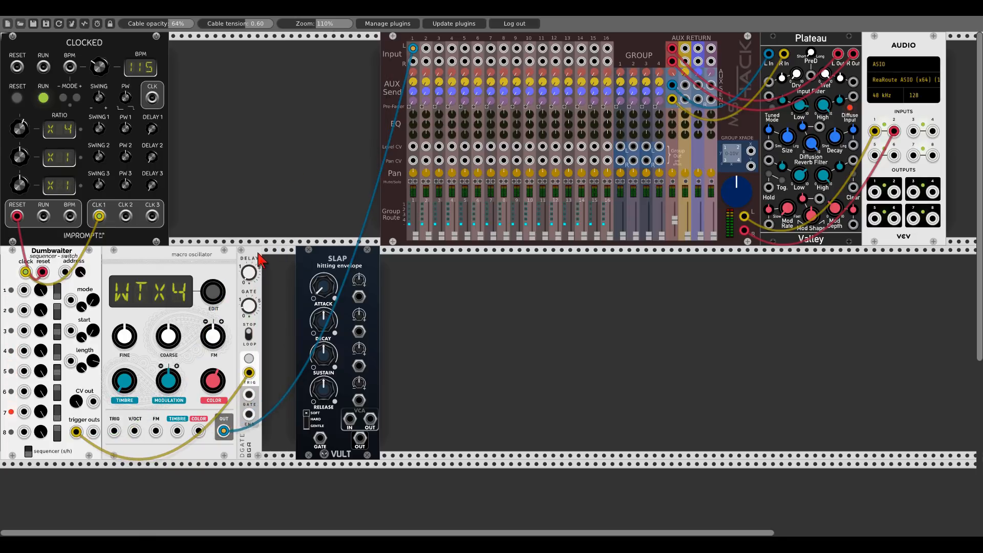
{"action": "left_click_drag", "start_coordinate": [333, 262], "coordinate": [299, 261]}
{"action": "left_click_drag", "start_coordinate": [248, 394], "coordinate": [287, 439]}
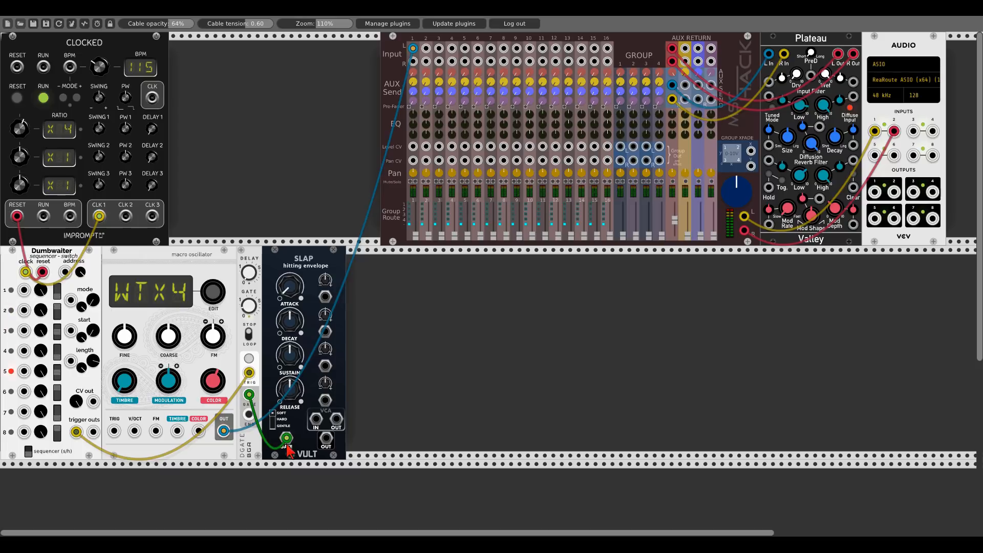
- Route the macro oscillator's output into Slap's VCA input
{"action": "right_click", "coordinate": [226, 432]}
{"action": "left_click_drag", "start_coordinate": [225, 431], "coordinate": [316, 419]}
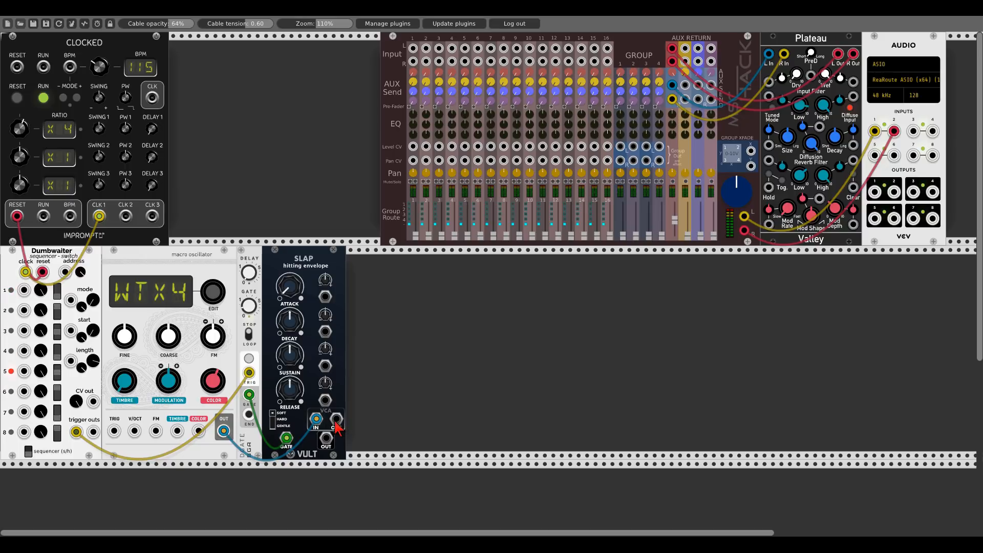
{"action": "right_click", "coordinate": [205, 264]}
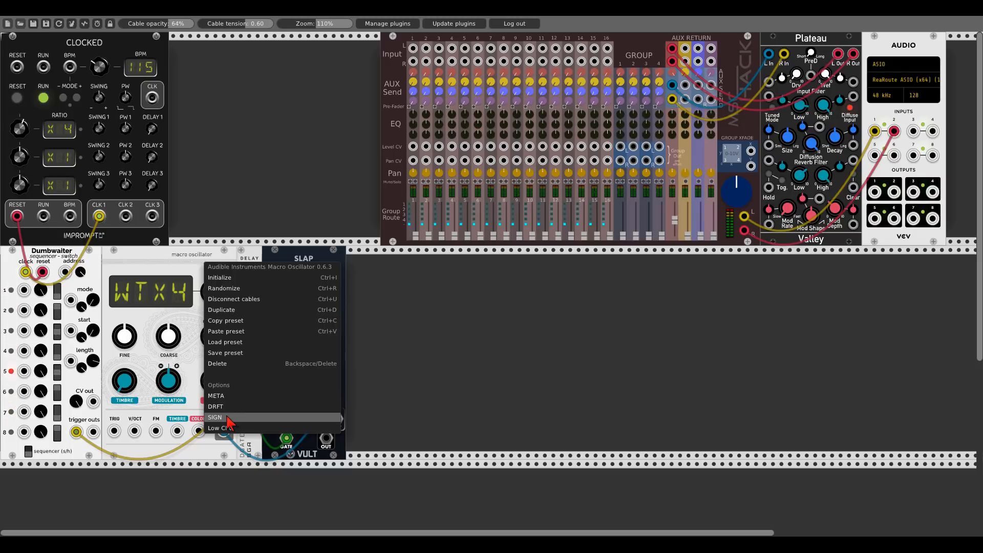
{"action": "left_click", "coordinate": [211, 217]}
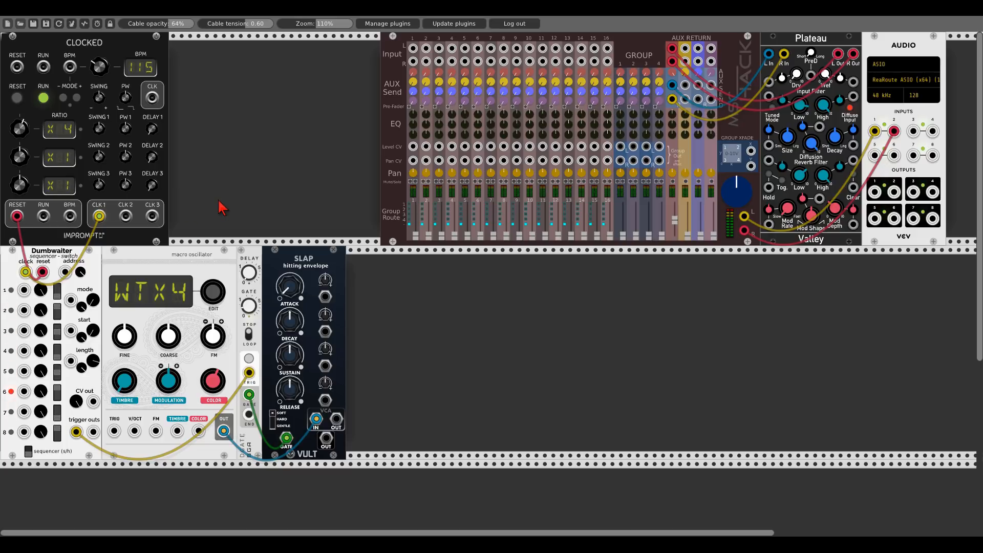
- Patch Slap's output into the mixer's first channel and fine-tune Slap's attack, the oscillator's color and the channel level
{"action": "left_click_drag", "start_coordinate": [336, 420], "coordinate": [413, 48]}
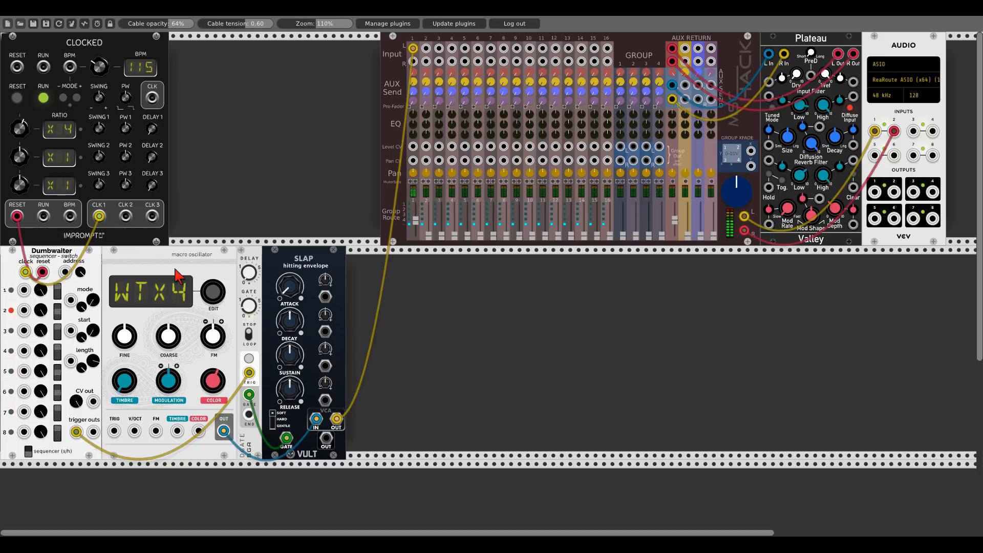
{"action": "left_click_drag", "start_coordinate": [299, 295], "coordinate": [299, 287]}
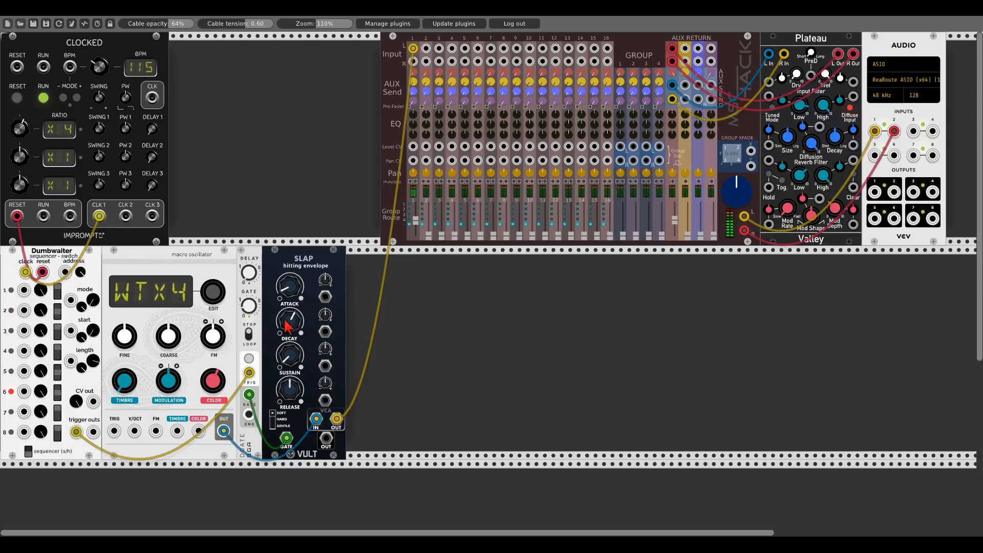
{"action": "left_click_drag", "start_coordinate": [220, 377], "coordinate": [221, 367]}
{"action": "left_click_drag", "start_coordinate": [412, 72], "coordinate": [412, 70]}
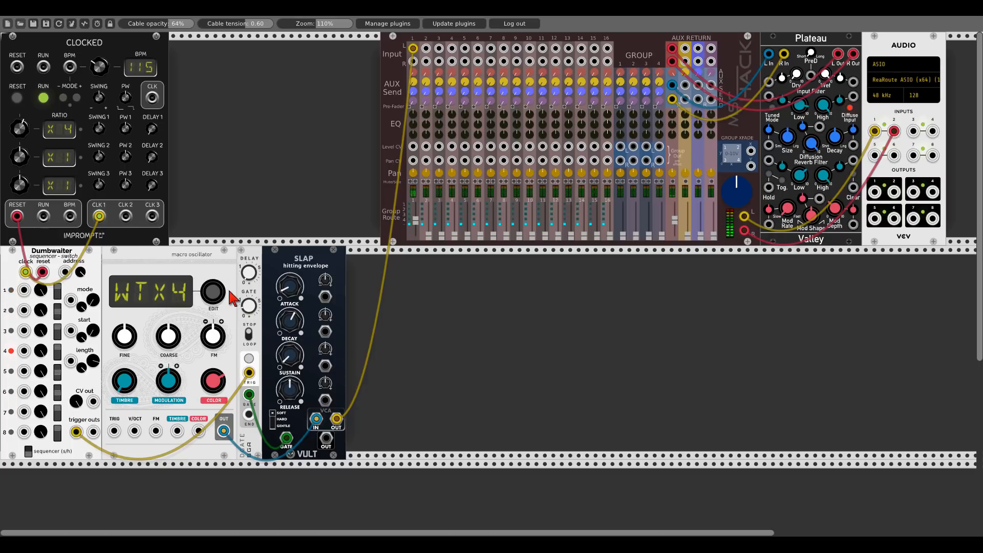
- Duplicate the macro oscillator, DGATE and Slap modules and place the copies as a second voice to the right
{"action": "key", "text": "ctrl+d"}
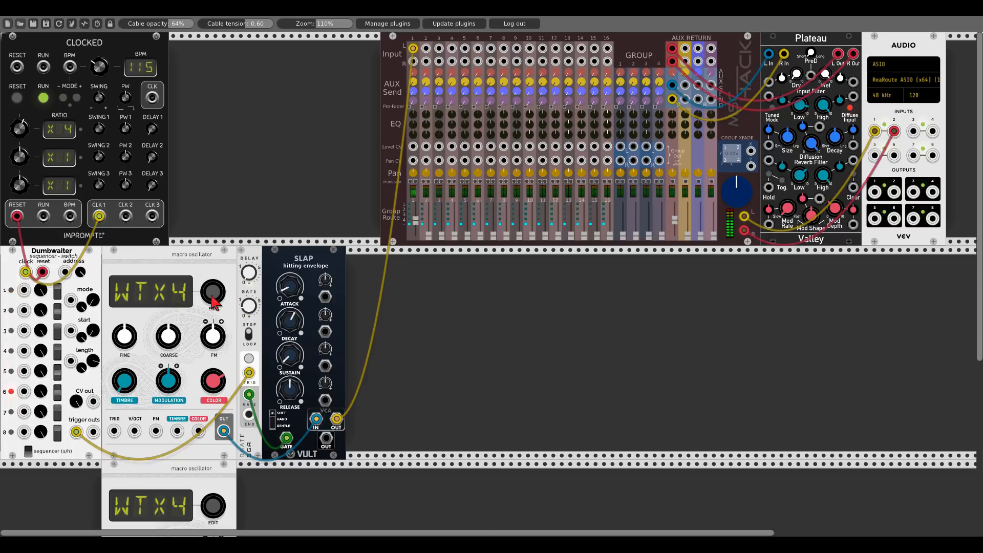
{"action": "left_click_drag", "start_coordinate": [193, 475], "coordinate": [412, 361]}
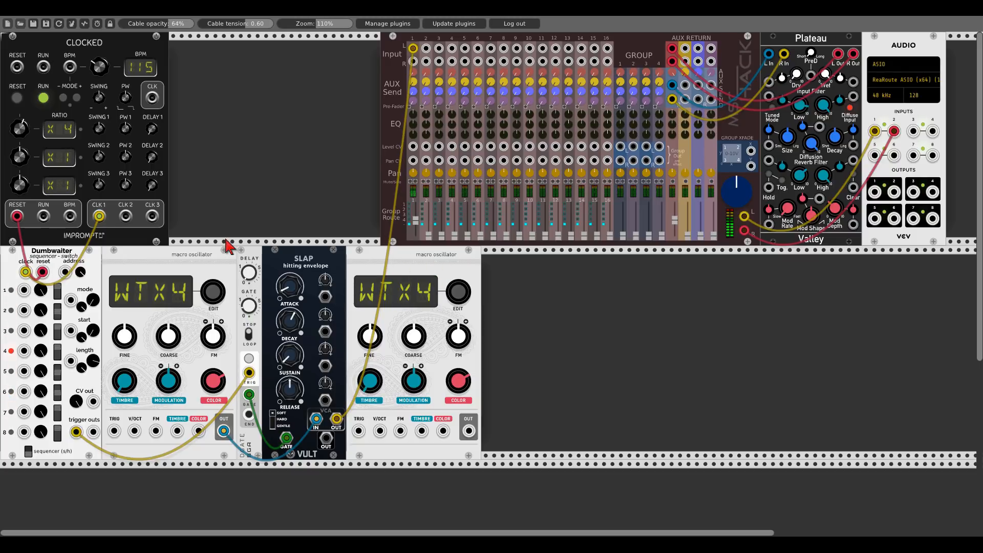
{"action": "key", "text": "ctrl+d"}
{"action": "left_click_drag", "start_coordinate": [255, 218], "coordinate": [484, 358]}
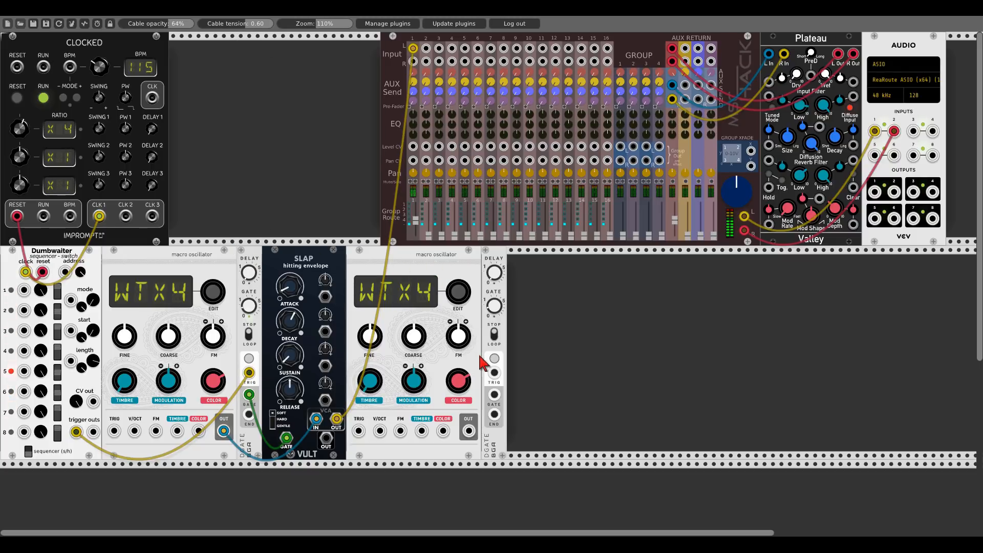
{"action": "key", "text": "ctrl+d"}
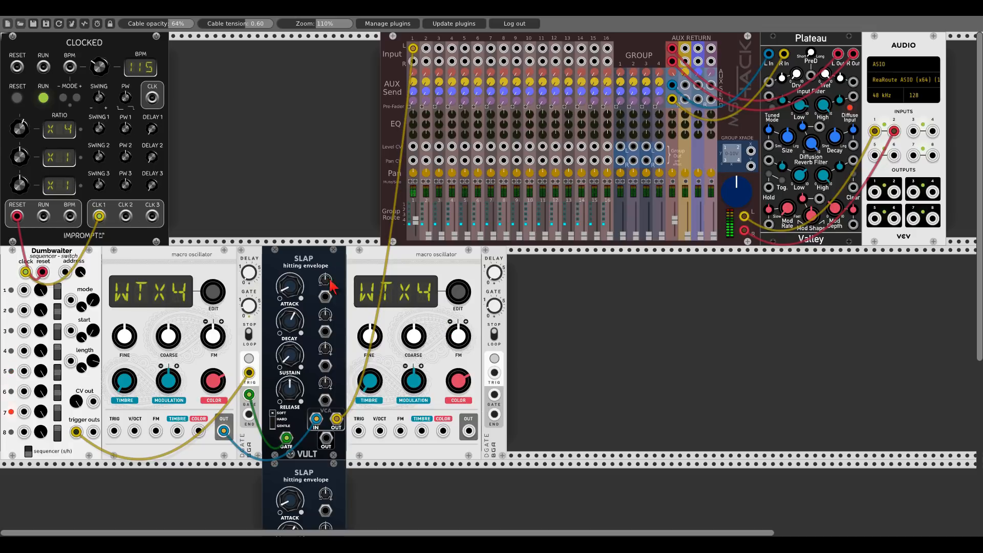
{"action": "left_click_drag", "start_coordinate": [323, 479], "coordinate": [568, 265]}
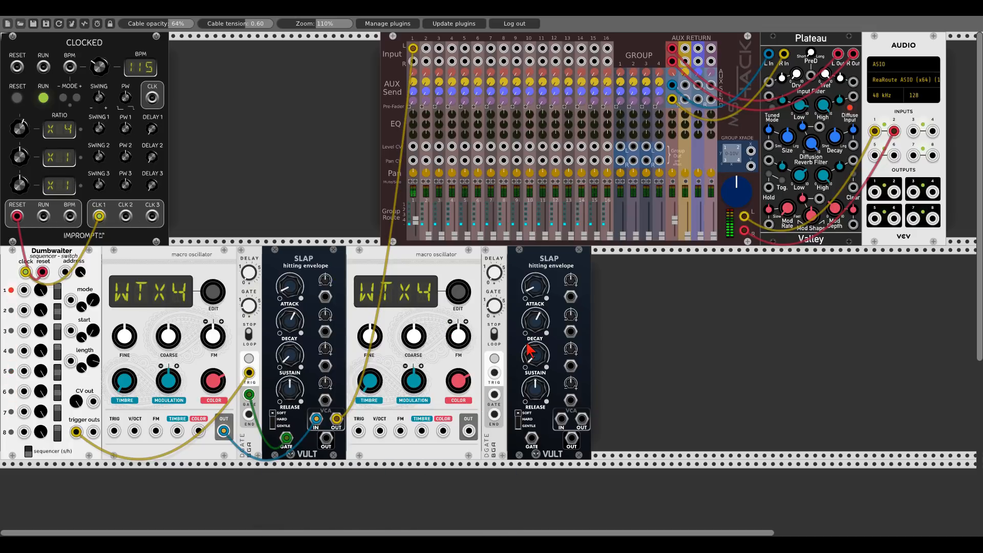
- Wire the second voice: oscillator into Slap's VCA, Dumbwaiter's second trigger into DGATE, DGATE into Slap's gate, Slap into mixer channel 2
{"action": "left_click_drag", "start_coordinate": [468, 431], "coordinate": [562, 420]}
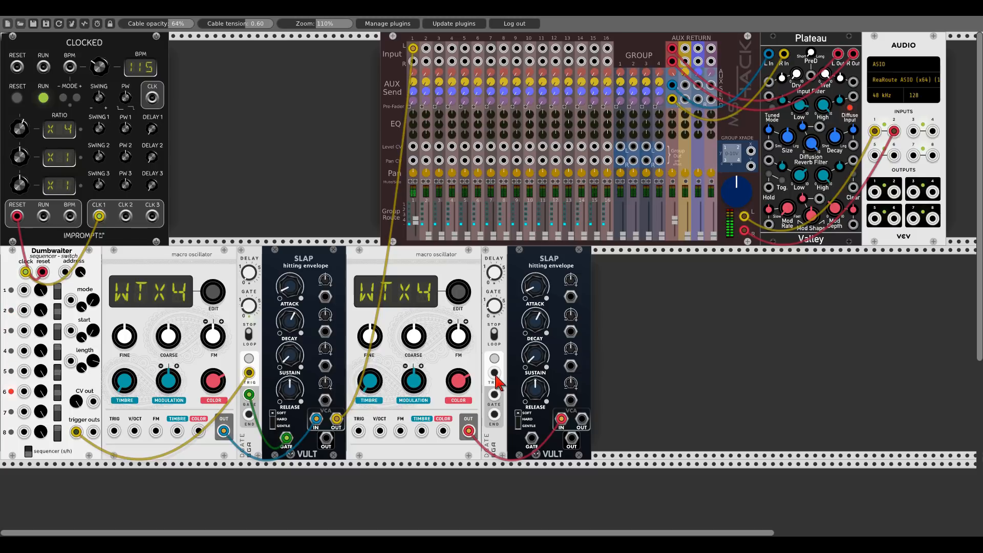
{"action": "left_click_drag", "start_coordinate": [494, 381], "coordinate": [94, 432]}
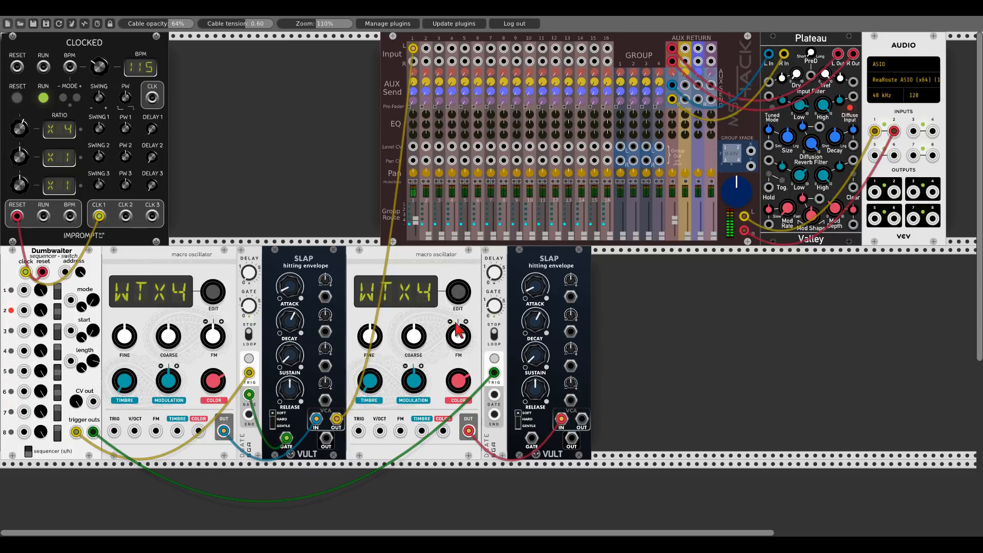
{"action": "left_click_drag", "start_coordinate": [494, 396], "coordinate": [531, 438]}
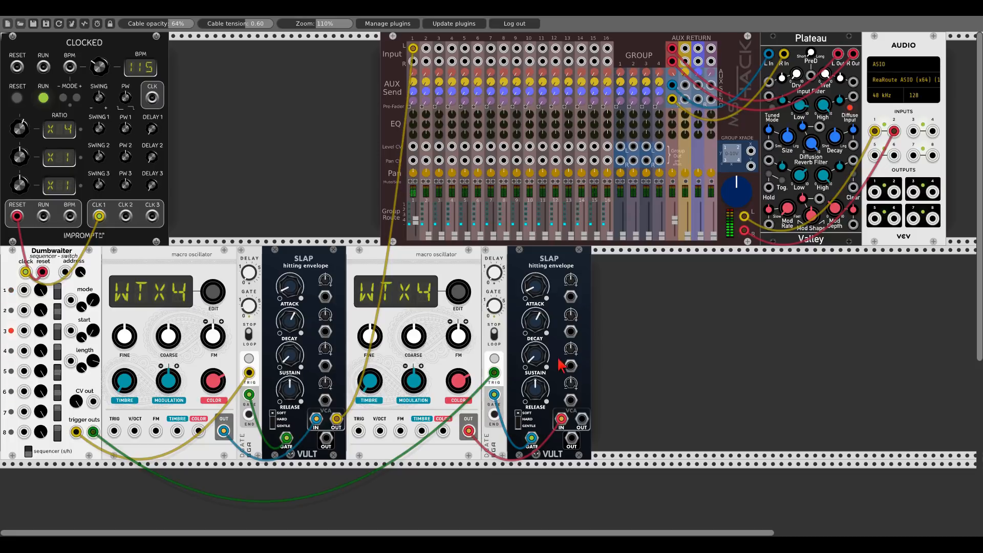
{"action": "left_click_drag", "start_coordinate": [582, 419], "coordinate": [426, 48]}
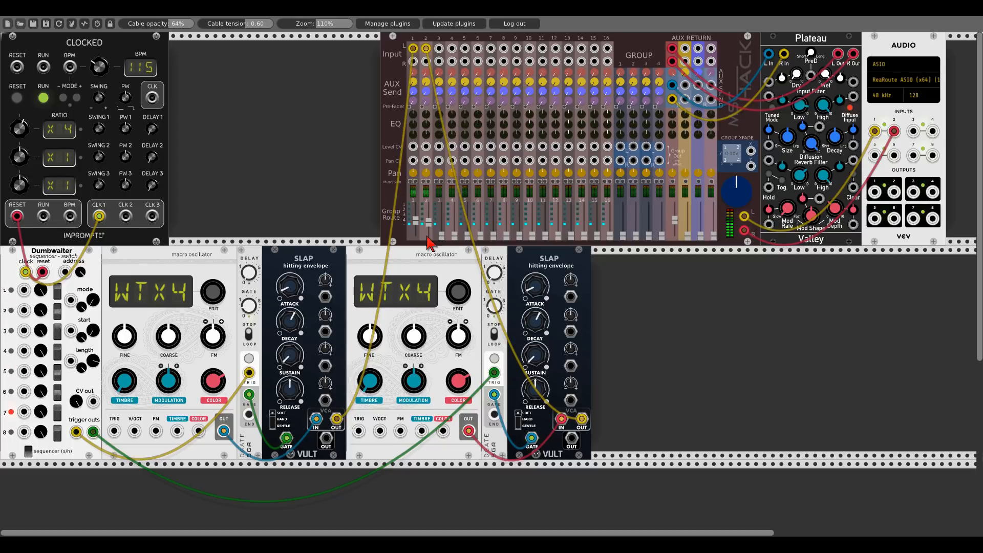
- Adjust the second oscillator's coarse pitch, timbre and color
{"action": "left_click_drag", "start_coordinate": [413, 337], "coordinate": [413, 354]}
{"action": "left_click_drag", "start_coordinate": [365, 383], "coordinate": [365, 378]}
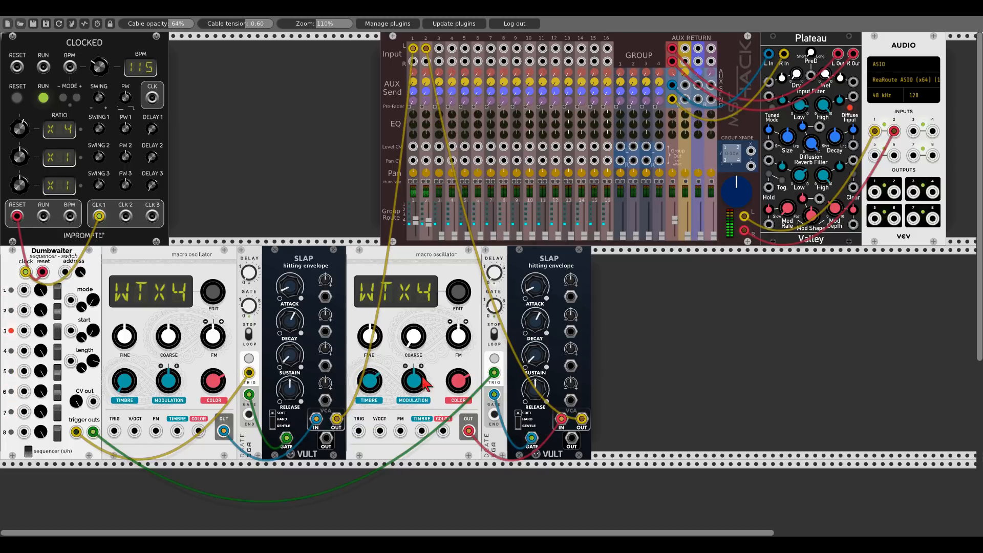
{"action": "left_click_drag", "start_coordinate": [453, 379], "coordinate": [453, 354]}
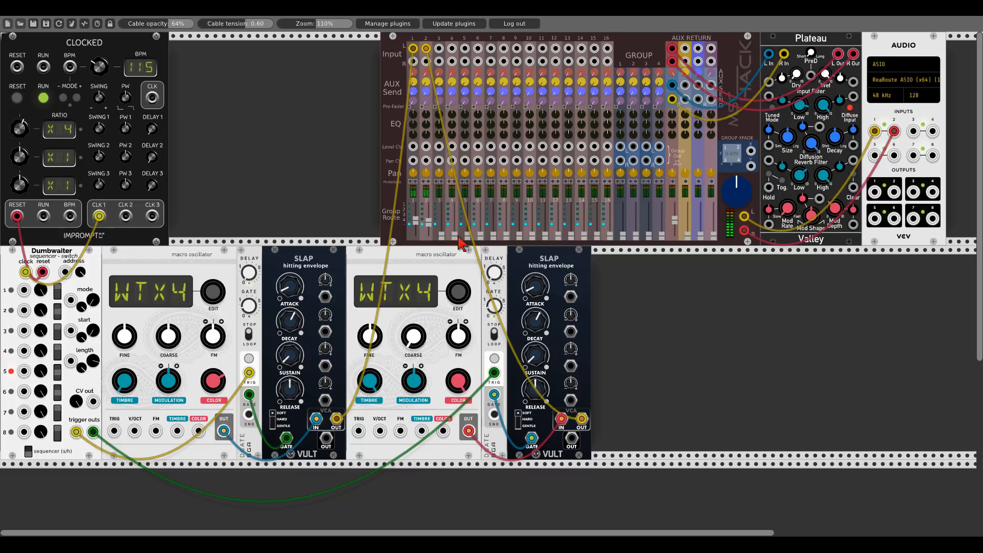
- Add the Chronoblob2 delay module from Alright Devices to the rack
{"action": "right_click", "coordinate": [612, 325]}
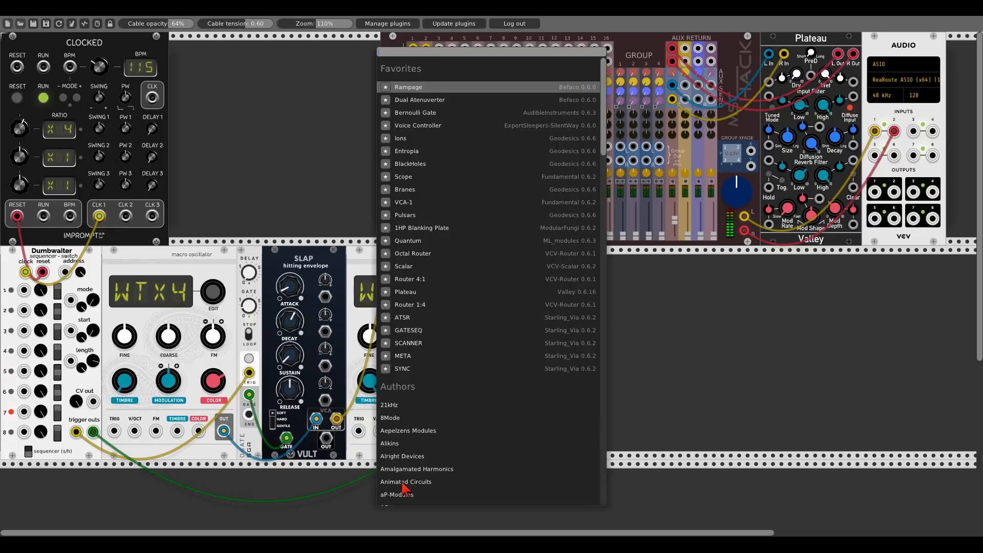
{"action": "left_click", "coordinate": [405, 456]}
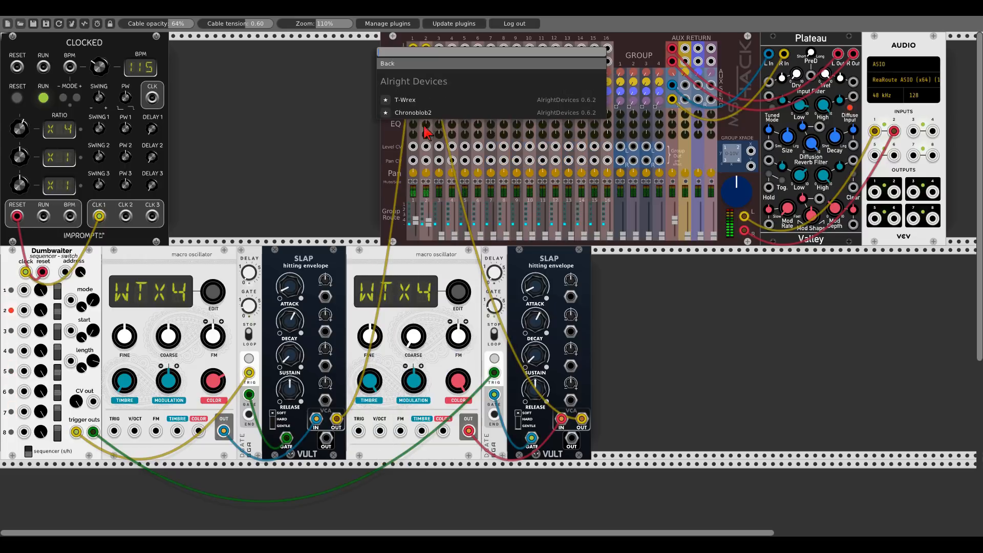
{"action": "left_click", "coordinate": [425, 117]}
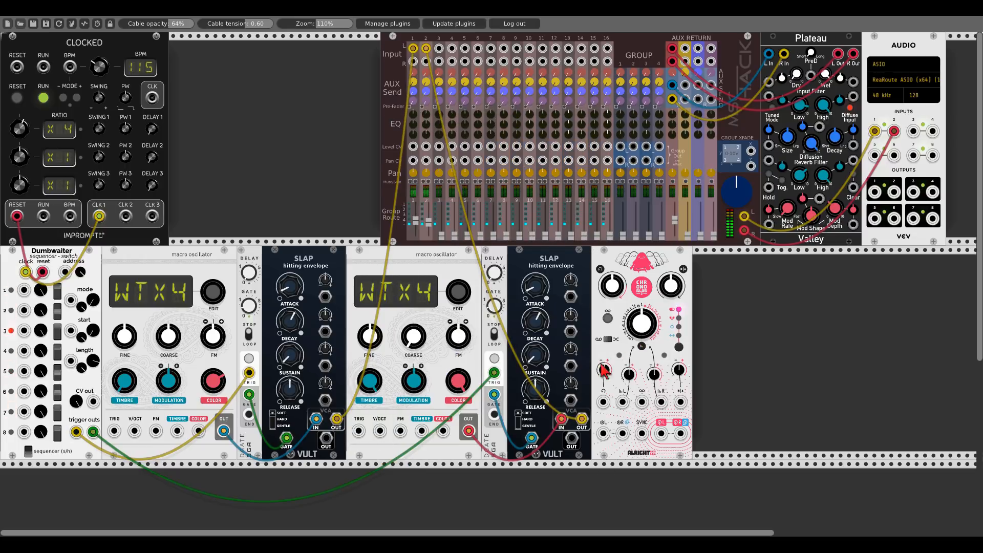
- Disconnect both Slap outputs from the mixer and patch the first Slap's output into Chronoblob2's input
{"action": "right_click", "coordinate": [413, 48]}
{"action": "right_click", "coordinate": [414, 50]}
{"action": "left_click", "coordinate": [417, 46]}
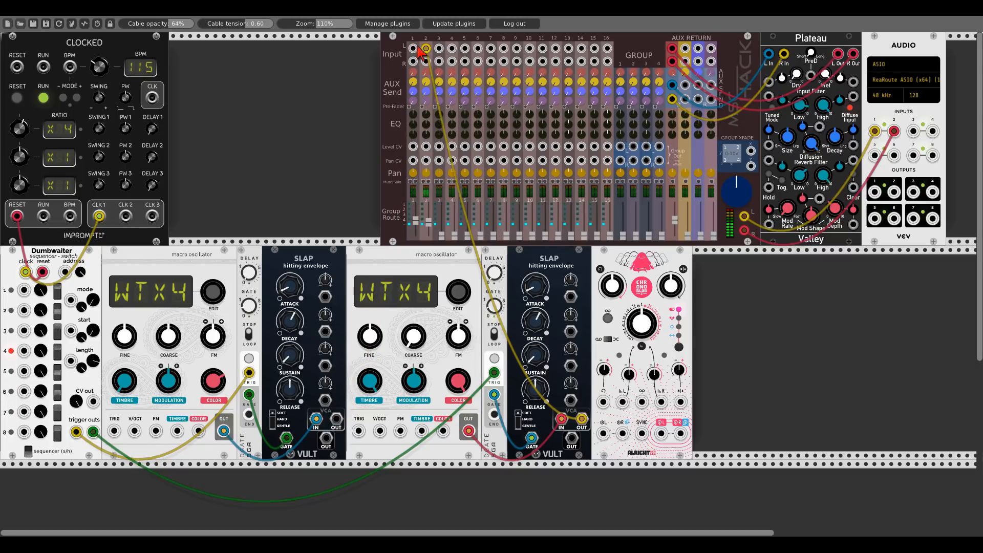
{"action": "right_click", "coordinate": [425, 49]}
{"action": "left_click_drag", "start_coordinate": [336, 420], "coordinate": [623, 434]}
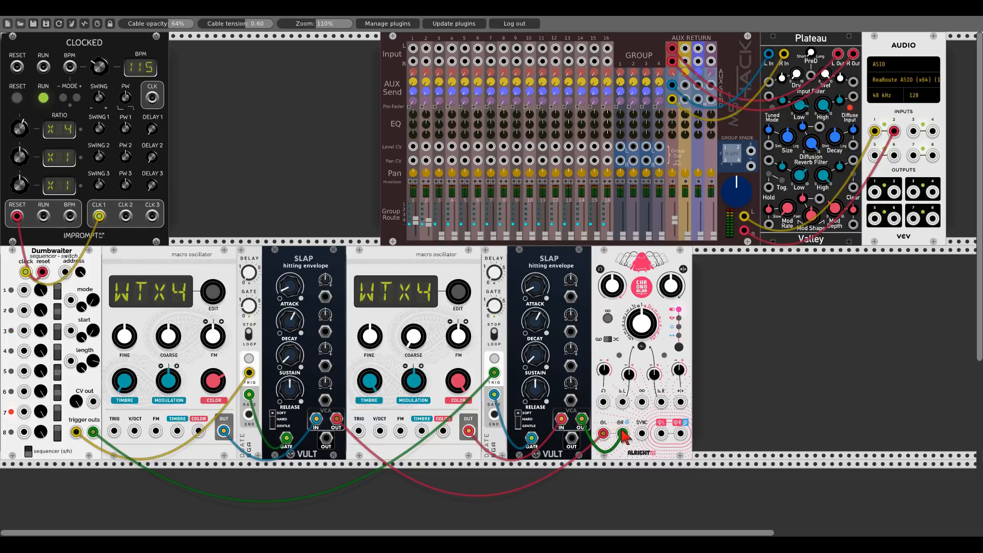
{"action": "left_click", "coordinate": [678, 348]}
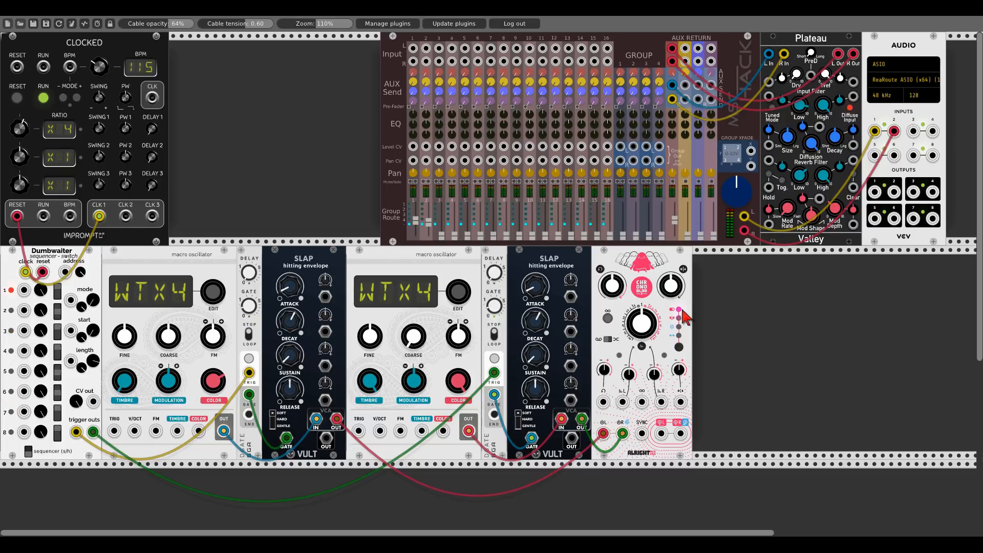
- Sync Chronoblob2 to Clocked's clock output and patch its outputs into the mixer
{"action": "left_click_drag", "start_coordinate": [641, 433], "coordinate": [152, 98]}
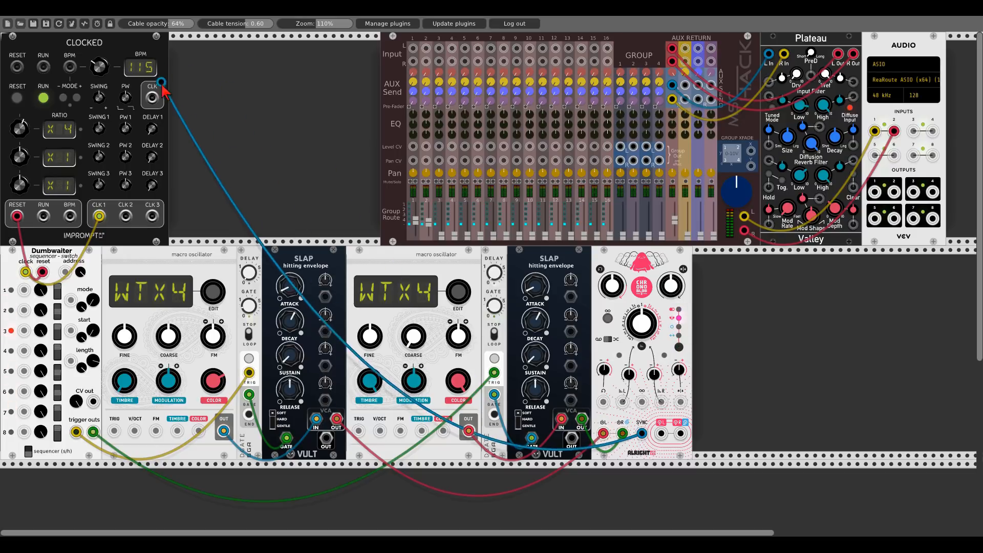
{"action": "mouse_move", "coordinate": [662, 433]}
{"action": "left_mouse_down"}
{"action": "mouse_move", "coordinate": [413, 48]}
{"action": "mouse_move", "coordinate": [660, 440]}
{"action": "mouse_move", "coordinate": [680, 434]}
{"action": "left_mouse_up"}
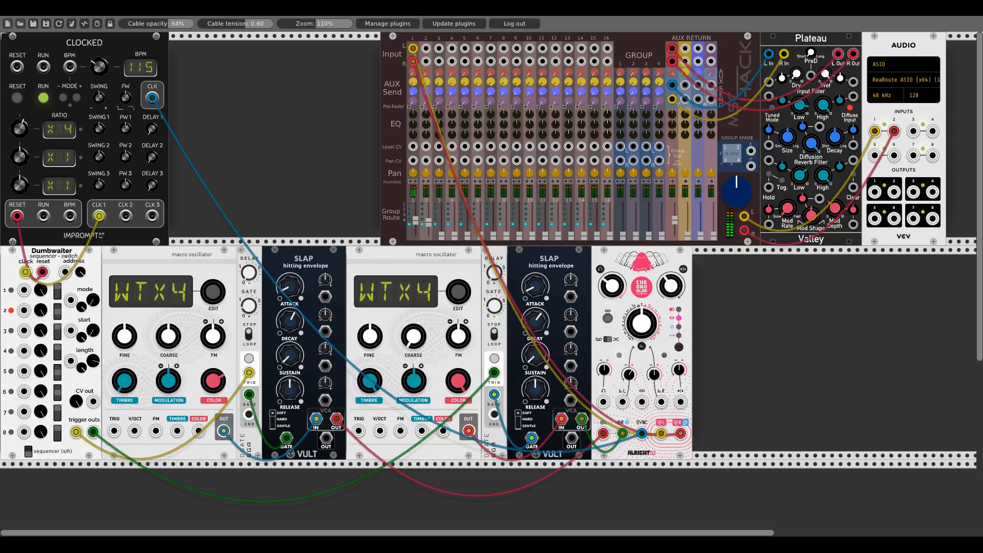
- Adjust the decay of both Slap envelopes
{"action": "left_click_drag", "start_coordinate": [535, 320], "coordinate": [536, 305]}
{"action": "mouse_move", "coordinate": [292, 328]}
{"action": "left_mouse_down"}
{"action": "mouse_move", "coordinate": [290, 308]}
{"action": "mouse_move", "coordinate": [290, 327]}
{"action": "left_mouse_up"}
{"action": "left_click_drag", "start_coordinate": [535, 320], "coordinate": [536, 315]}
{"action": "left_click_drag", "start_coordinate": [293, 323], "coordinate": [295, 323]}
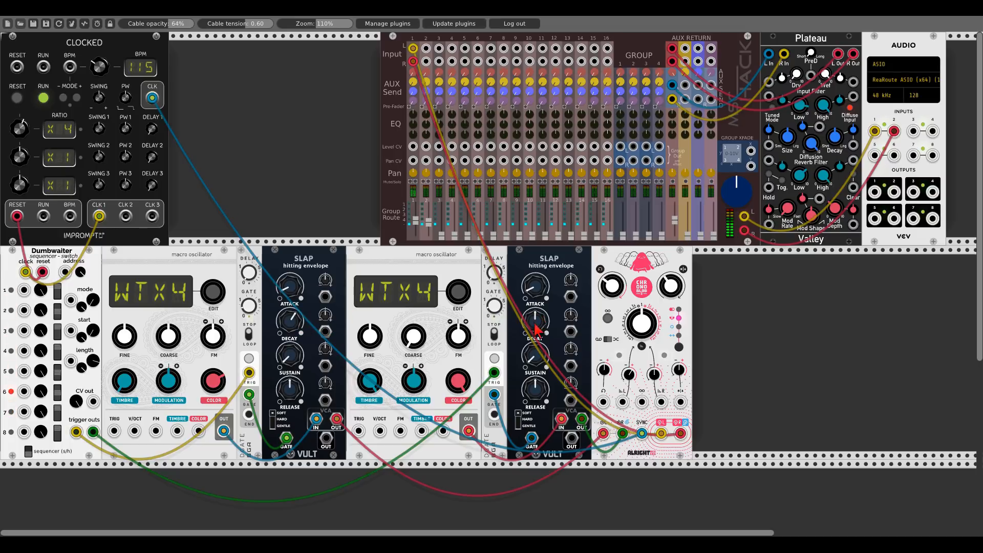
- Search the module browser for 'sample and' and add the Sssh noise and S+H module
{"action": "right_click", "coordinate": [257, 106]}
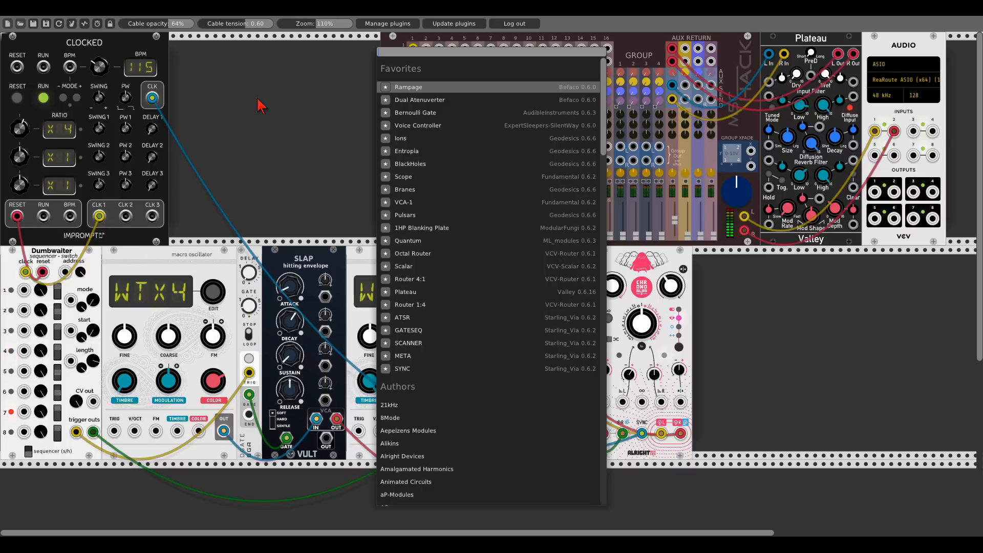
{"action": "type", "text": "sample and"}
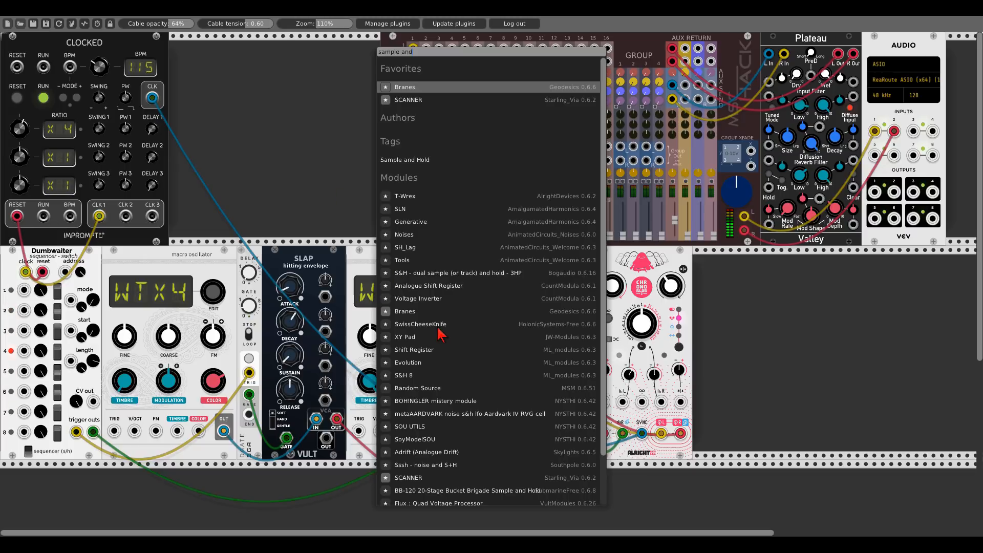
{"action": "left_click", "coordinate": [427, 466]}
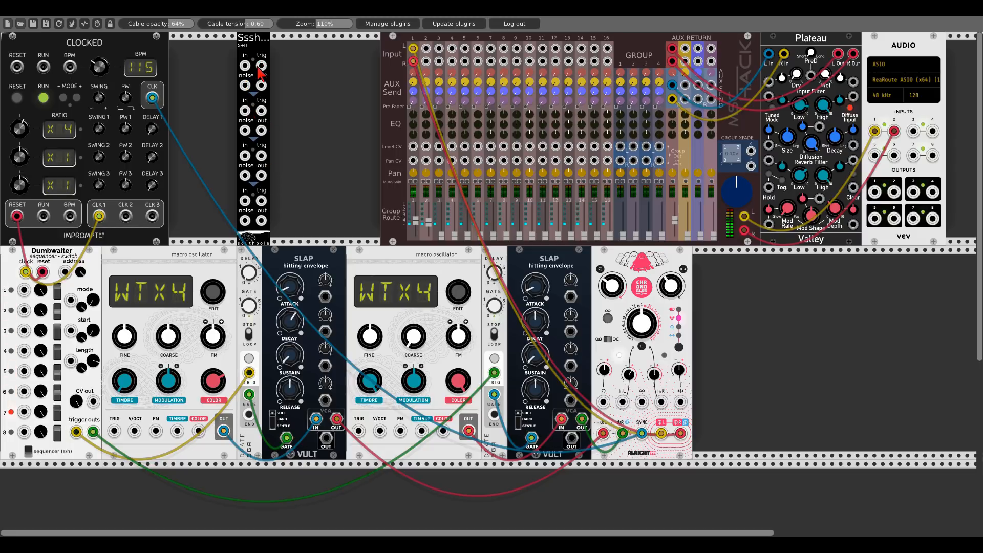
- Trigger two Sssh S+H channels from Dumbwaiter's first two trigger outputs and patch their outputs into each Slap's CV input
{"action": "left_click_drag", "start_coordinate": [259, 70], "coordinate": [76, 431]}
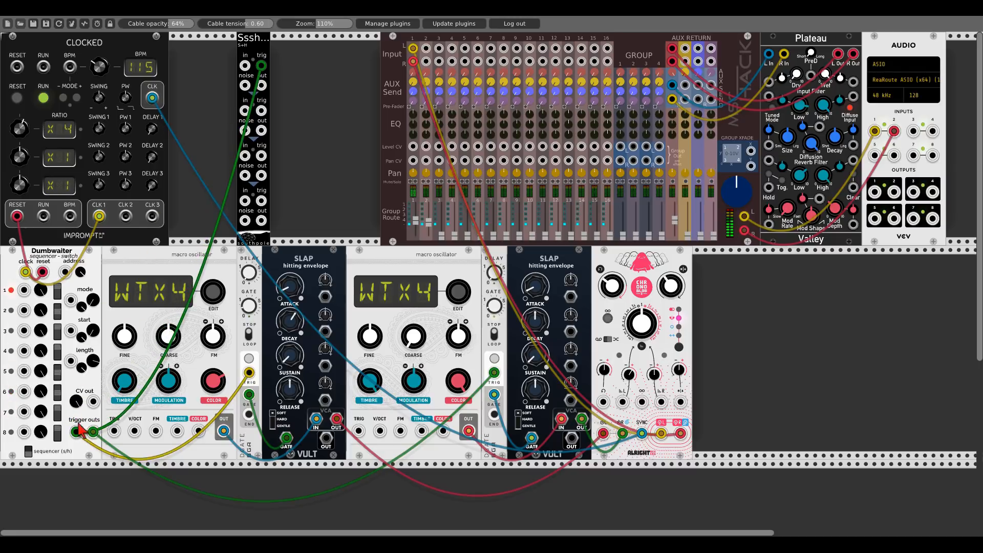
{"action": "left_click_drag", "start_coordinate": [261, 110], "coordinate": [93, 433]}
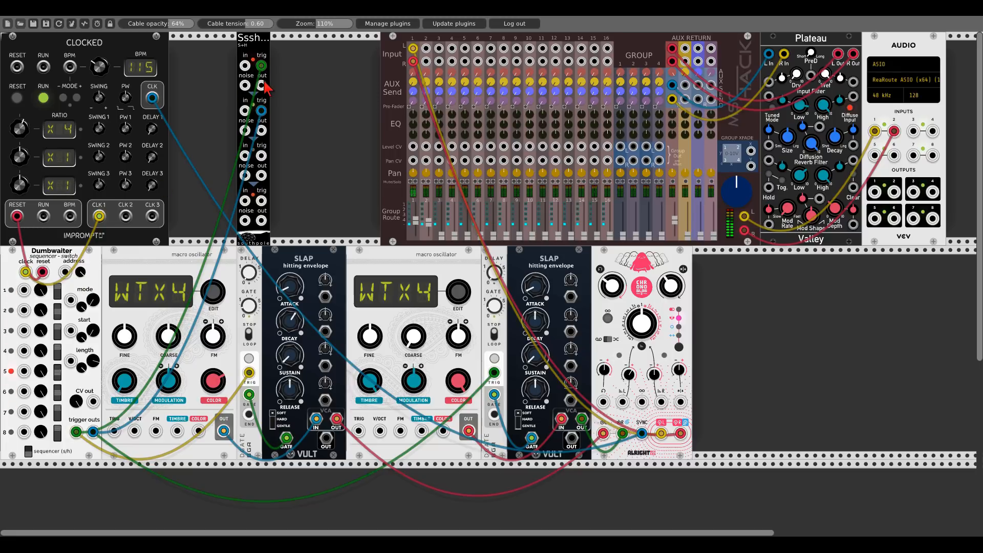
{"action": "left_click_drag", "start_coordinate": [262, 86], "coordinate": [325, 331]}
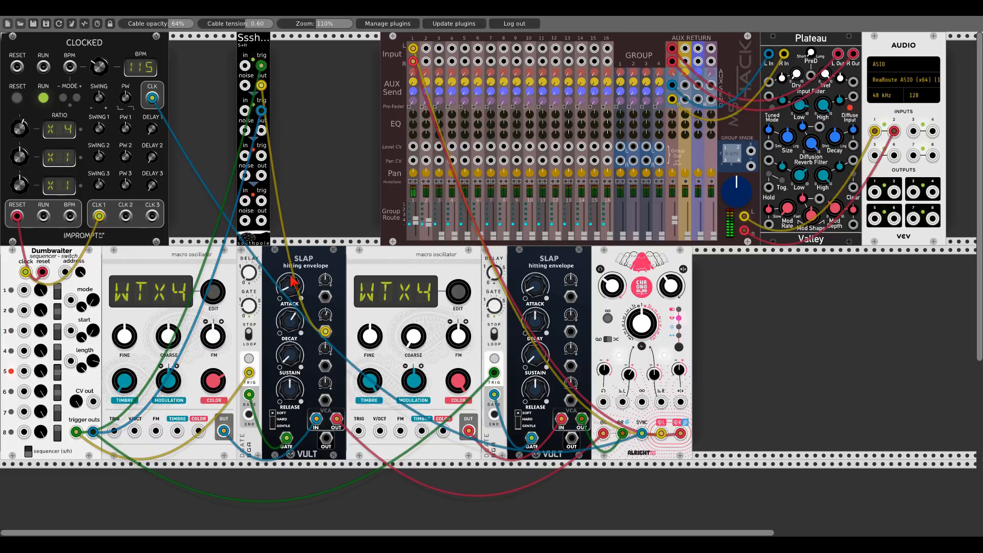
{"action": "left_click_drag", "start_coordinate": [261, 130], "coordinate": [544, 333]}
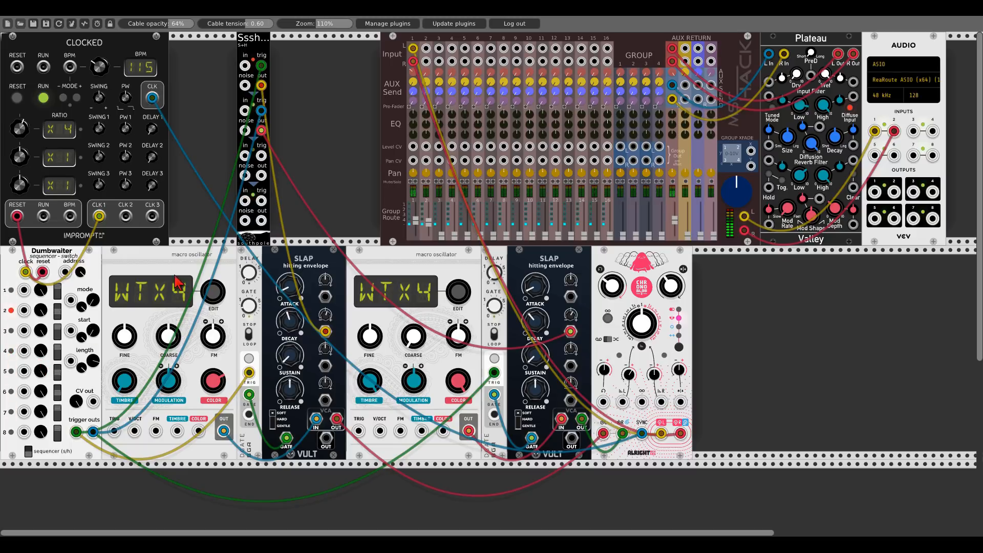
- Duplicate the macro oscillator into the rack row below
{"action": "key", "text": "ctrl+d"}
{"action": "scroll", "coordinate": [177, 287], "scroll_direction": "down", "scroll_amount": 5}
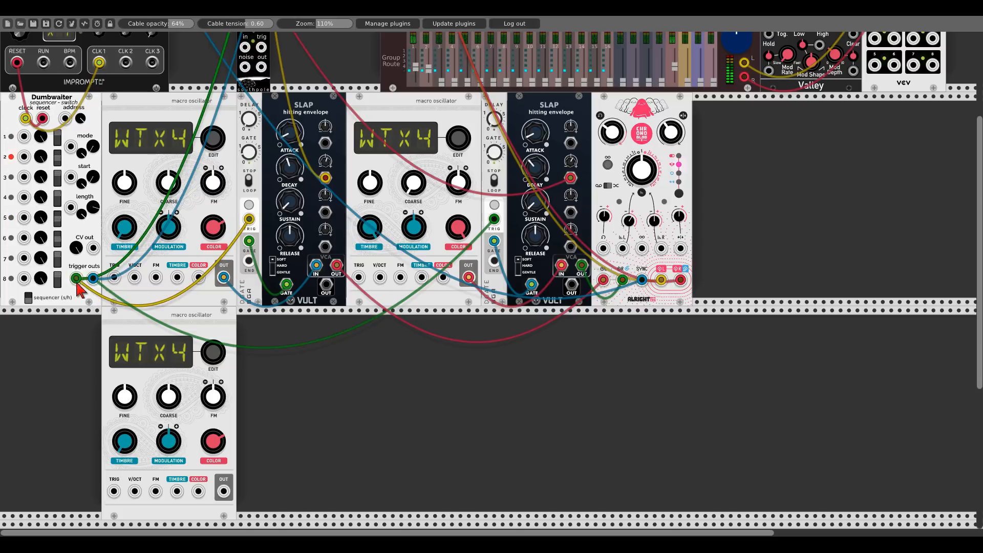
{"action": "left_click_drag", "start_coordinate": [76, 279], "coordinate": [93, 279]}
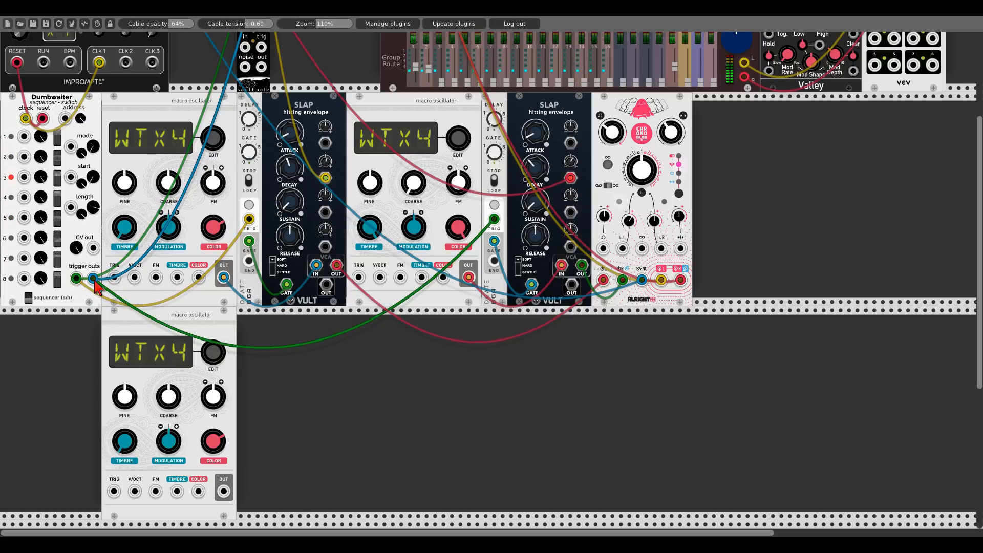
- Search for 'bool' and add the BOOL boolean logic module beside the third oscillator
{"action": "right_click", "coordinate": [80, 342]}
{"action": "type", "text": "bool"}
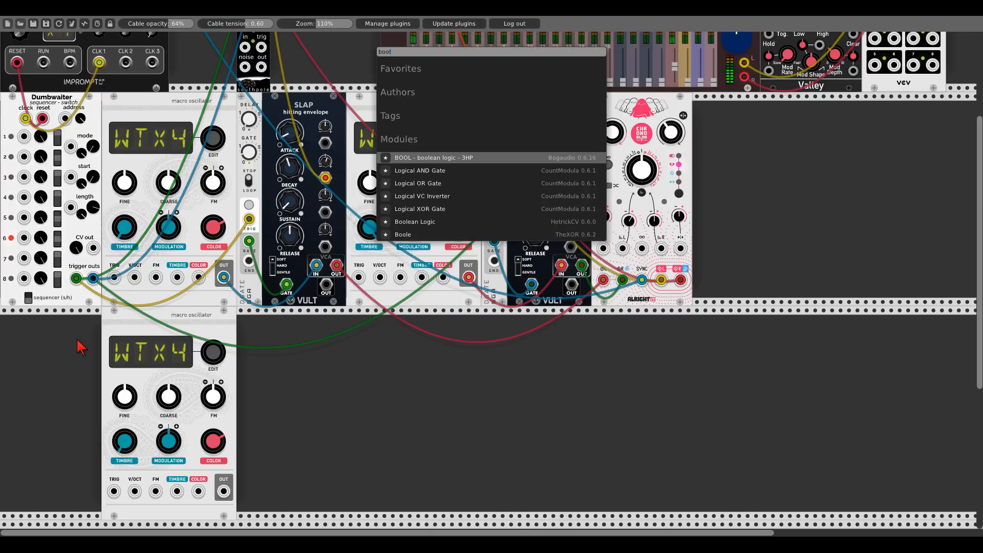
{"action": "left_click", "coordinate": [425, 158]}
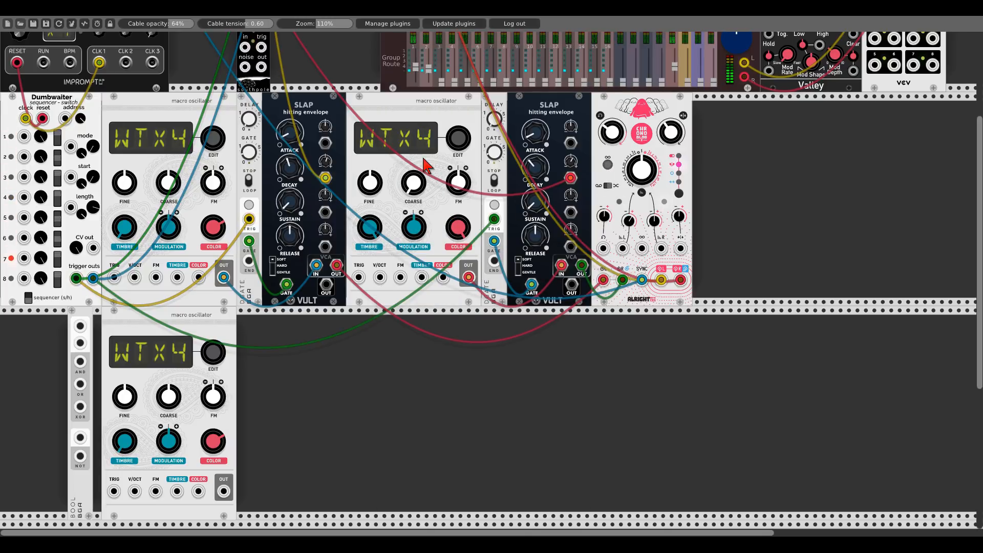
{"action": "left_click_drag", "start_coordinate": [74, 317], "coordinate": [83, 317]}
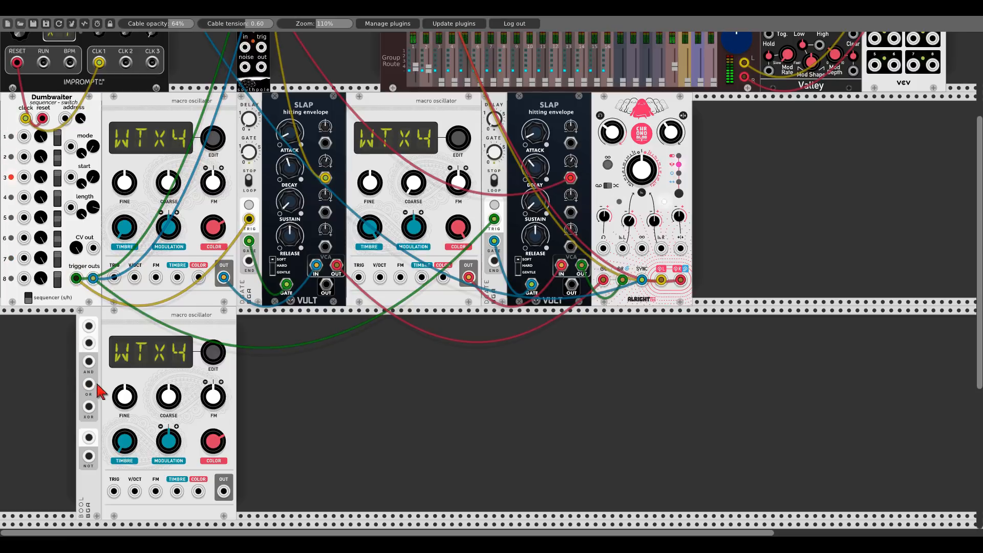
- Patch Dumbwaiter's first two trigger outputs into the BOOL module's two inputs
{"action": "left_click_drag", "start_coordinate": [88, 326], "coordinate": [77, 281]}
{"action": "left_click_drag", "start_coordinate": [88, 343], "coordinate": [92, 278]}
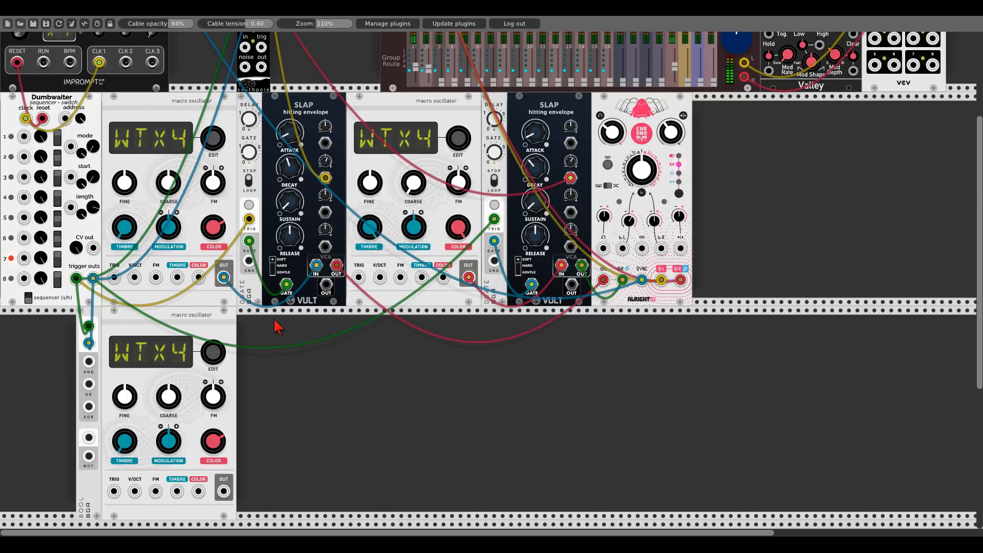
- Duplicate a Slap envelope beside the third oscillator and gate it from BOOL's OR output
{"action": "key", "text": "ctrl+d"}
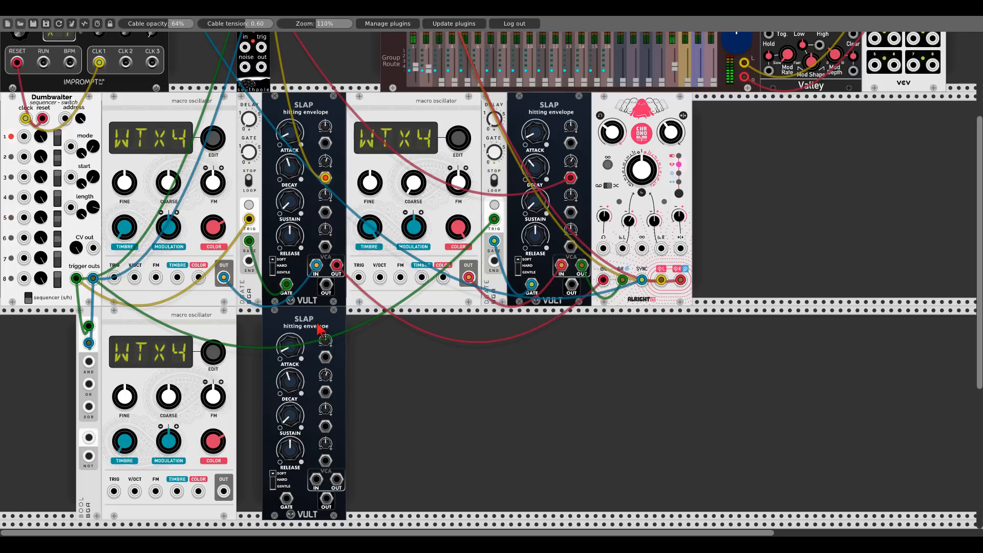
{"action": "left_click_drag", "start_coordinate": [323, 330], "coordinate": [231, 338]}
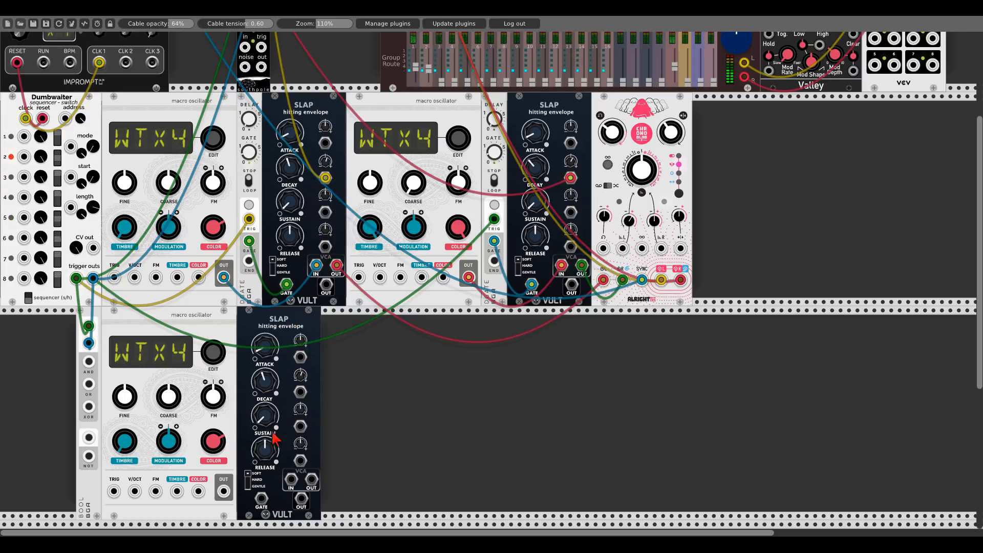
{"action": "left_click_drag", "start_coordinate": [89, 384], "coordinate": [261, 497]}
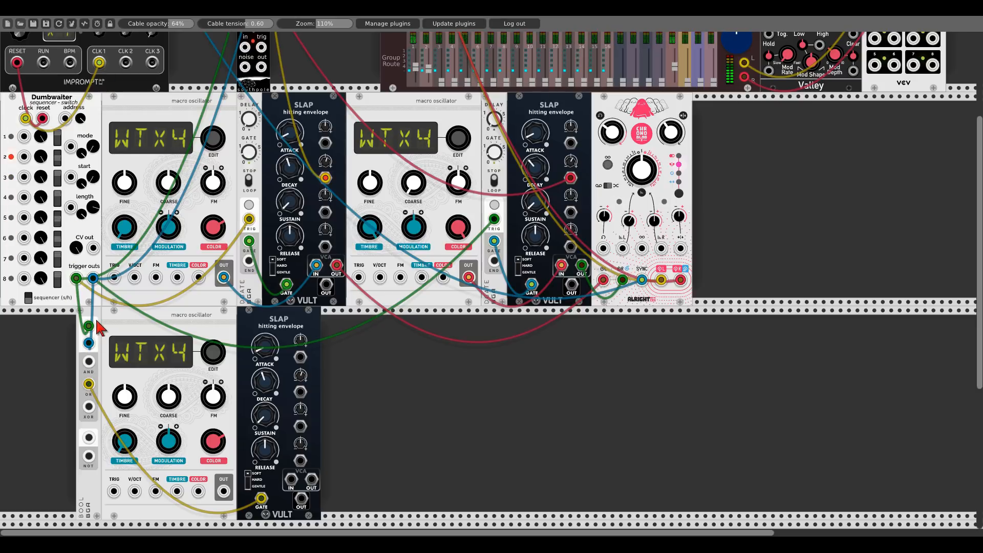
- Shift the BOOL module, third oscillator and new Slap to the start of the lower row
{"action": "left_click_drag", "start_coordinate": [93, 320], "coordinate": [17, 321]}
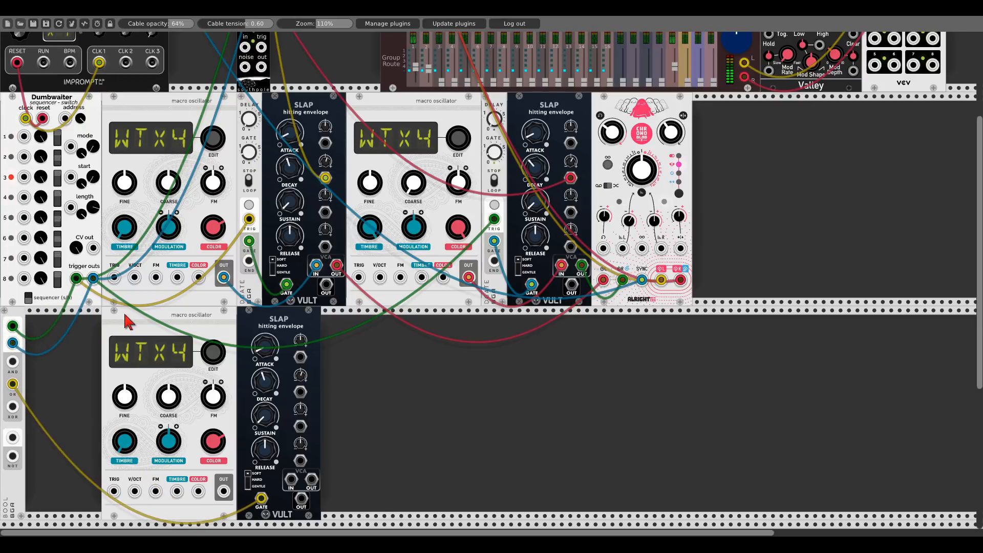
{"action": "left_click_drag", "start_coordinate": [127, 320], "coordinate": [43, 321]}
{"action": "left_click_drag", "start_coordinate": [265, 321], "coordinate": [188, 321]}
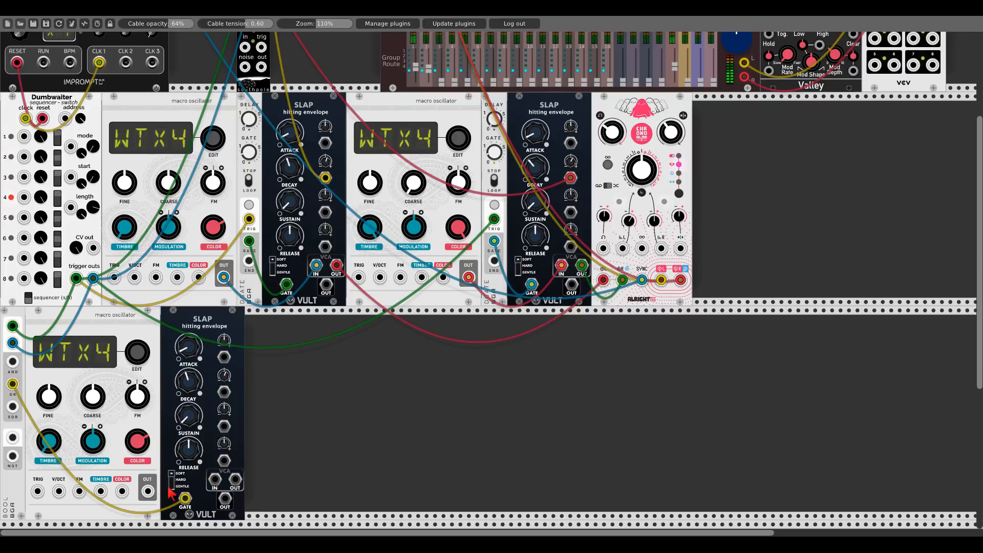
- Patch the third oscillator's output through the new Slap's VCA into a mixer channel input
{"action": "left_click_drag", "start_coordinate": [147, 491], "coordinate": [425, 48]}
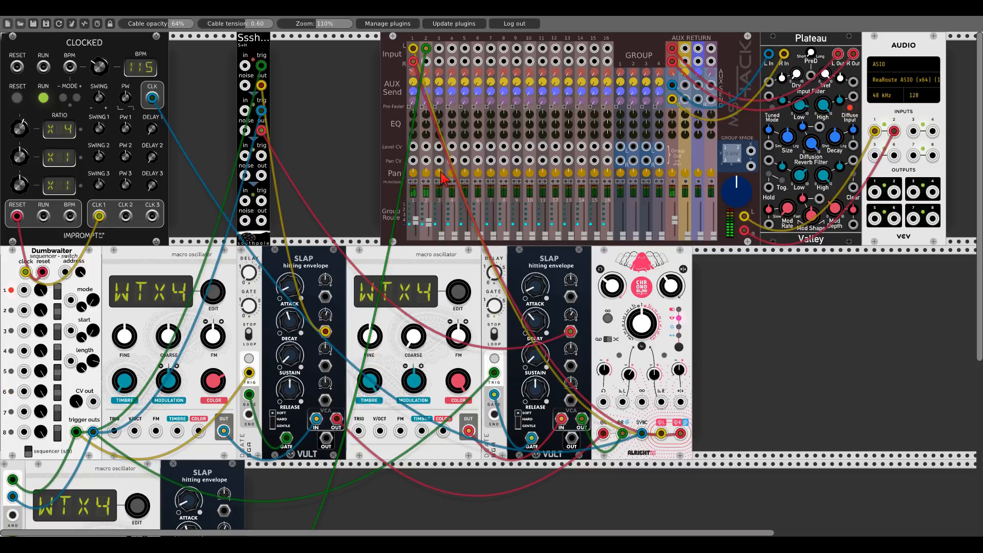
{"action": "scroll", "coordinate": [430, 189], "scroll_direction": "down", "scroll_amount": 5}
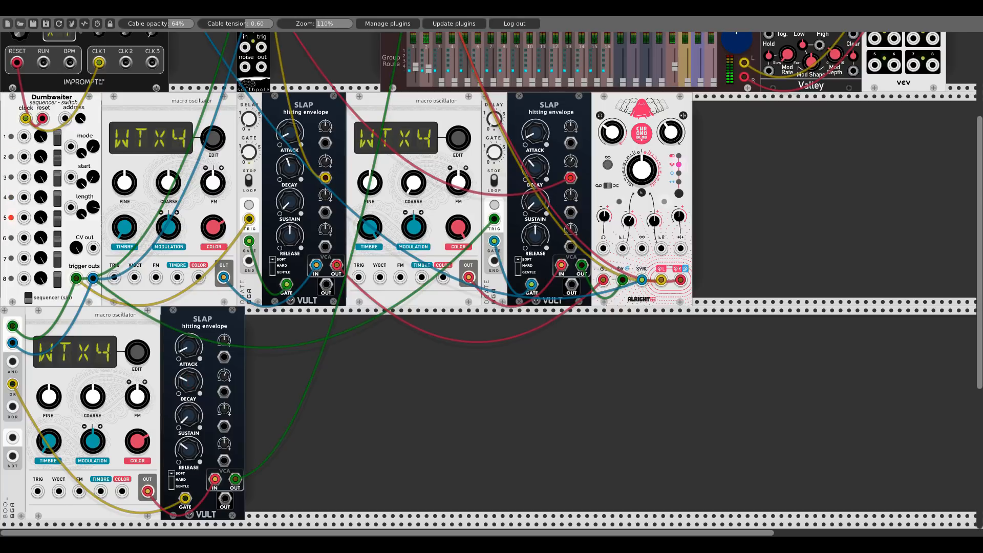
- Add a Quantum quantizer at the start of the lower row, with BOOL, the oscillator and Slap beside it
{"action": "scroll", "coordinate": [277, 365], "scroll_direction": "down", "scroll_amount": 1}
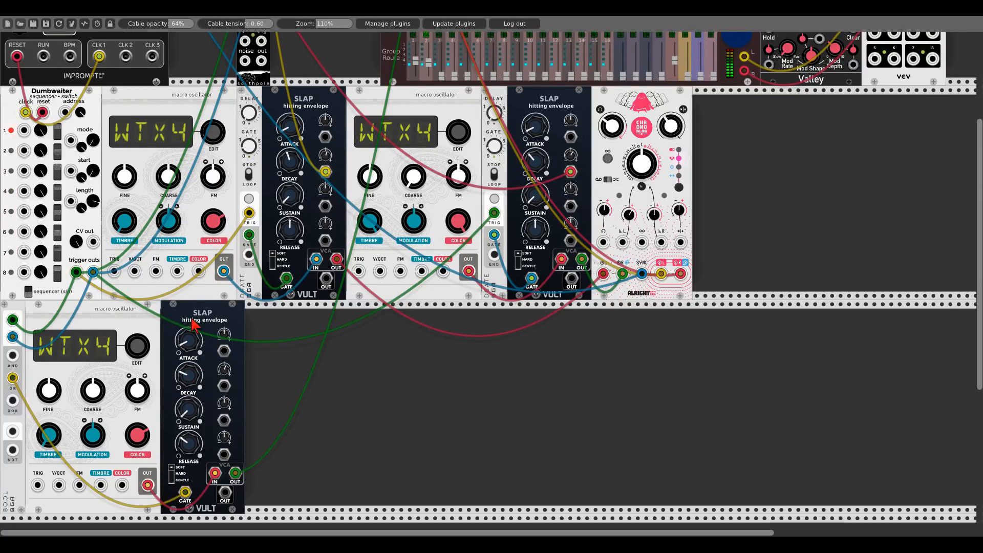
{"action": "left_click_drag", "start_coordinate": [194, 328], "coordinate": [254, 329]}
{"action": "left_click_drag", "start_coordinate": [138, 317], "coordinate": [198, 317]}
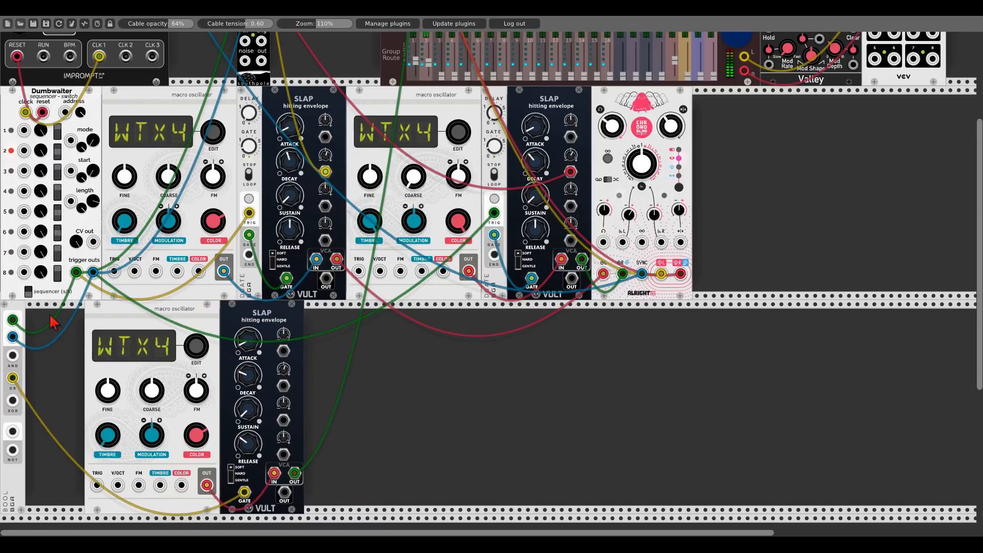
{"action": "left_click_drag", "start_coordinate": [15, 366], "coordinate": [74, 366]}
{"action": "right_click", "coordinate": [45, 353]}
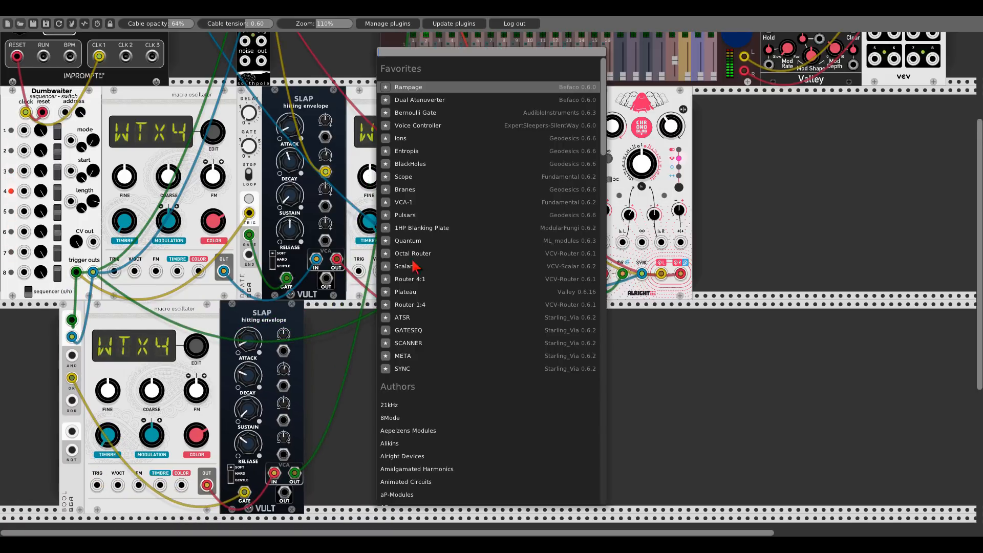
{"action": "left_click", "coordinate": [408, 241]}
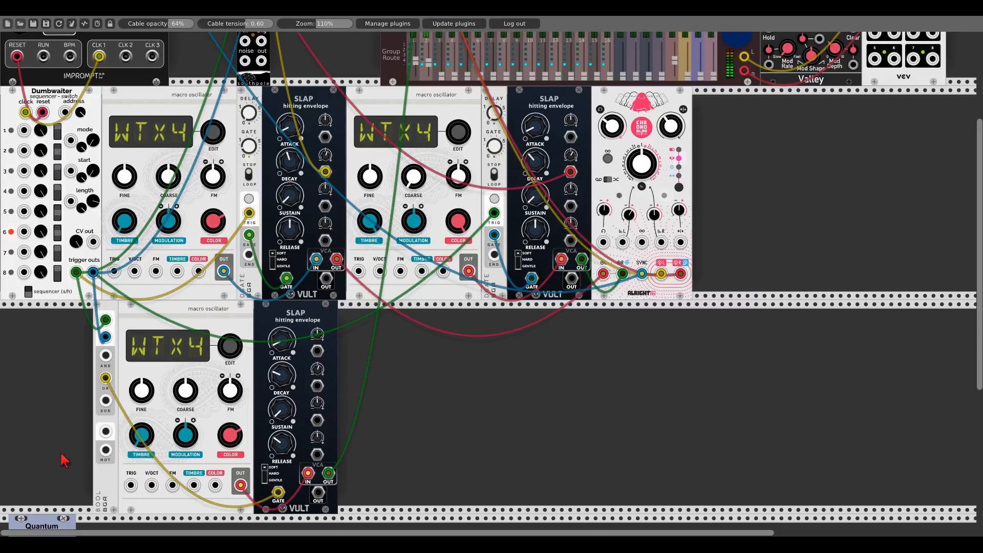
{"action": "left_click_drag", "start_coordinate": [57, 523], "coordinate": [49, 309]}
{"action": "left_click_drag", "start_coordinate": [113, 307], "coordinate": [88, 308]}
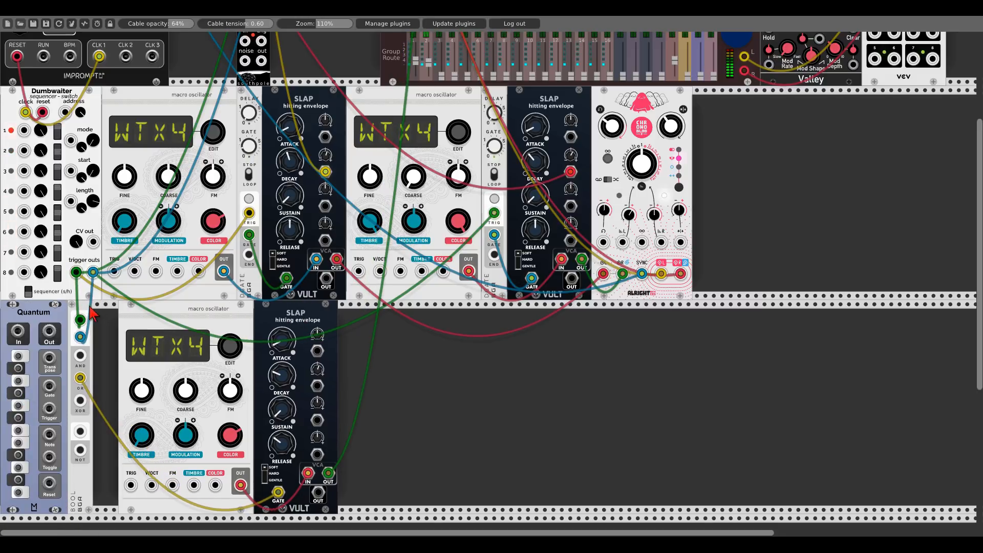
{"action": "left_click_drag", "start_coordinate": [148, 311], "coordinate": [94, 308]}
{"action": "left_click_drag", "start_coordinate": [275, 316], "coordinate": [250, 315]}
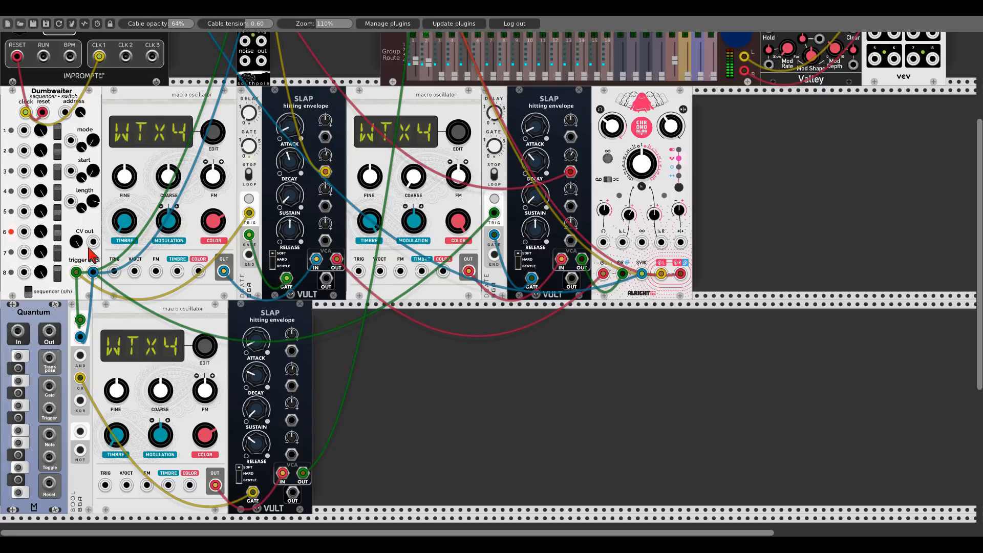
- Quantize Dumbwaiter's CV output through Quantum into the third oscillator's V/OCT, enabling three of Quantum's notes
{"action": "left_click_drag", "start_coordinate": [93, 241], "coordinate": [18, 331]}
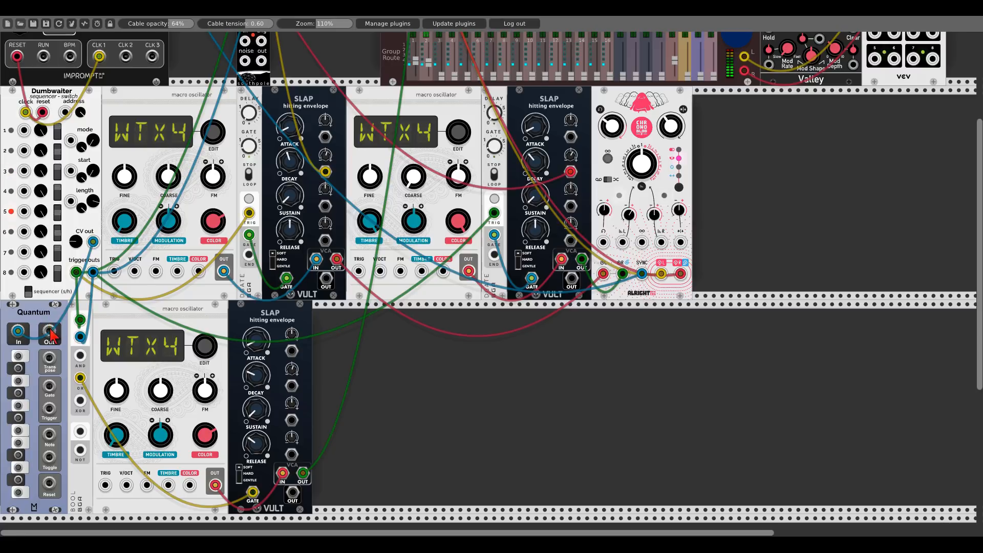
{"action": "left_click_drag", "start_coordinate": [49, 331], "coordinate": [126, 485]}
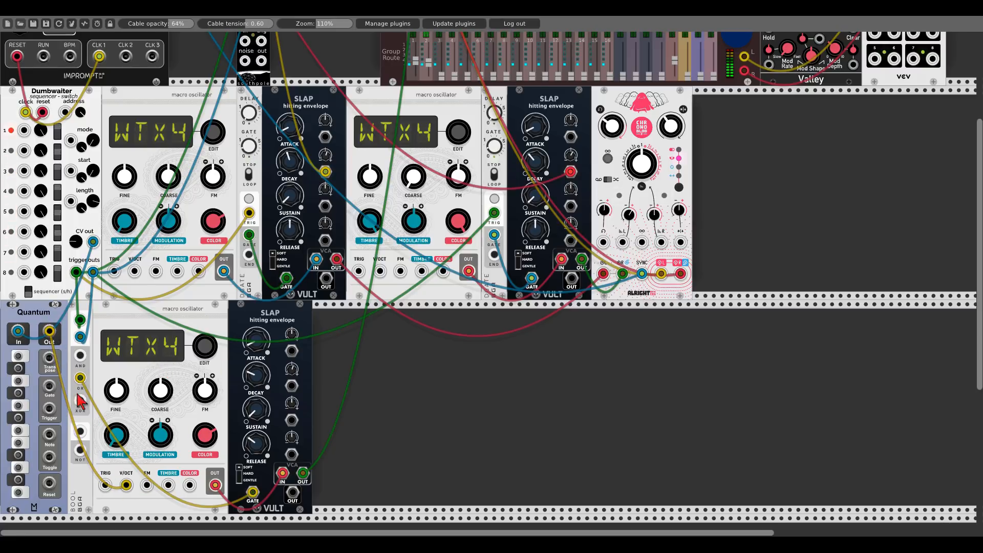
{"action": "left_click", "coordinate": [19, 492]}
{"action": "left_click", "coordinate": [18, 455]}
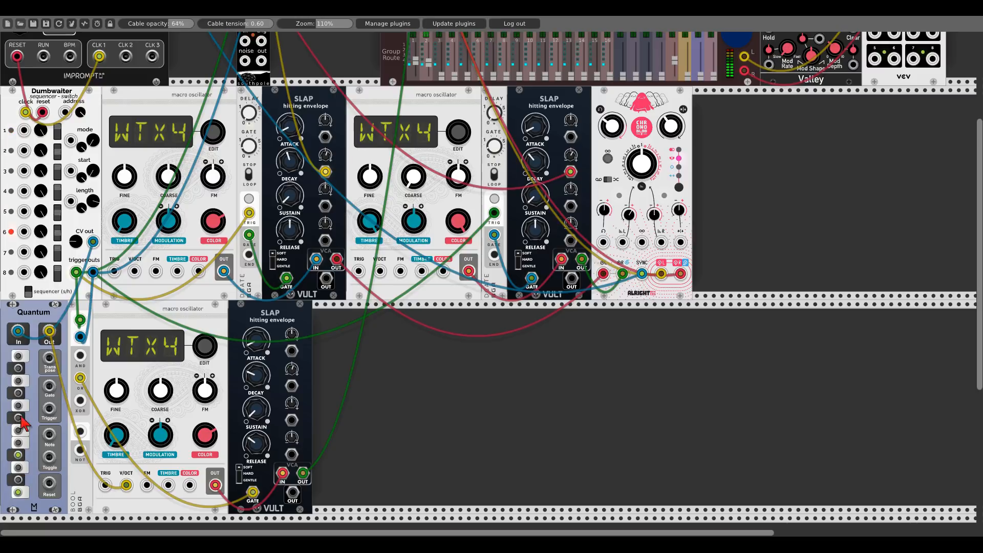
{"action": "left_click", "coordinate": [17, 369]}
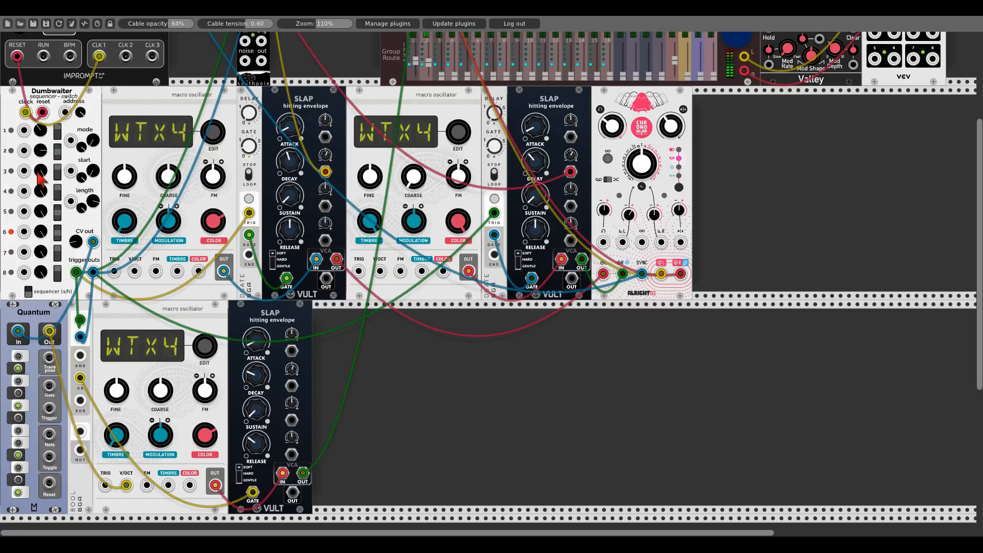
- Turn Dumbwaiter's third step knob and patch an Impromptu clock output into the third oscillator's timbre input
{"action": "left_click_drag", "start_coordinate": [38, 173], "coordinate": [38, 328]}
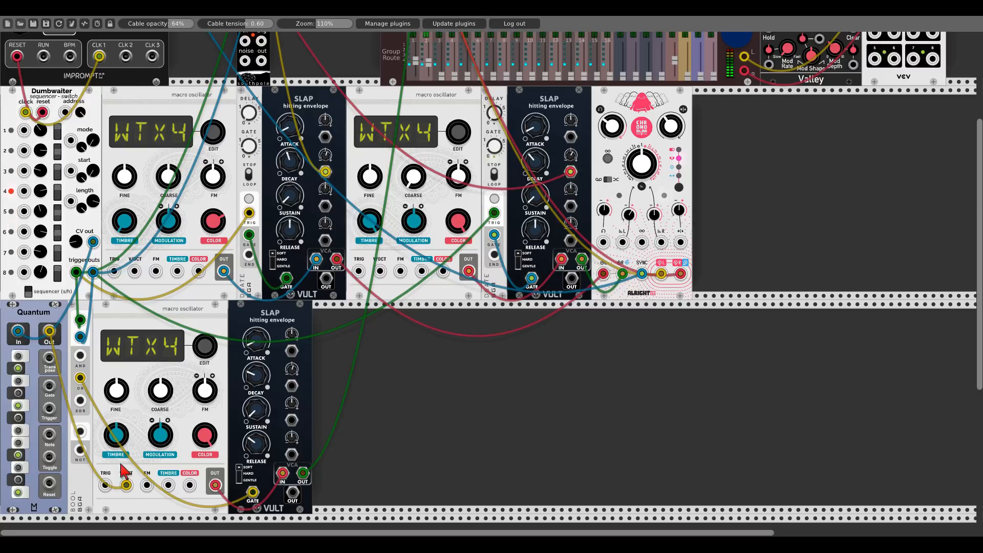
{"action": "scroll", "coordinate": [169, 489], "scroll_direction": "up", "scroll_amount": 5}
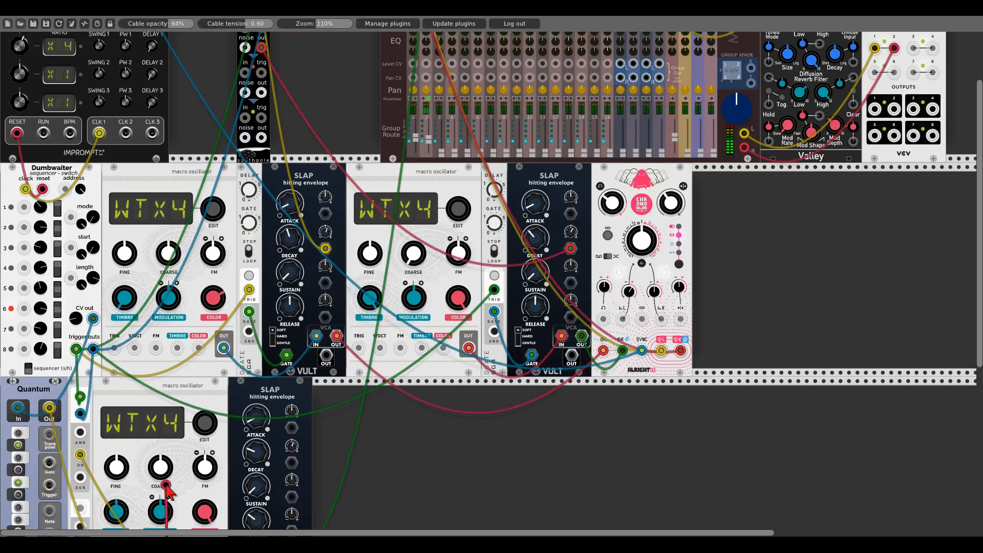
{"action": "left_click_drag", "start_coordinate": [166, 489], "coordinate": [99, 216]}
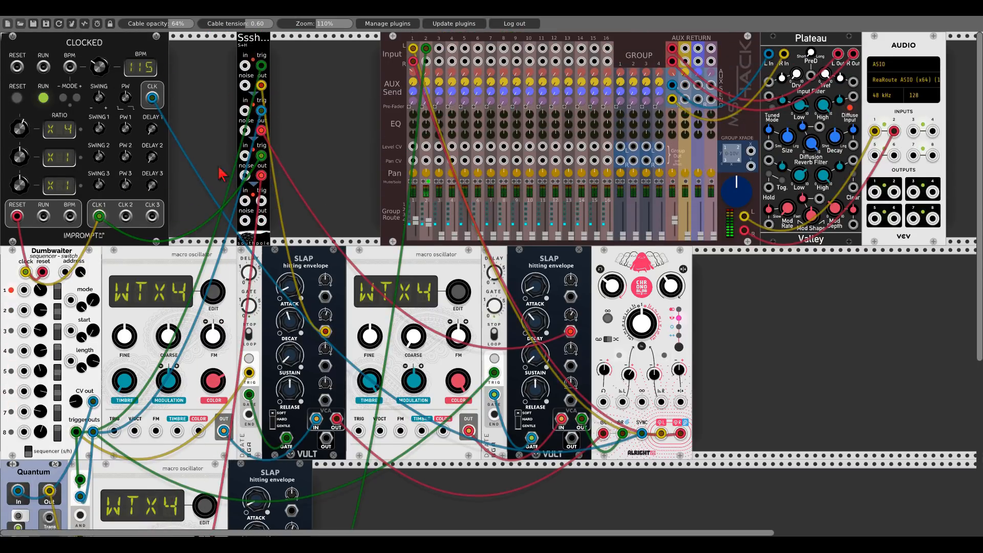
{"action": "right_click", "coordinate": [329, 125]}
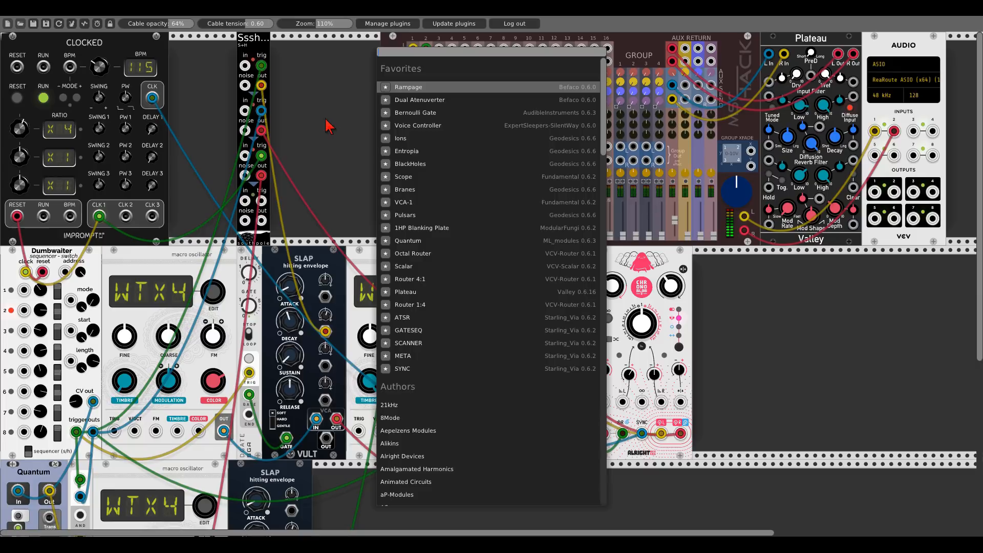
{"action": "left_click", "coordinate": [408, 195]}
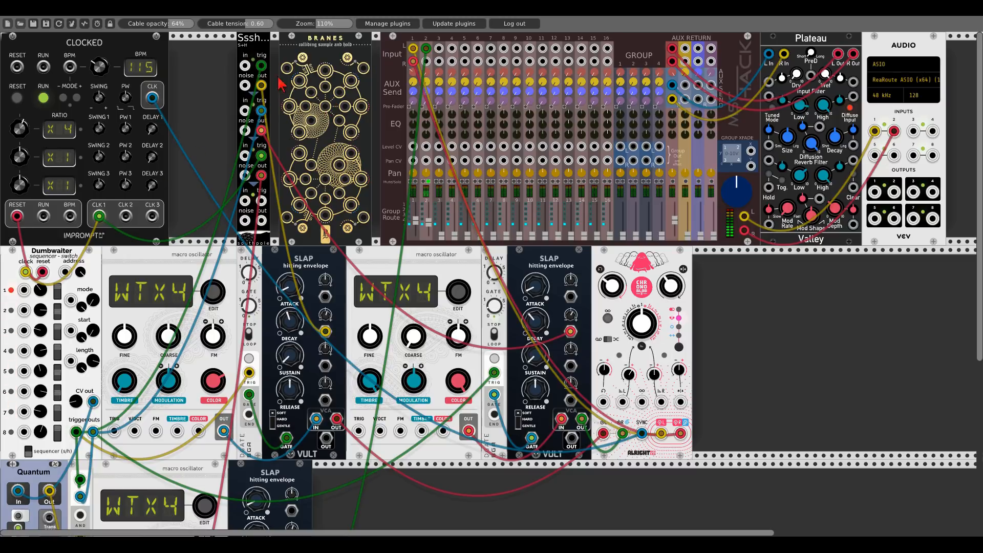
{"action": "right_click", "coordinate": [296, 44]}
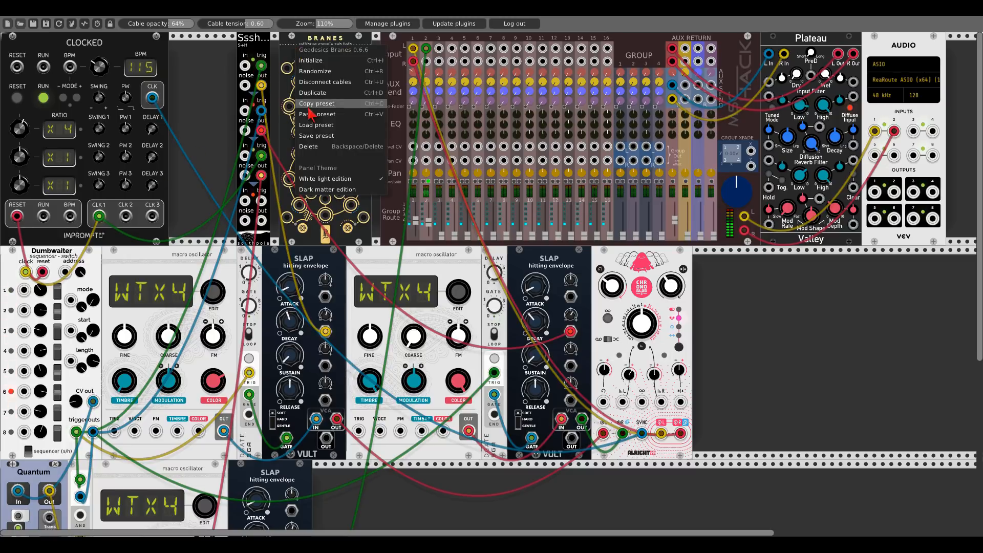
{"action": "left_click", "coordinate": [313, 146]}
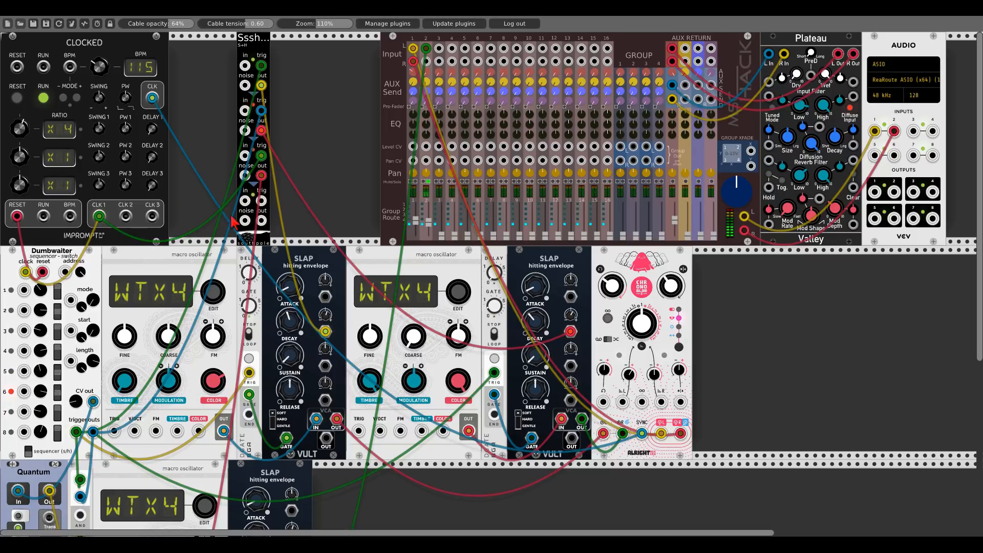
- Patch a Sssh S+H output into the third Slap's CV input
{"action": "scroll", "coordinate": [270, 197], "scroll_direction": "down", "scroll_amount": 5}
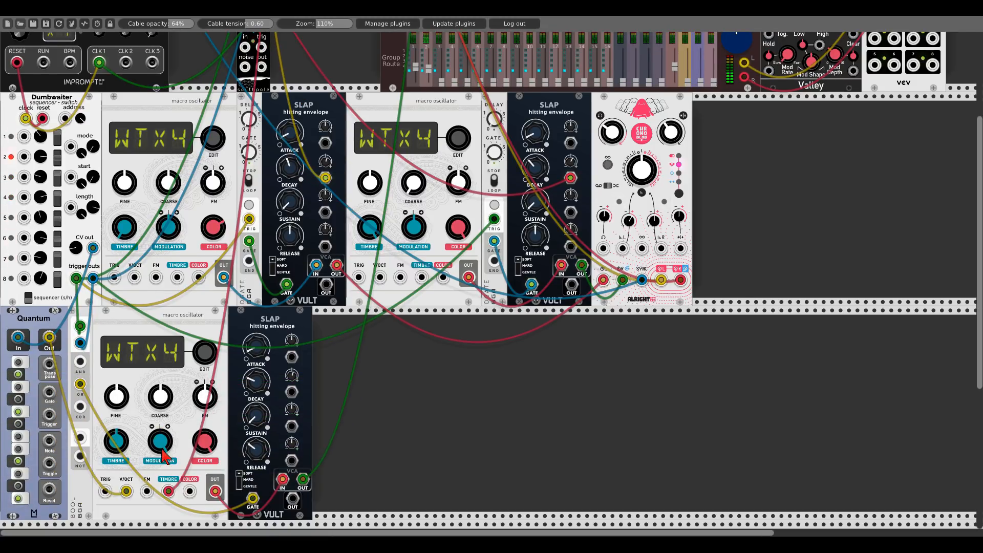
{"action": "left_click_drag", "start_coordinate": [291, 392], "coordinate": [261, 150]}
{"action": "scroll", "coordinate": [294, 392], "scroll_direction": "up", "scroll_amount": 5}
{"action": "scroll", "coordinate": [291, 335], "scroll_direction": "down", "scroll_amount": 6}
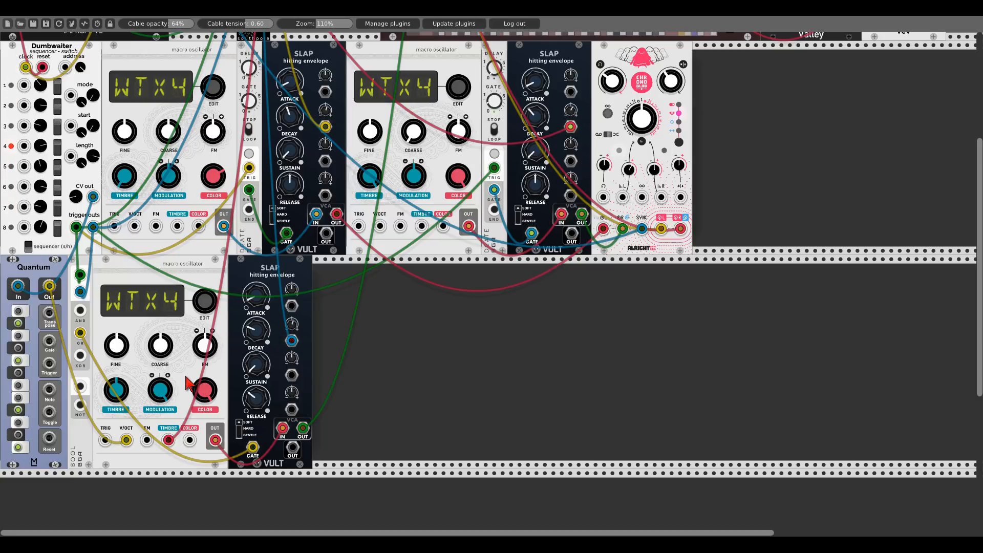
- Make room after BOOL and add the Sequential Switch 2 module there
{"action": "scroll", "coordinate": [445, 341], "scroll_direction": "up", "scroll_amount": 5}
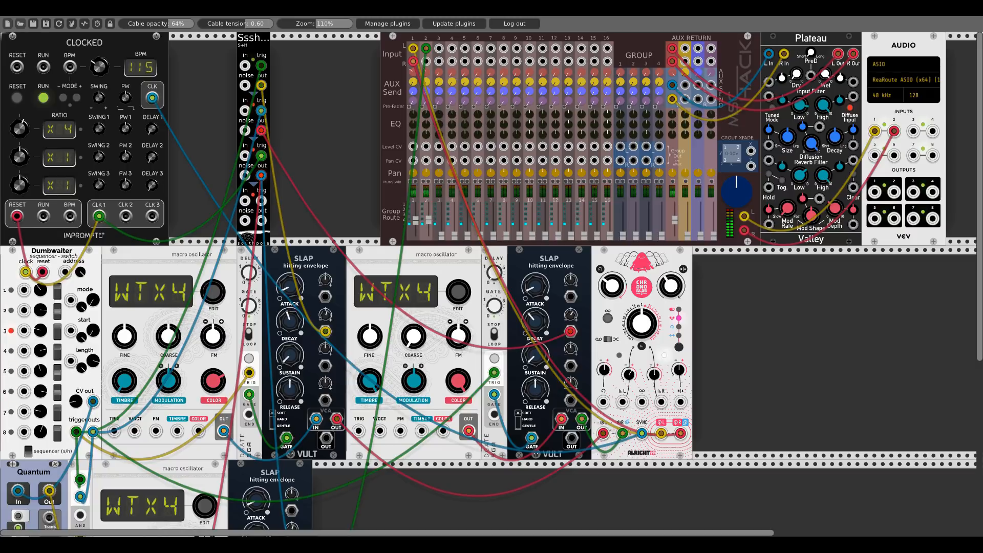
{"action": "scroll", "coordinate": [332, 199], "scroll_direction": "down", "scroll_amount": 5}
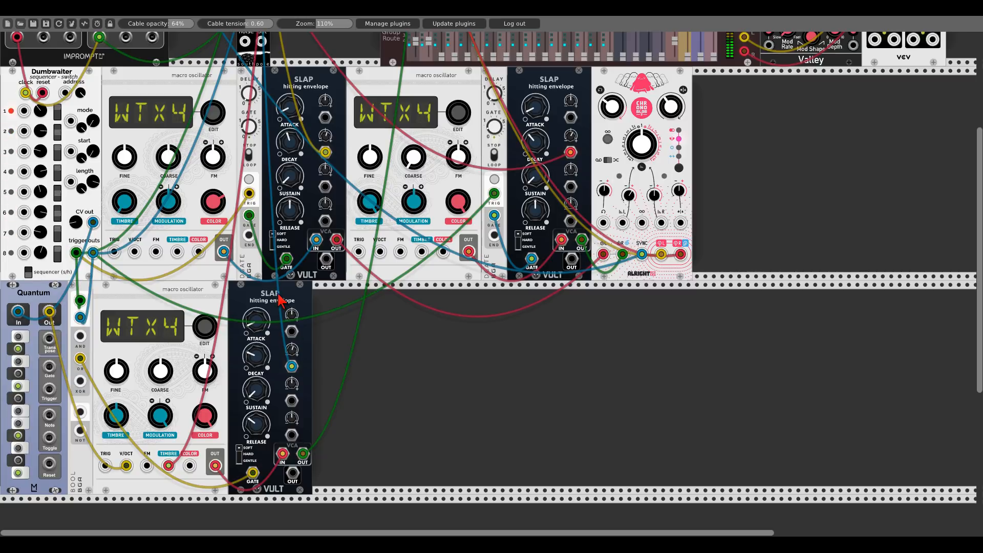
{"action": "left_click_drag", "start_coordinate": [281, 301], "coordinate": [399, 301]}
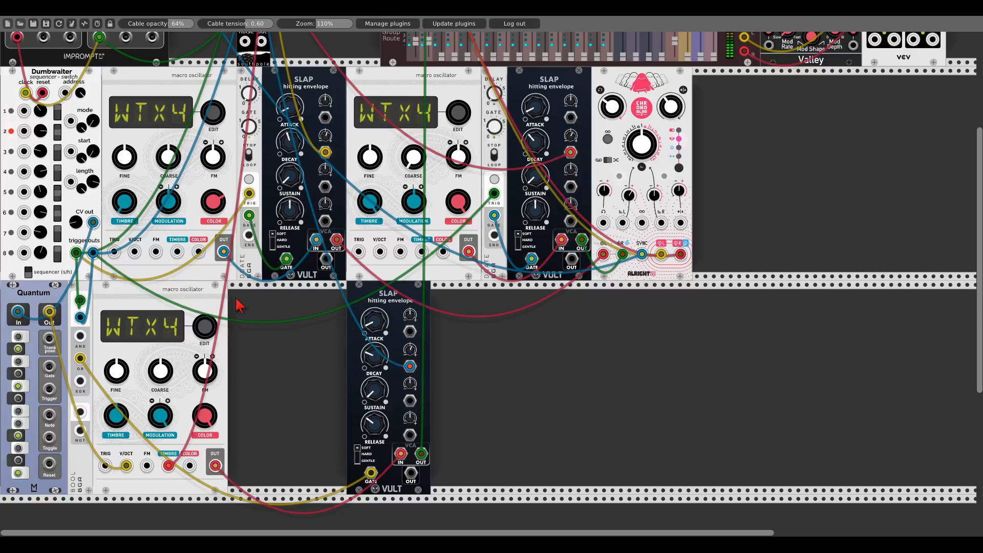
{"action": "left_click_drag", "start_coordinate": [218, 299], "coordinate": [337, 300]}
{"action": "right_click", "coordinate": [174, 347]}
{"action": "type", "text": "s"}
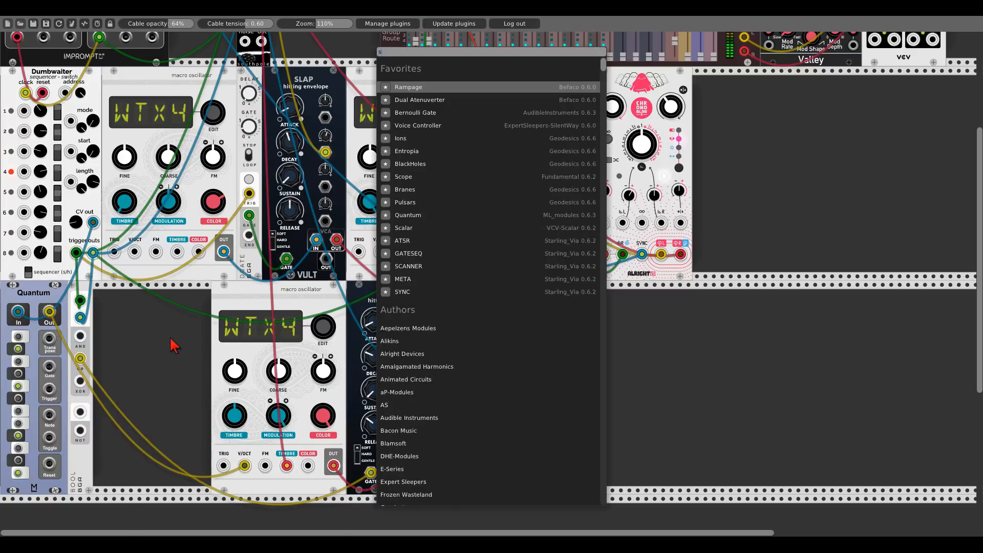
{"action": "type", "text": "equent"}
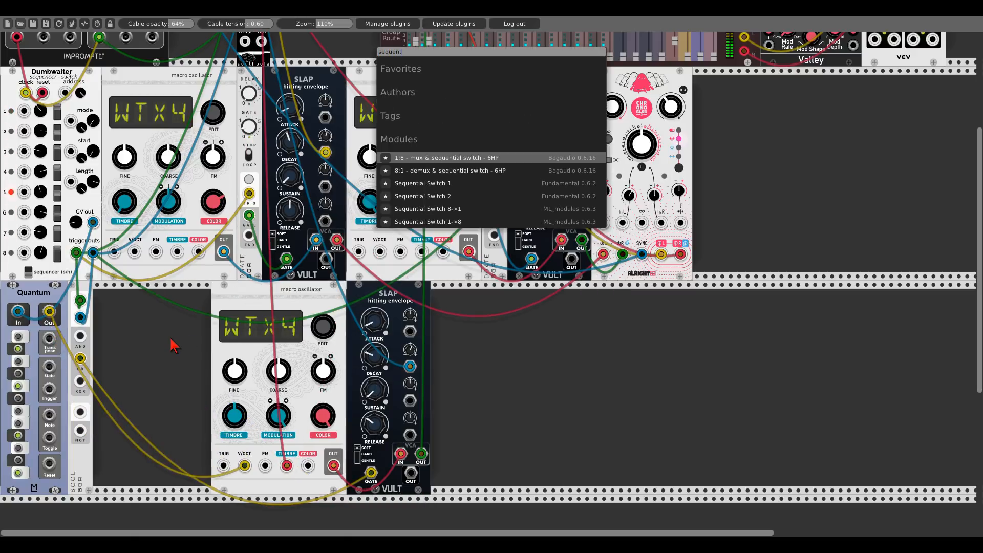
{"action": "left_click", "coordinate": [423, 197]}
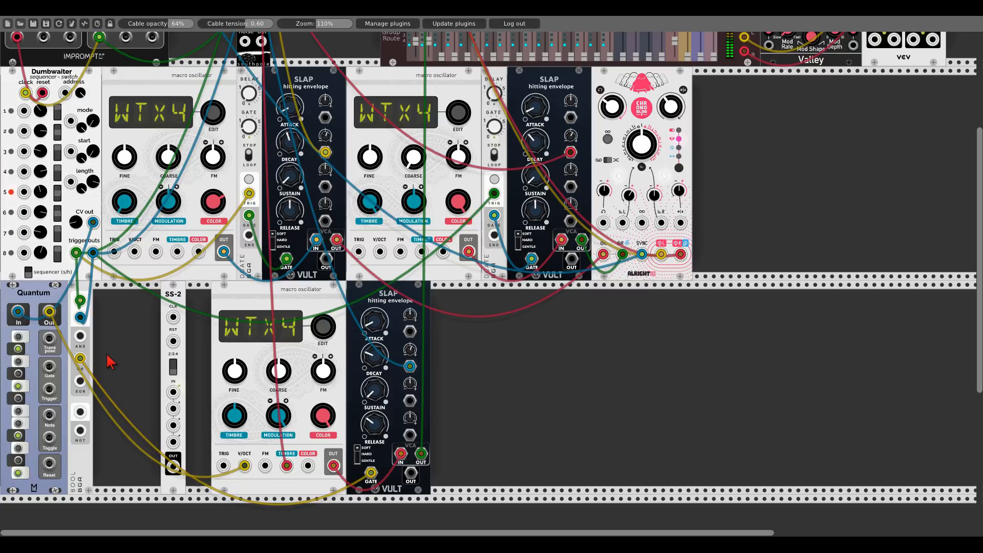
- Route BOOL's OR output through Sequential Switch 2 and its output into the third Slap's gate
{"action": "left_click_drag", "start_coordinate": [371, 473], "coordinate": [173, 393]}
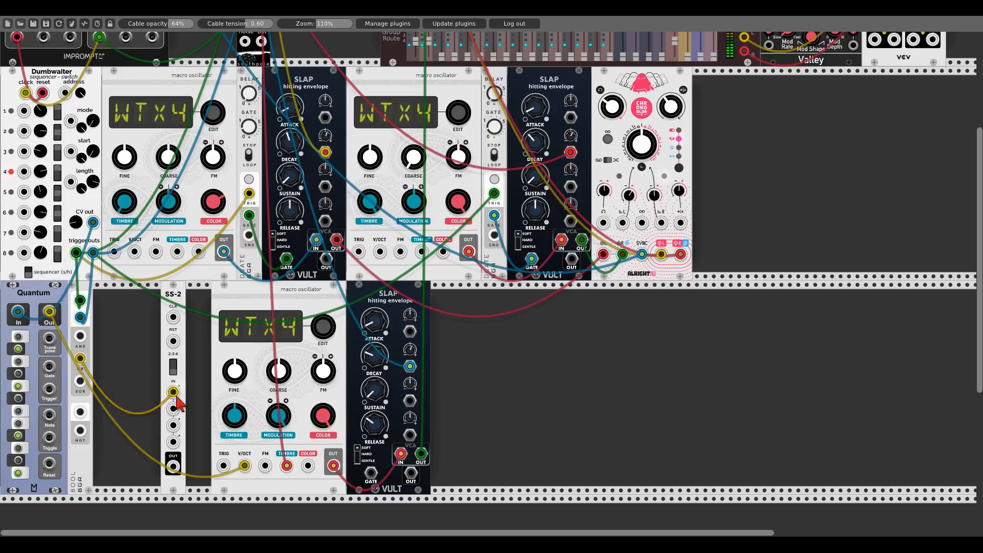
{"action": "left_click_drag", "start_coordinate": [174, 469], "coordinate": [371, 472]}
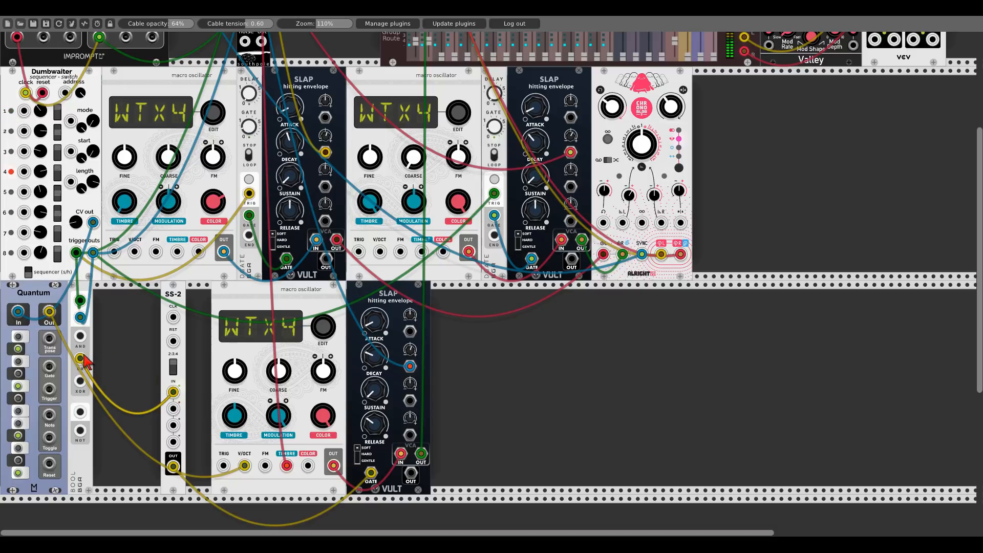
{"action": "scroll", "coordinate": [169, 400], "scroll_direction": "up", "scroll_amount": 6}
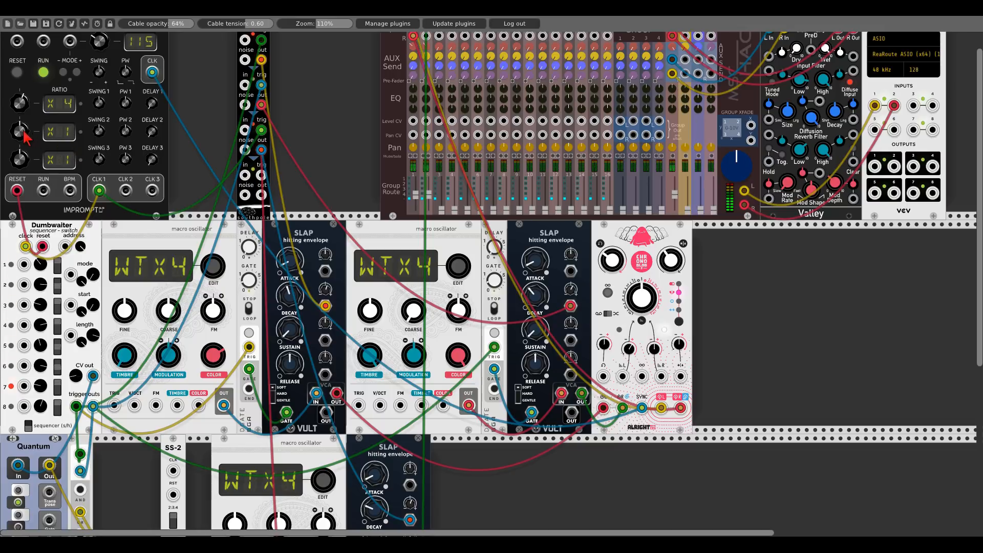
- Set Impromptu's second clock ratio to x6 and patch its CLK 2 output into Sequential Switch 2's second input
{"action": "left_click_drag", "start_coordinate": [21, 132], "coordinate": [21, 107]}
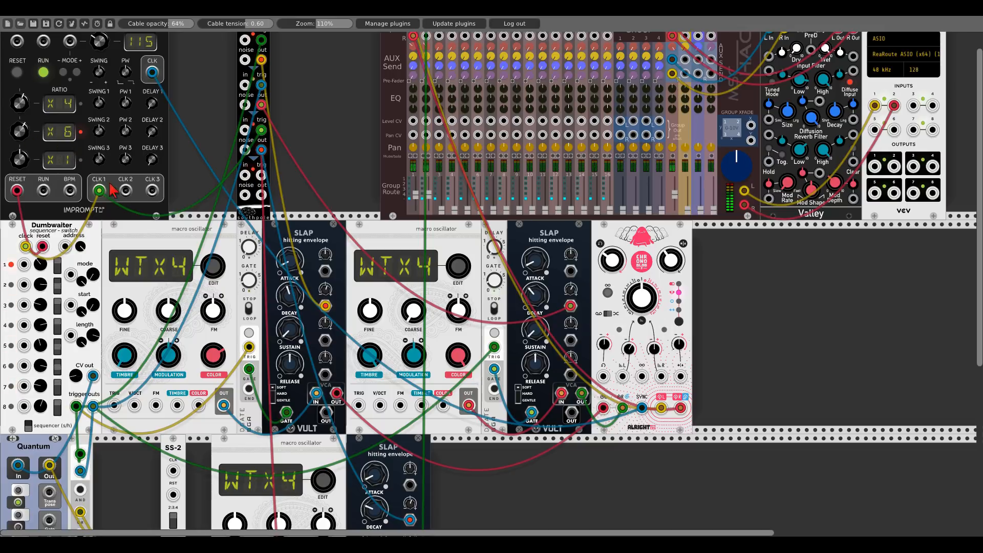
{"action": "left_click_drag", "start_coordinate": [125, 191], "coordinate": [173, 375]}
{"action": "scroll", "coordinate": [130, 197], "scroll_direction": "down", "scroll_amount": 5}
{"action": "mouse_move", "coordinate": [173, 341]}
{"action": "left_mouse_down"}
{"action": "mouse_move", "coordinate": [173, 374]}
{"action": "mouse_move", "coordinate": [173, 341]}
{"action": "left_mouse_up"}
{"action": "left_click_drag", "start_coordinate": [173, 374], "coordinate": [173, 357]}
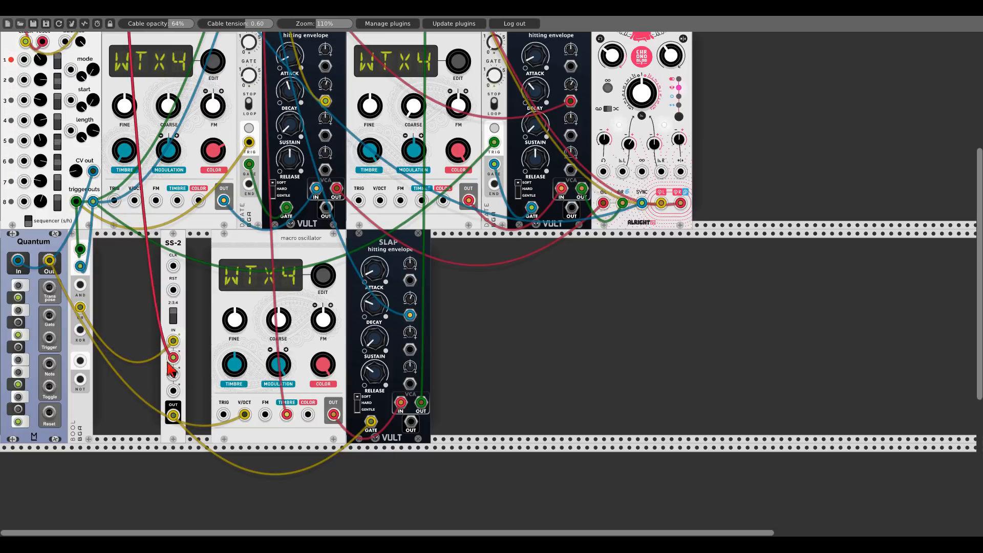
- Add a Bernoulli Gate module beside BOOL and slide the third voice's modules left to close the gaps
{"action": "right_click", "coordinate": [144, 336]}
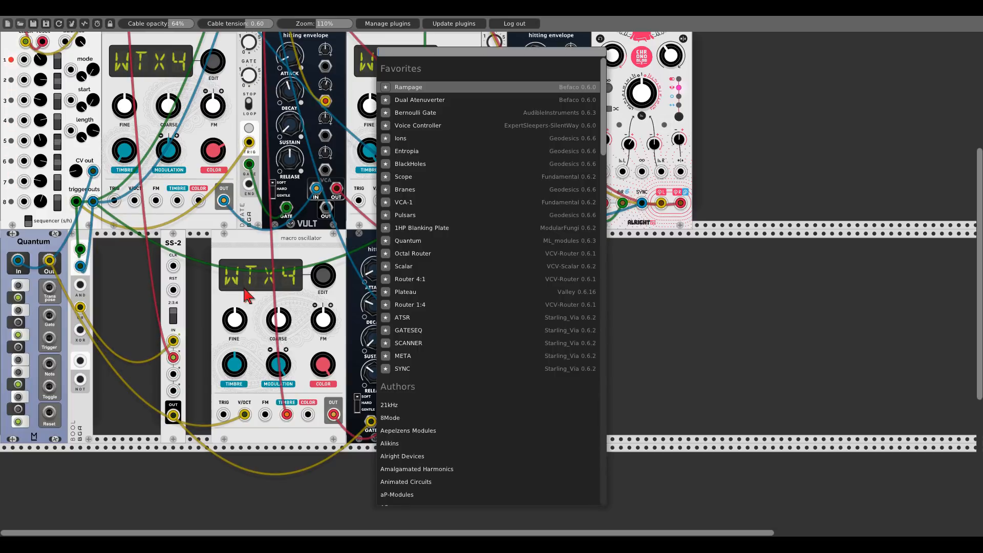
{"action": "left_click", "coordinate": [425, 115]}
{"action": "left_click_drag", "start_coordinate": [144, 241], "coordinate": [115, 243]}
{"action": "left_click_drag", "start_coordinate": [179, 242], "coordinate": [160, 245]}
{"action": "left_click_drag", "start_coordinate": [248, 244], "coordinate": [204, 245]}
{"action": "left_click_drag", "start_coordinate": [386, 245], "coordinate": [318, 242]}
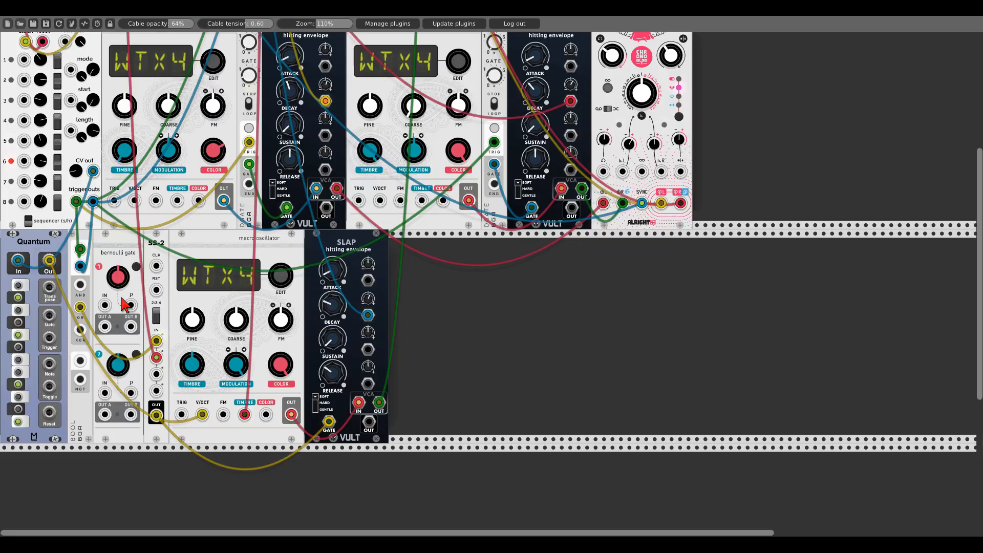
- Patch the Bernoulli Gate's input and route its OUT A into Sequential Switch 2's clock input
{"action": "left_click_drag", "start_coordinate": [104, 306], "coordinate": [126, 164]}
{"action": "scroll", "coordinate": [109, 294], "scroll_direction": "up", "scroll_amount": 5}
{"action": "scroll", "coordinate": [118, 304], "scroll_direction": "down", "scroll_amount": 5}
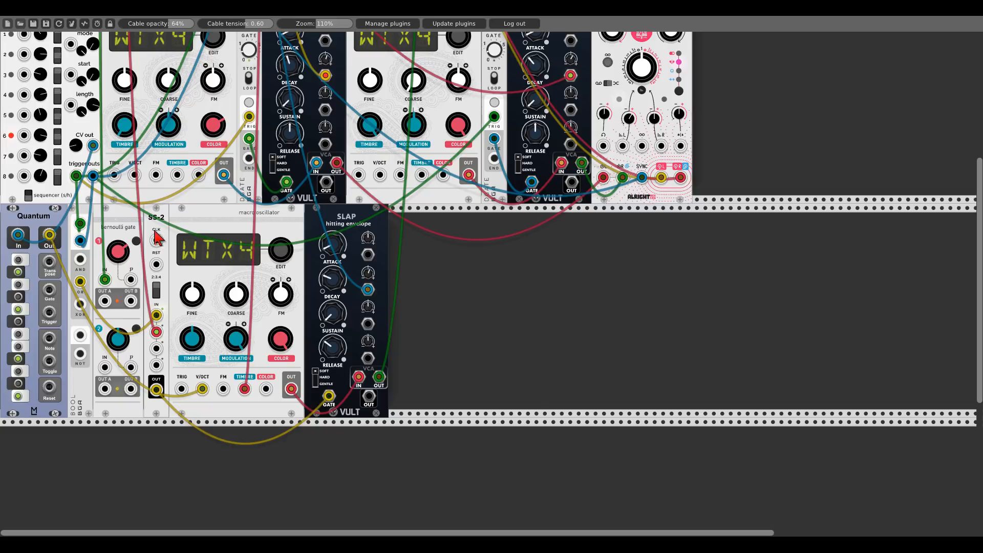
{"action": "left_click_drag", "start_coordinate": [105, 301], "coordinate": [158, 243]}
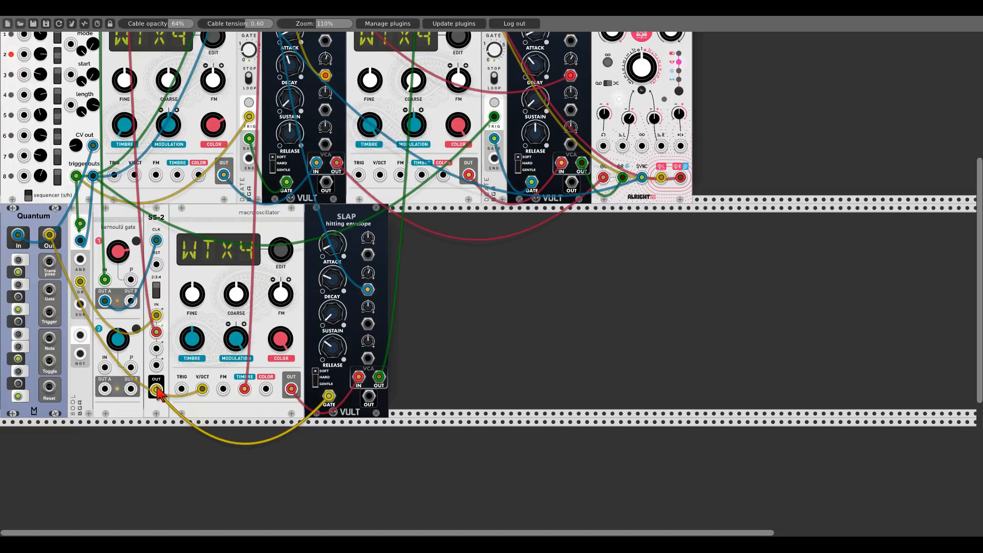
- Move the BOOL cable to Sequential Switch 2's first input and patch another BOOL output into its third input
{"action": "scroll", "coordinate": [159, 393], "scroll_direction": "up", "scroll_amount": 5}
{"action": "scroll", "coordinate": [159, 393], "scroll_direction": "up", "scroll_amount": 3}
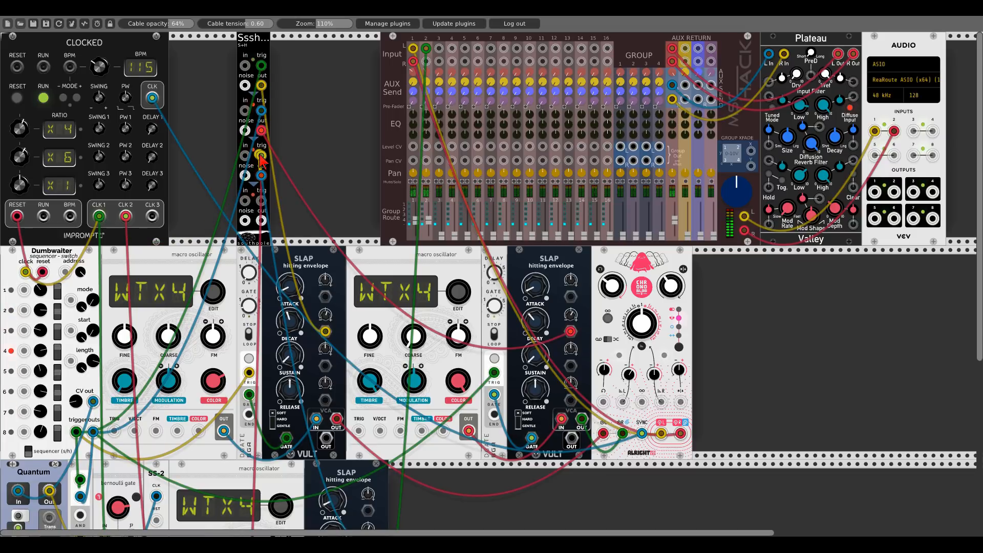
{"action": "scroll", "coordinate": [153, 376], "scroll_direction": "down", "scroll_amount": 7}
{"action": "left_click_drag", "start_coordinate": [150, 368], "coordinate": [156, 341]}
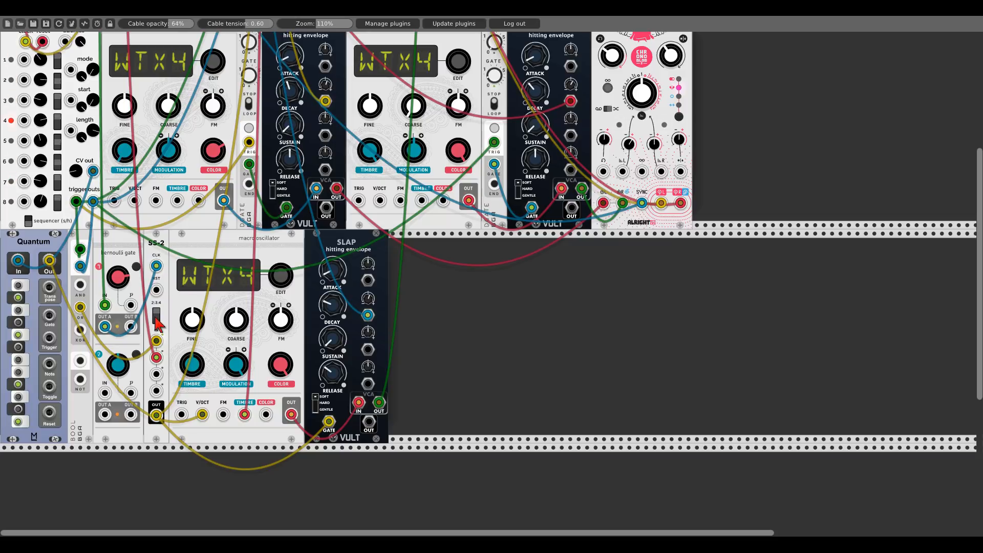
{"action": "left_click_drag", "start_coordinate": [156, 374], "coordinate": [81, 308]}
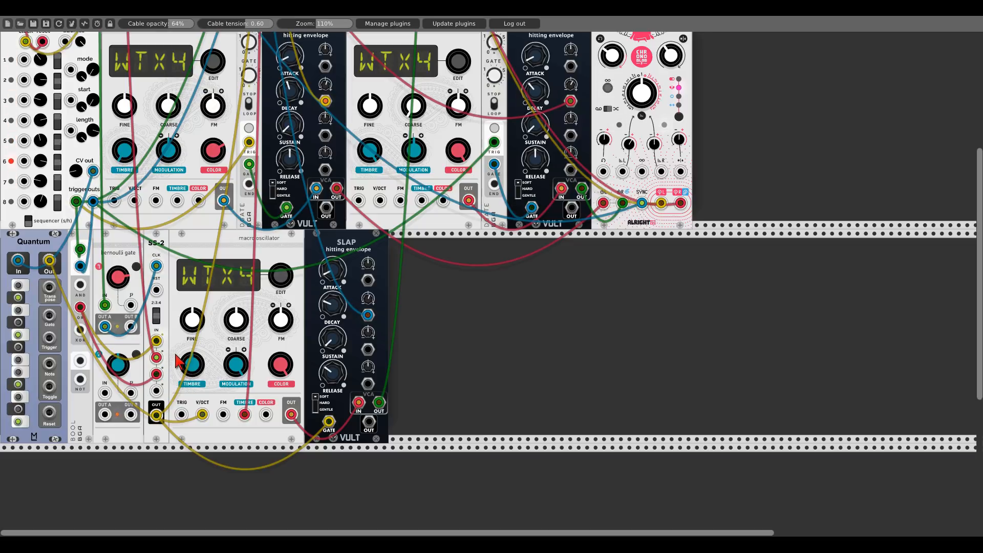
- Adjust Impromptu's second clock ratio
{"action": "scroll", "coordinate": [162, 345], "scroll_direction": "up", "scroll_amount": 5}
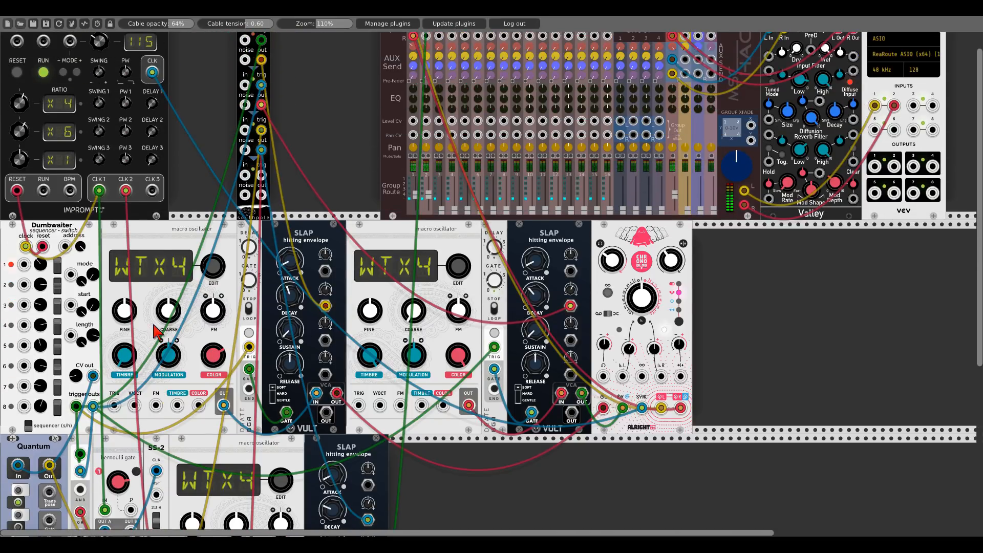
{"action": "left_click_drag", "start_coordinate": [21, 135], "coordinate": [20, 156]}
{"action": "scroll", "coordinate": [177, 365], "scroll_direction": "down", "scroll_amount": 5}
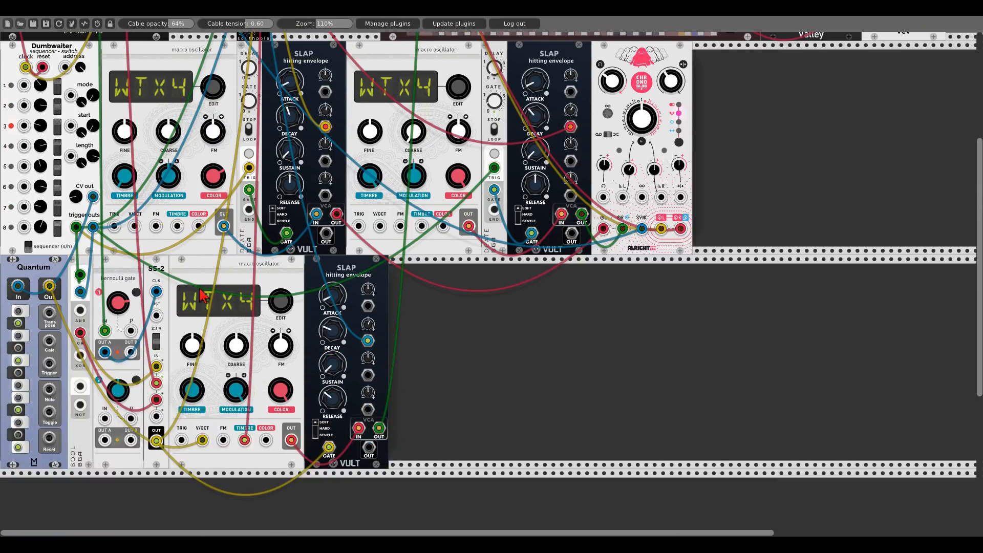
- Patch another BOOL output into one of Sequential Switch 2's inputs
{"action": "left_click_drag", "start_coordinate": [80, 281], "coordinate": [157, 348]}
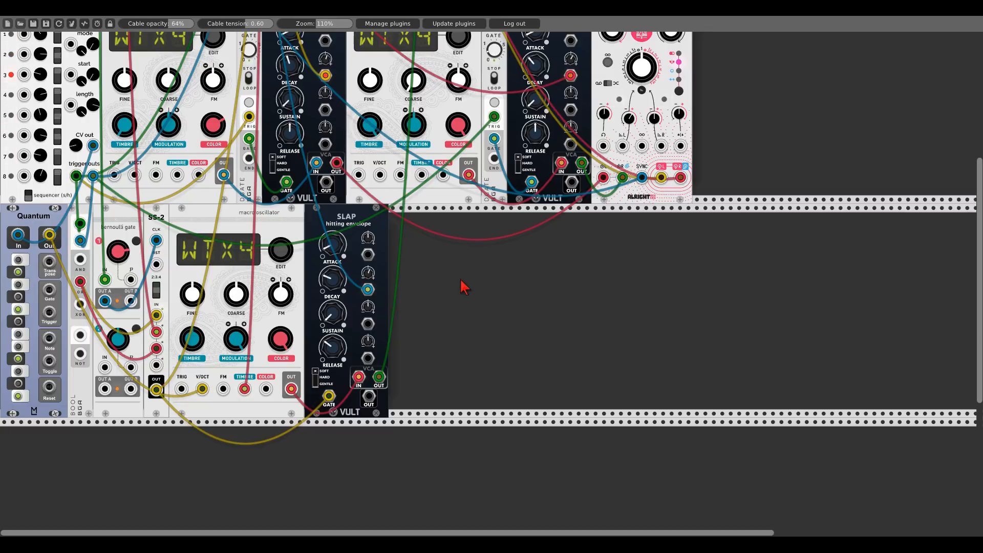
{"action": "scroll", "coordinate": [464, 286], "scroll_direction": "up", "scroll_amount": 5}
{"action": "scroll", "coordinate": [318, 274], "scroll_direction": "down", "scroll_amount": 4}
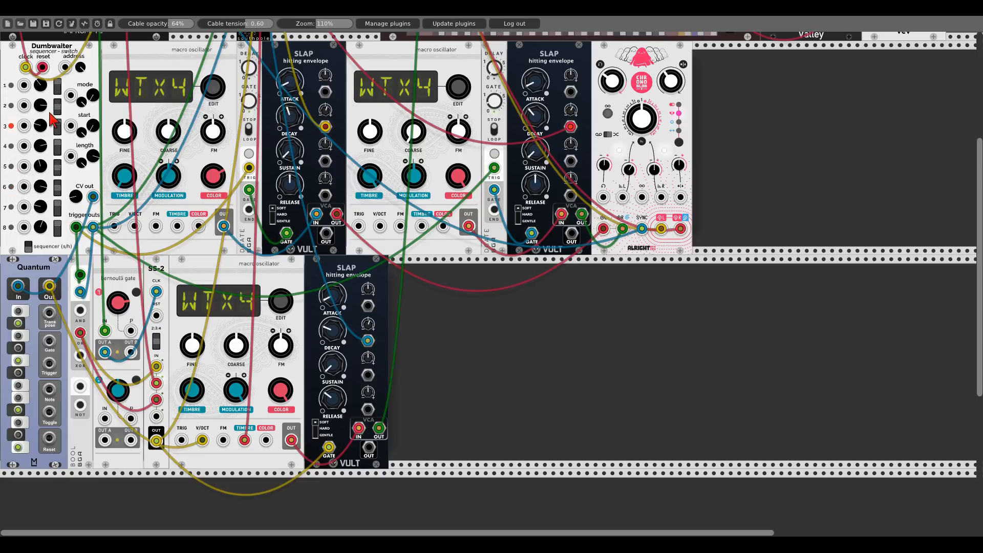
- Return Impromptu's second clock ratio to x6
{"action": "scroll", "coordinate": [51, 123], "scroll_direction": "up", "scroll_amount": 5}
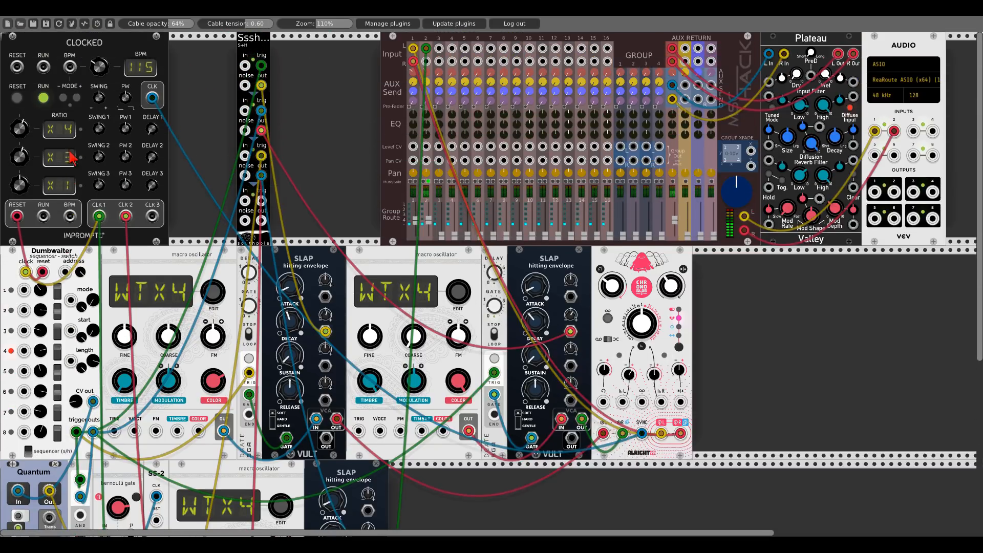
{"action": "left_click_drag", "start_coordinate": [30, 160], "coordinate": [30, 149]}
{"action": "scroll", "coordinate": [187, 189], "scroll_direction": "down", "scroll_amount": 5}
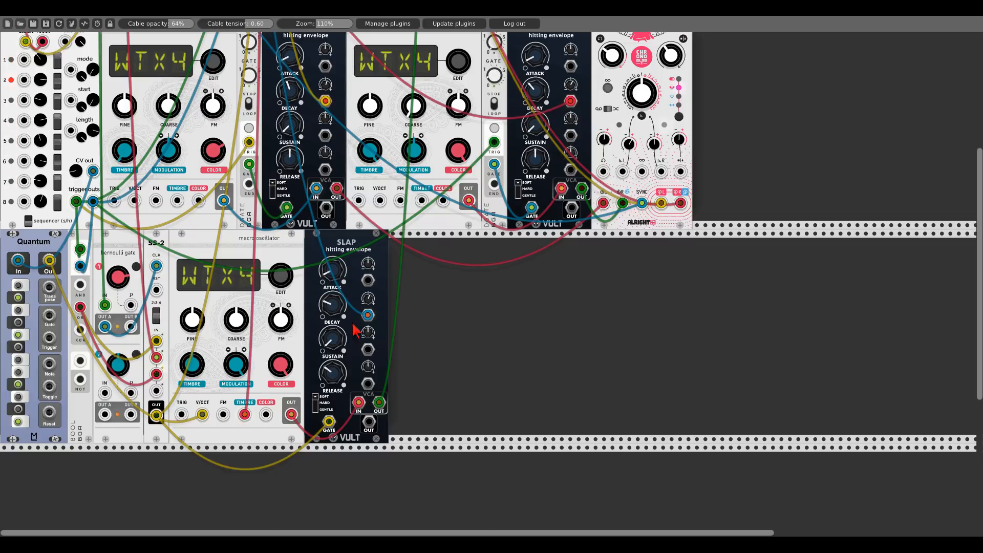
{"action": "scroll", "coordinate": [405, 331], "scroll_direction": "up", "scroll_amount": 5}
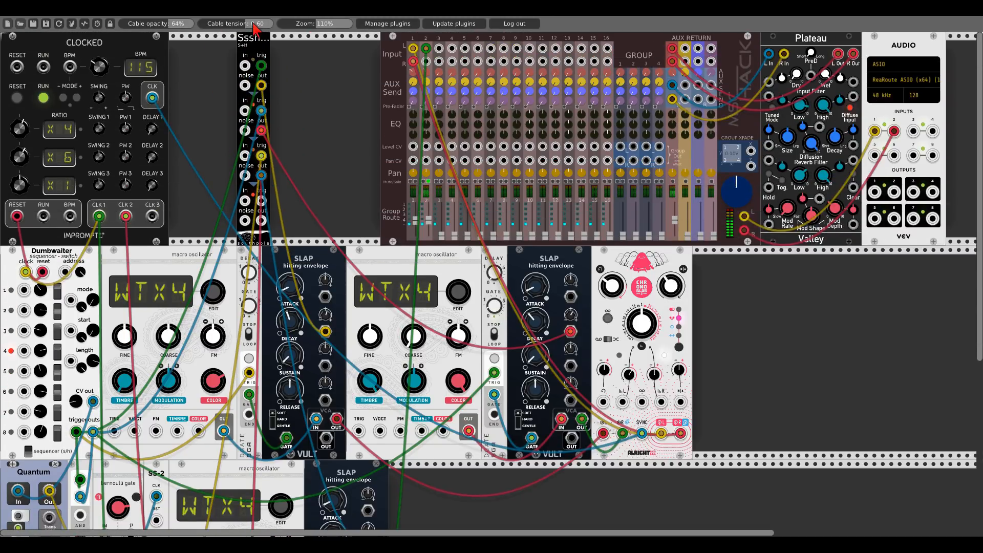
- Shift the Sssh S+H module left and add an Animated Circuits Panimated module beside the third Slap envelope
{"action": "left_click_drag", "start_coordinate": [258, 41], "coordinate": [199, 42]}
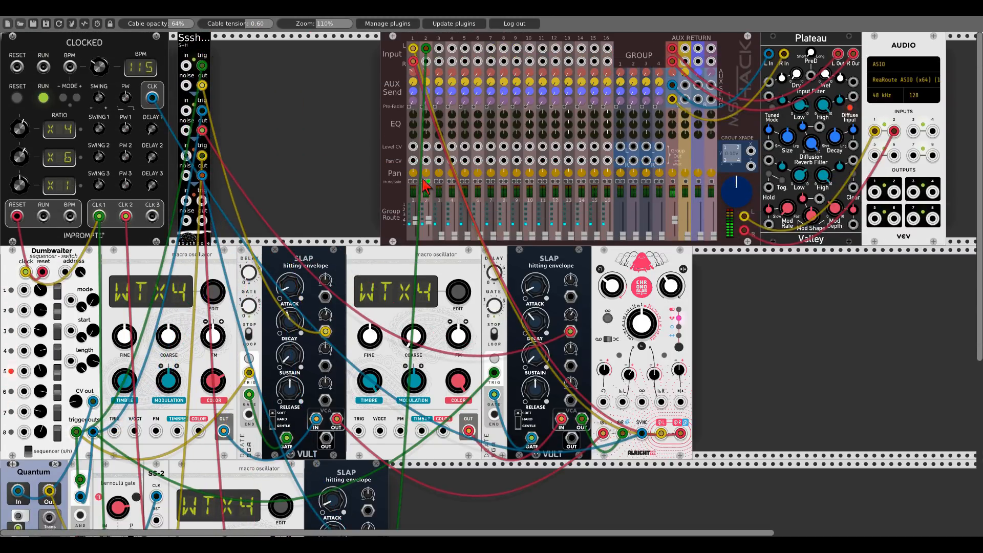
{"action": "scroll", "coordinate": [346, 160], "scroll_direction": "down", "scroll_amount": 4}
{"action": "scroll", "coordinate": [346, 158], "scroll_direction": "down", "scroll_amount": 1}
{"action": "right_click", "coordinate": [445, 292]}
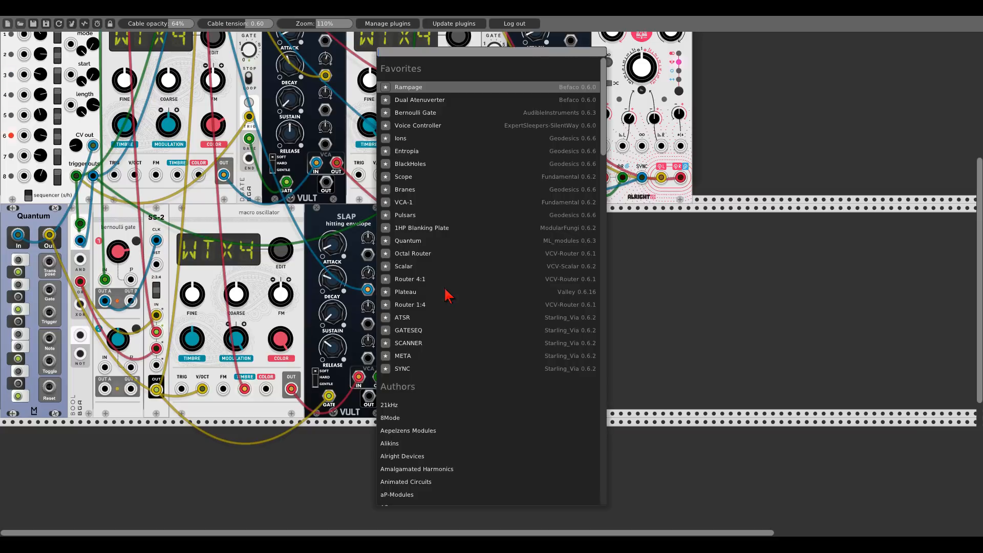
{"action": "left_click", "coordinate": [411, 480]}
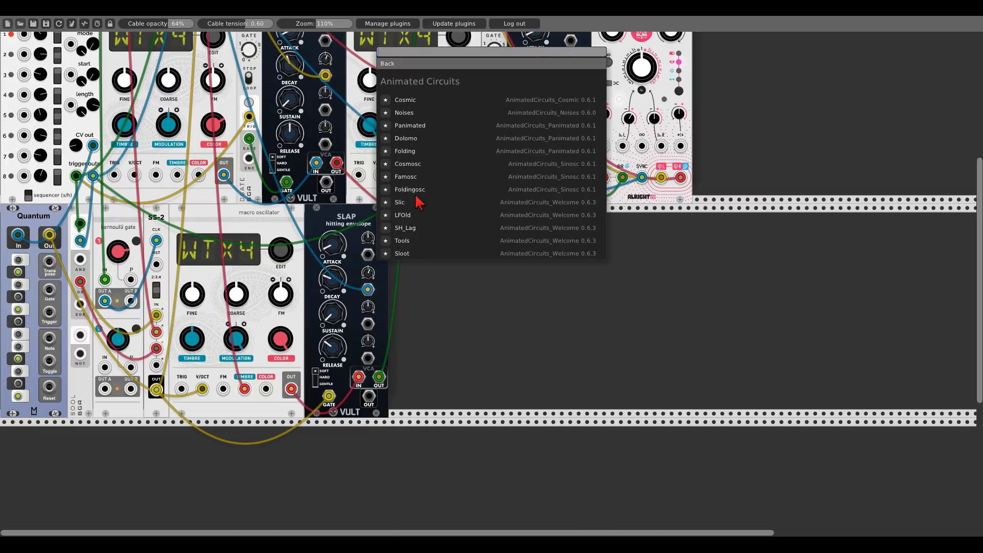
{"action": "left_click", "coordinate": [411, 126]}
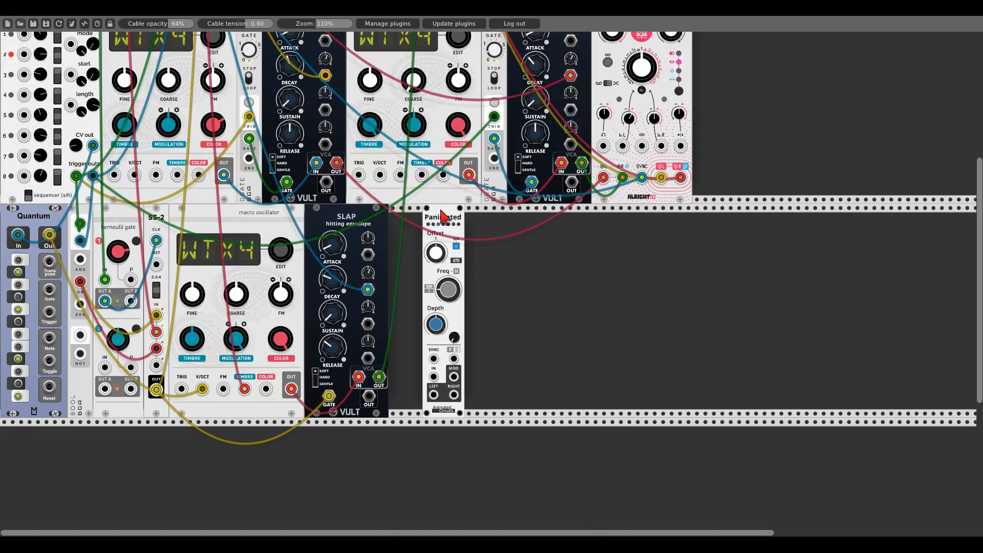
{"action": "left_click_drag", "start_coordinate": [443, 212], "coordinate": [409, 214]}
- Route the third Slap envelope's output into Panimated's input and patch from its left output
{"action": "left_click_drag", "start_coordinate": [379, 377], "coordinate": [400, 377]}
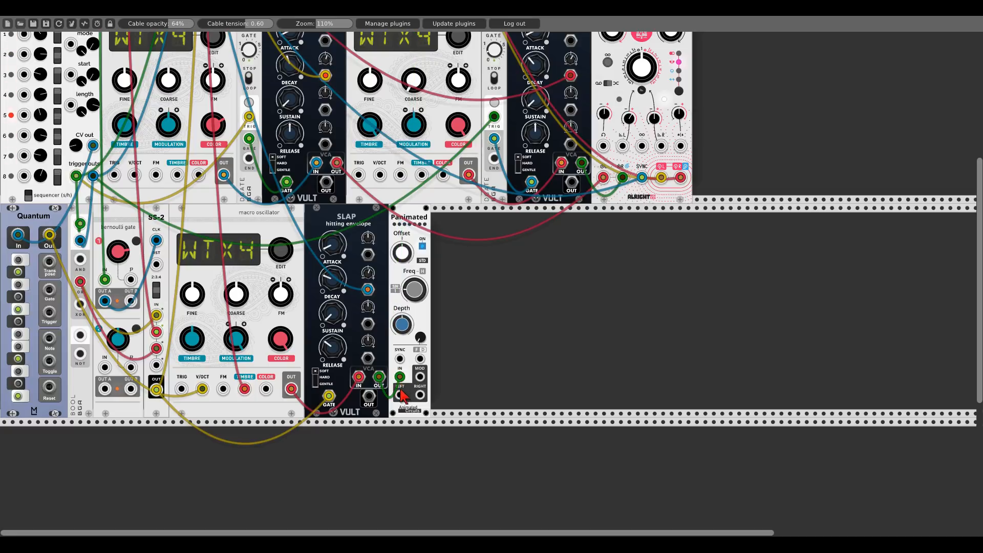
{"action": "left_click_drag", "start_coordinate": [400, 395], "coordinate": [425, 446]}
{"action": "scroll", "coordinate": [464, 365], "scroll_direction": "up", "scroll_amount": 5}
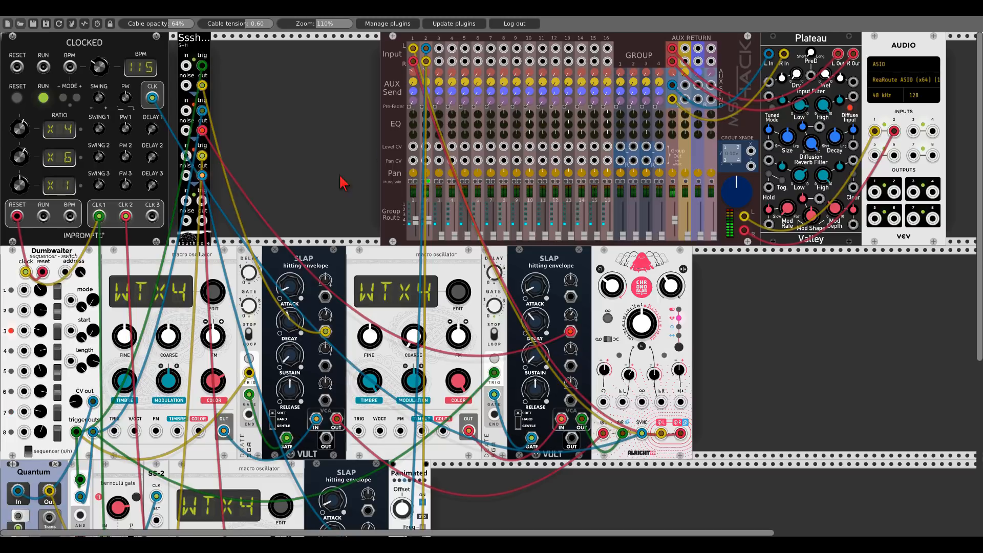
{"action": "scroll", "coordinate": [358, 138], "scroll_direction": "down", "scroll_amount": 4}
{"action": "scroll", "coordinate": [359, 137], "scroll_direction": "down", "scroll_amount": 4}
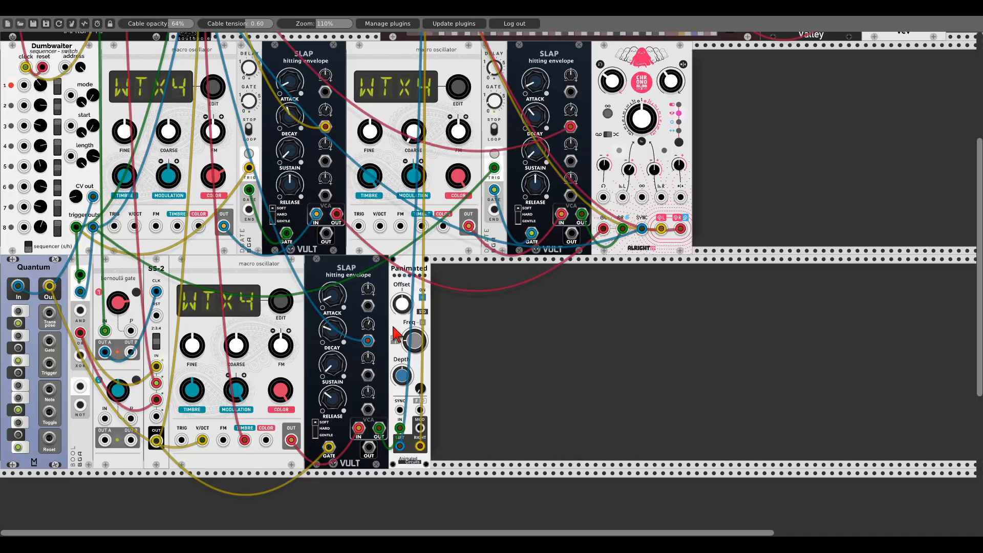
- Nudge Panimated's depth and patch Sequential Switch 2's output into Panimated's sync input
{"action": "left_click_drag", "start_coordinate": [400, 369], "coordinate": [401, 374]}
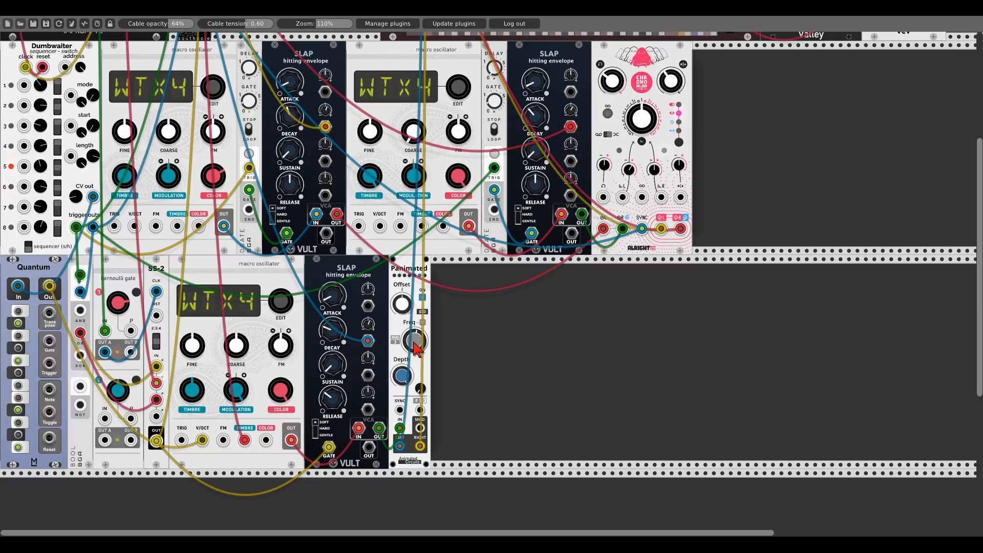
{"action": "left_click_drag", "start_coordinate": [399, 410], "coordinate": [157, 440]}
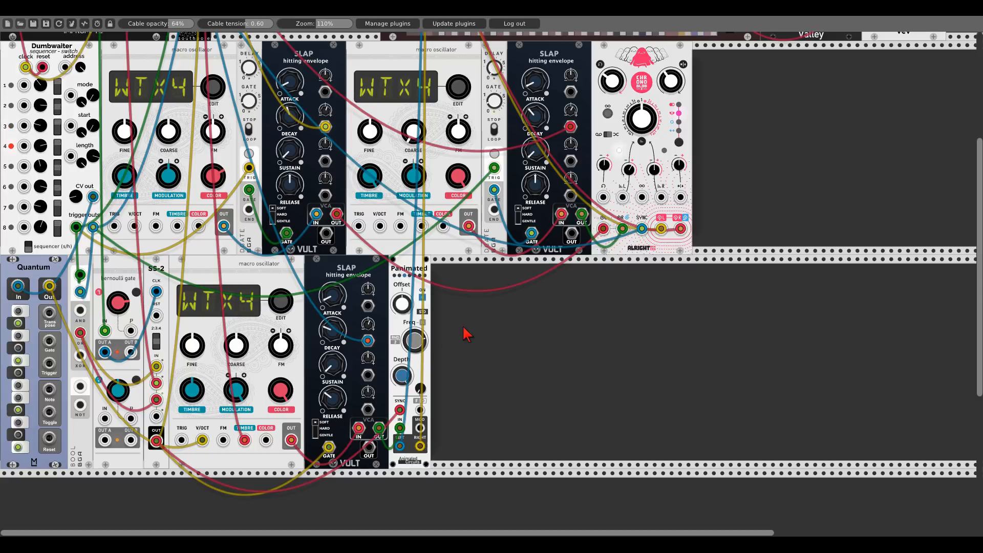
{"action": "scroll", "coordinate": [472, 328], "scroll_direction": "up", "scroll_amount": 5}
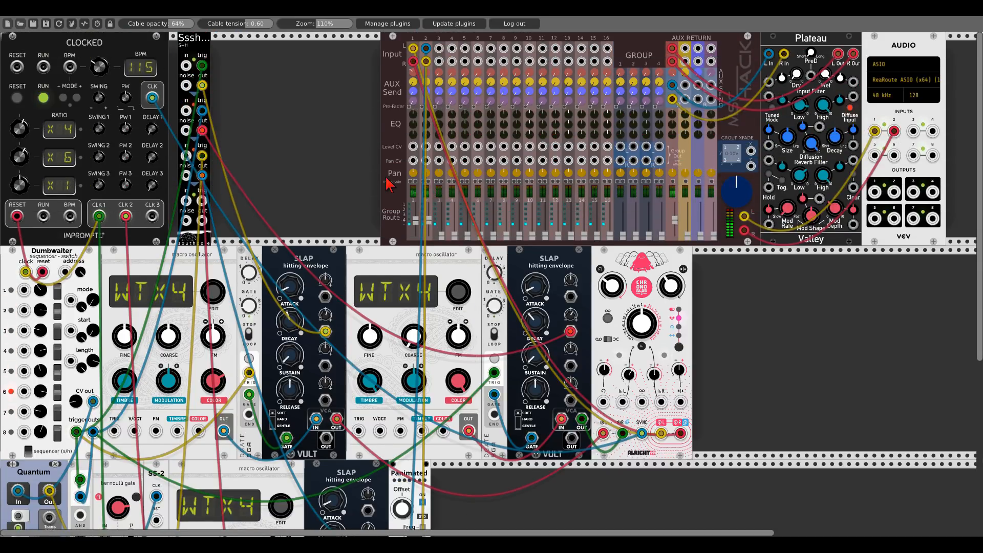
{"action": "scroll", "coordinate": [271, 132], "scroll_direction": "down", "scroll_amount": 1}
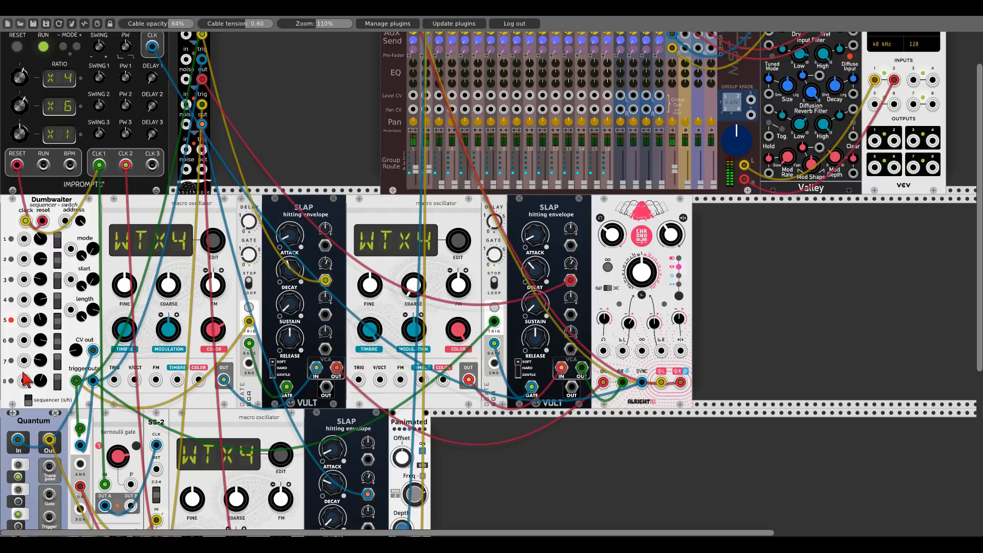
- Toggle the switch of Dumbwaiter's eighth step
{"action": "left_click", "coordinate": [58, 381]}
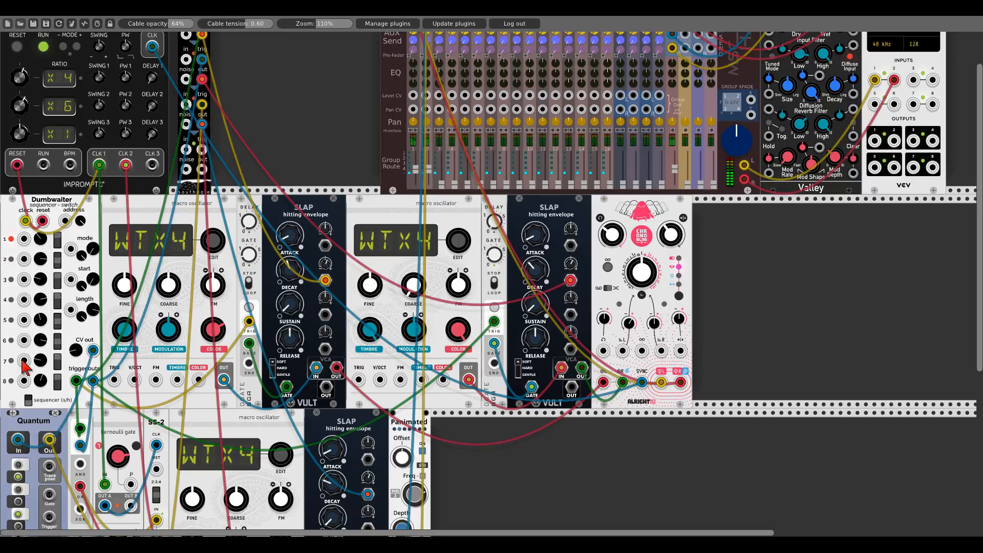
{"action": "left_click_drag", "start_coordinate": [22, 362], "coordinate": [25, 363]}
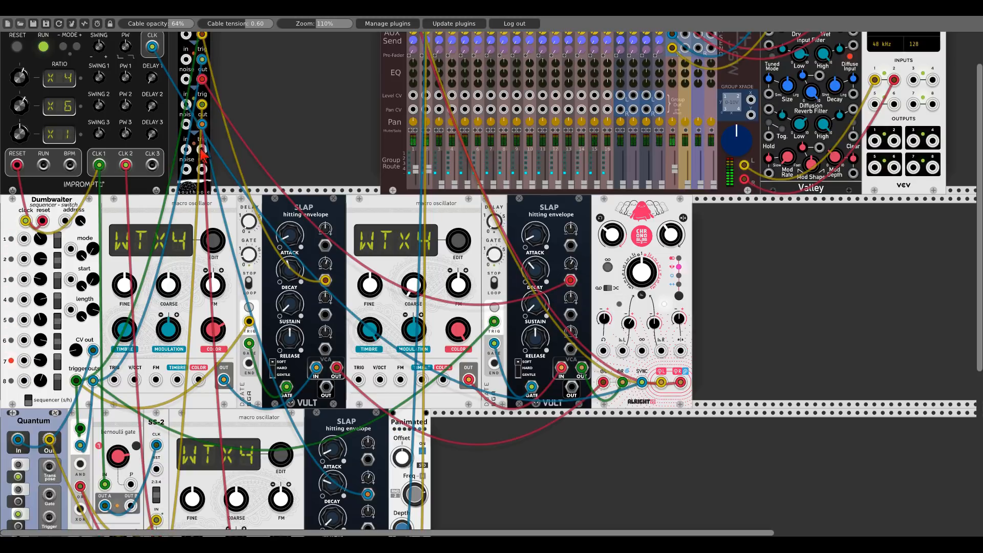
- Clock a Sssh S+H channel from Impromptu's CLK 1 and patch its output into Dumbwaiter's seventh step input
{"action": "left_click_drag", "start_coordinate": [202, 150], "coordinate": [99, 165]}
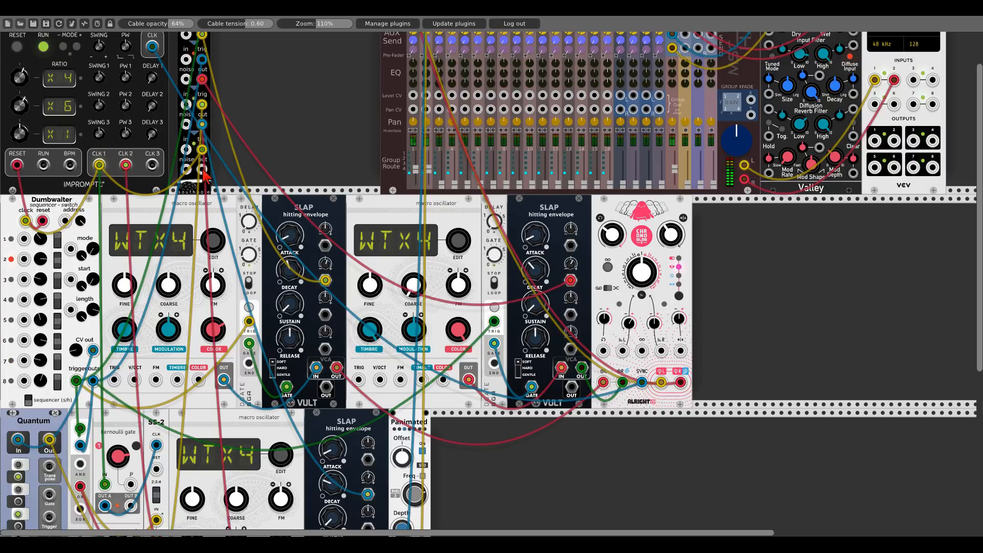
{"action": "left_click_drag", "start_coordinate": [203, 173], "coordinate": [26, 362]}
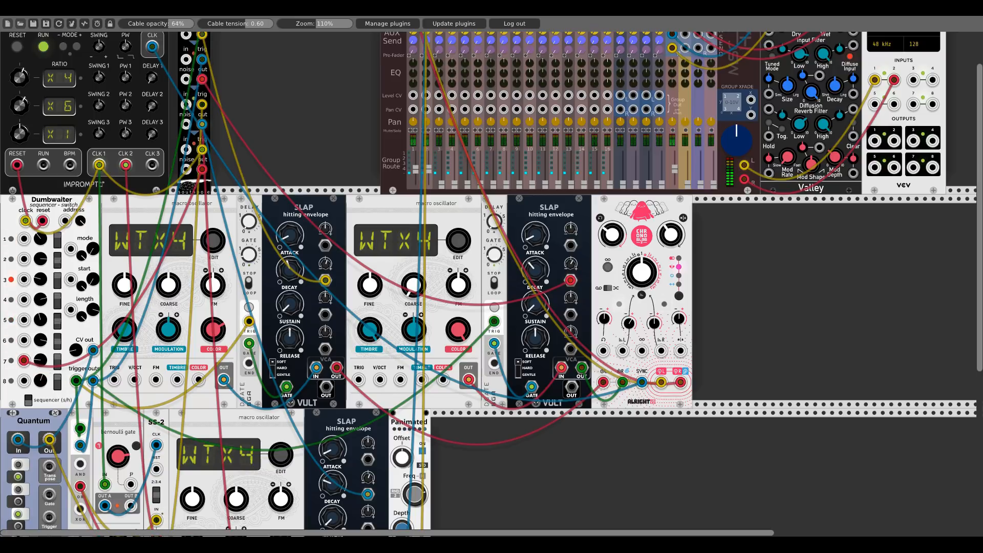
- Duplicate the third macro oscillator and place the copy to the right of Panimated
{"action": "scroll", "coordinate": [259, 295], "scroll_direction": "down", "scroll_amount": 5}
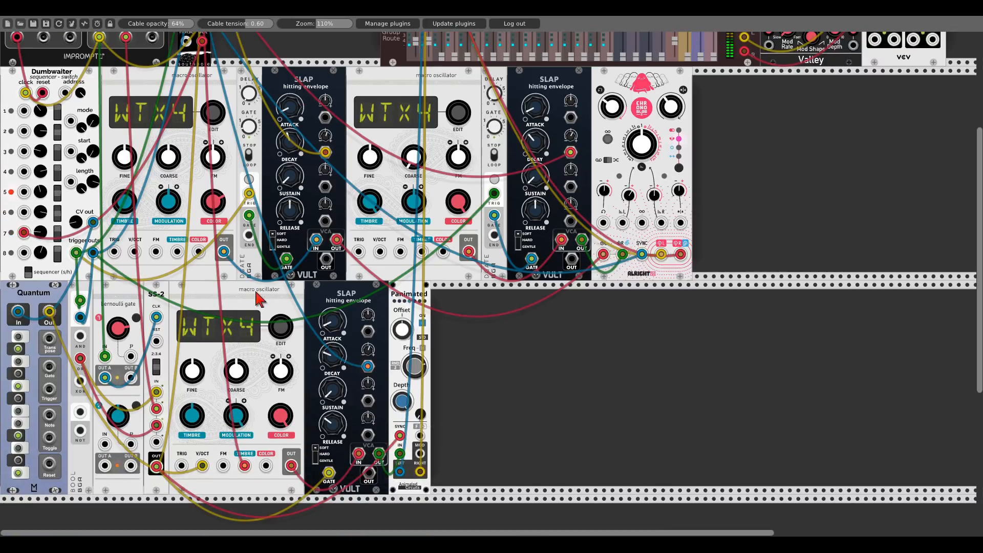
{"action": "key", "text": "ctrl+d"}
{"action": "left_click_drag", "start_coordinate": [243, 502], "coordinate": [539, 364]}
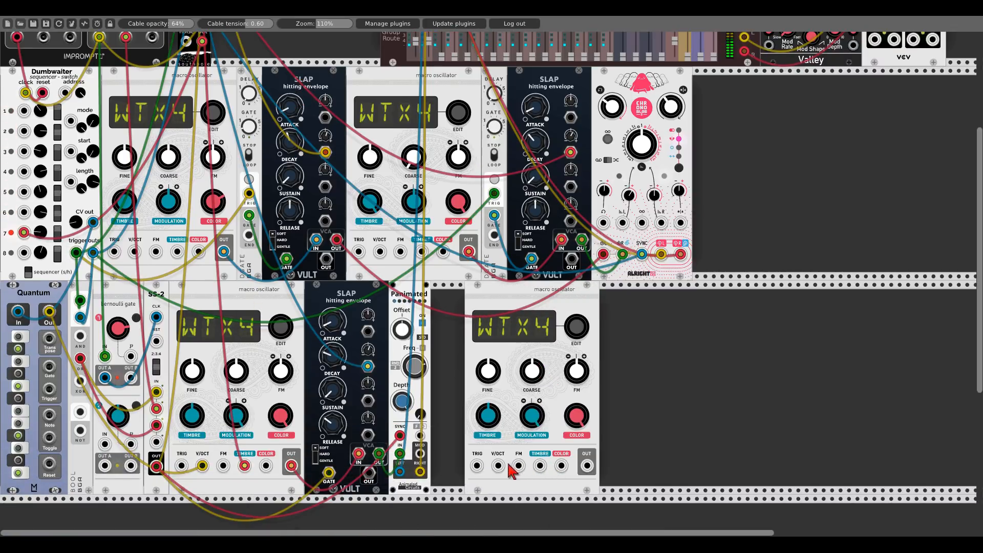
- Patch Quantum's output into the new oscillator's V/OCT input and its output into mixer channel 3
{"action": "left_click_drag", "start_coordinate": [496, 464], "coordinate": [47, 309]}
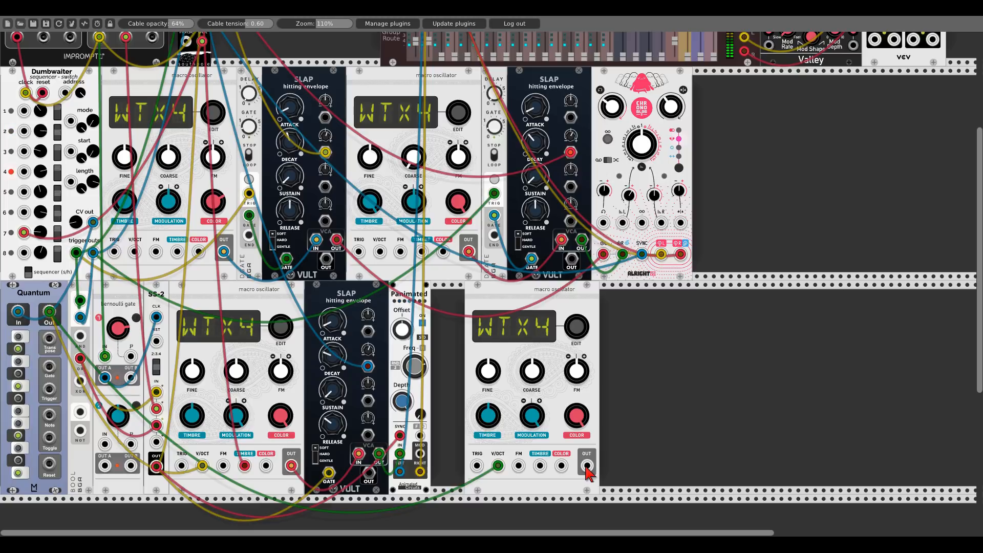
{"action": "left_click_drag", "start_coordinate": [587, 466], "coordinate": [439, 48]}
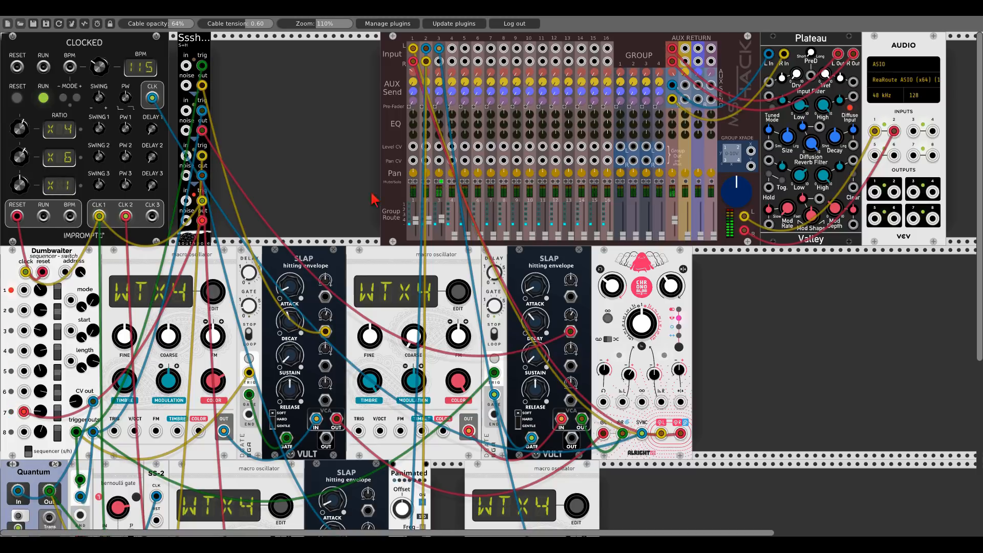
- Scroll through the patch to inspect the cables of Dumbwaiter, the lower oscillator row and Chronoblob
{"action": "scroll", "coordinate": [261, 197], "scroll_direction": "down", "scroll_amount": 5}
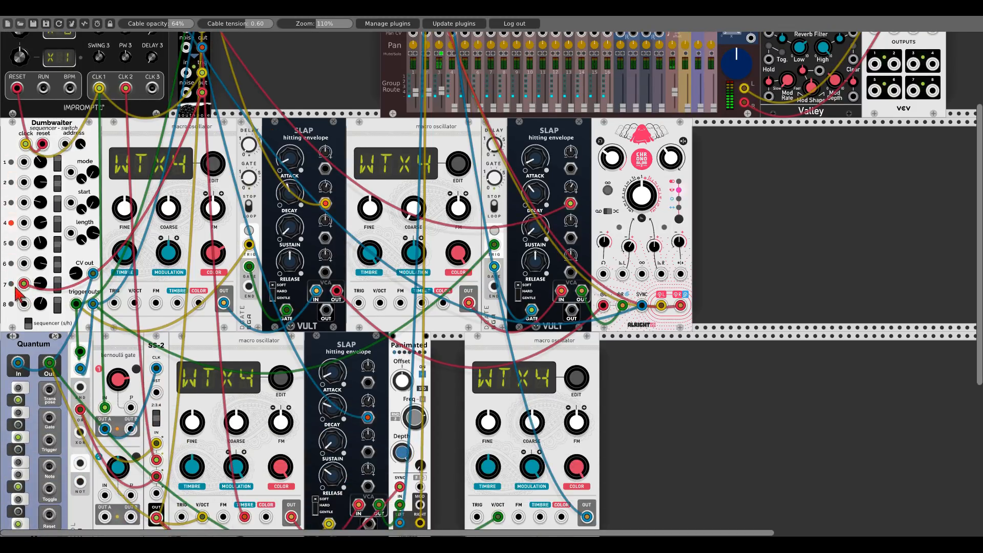
{"action": "left_click_drag", "start_coordinate": [24, 285], "coordinate": [38, 256]}
{"action": "scroll", "coordinate": [699, 428], "scroll_direction": "down", "scroll_amount": 3}
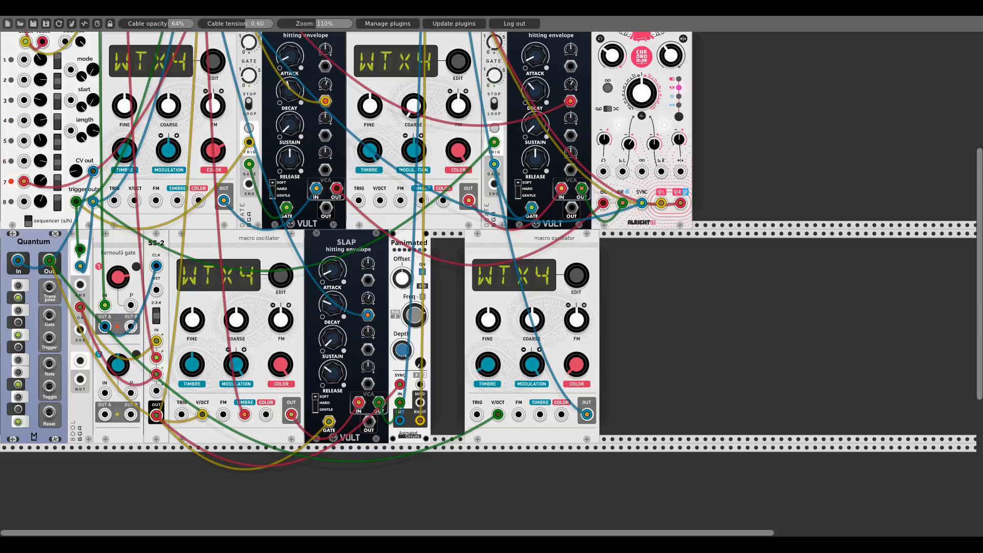
{"action": "left_click_drag", "start_coordinate": [541, 415], "coordinate": [201, 144]}
{"action": "scroll", "coordinate": [519, 407], "scroll_direction": "up", "scroll_amount": 6}
{"action": "scroll", "coordinate": [321, 119], "scroll_direction": "down", "scroll_amount": 4}
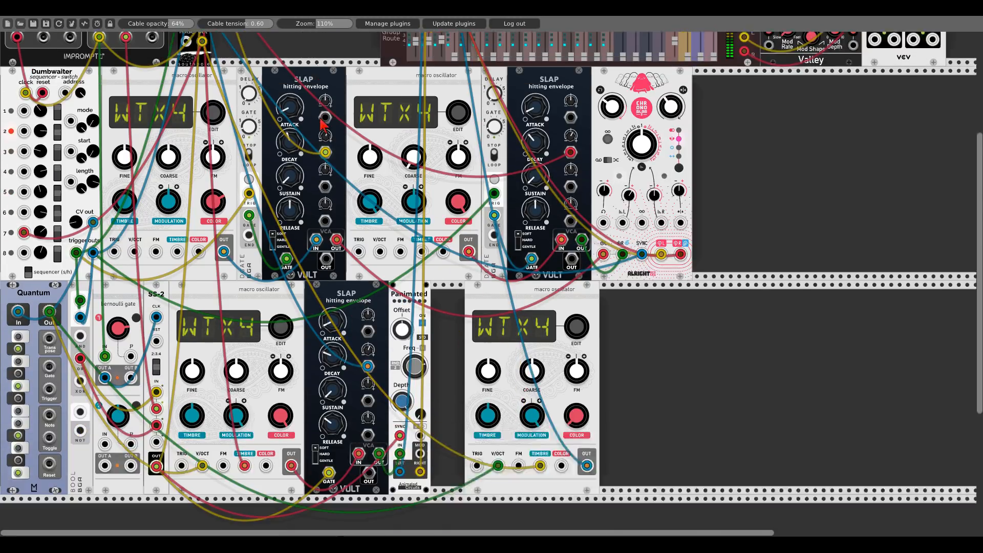
{"action": "scroll", "coordinate": [321, 123], "scroll_direction": "down", "scroll_amount": 2}
{"action": "scroll", "coordinate": [517, 350], "scroll_direction": "up", "scroll_amount": 7}
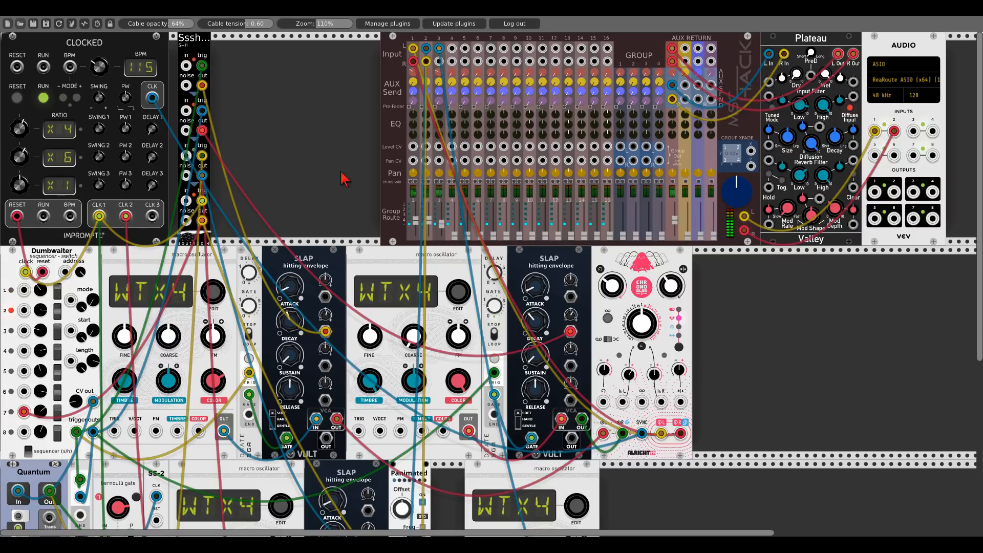
{"action": "scroll", "coordinate": [343, 179], "scroll_direction": "down", "scroll_amount": 5}
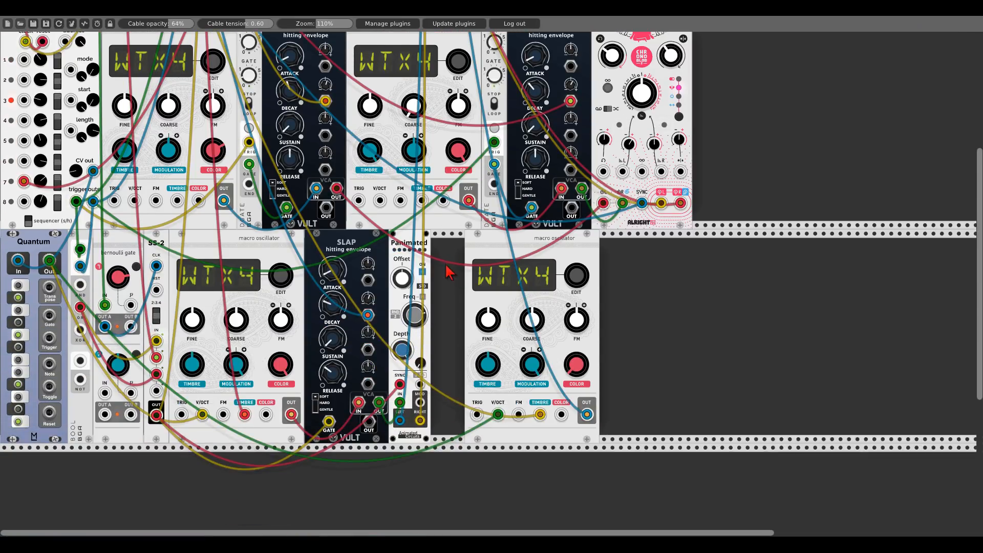
{"action": "scroll", "coordinate": [449, 271], "scroll_direction": "down", "scroll_amount": 1}
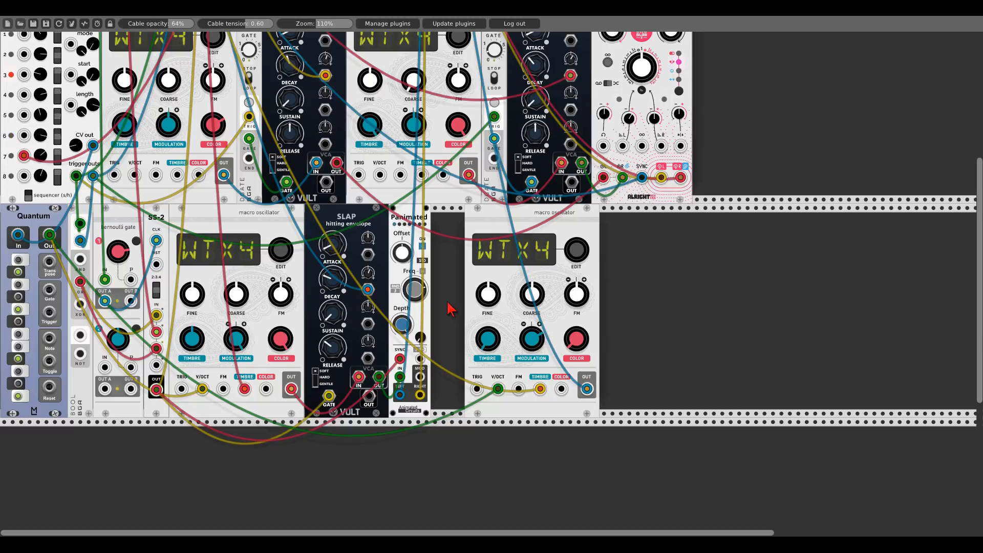
{"action": "scroll", "coordinate": [450, 307], "scroll_direction": "up", "scroll_amount": 3}
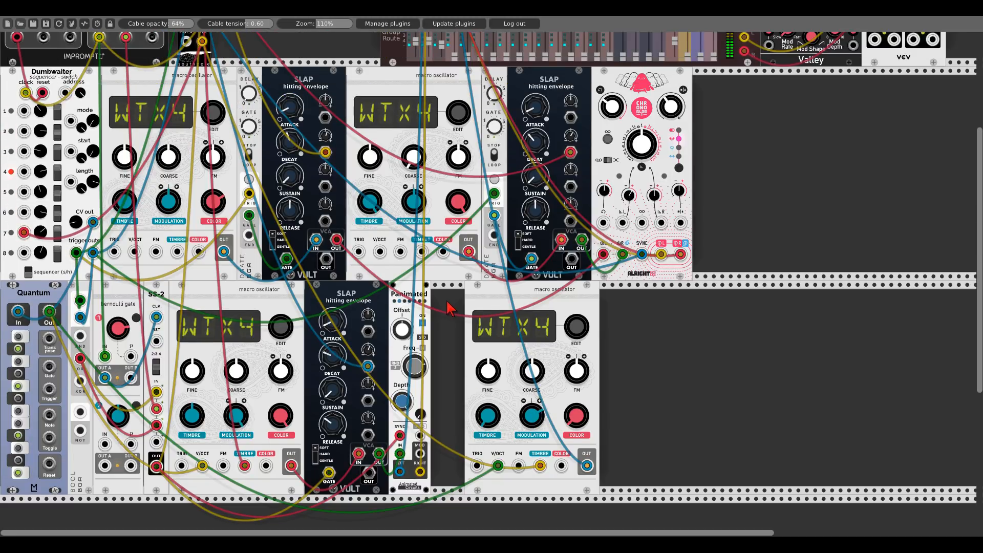
{"action": "left_click", "coordinate": [609, 160]}
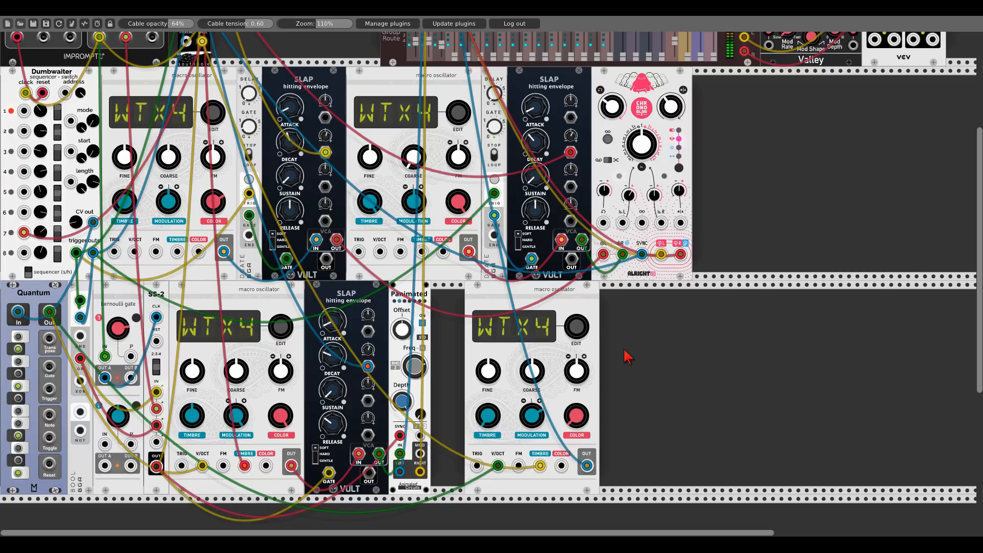
{"action": "scroll", "coordinate": [627, 357], "scroll_direction": "up", "scroll_amount": 5}
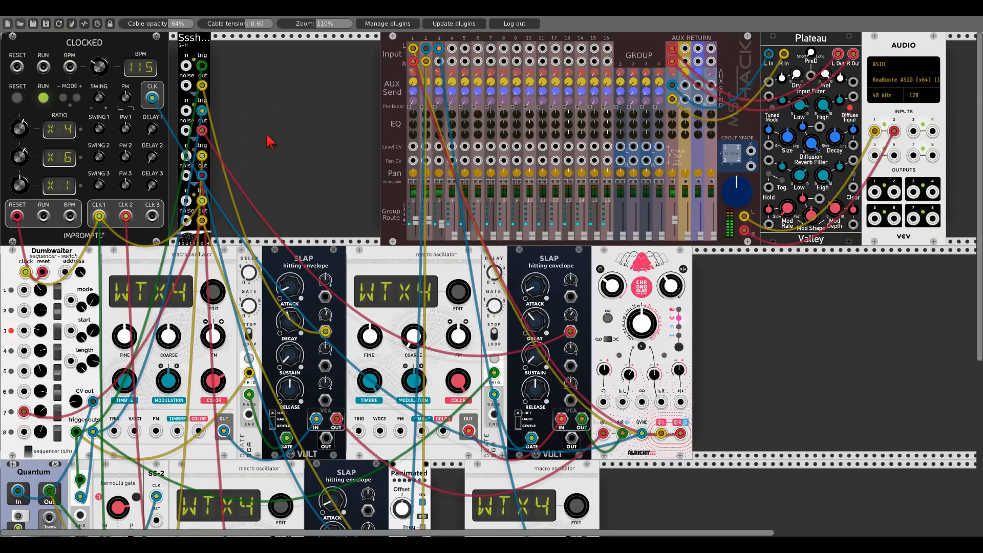
{"action": "scroll", "coordinate": [305, 151], "scroll_direction": "down", "scroll_amount": 2}
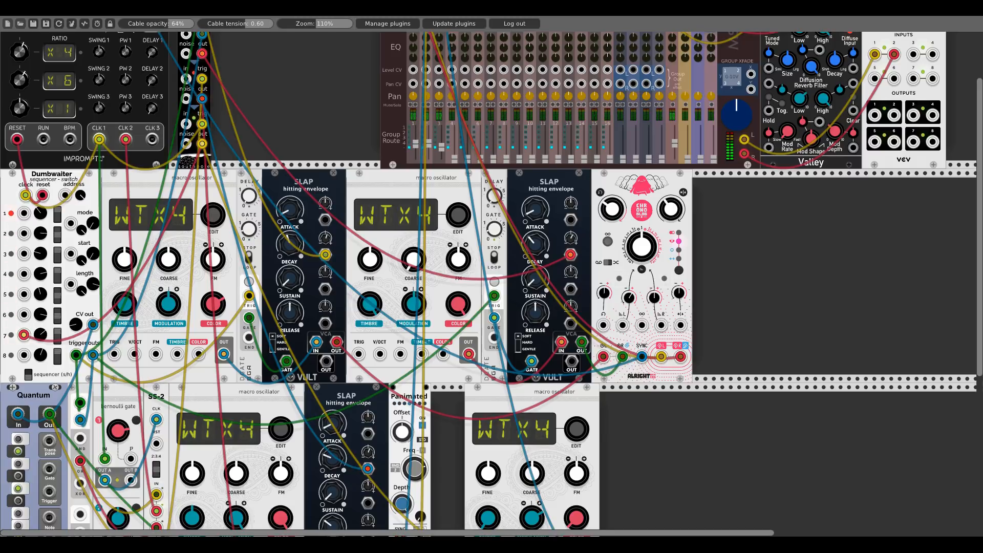
{"action": "scroll", "coordinate": [355, 151], "scroll_direction": "down", "scroll_amount": 5}
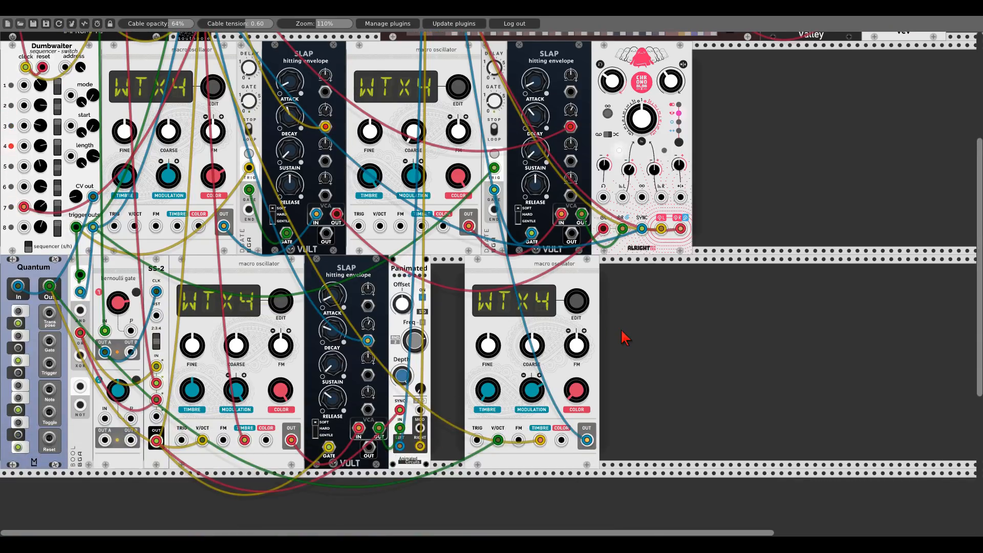
- Shift the fourth macro oscillator slightly left, duplicate it and place the copy to its right
{"action": "left_click_drag", "start_coordinate": [567, 280], "coordinate": [551, 280]}
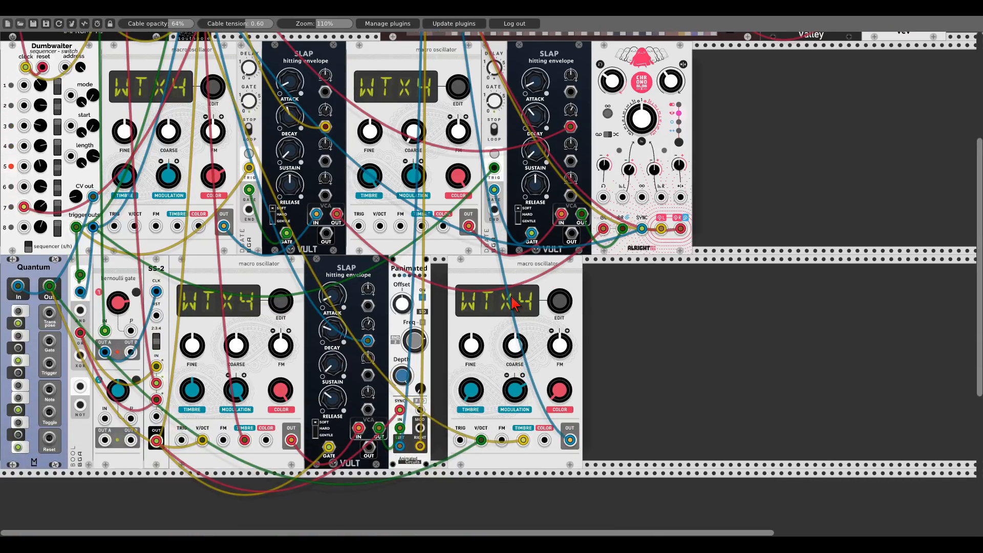
{"action": "key", "text": "ctrl+d"}
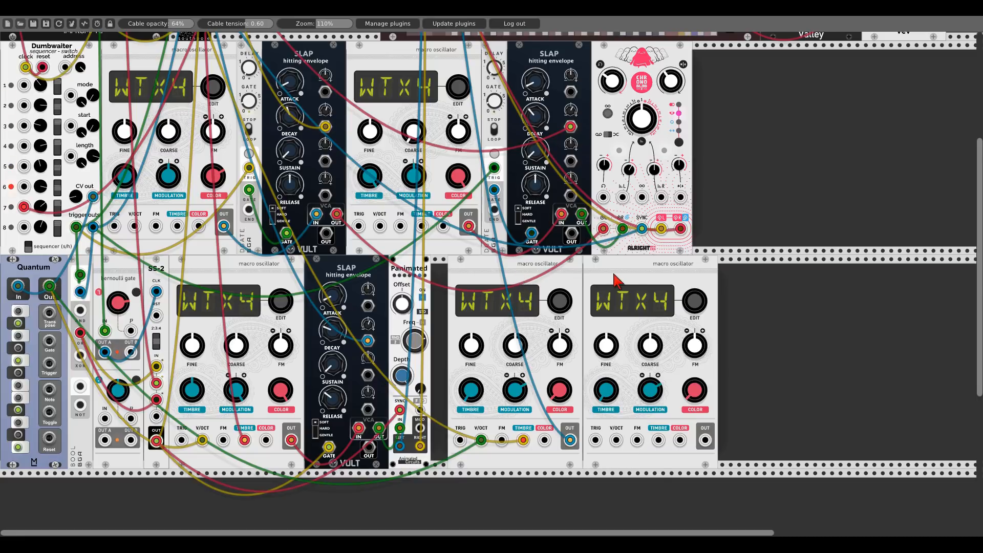
{"action": "left_click_drag", "start_coordinate": [620, 282], "coordinate": [686, 285]}
- Patch the copied oscillator's output into mixer input channel 4
{"action": "left_click_drag", "start_coordinate": [764, 440], "coordinate": [452, 48]}
{"action": "scroll", "coordinate": [764, 440], "scroll_direction": "up", "scroll_amount": 5}
{"action": "scroll", "coordinate": [763, 438], "scroll_direction": "up", "scroll_amount": 1}
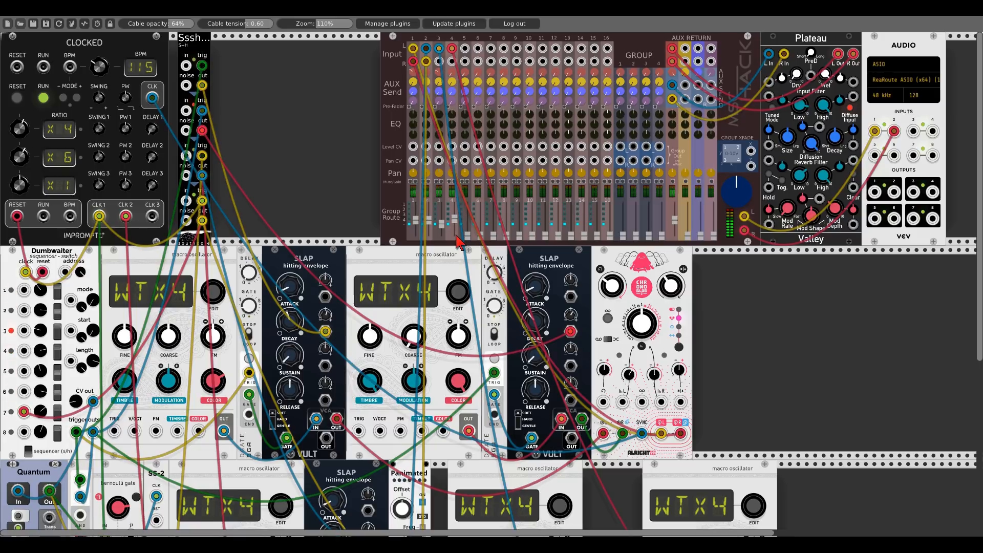
{"action": "scroll", "coordinate": [788, 376], "scroll_direction": "down", "scroll_amount": 6}
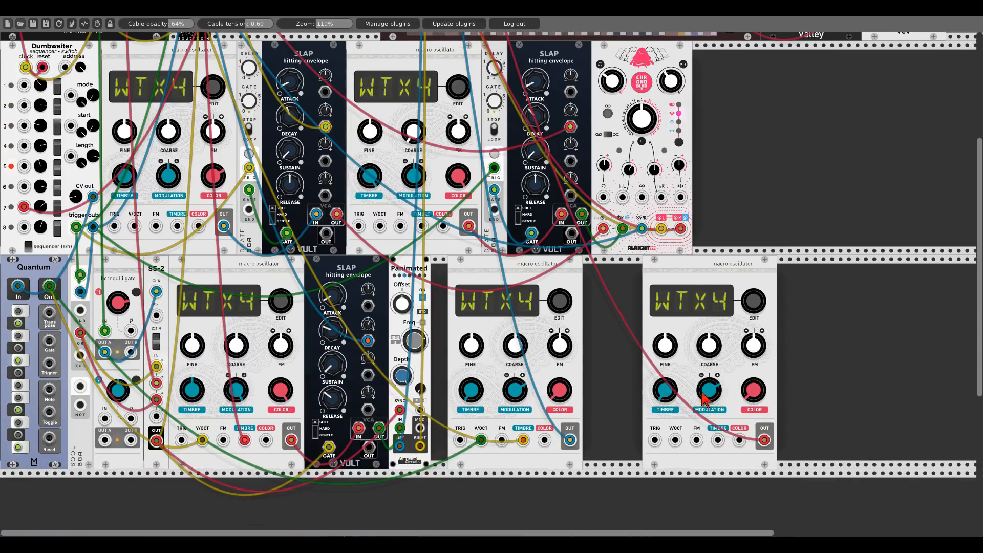
- Reset the copied oscillator's COLOR knob and adjust its COLOR and TIMBRE knobs
{"action": "double_click", "coordinate": [749, 394]}
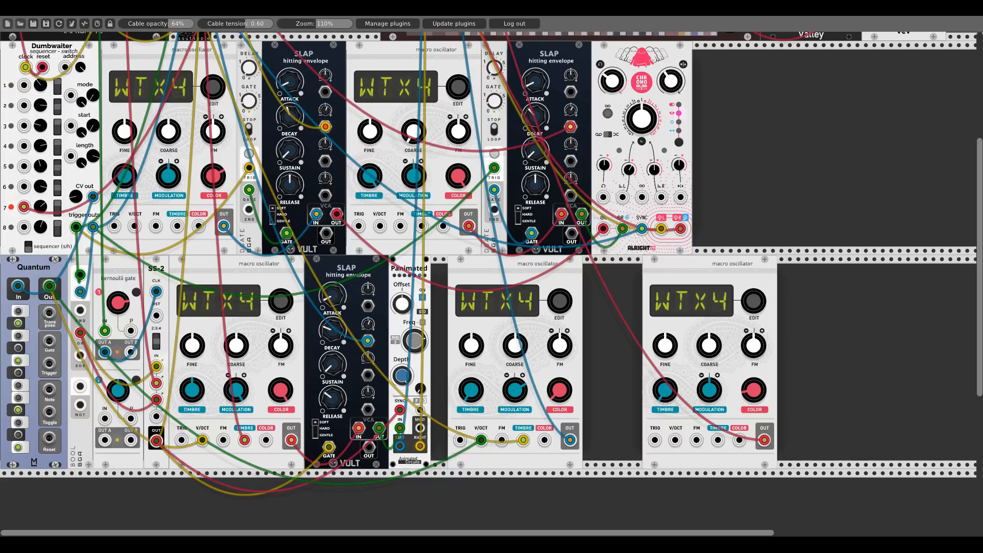
{"action": "left_click_drag", "start_coordinate": [755, 393], "coordinate": [757, 395]}
{"action": "left_click_drag", "start_coordinate": [663, 395], "coordinate": [663, 391]}
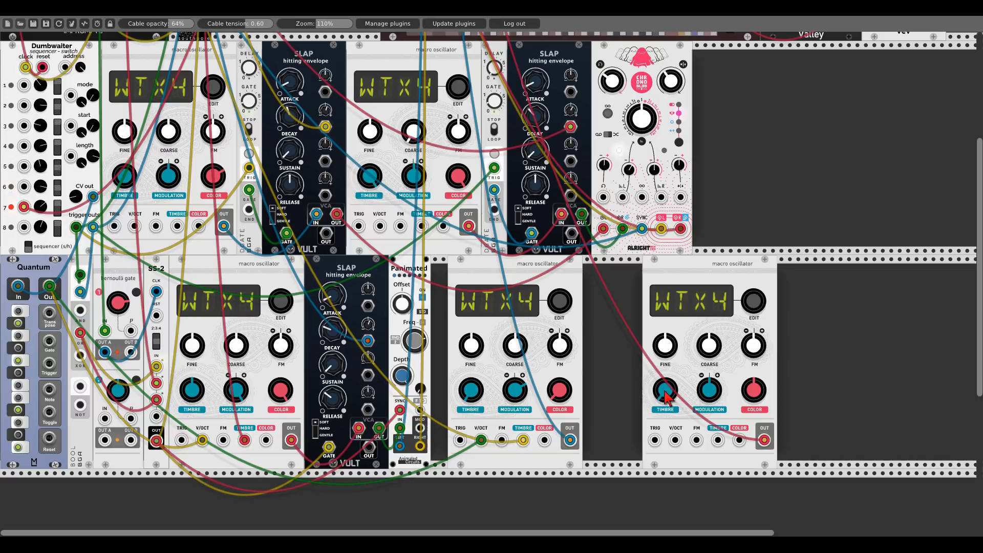
- Toggle the copied oscillator's SIGN option and enable its Low CPU option
{"action": "right_click", "coordinate": [690, 272]}
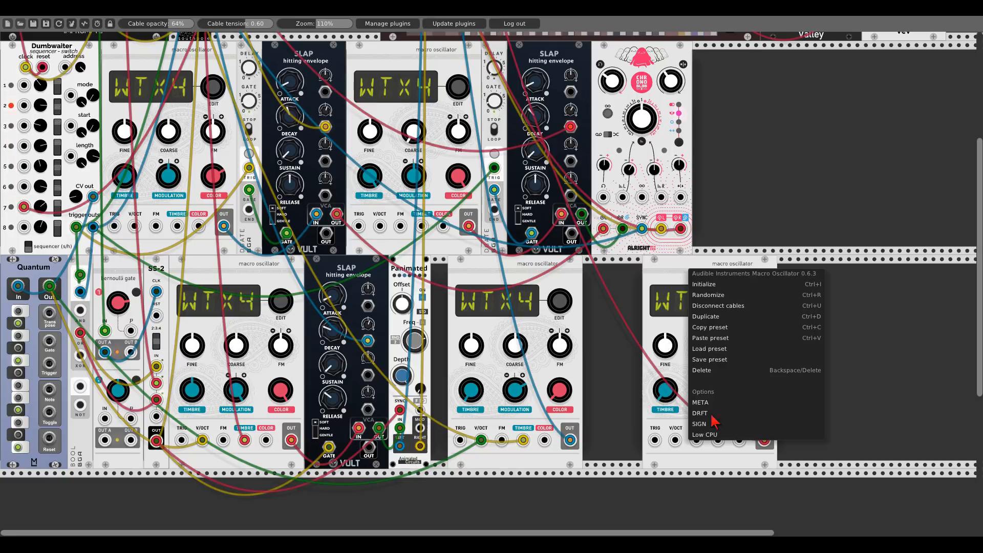
{"action": "left_click", "coordinate": [713, 435]}
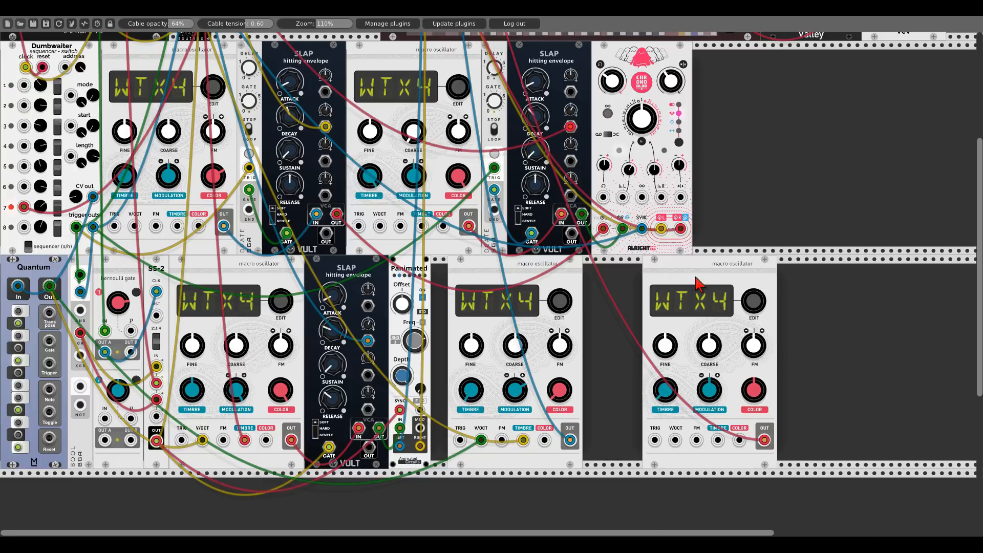
{"action": "scroll", "coordinate": [476, 173], "scroll_direction": "up", "scroll_amount": 5}
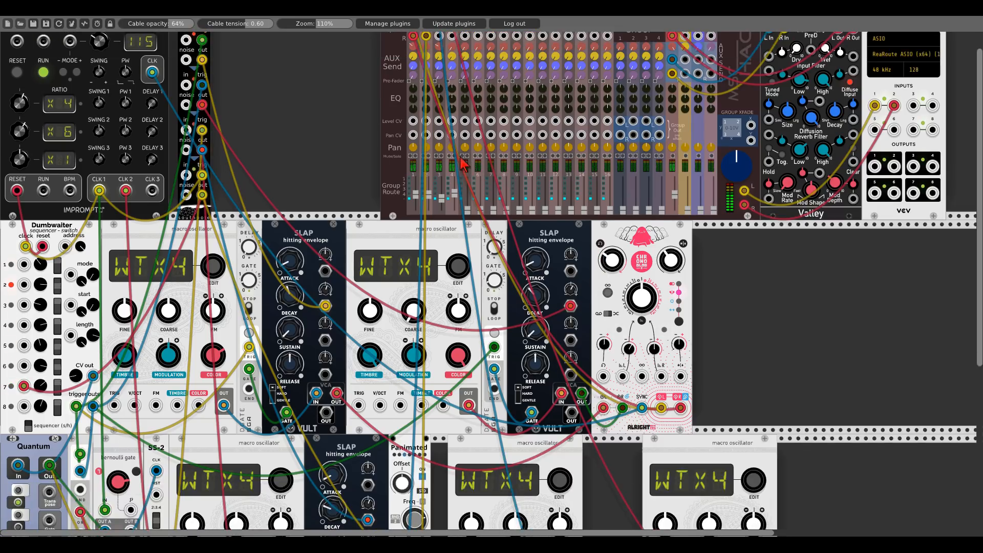
{"action": "scroll", "coordinate": [709, 300], "scroll_direction": "down", "scroll_amount": 5}
{"action": "right_click", "coordinate": [709, 302]}
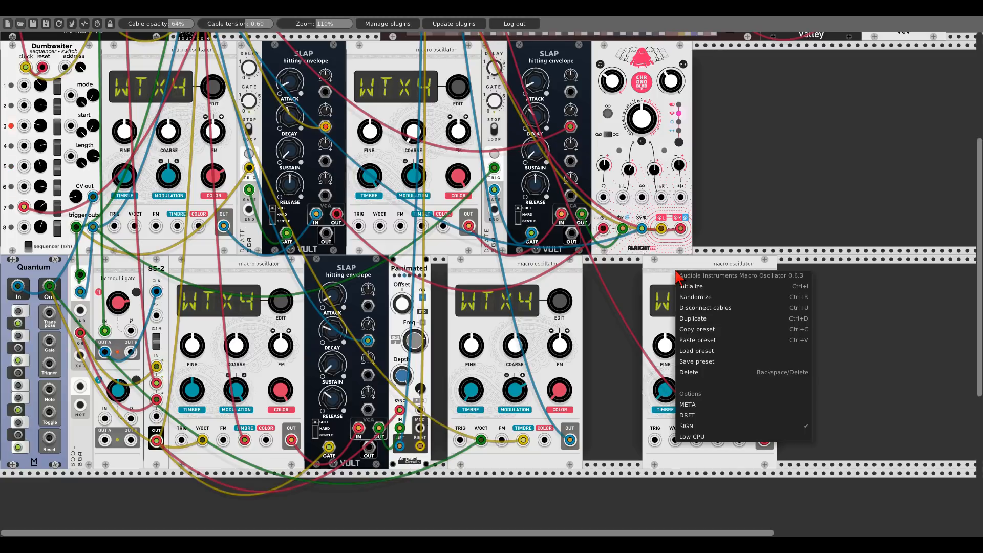
{"action": "left_click", "coordinate": [686, 427]}
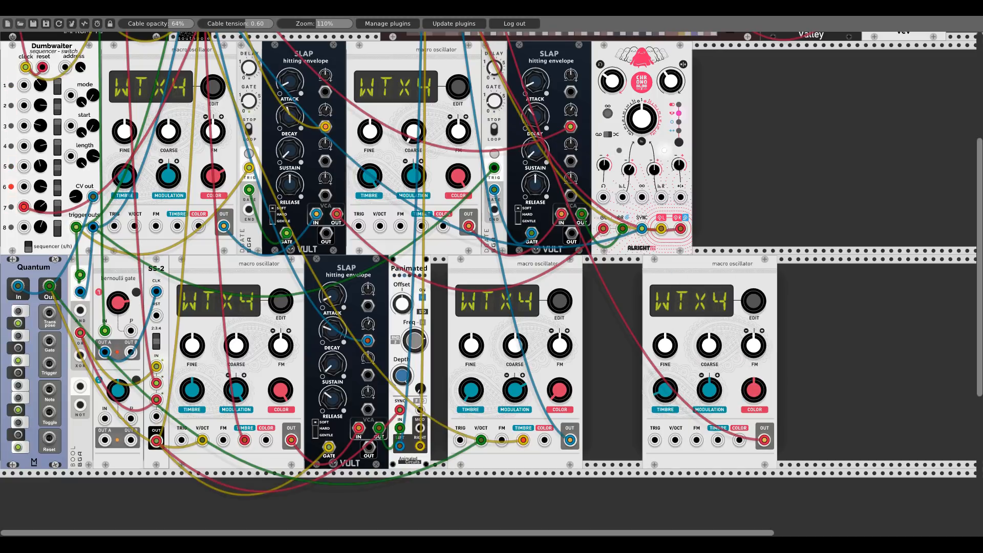
{"action": "right_click", "coordinate": [677, 307]}
{"action": "left_click", "coordinate": [687, 441]}
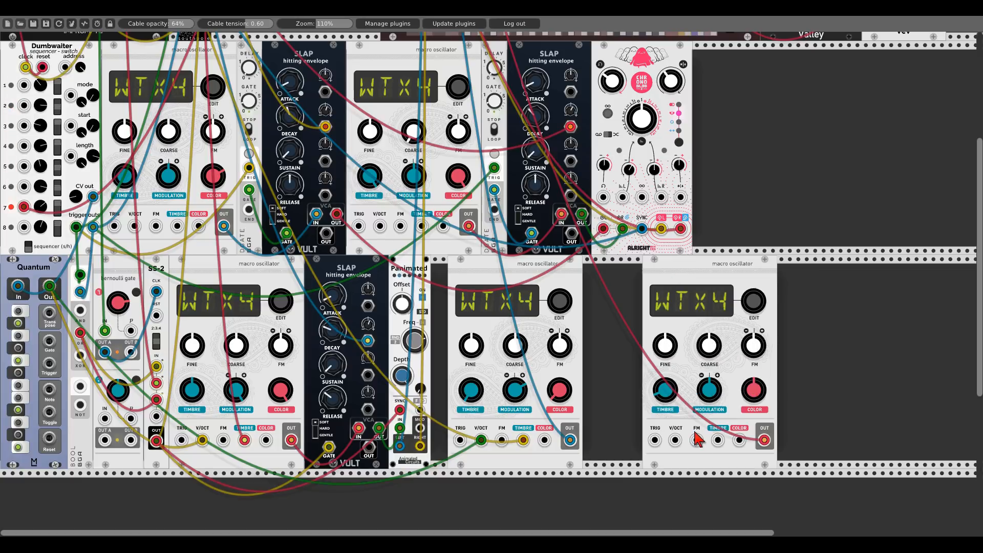
- Move the copied oscillator further right, leaving an empty gap beside the fourth oscillator
{"action": "scroll", "coordinate": [624, 352], "scroll_direction": "up", "scroll_amount": 5}
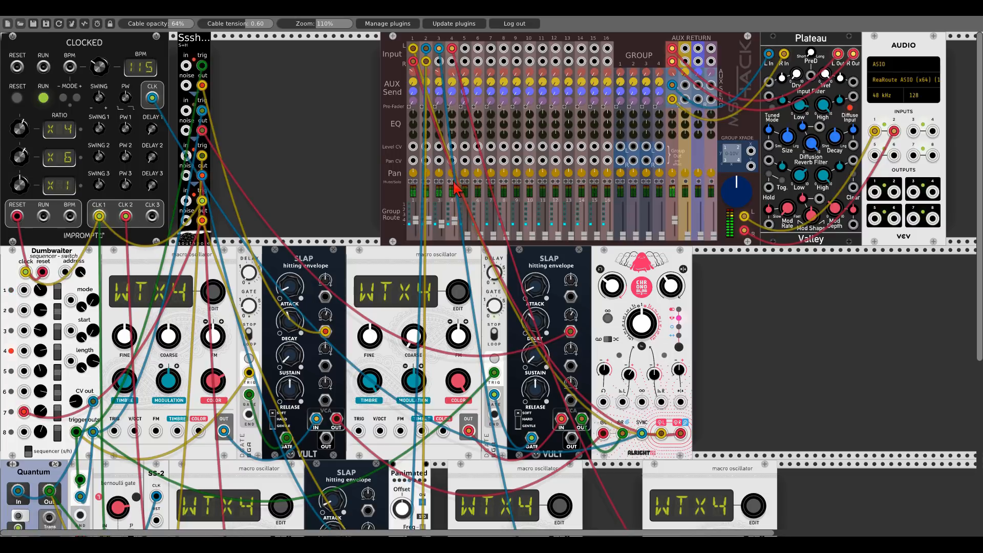
{"action": "scroll", "coordinate": [766, 334], "scroll_direction": "down", "scroll_amount": 4}
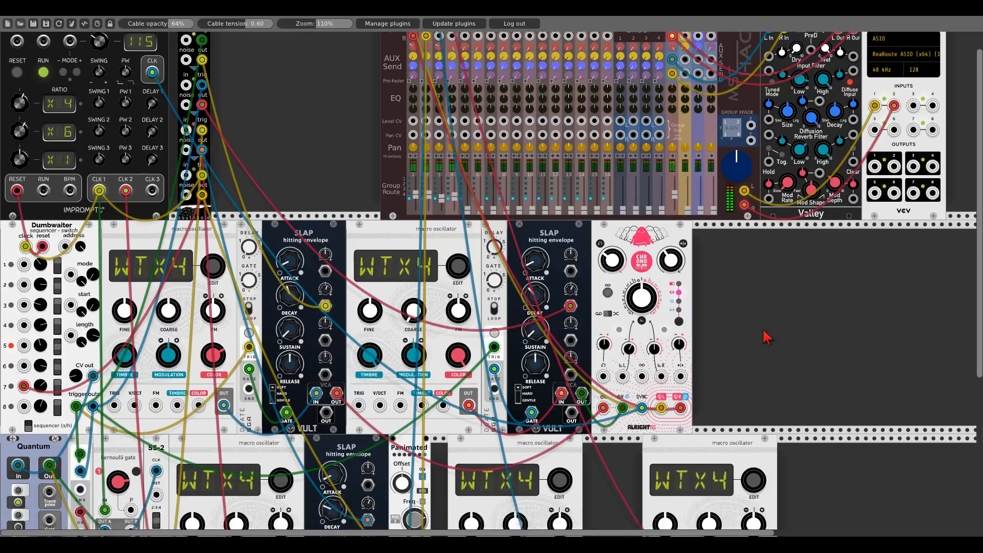
{"action": "scroll", "coordinate": [767, 336], "scroll_direction": "down", "scroll_amount": 1}
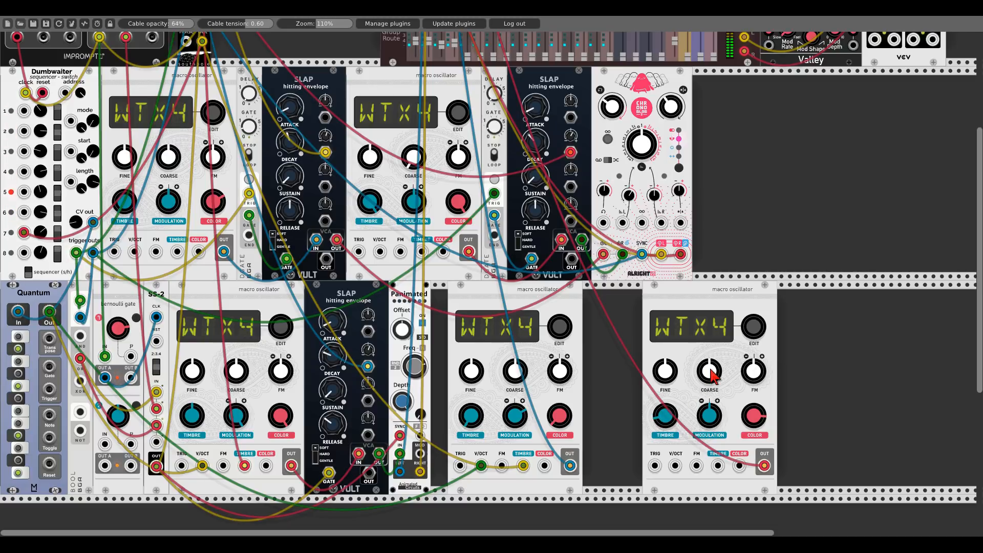
{"action": "scroll", "coordinate": [368, 152], "scroll_direction": "up", "scroll_amount": 5}
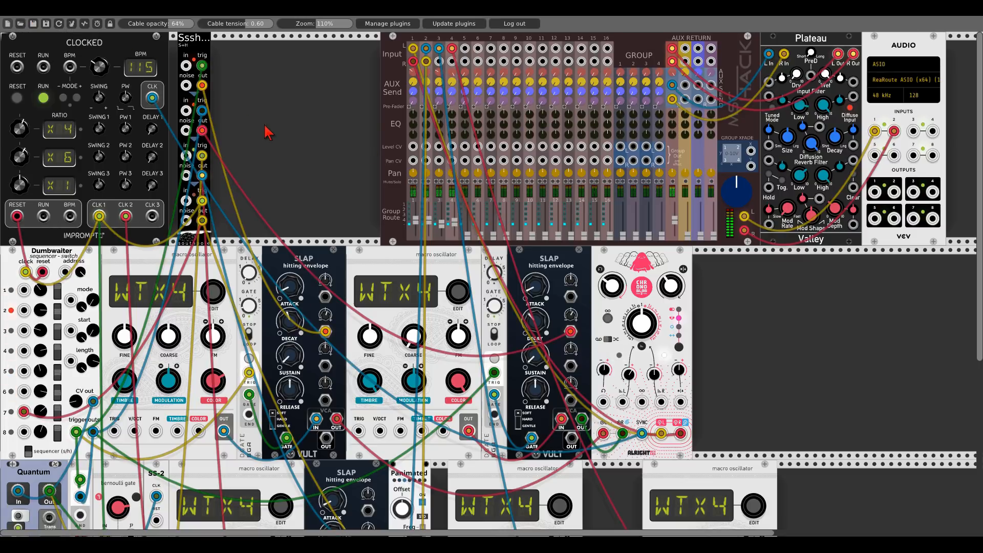
{"action": "scroll", "coordinate": [746, 333], "scroll_direction": "down", "scroll_amount": 5}
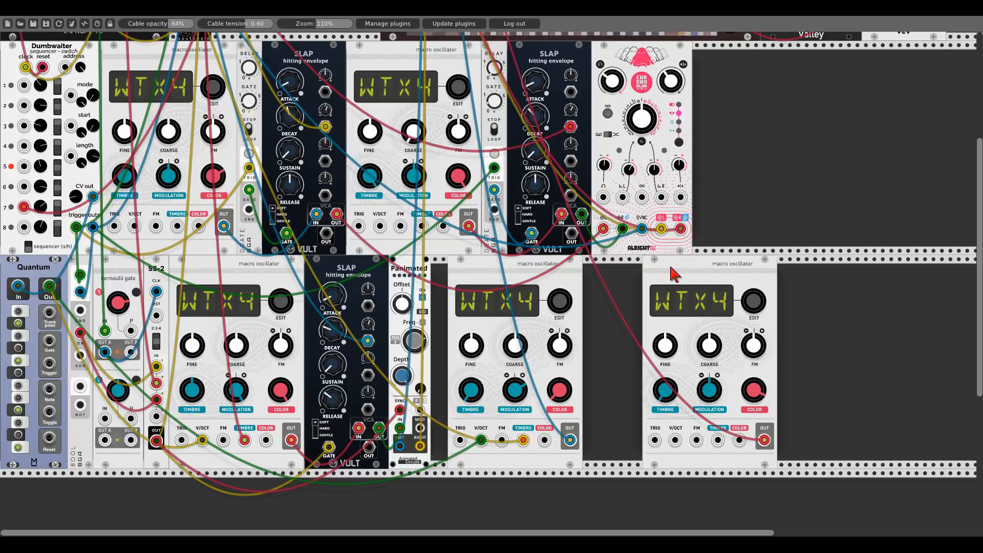
{"action": "left_click_drag", "start_coordinate": [674, 275], "coordinate": [835, 296]}
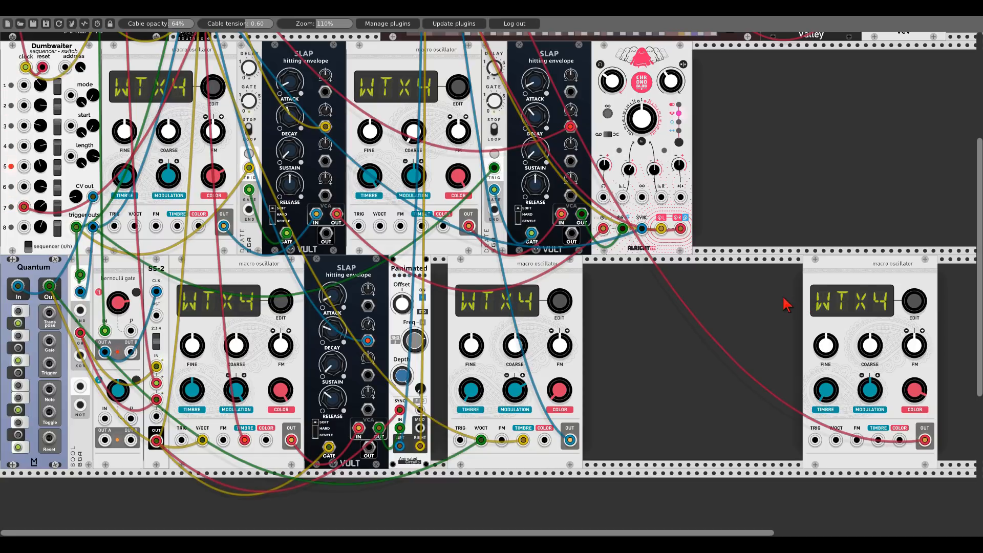
- Search the module browser for kinks and add the Audible Instruments Utilities module into the gap
{"action": "scroll", "coordinate": [654, 346], "scroll_direction": "up", "scroll_amount": 5}
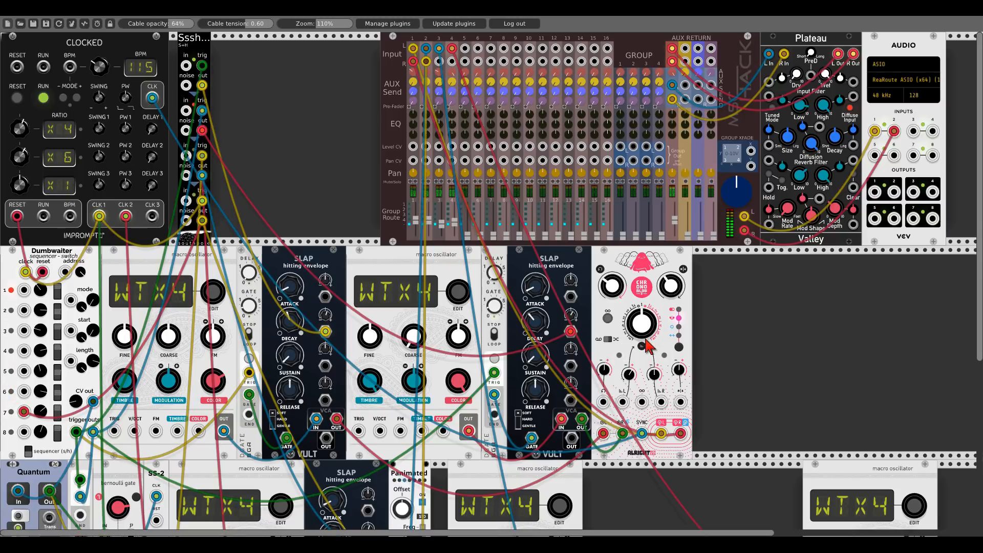
{"action": "scroll", "coordinate": [648, 349], "scroll_direction": "down", "scroll_amount": 4}
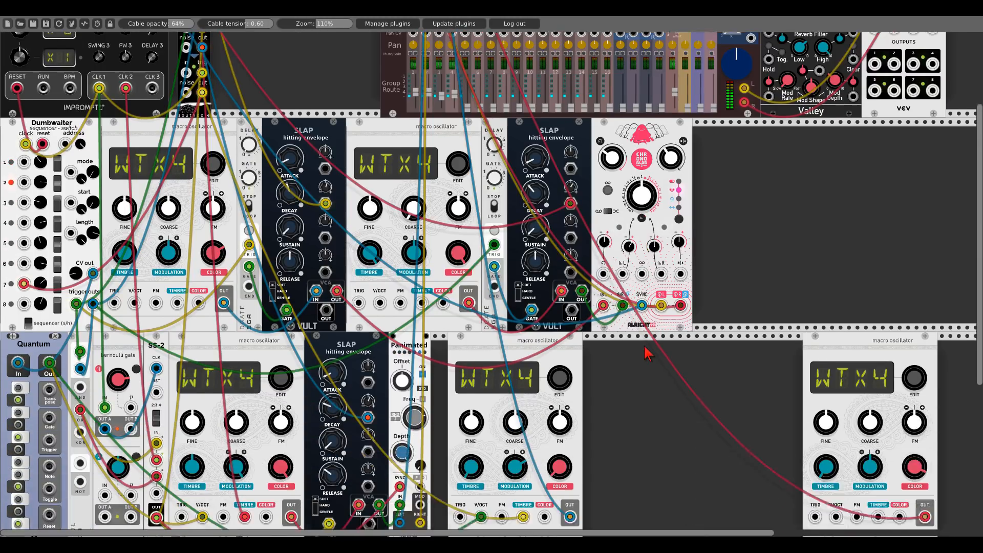
{"action": "scroll", "coordinate": [649, 353], "scroll_direction": "down", "scroll_amount": 2}
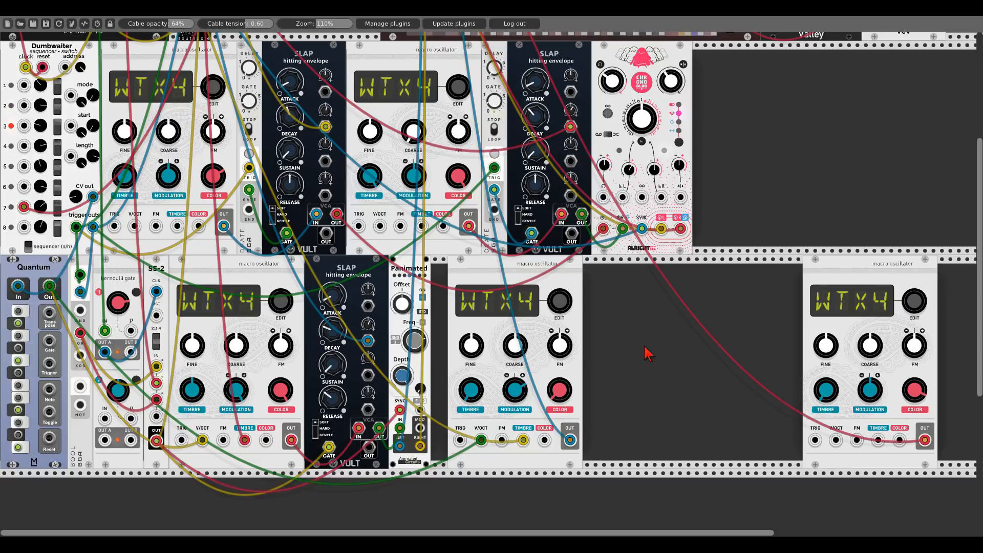
{"action": "right_click", "coordinate": [635, 338]}
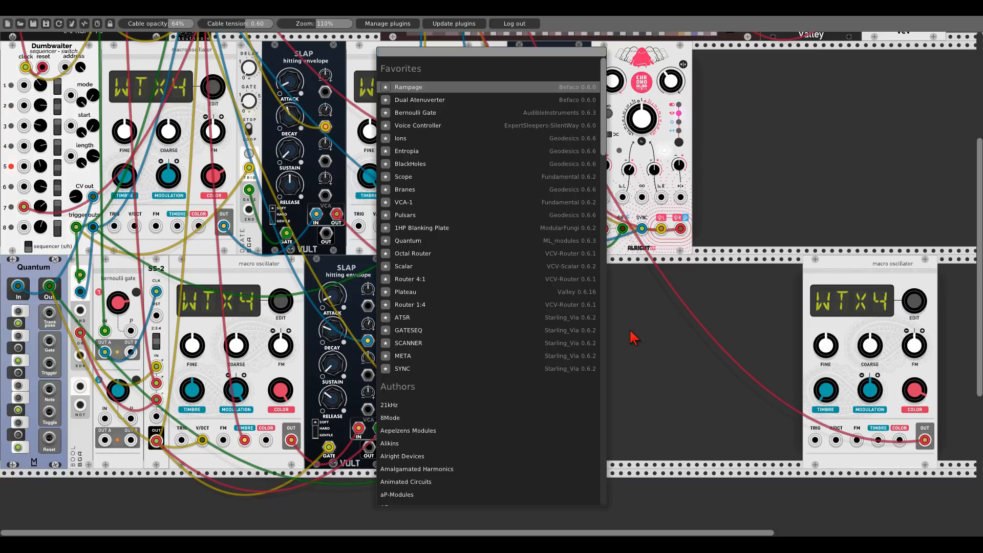
{"action": "type", "text": "kinks"}
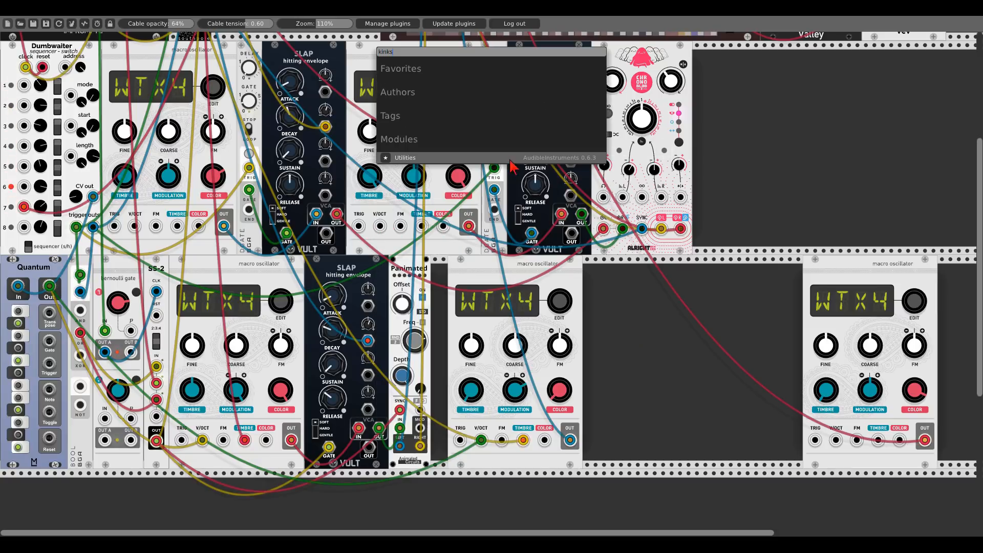
{"action": "key", "text": "Return"}
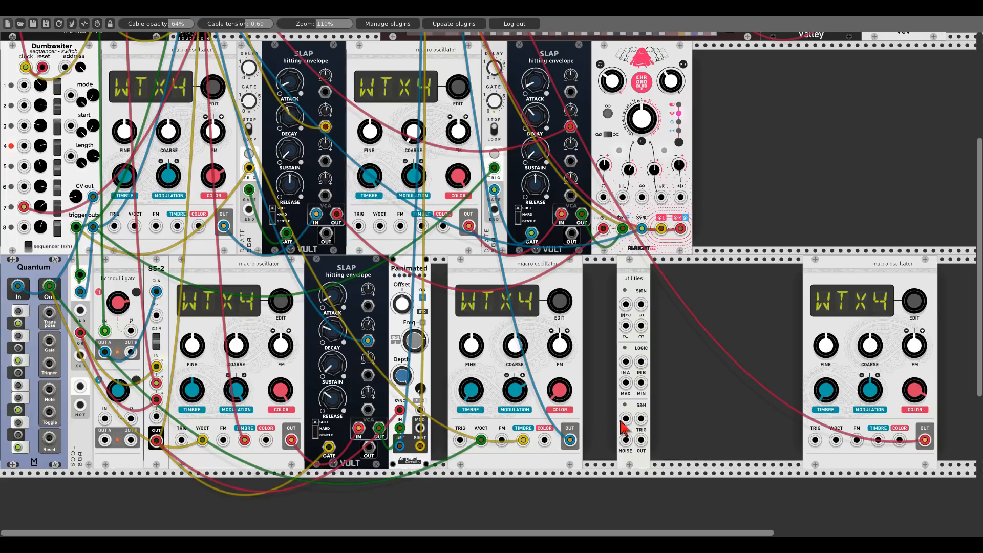
- Patch the Quantum output into the Utilities S&H input and a trigger into the S&H trigger input
{"action": "left_click_drag", "start_coordinate": [626, 419], "coordinate": [49, 286]}
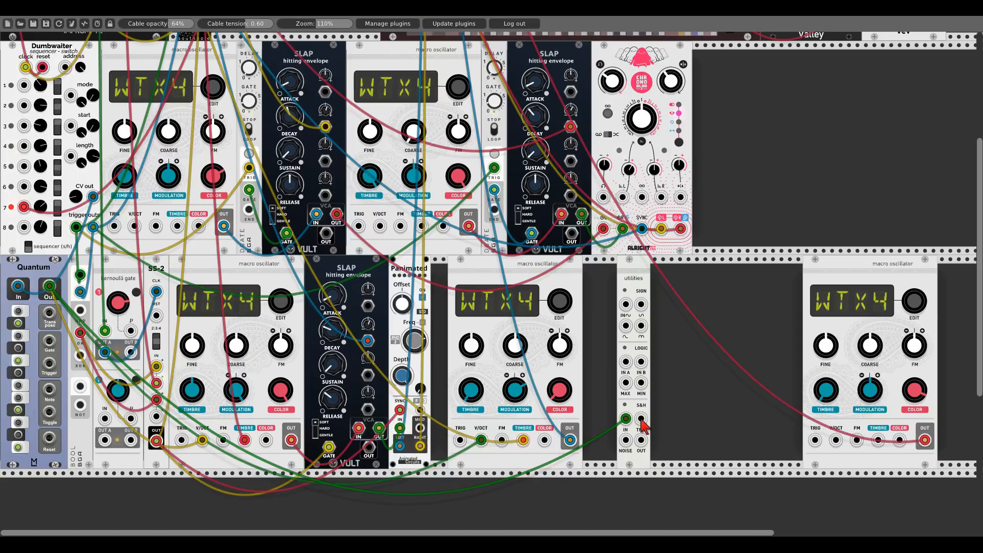
{"action": "scroll", "coordinate": [630, 420], "scroll_direction": "up", "scroll_amount": 5}
{"action": "left_click_drag", "start_coordinate": [20, 161], "coordinate": [21, 247]}
{"action": "left_click_drag", "start_coordinate": [154, 190], "coordinate": [646, 378]}
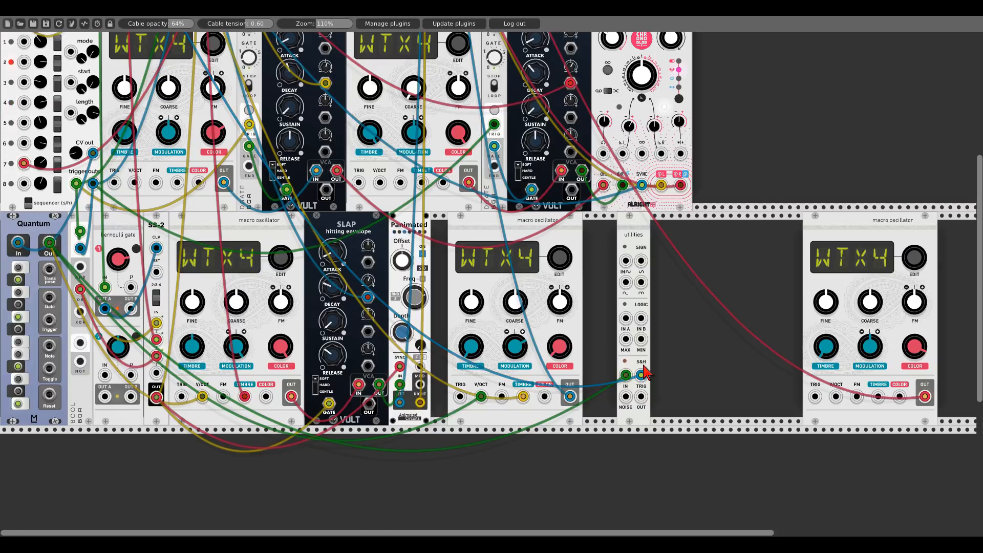
- Search the module browser for slew and add the Bogaudio SLEW module beside the Utilities module
{"action": "right_click", "coordinate": [683, 350]}
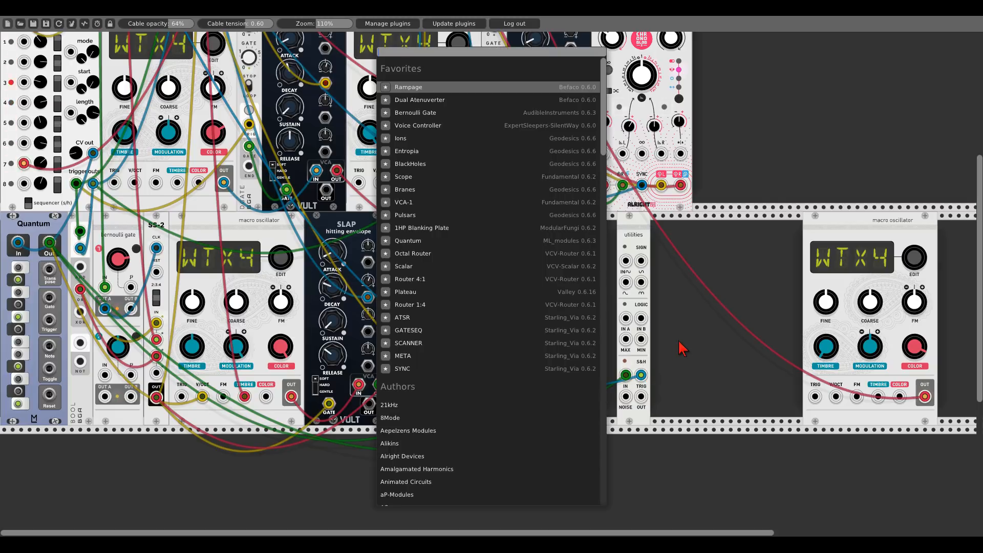
{"action": "type", "text": "slew"}
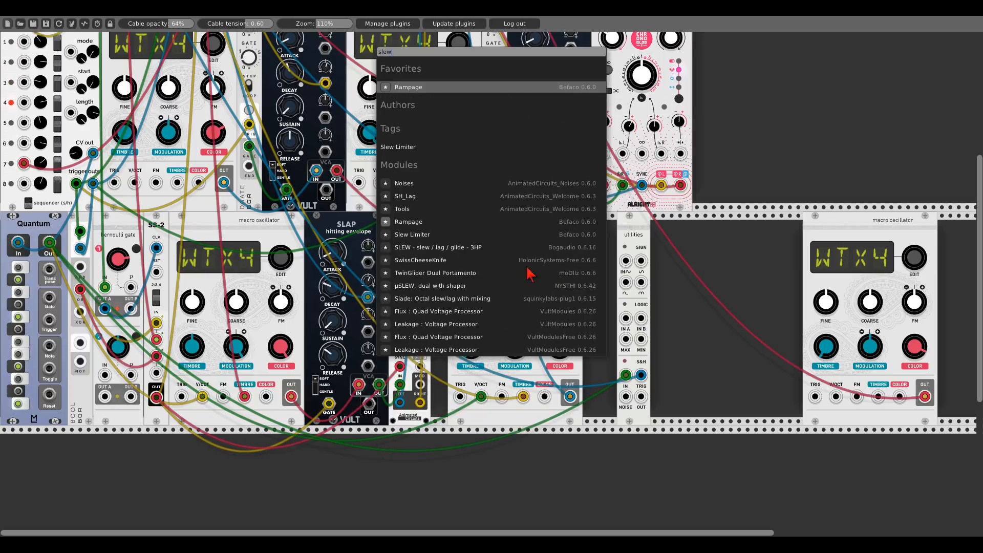
{"action": "left_click", "coordinate": [465, 247]}
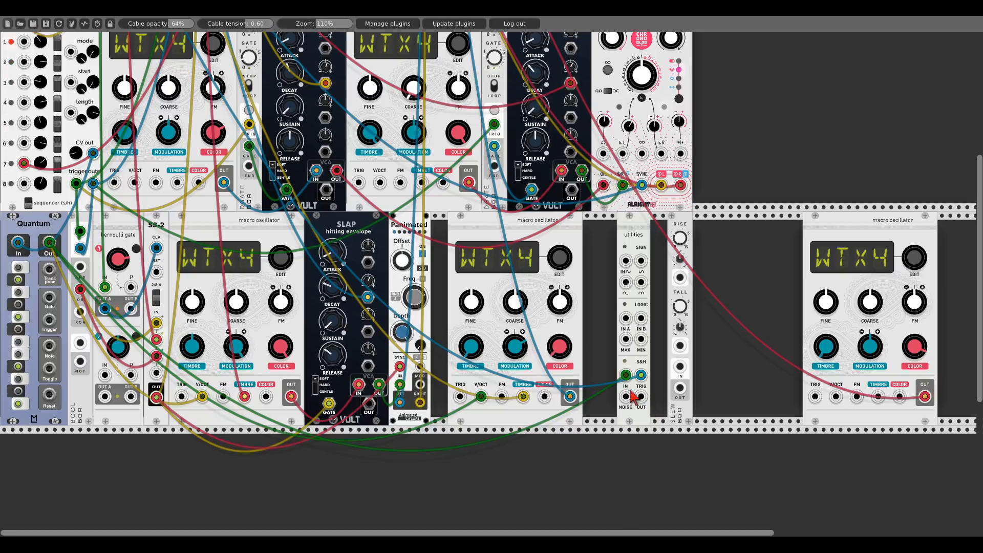
- Patch the S&H output to the last oscillator's V/OCT input and move that oscillator next to the slew module
{"action": "left_click_drag", "start_coordinate": [641, 397], "coordinate": [836, 397]}
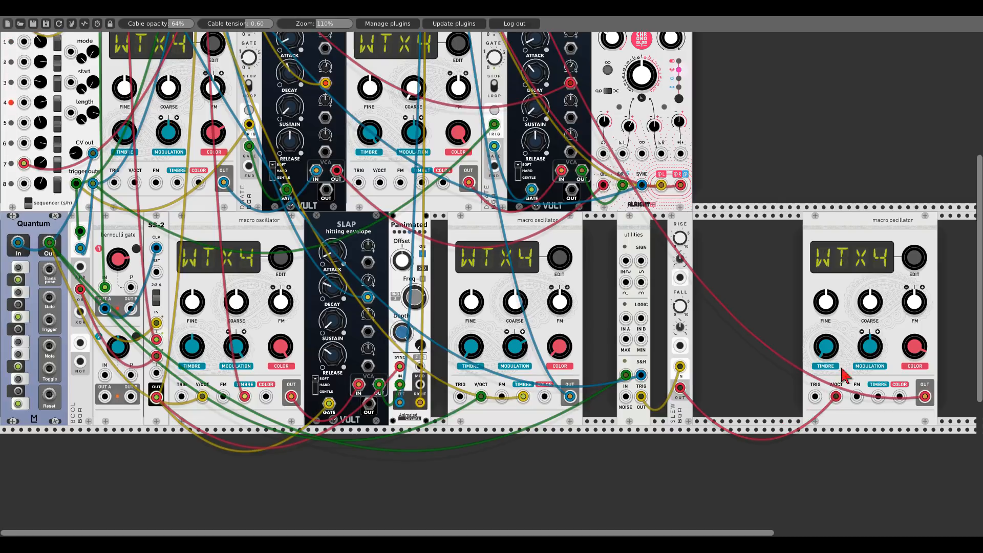
{"action": "left_click_drag", "start_coordinate": [815, 315], "coordinate": [678, 315]}
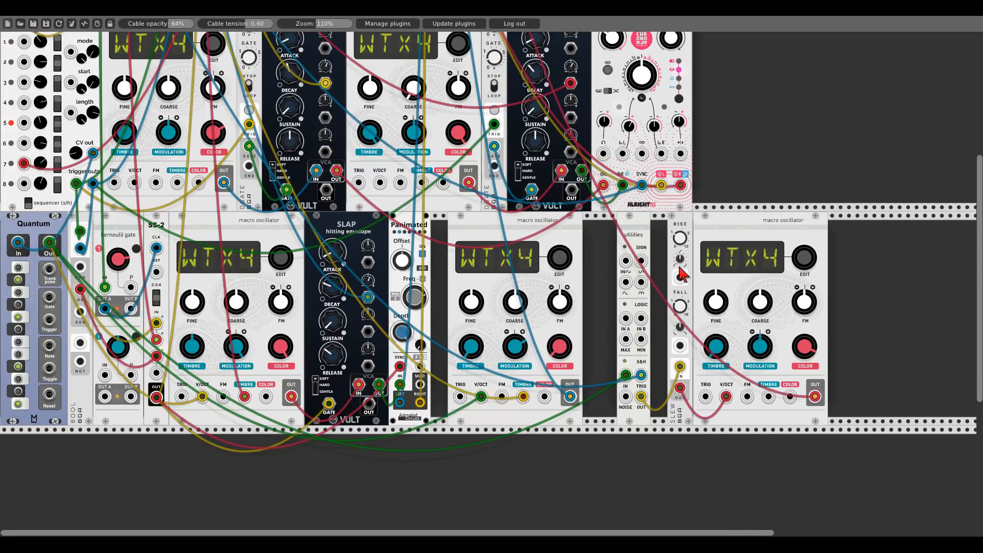
- Adjust the slew module's RISE knob and close up the gap between the slew module and the oscillator
{"action": "left_click_drag", "start_coordinate": [677, 256], "coordinate": [677, 251]}
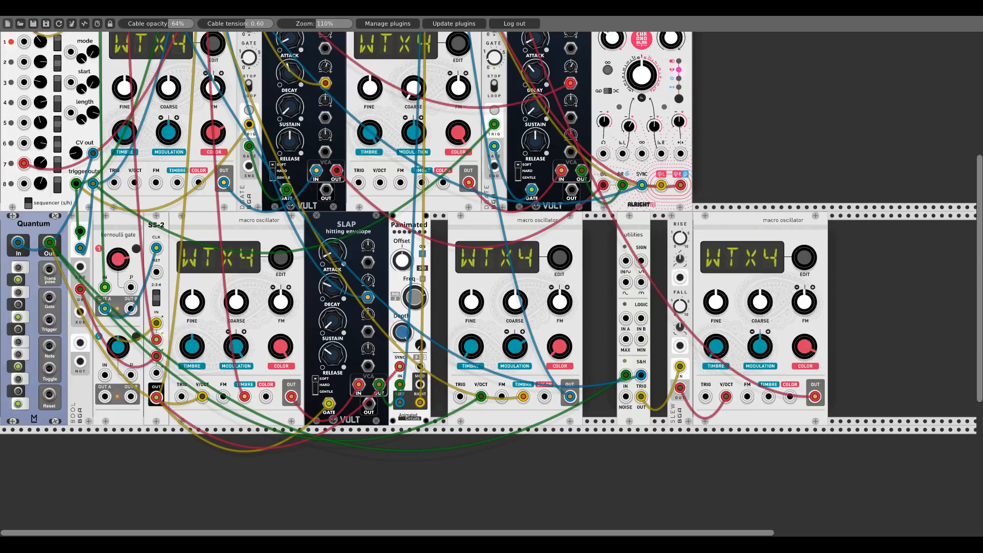
{"action": "mouse_move", "coordinate": [683, 228]}
{"action": "left_mouse_down"}
{"action": "mouse_move", "coordinate": [667, 225]}
{"action": "mouse_move", "coordinate": [699, 221]}
{"action": "left_mouse_up"}
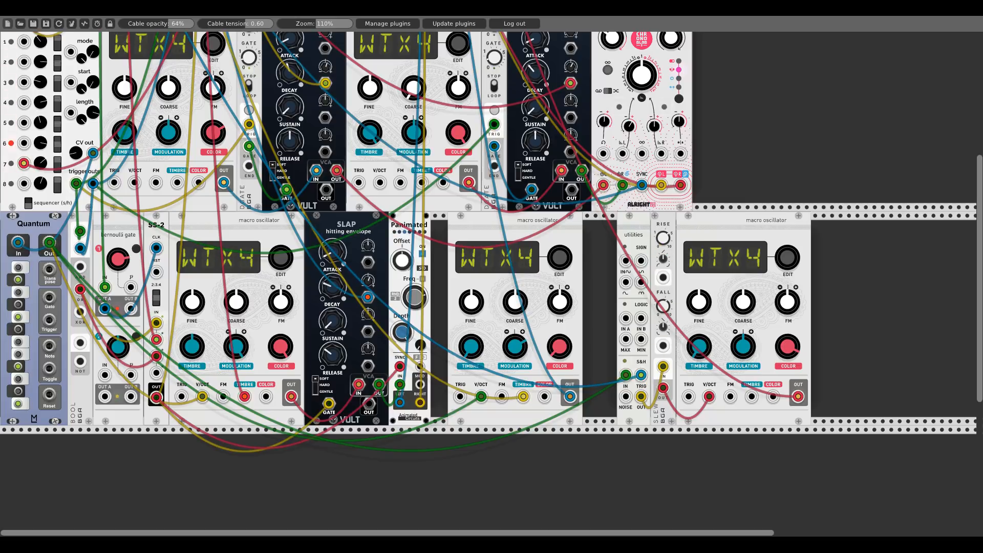
{"action": "scroll", "coordinate": [668, 261], "scroll_direction": "up", "scroll_amount": 1}
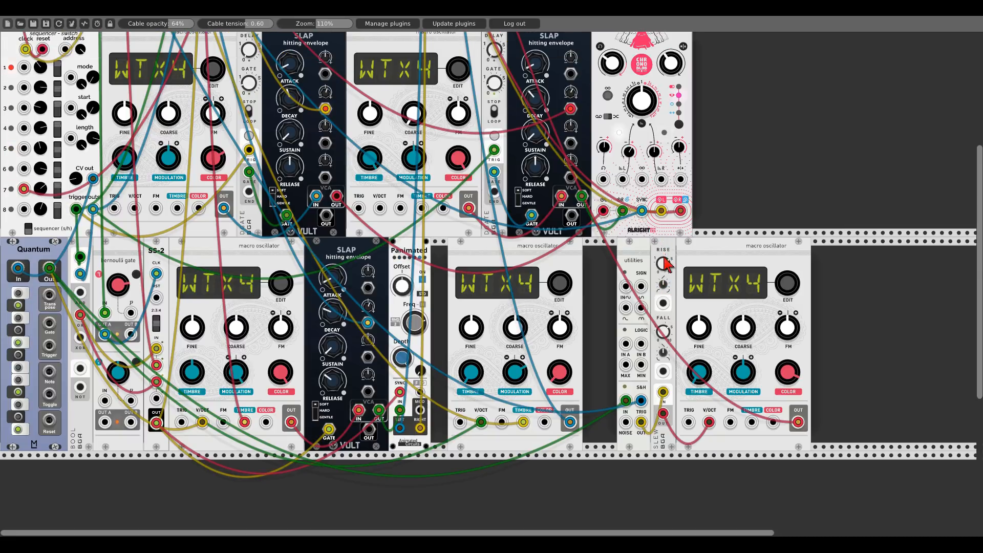
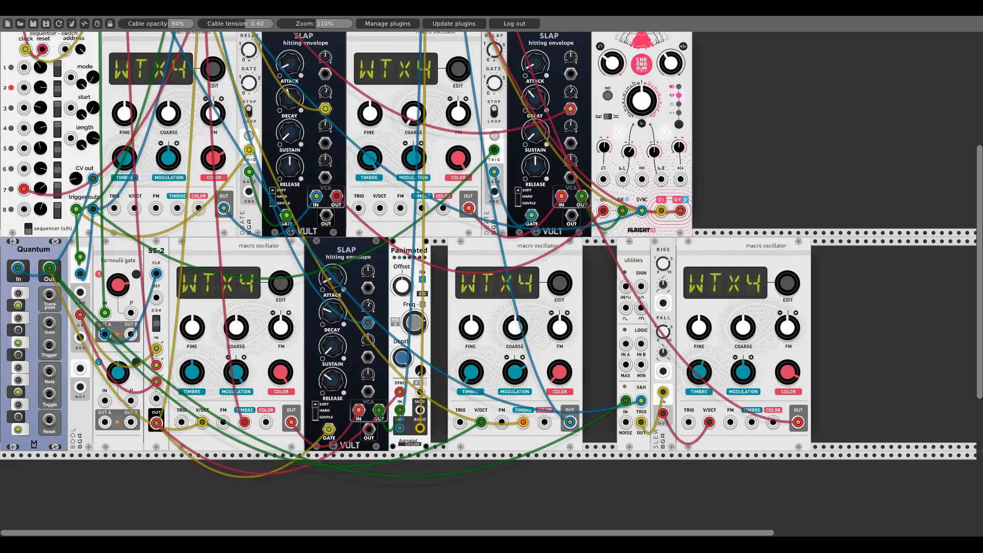
- Add the Bogaudio LLFO module beside the last oscillator, close the gap, and switch on its SLOW mode
{"action": "right_click", "coordinate": [856, 348]}
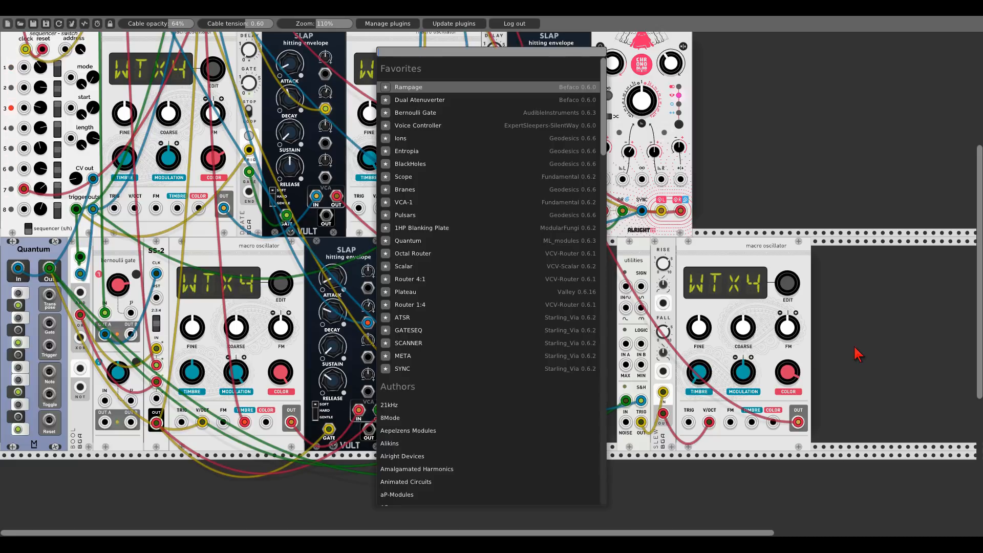
{"action": "type", "text": "llfo"}
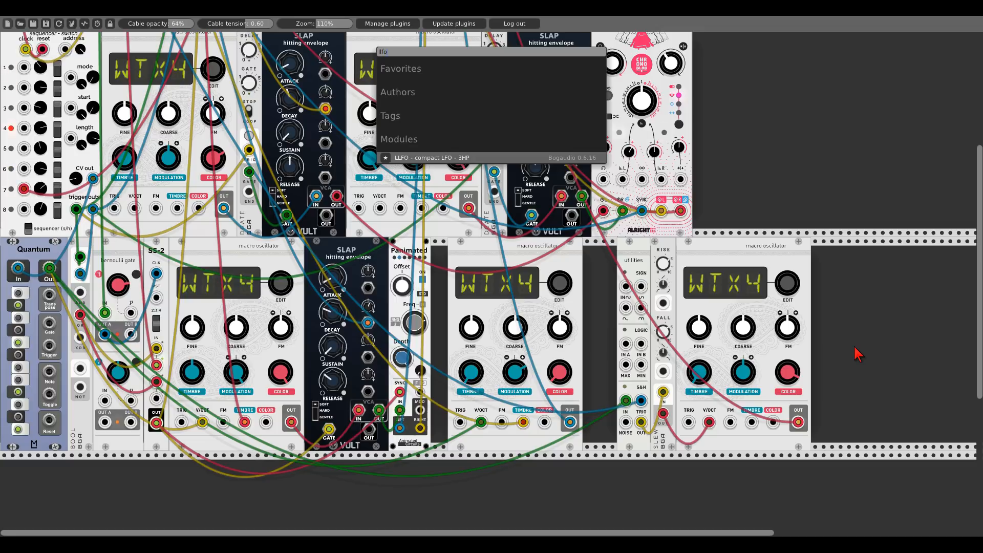
{"action": "key", "text": "Return"}
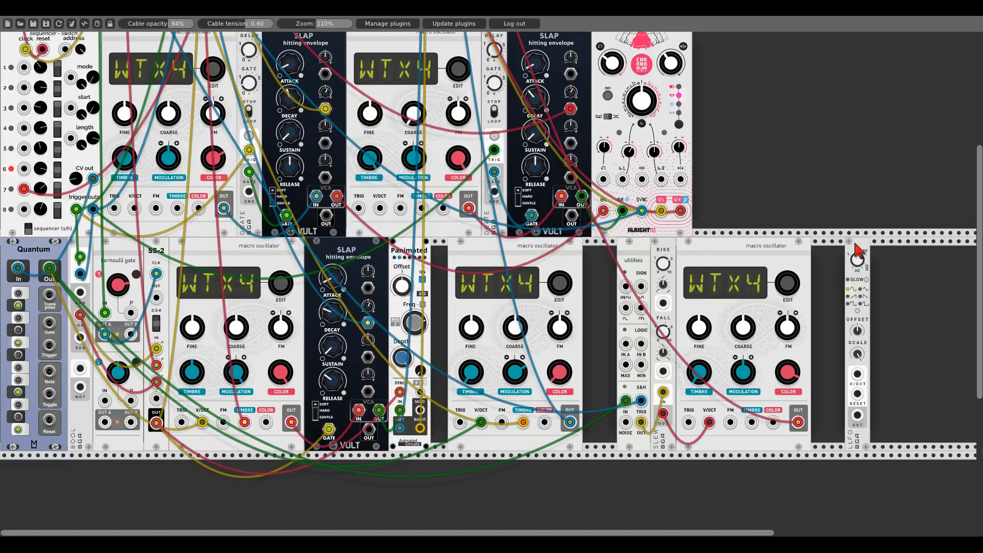
{"action": "left_click_drag", "start_coordinate": [856, 250], "coordinate": [822, 251]}
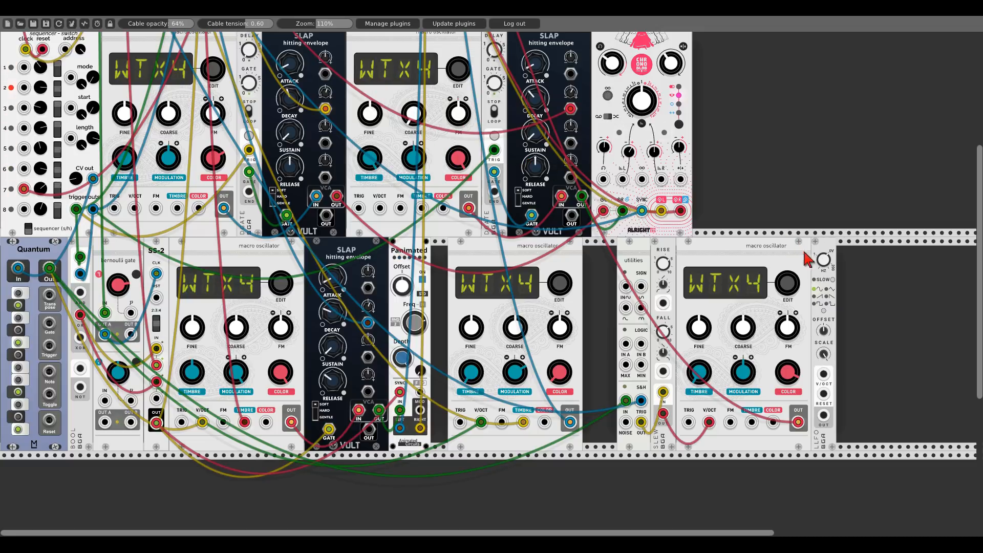
{"action": "left_click", "coordinate": [832, 281]}
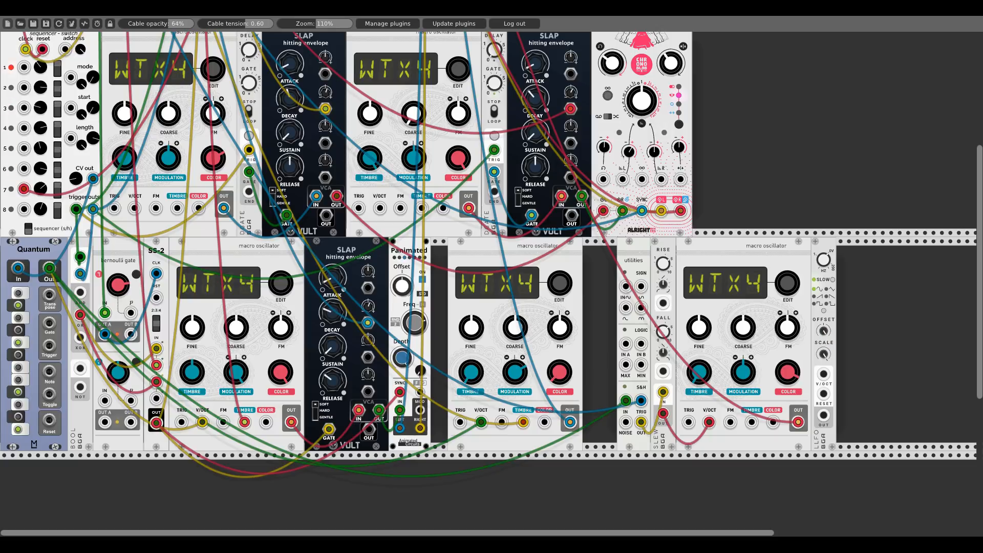
- Temporarily add a Scope, patch the LLFO output into it to examine the waveform, then delete the scope
{"action": "right_click", "coordinate": [881, 327]}
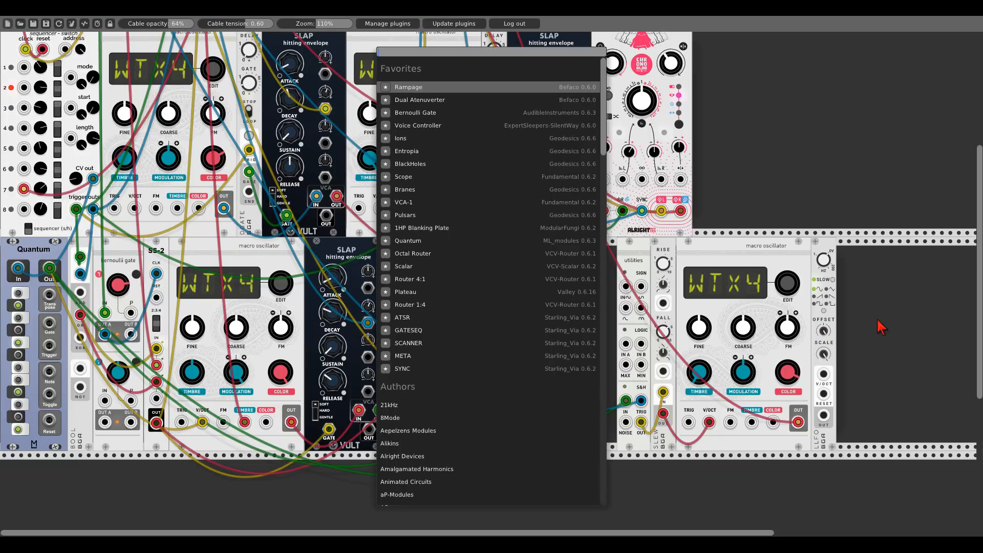
{"action": "type", "text": "scope"}
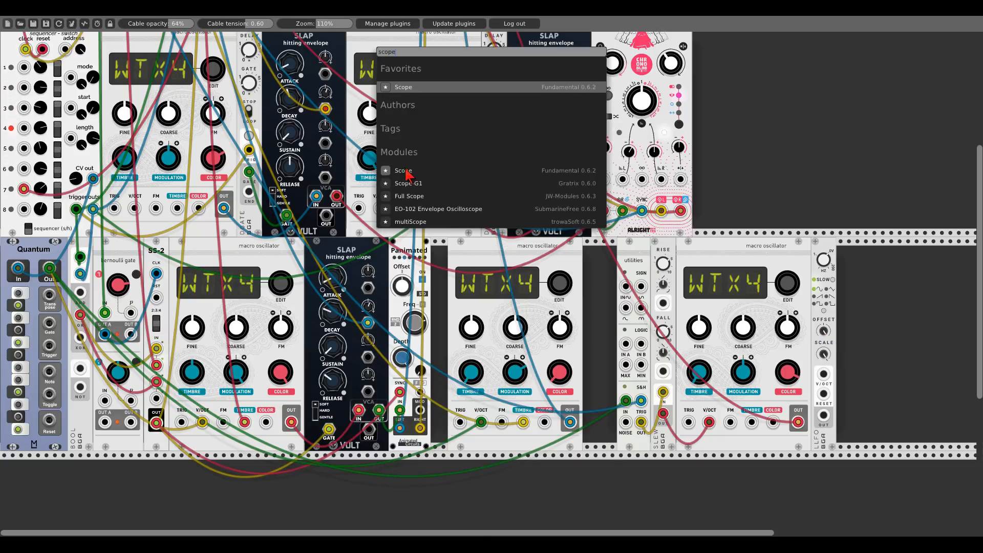
{"action": "left_click", "coordinate": [404, 170]}
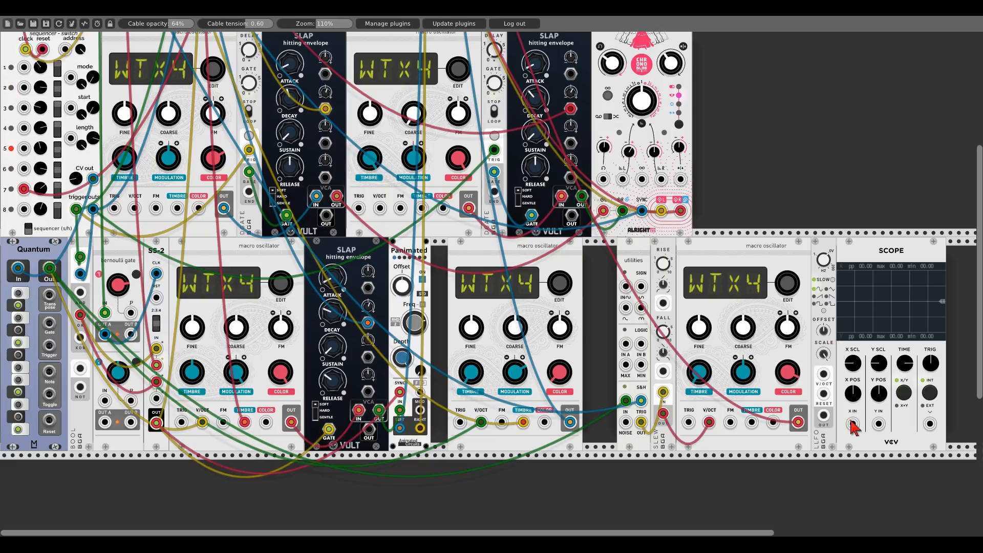
{"action": "left_click_drag", "start_coordinate": [852, 424], "coordinate": [825, 416]}
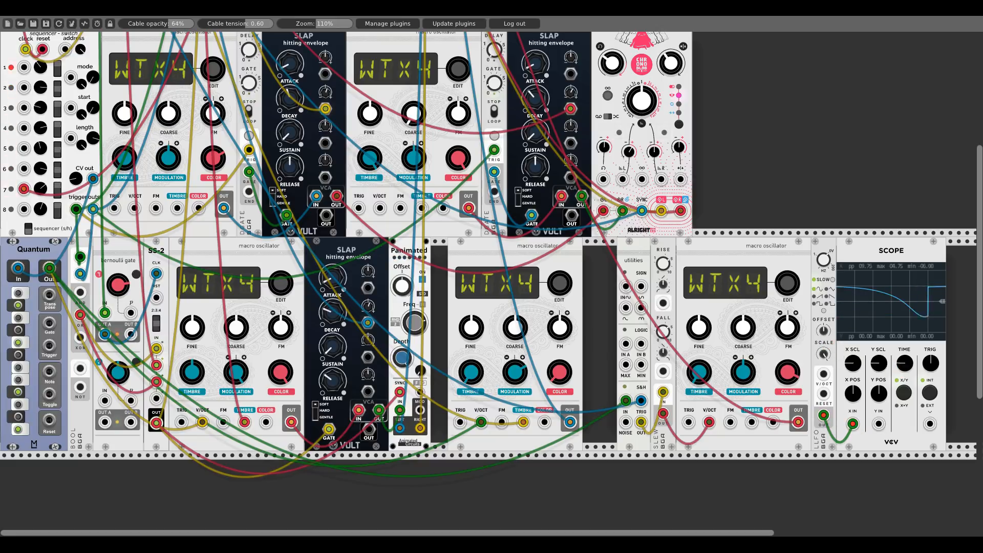
{"action": "left_click_drag", "start_coordinate": [904, 363], "coordinate": [904, 461]}
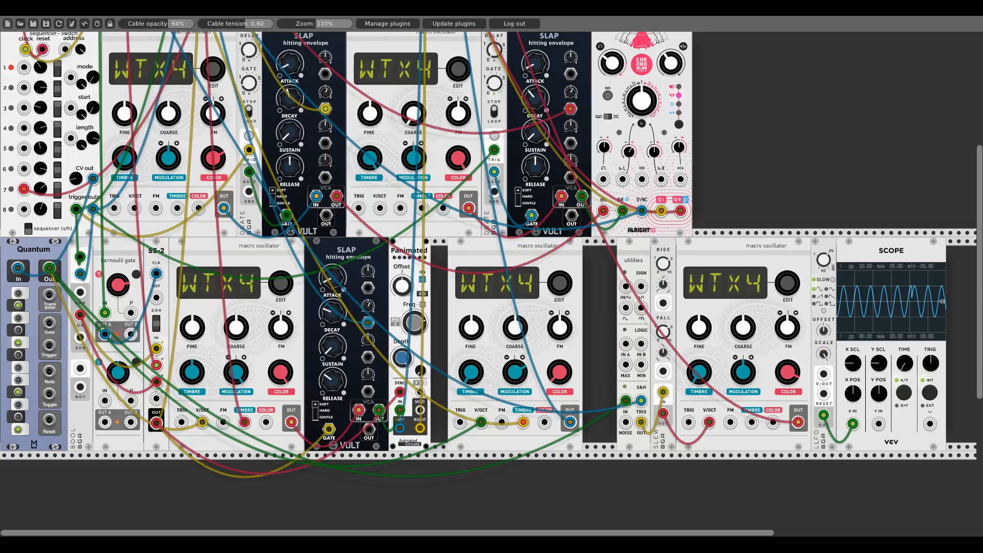
{"action": "scroll", "coordinate": [829, 354], "scroll_direction": "up", "scroll_amount": 1}
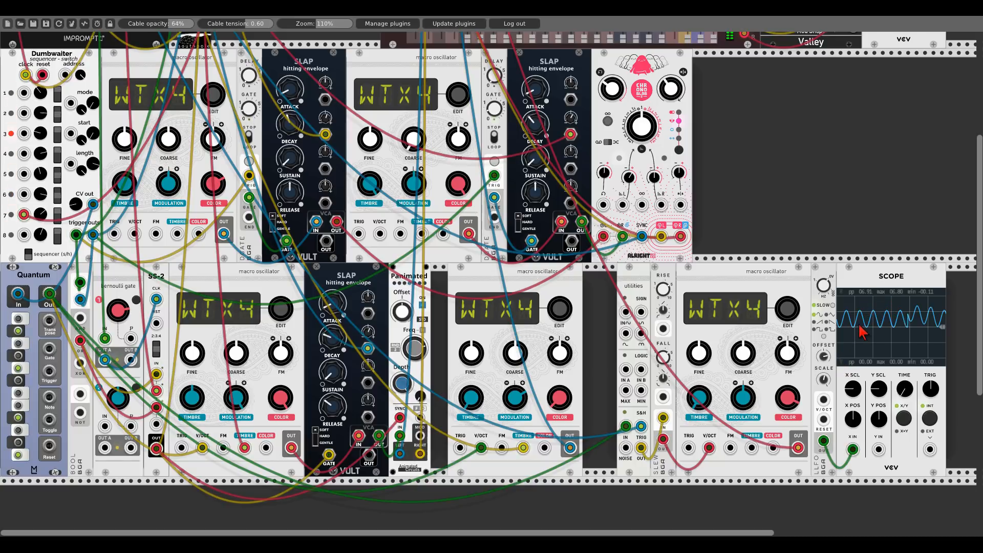
{"action": "right_click", "coordinate": [863, 283]}
{"action": "left_click", "coordinate": [867, 392]}
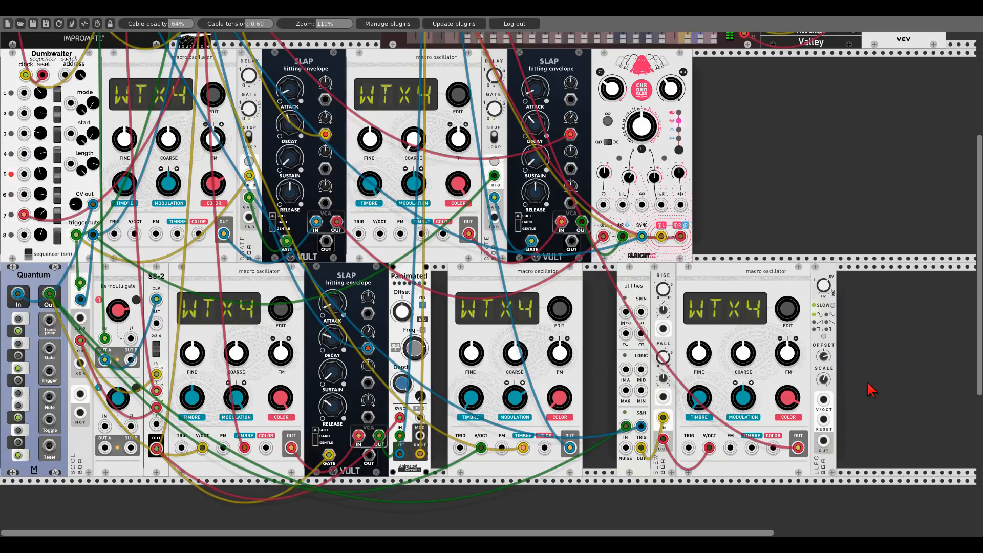
- Patch the LLFO output into the last oscillator's TIMBRE input
{"action": "left_click_drag", "start_coordinate": [826, 444], "coordinate": [751, 448]}
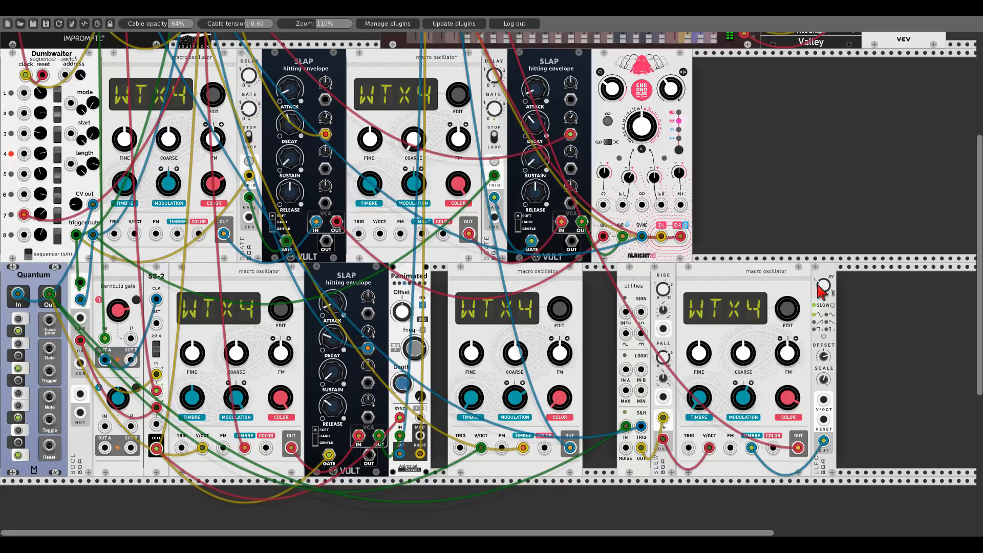
{"action": "scroll", "coordinate": [758, 234], "scroll_direction": "up", "scroll_amount": 5}
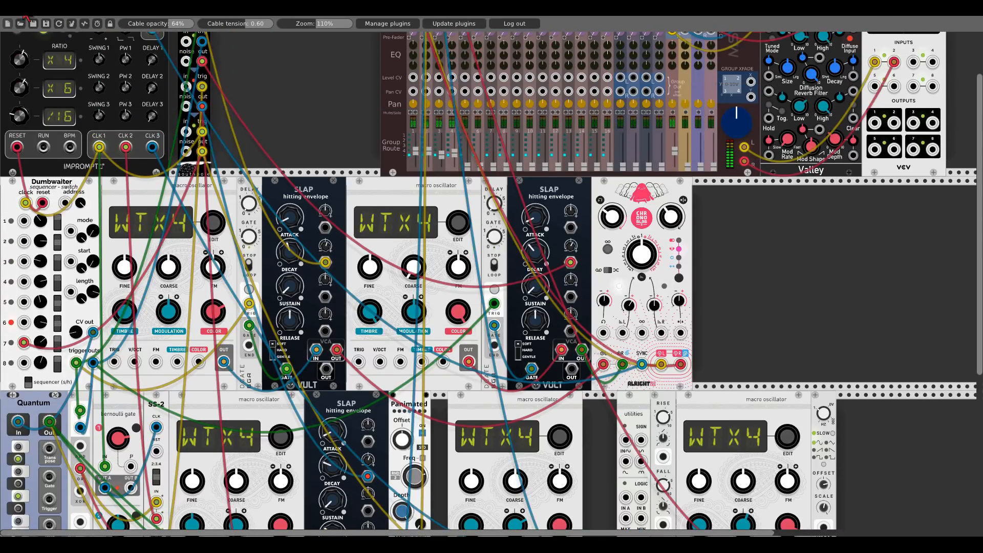
{"action": "scroll", "coordinate": [800, 279], "scroll_direction": "down", "scroll_amount": 5}
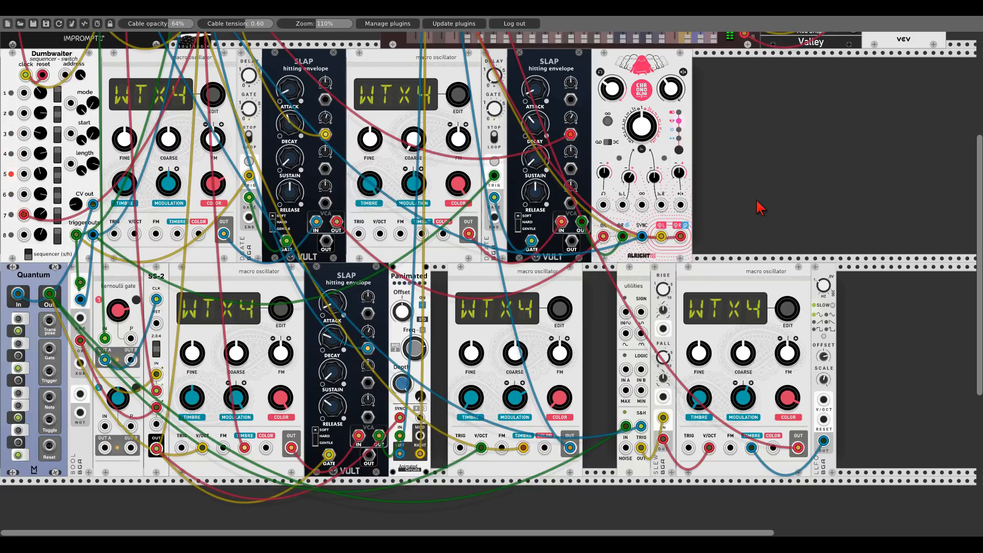
{"action": "scroll", "coordinate": [760, 208], "scroll_direction": "up", "scroll_amount": 5}
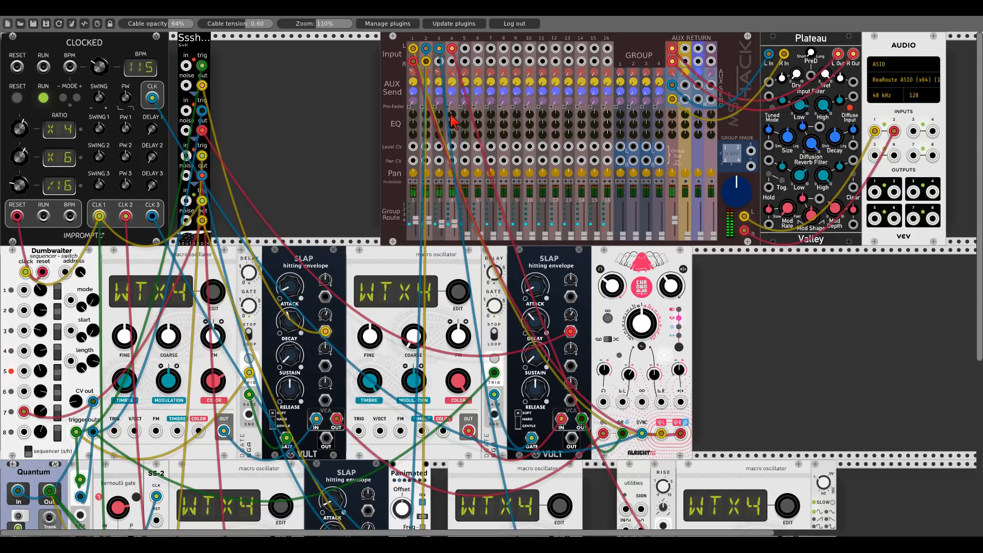
{"action": "scroll", "coordinate": [773, 329], "scroll_direction": "down", "scroll_amount": 5}
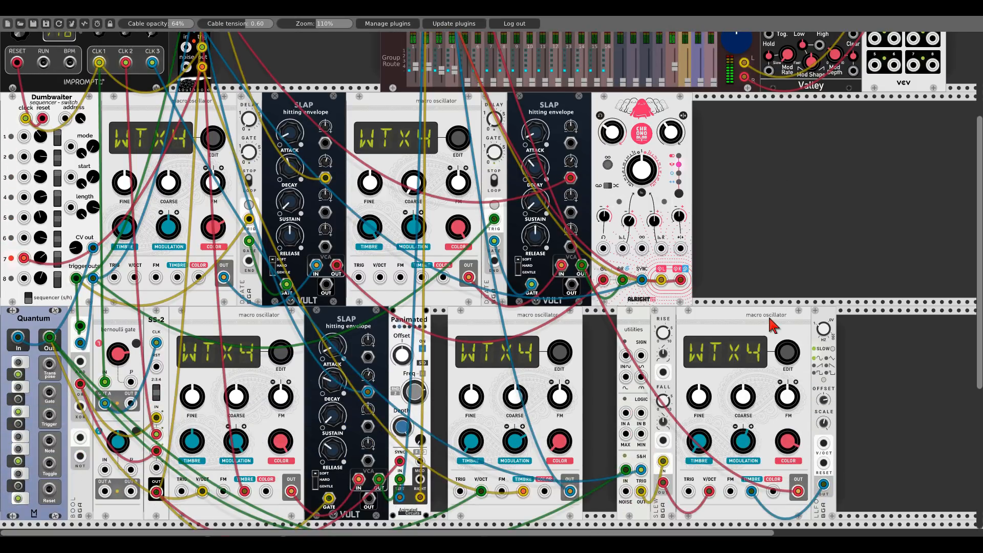
- In the last oscillator's options, turn off SIGN and turn on Low CPU
{"action": "right_click", "coordinate": [727, 321]}
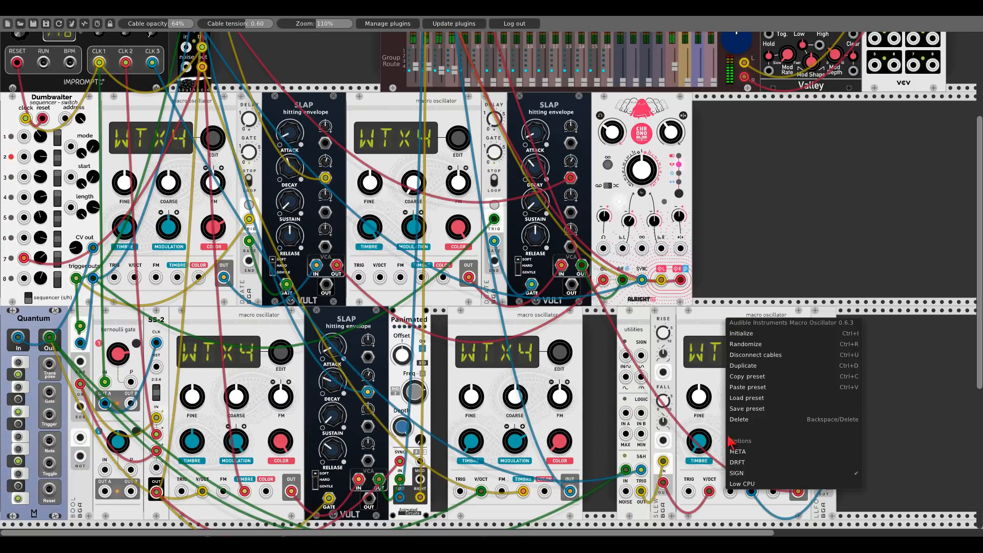
{"action": "left_click", "coordinate": [740, 473]}
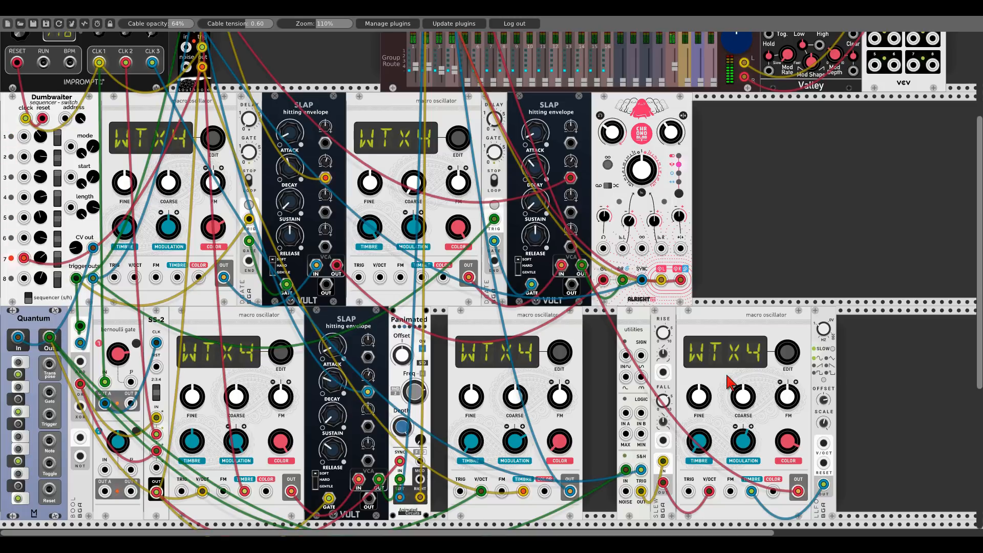
{"action": "right_click", "coordinate": [710, 327]}
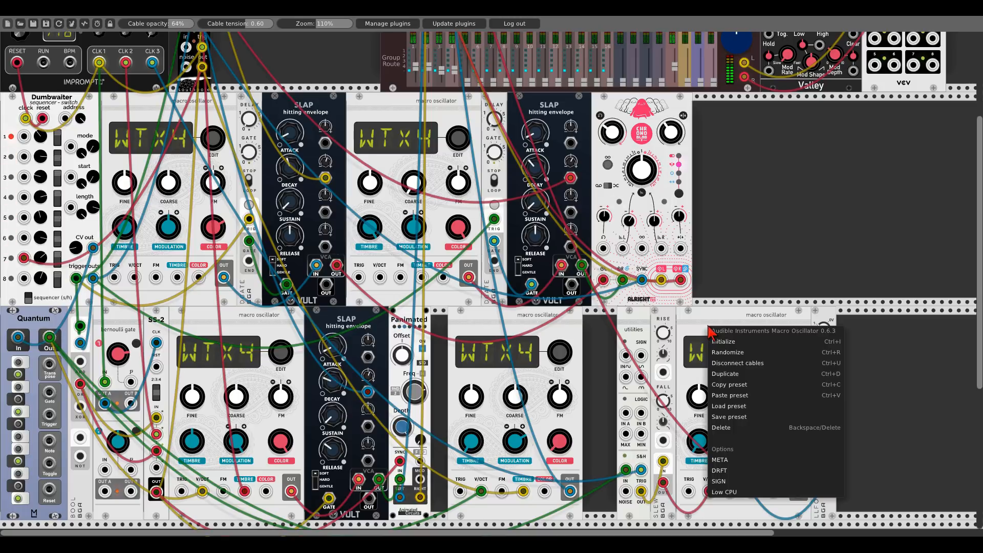
{"action": "left_click", "coordinate": [723, 491]}
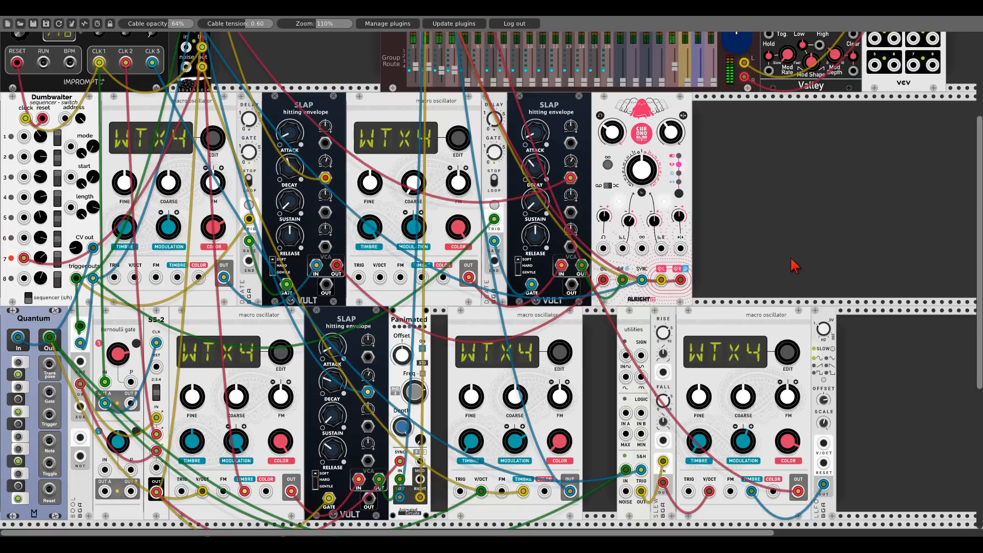
- Duplicate the Chronoblob2 delay and move the LLFO module next to the utilities module
{"action": "key", "text": "ctrl+d"}
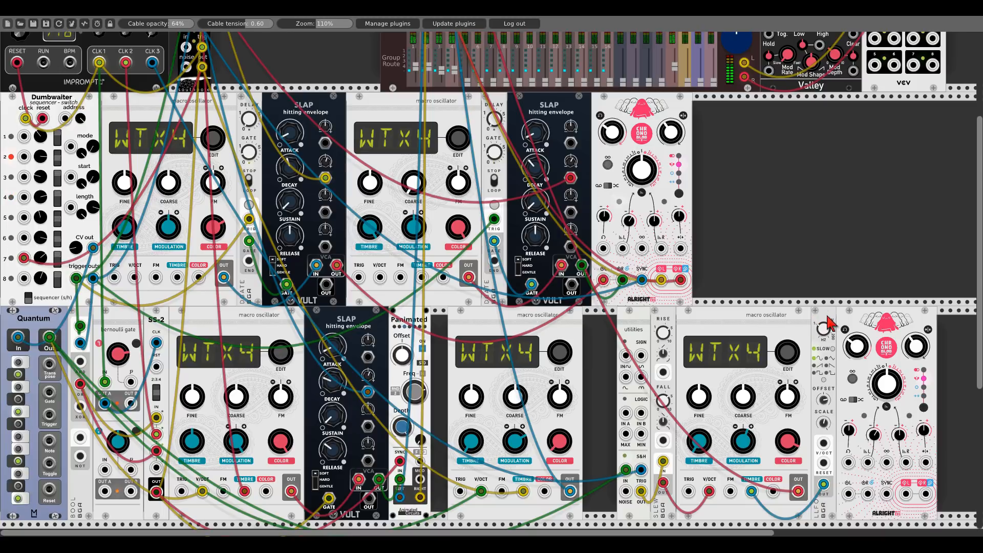
{"action": "left_click_drag", "start_coordinate": [832, 324], "coordinate": [660, 329]}
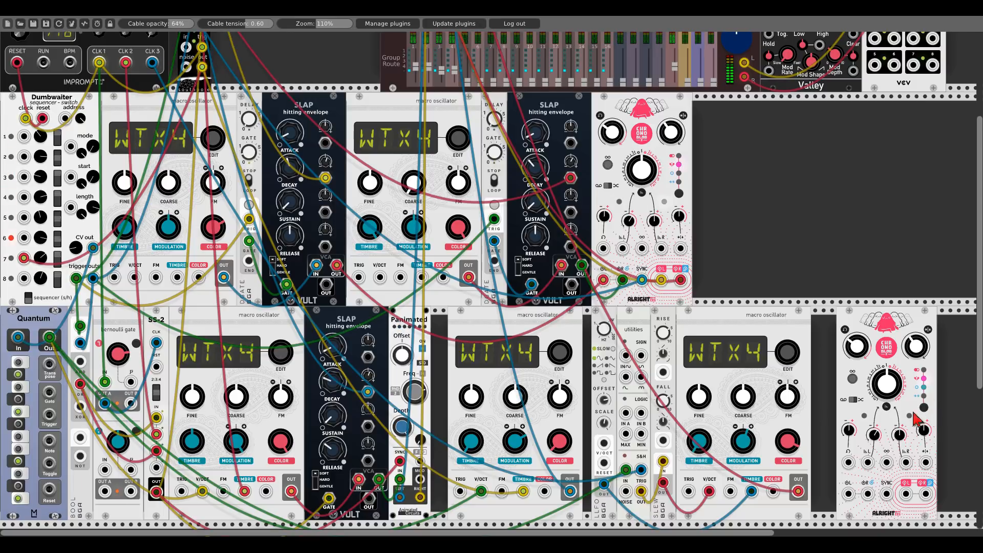
- Set the duplicated delay's mode to Single with send/return
{"action": "right_click", "coordinate": [910, 321]}
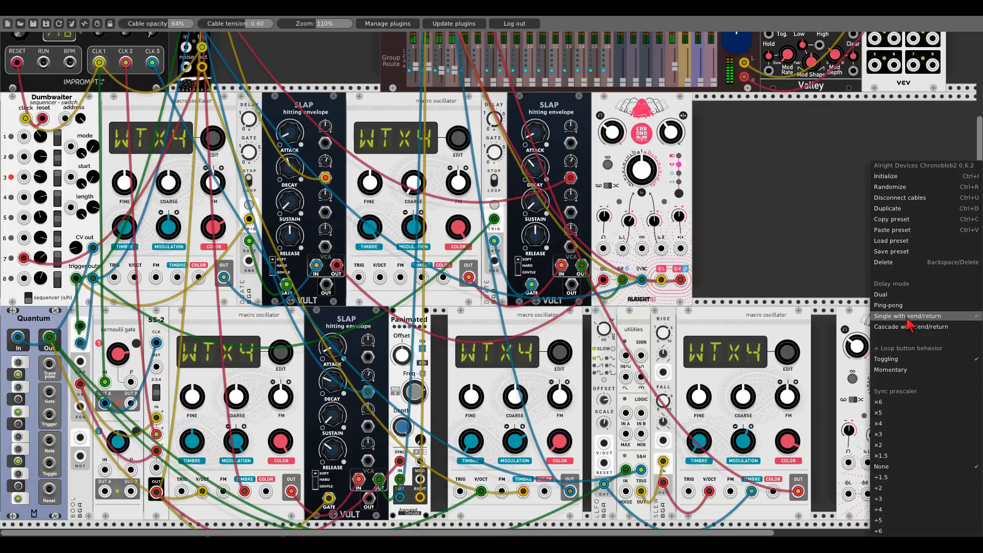
{"action": "left_click", "coordinate": [909, 316]}
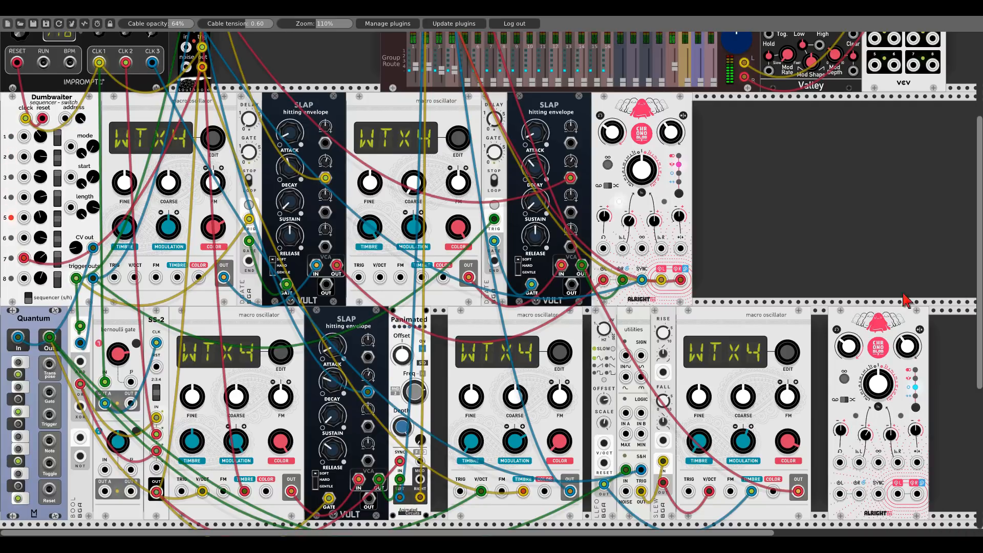
- Patch the last oscillator's output into the new delay's input and the delay's output into the mixer
{"action": "left_click_drag", "start_coordinate": [911, 276], "coordinate": [753, 248]}
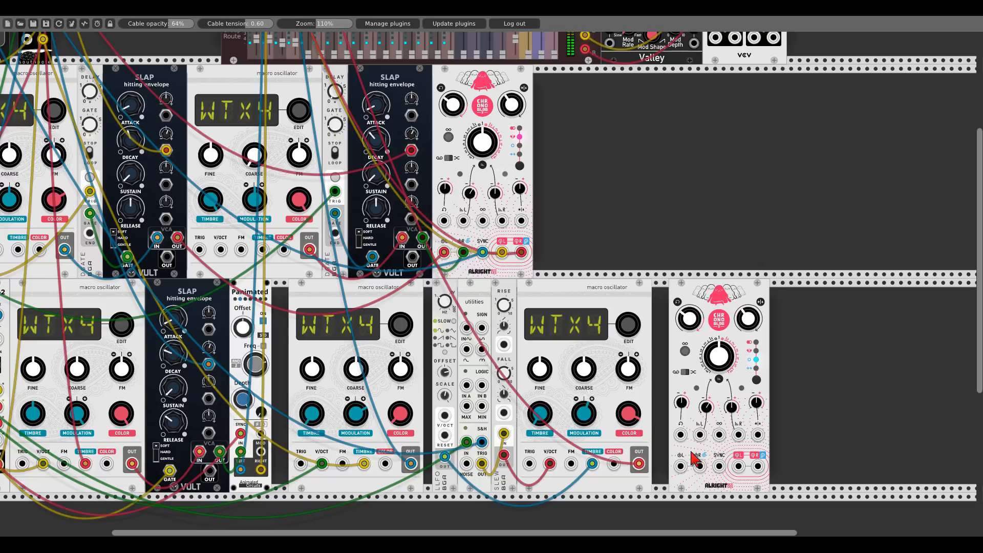
{"action": "left_click_drag", "start_coordinate": [639, 463], "coordinate": [739, 466]}
{"action": "left_click_drag", "start_coordinate": [639, 463], "coordinate": [152, 98]}
{"action": "left_click_drag", "start_coordinate": [819, 348], "coordinate": [527, 190]}
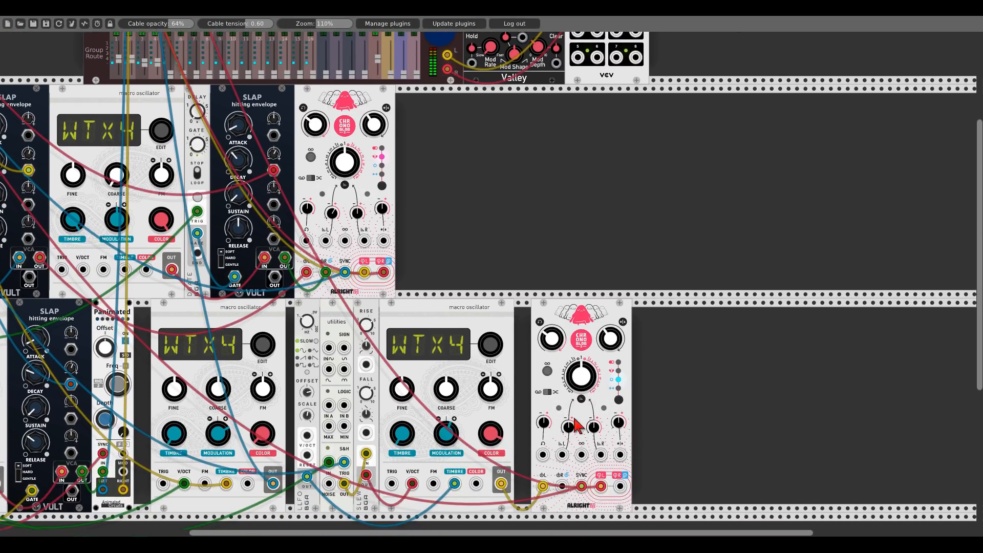
{"action": "left_click_drag", "start_coordinate": [445, 232], "coordinate": [689, 393]}
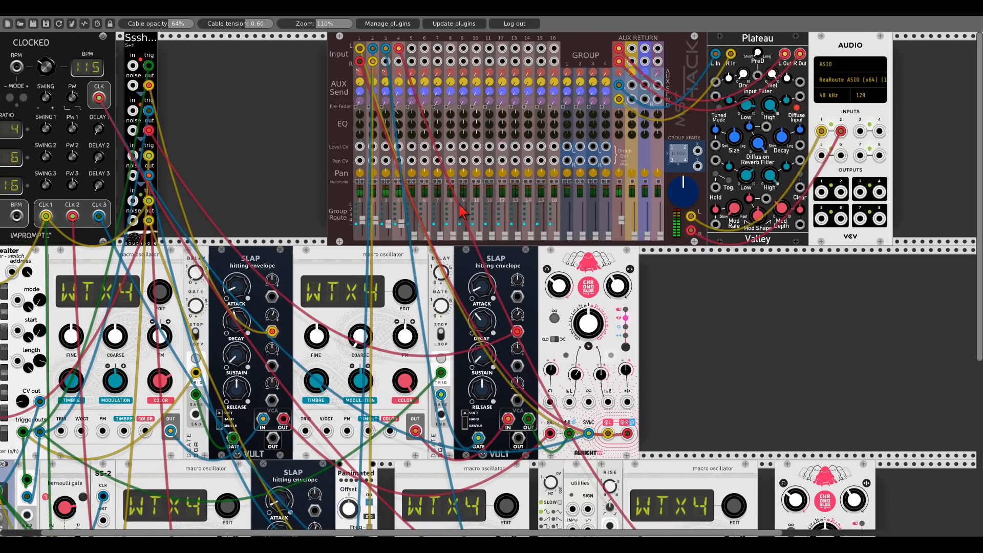
{"action": "left_click_drag", "start_coordinate": [794, 390], "coordinate": [502, 213]}
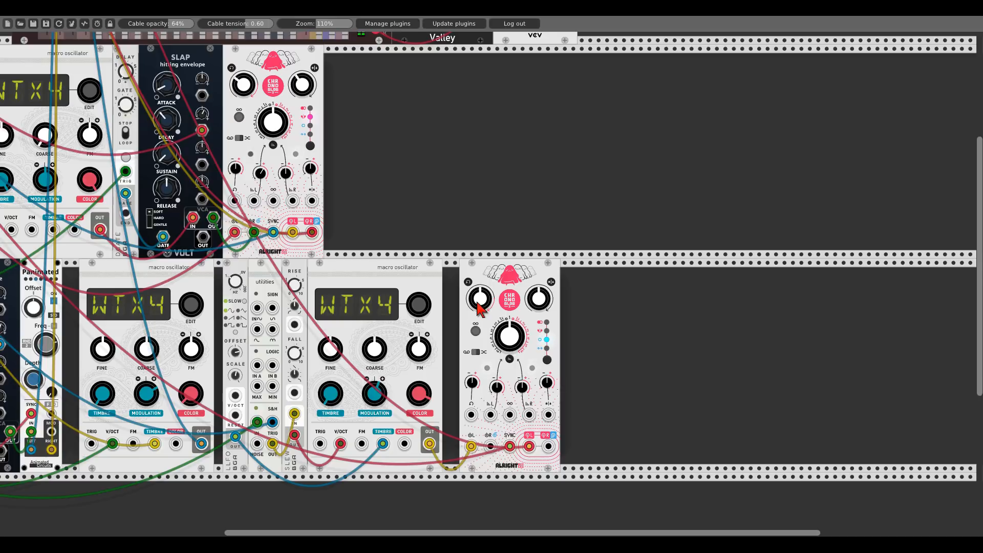
{"action": "left_click_drag", "start_coordinate": [507, 326], "coordinate": [507, 326]}
- Add a Constants module beside the top oscillator row and try patching its 7-semitone output into the Quantum transpose input
{"action": "scroll", "coordinate": [399, 232], "scroll_direction": "up", "scroll_amount": 4}
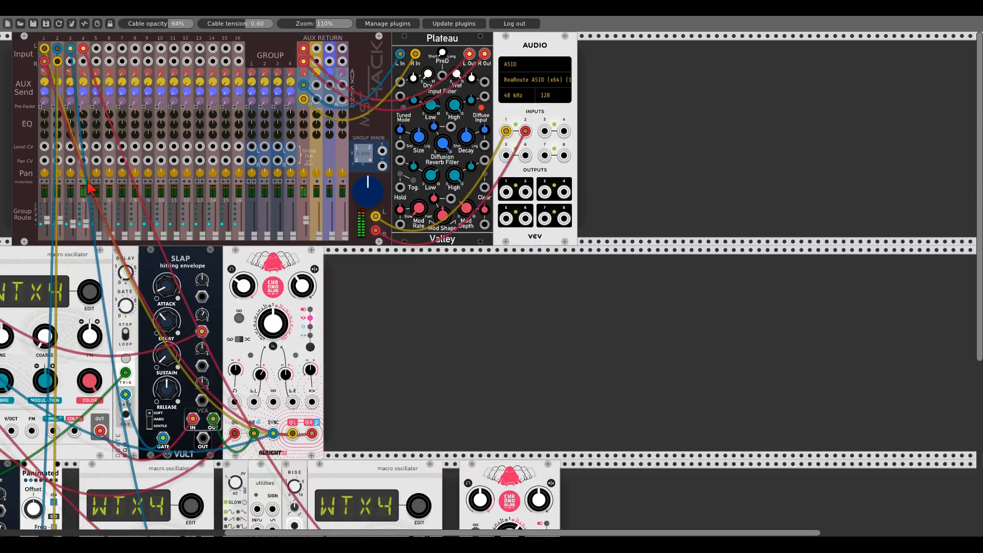
{"action": "left_click_drag", "start_coordinate": [435, 316], "coordinate": [787, 358]}
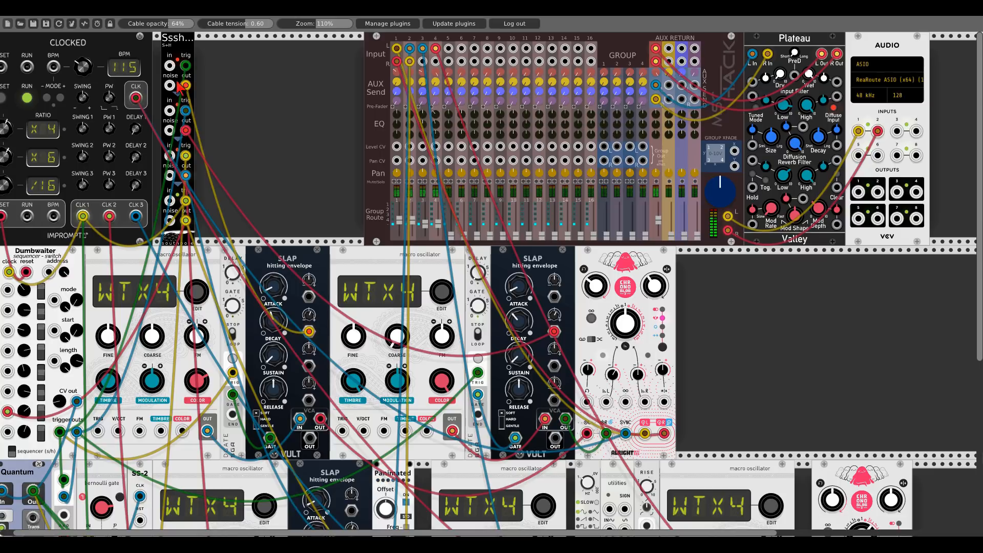
{"action": "scroll", "coordinate": [265, 130], "scroll_direction": "down", "scroll_amount": 1}
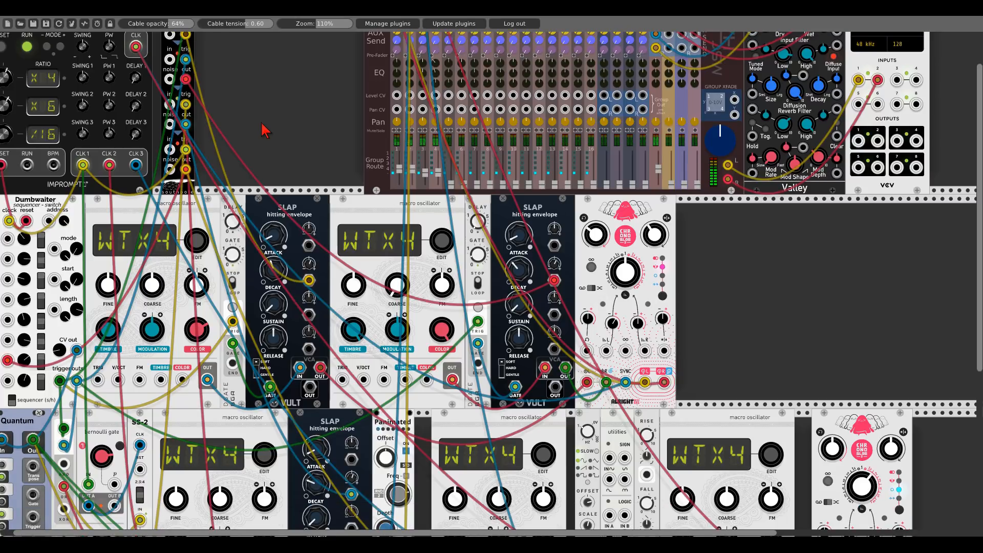
{"action": "scroll", "coordinate": [306, 112], "scroll_direction": "down", "scroll_amount": 3}
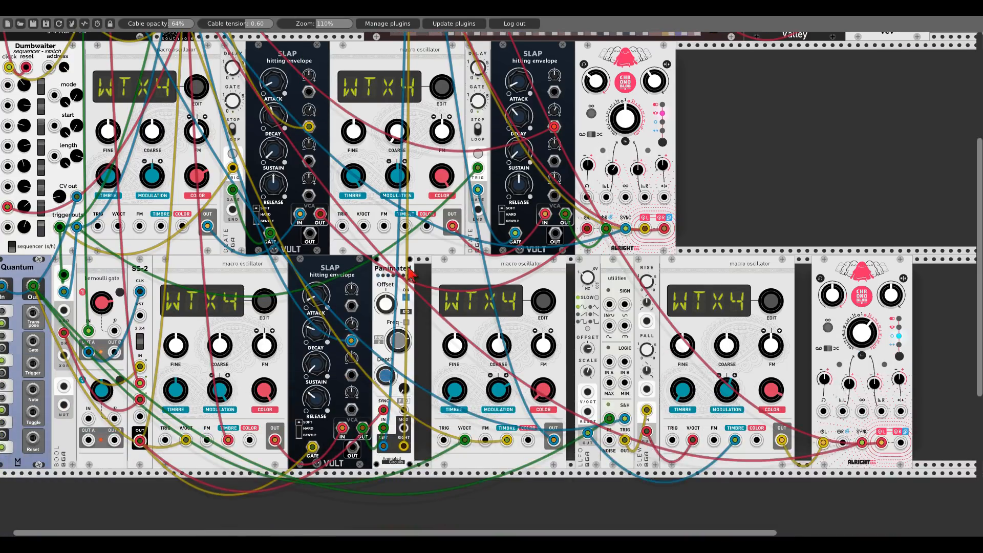
{"action": "scroll", "coordinate": [437, 269], "scroll_direction": "left", "scroll_amount": 1}
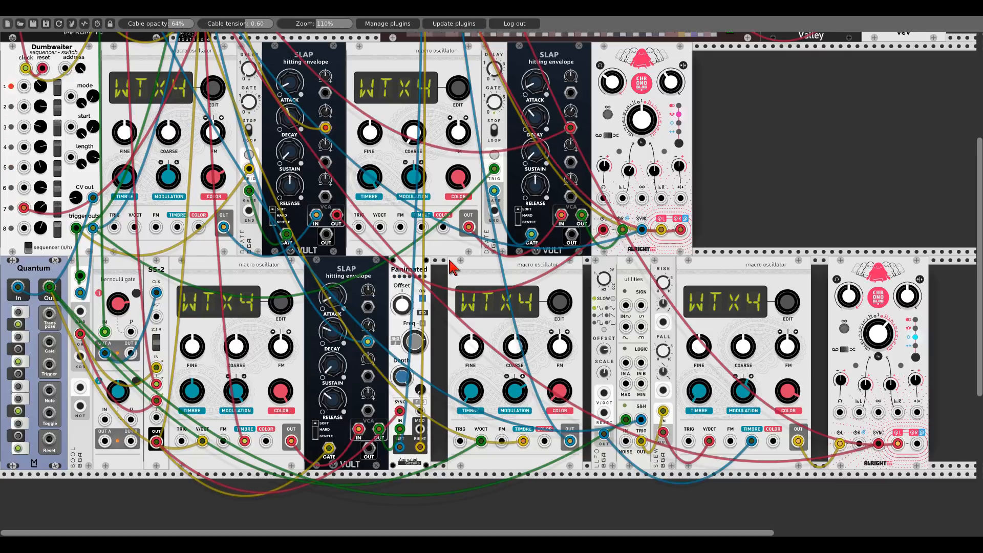
{"action": "right_click", "coordinate": [744, 188]}
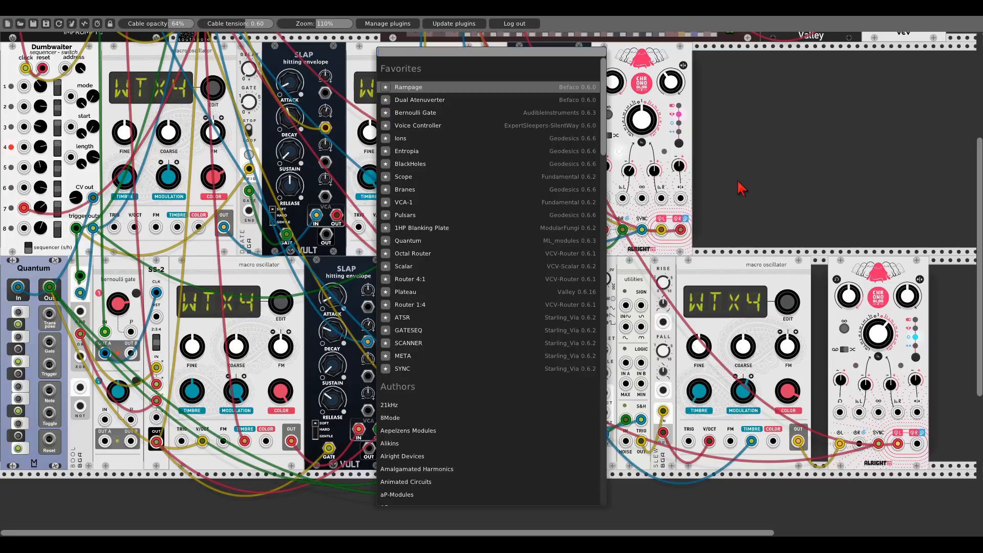
{"action": "type", "text": "const"}
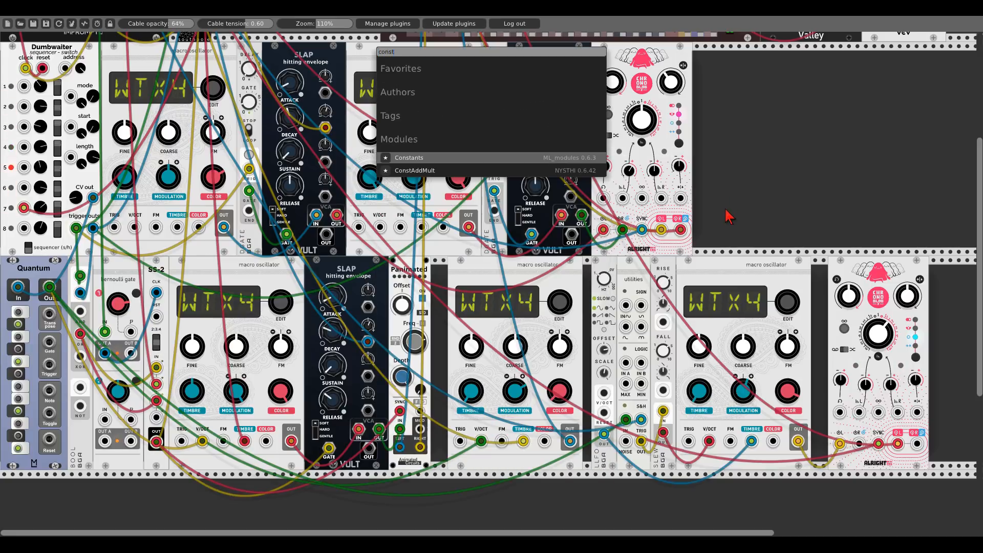
{"action": "key", "text": "Return"}
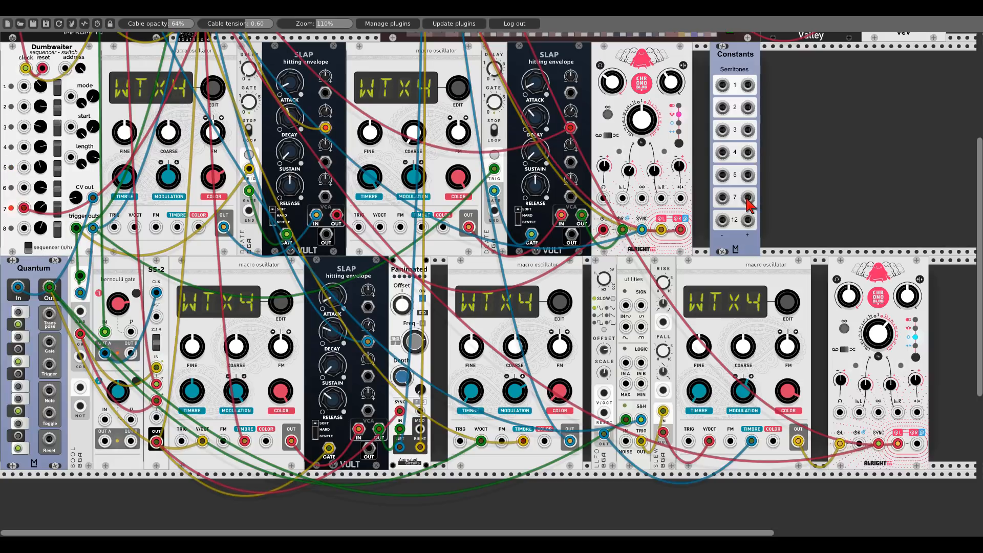
{"action": "left_click_drag", "start_coordinate": [748, 199], "coordinate": [50, 320]}
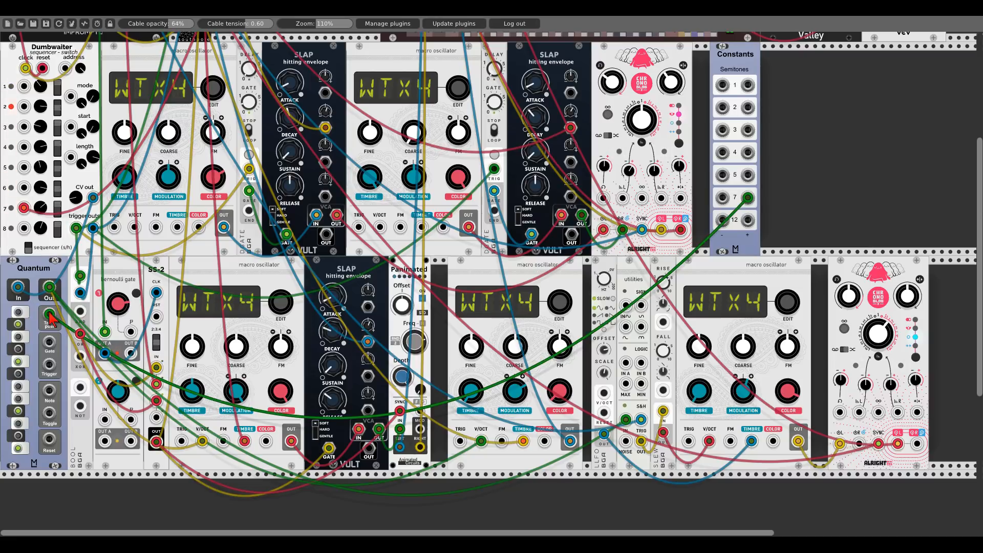
{"action": "left_click_drag", "start_coordinate": [51, 316], "coordinate": [54, 321]}
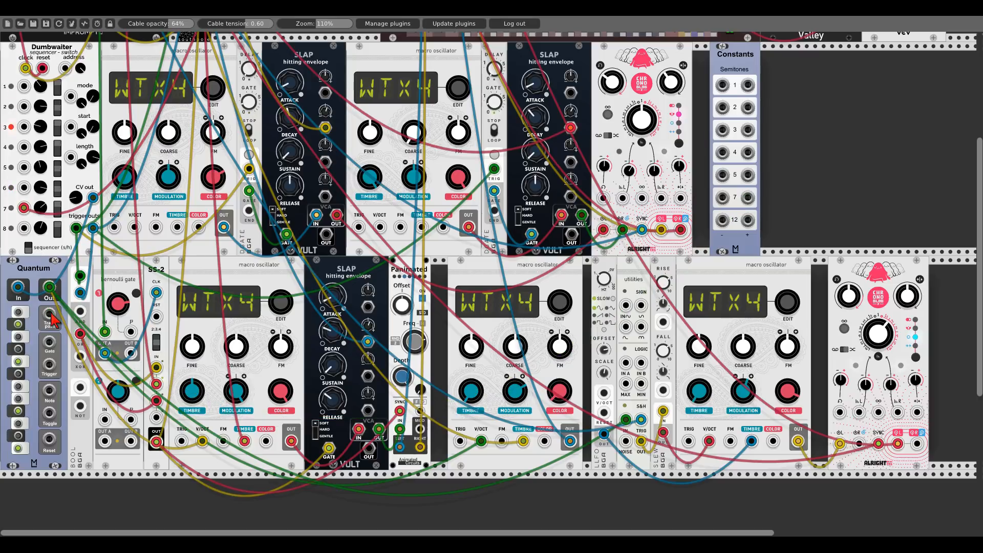
- Delete the Constants module
{"action": "scroll", "coordinate": [797, 182], "scroll_direction": "up", "scroll_amount": 5}
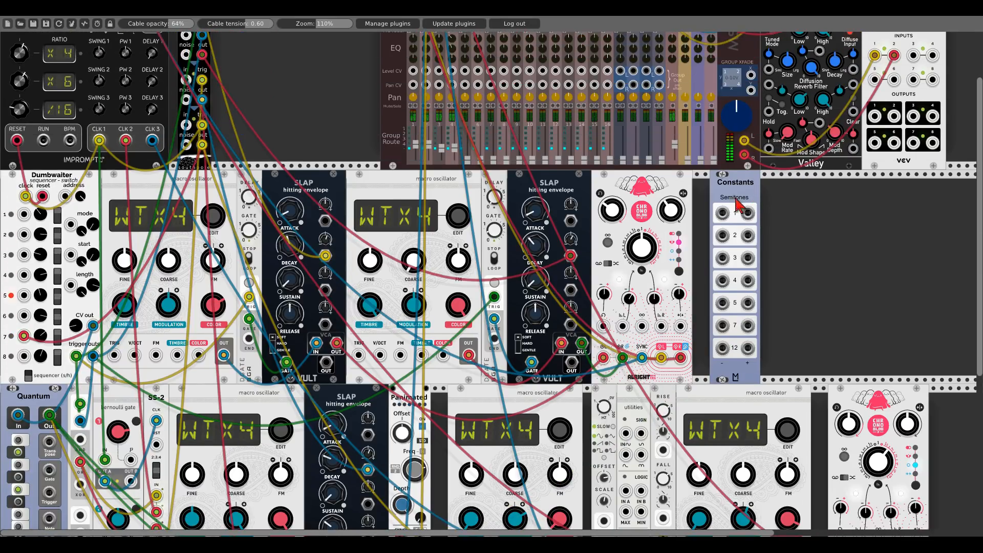
{"action": "scroll", "coordinate": [700, 235], "scroll_direction": "up", "scroll_amount": 2}
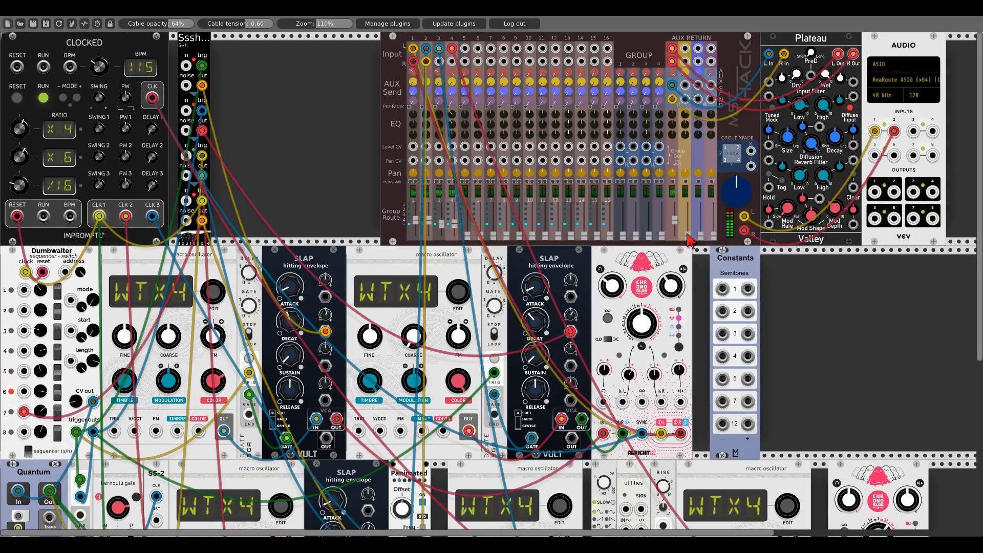
{"action": "right_click", "coordinate": [720, 256]}
{"action": "left_click", "coordinate": [733, 356]}
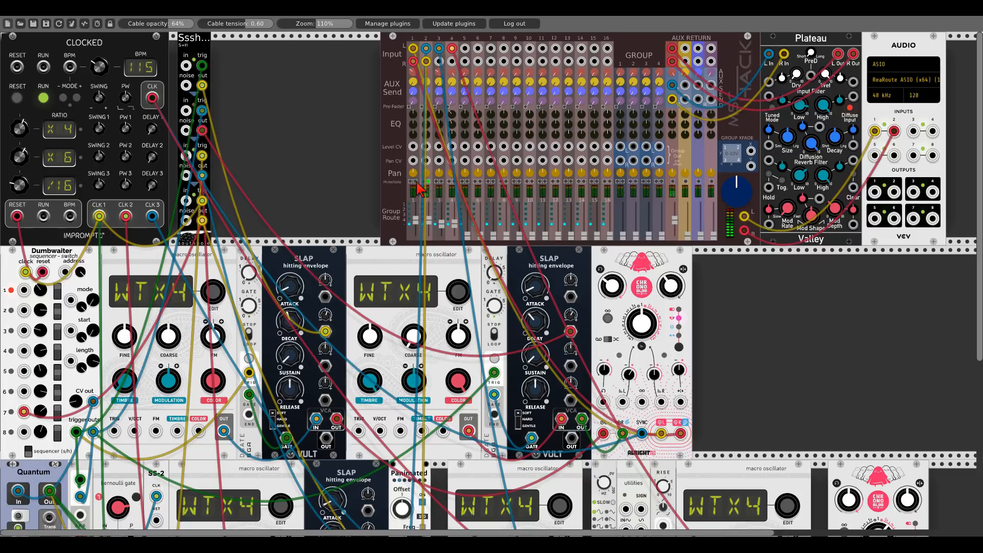
- Toggle the mute buttons on mixer channels 3 and 1
{"action": "scroll", "coordinate": [333, 194], "scroll_direction": "down", "scroll_amount": 5}
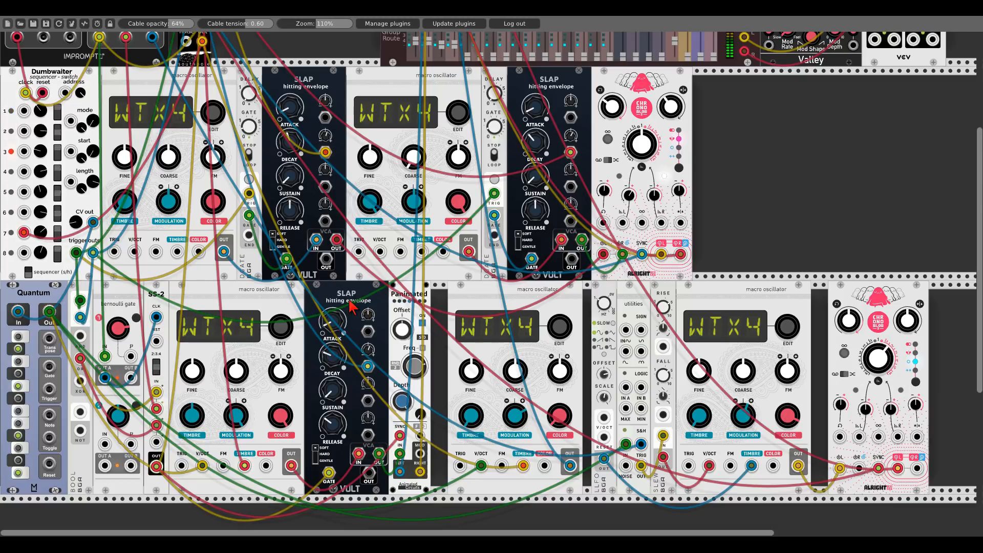
{"action": "scroll", "coordinate": [353, 307], "scroll_direction": "up", "scroll_amount": 5}
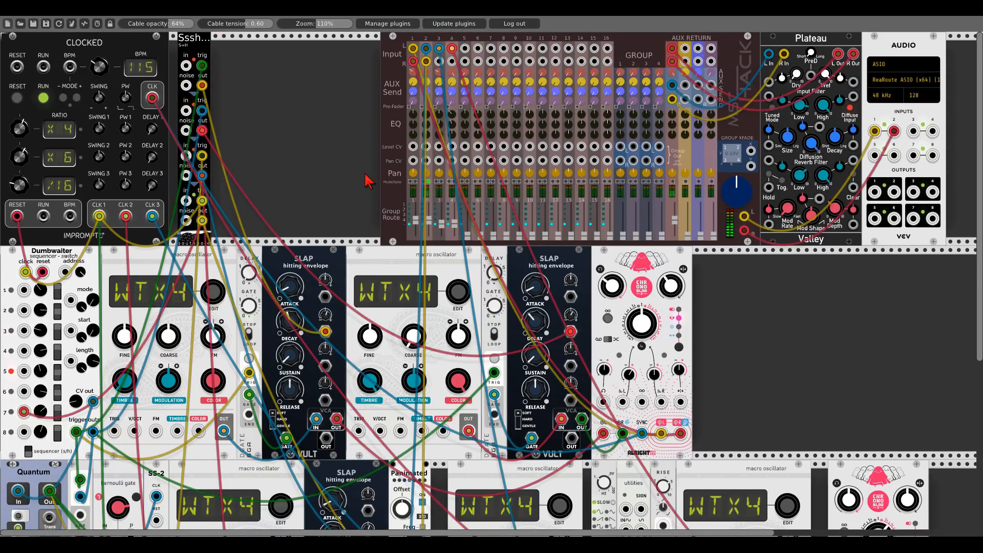
{"action": "left_click", "coordinate": [439, 182]}
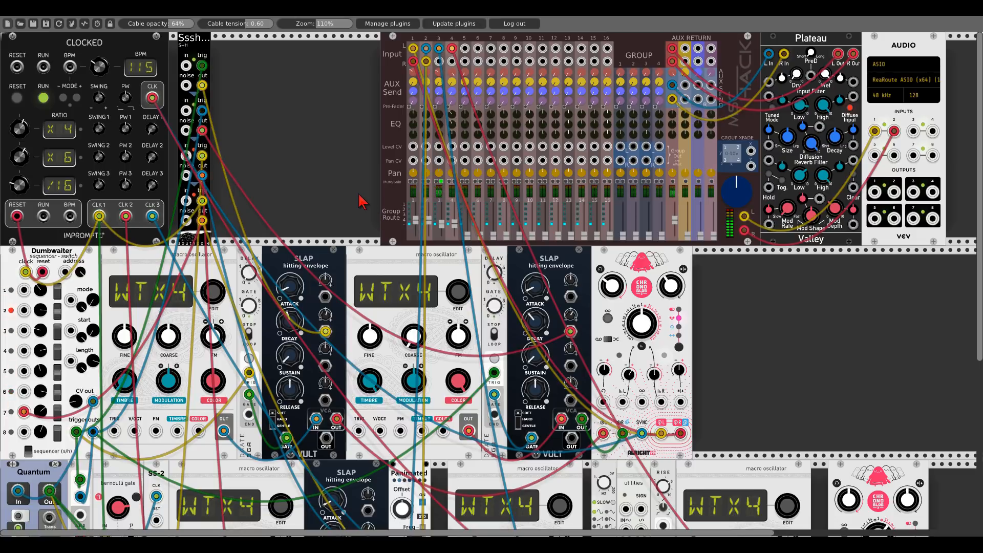
{"action": "left_click", "coordinate": [415, 182]}
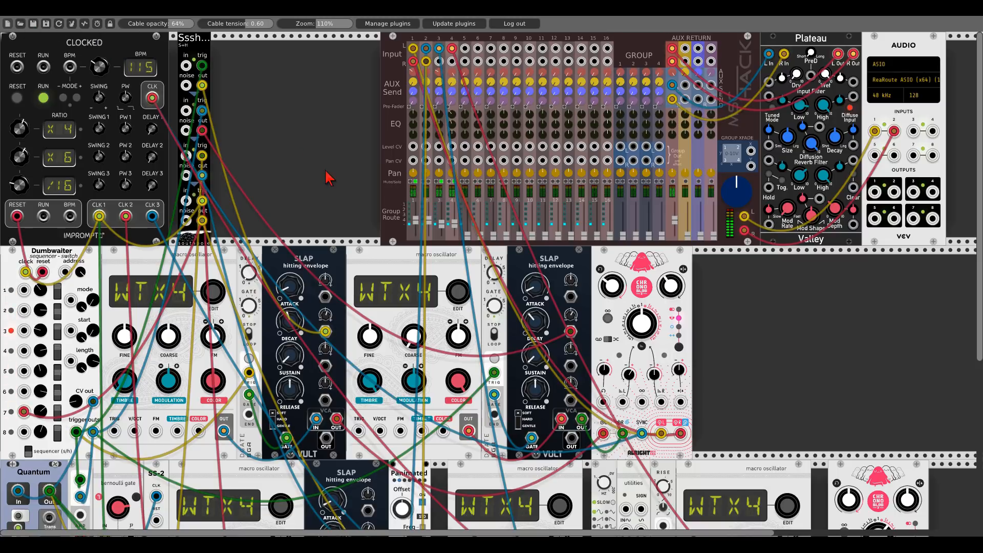
- Duplicate the last macro oscillator and place the copy at the end of the top row
{"action": "scroll", "coordinate": [779, 351], "scroll_direction": "down", "scroll_amount": 5}
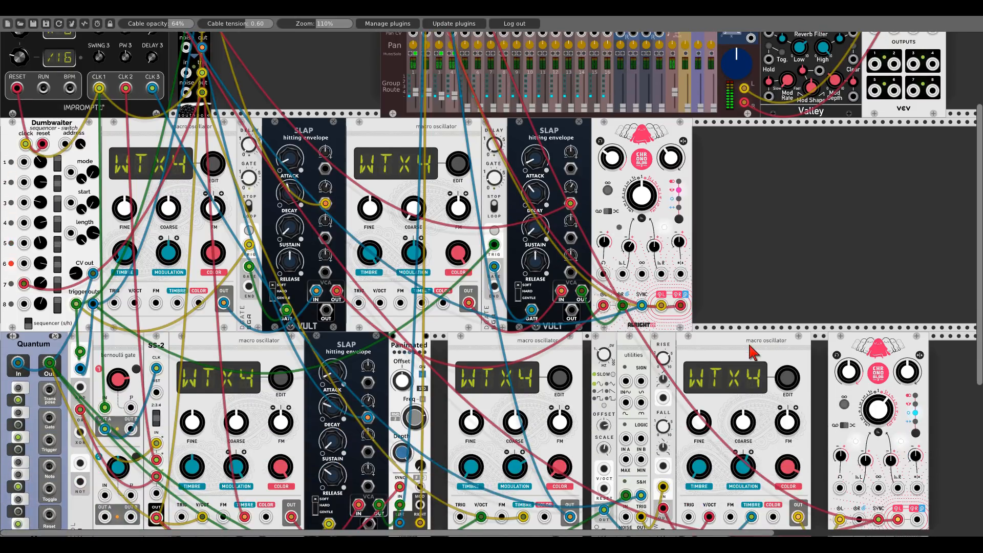
{"action": "key", "text": "ctrl+d"}
{"action": "scroll", "coordinate": [738, 399], "scroll_direction": "down", "scroll_amount": 5}
{"action": "left_click_drag", "start_coordinate": [743, 441], "coordinate": [788, 144]}
{"action": "scroll", "coordinate": [794, 159], "scroll_direction": "up", "scroll_amount": 5}
- Toggle the DRFT option in the macro oscillators' options
{"action": "right_click", "coordinate": [766, 137]}
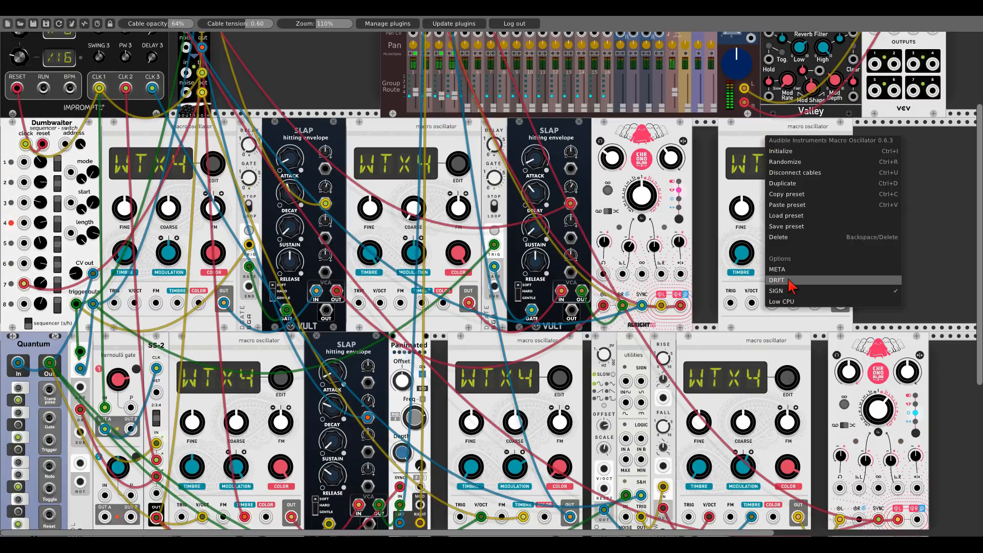
{"action": "left_click", "coordinate": [711, 241]}
{"action": "scroll", "coordinate": [712, 243], "scroll_direction": "down", "scroll_amount": 4}
{"action": "right_click", "coordinate": [723, 250]}
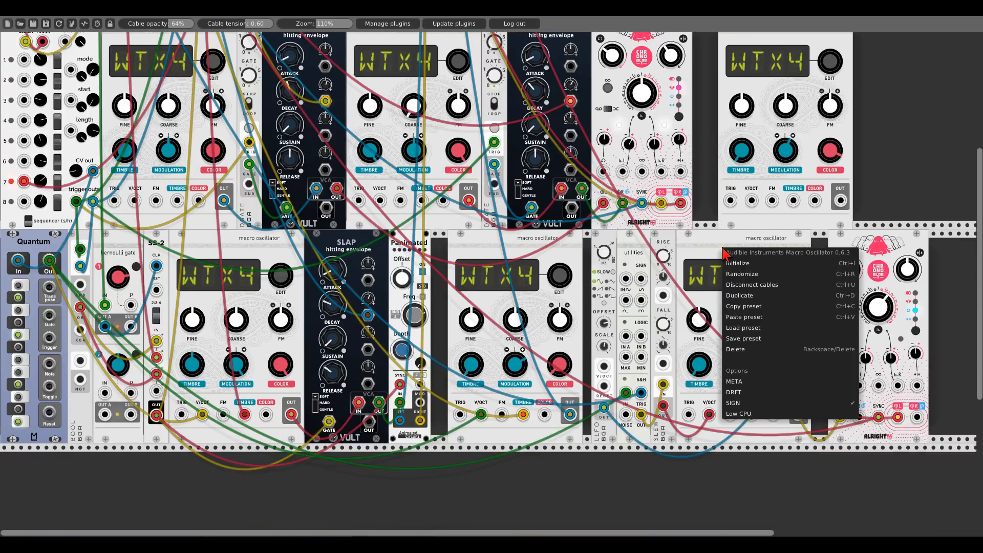
{"action": "left_click", "coordinate": [734, 390]}
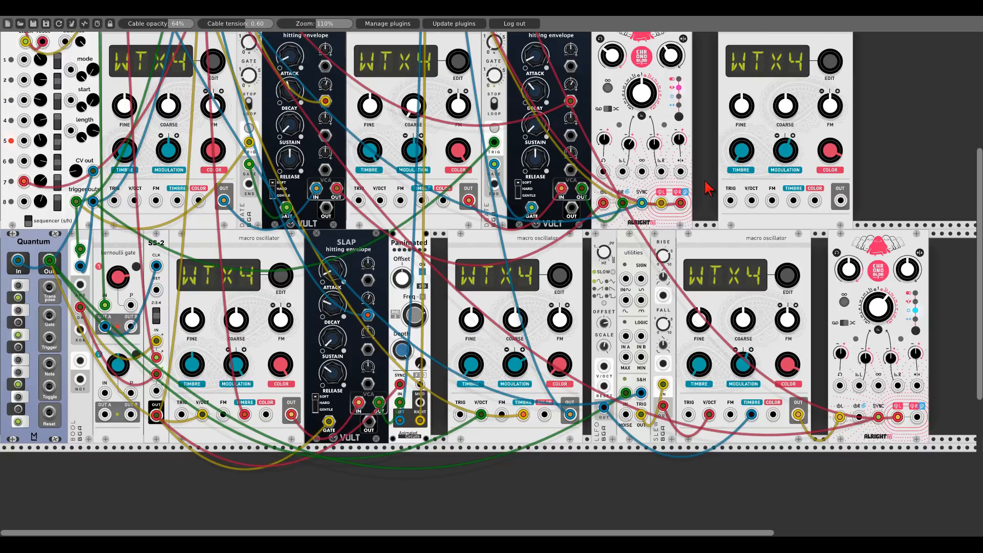
- Add a Spank drum envelope beside the new macro oscillator
{"action": "scroll", "coordinate": [705, 180], "scroll_direction": "up", "scroll_amount": 3}
{"action": "left_click_drag", "start_coordinate": [883, 146], "coordinate": [627, 168]}
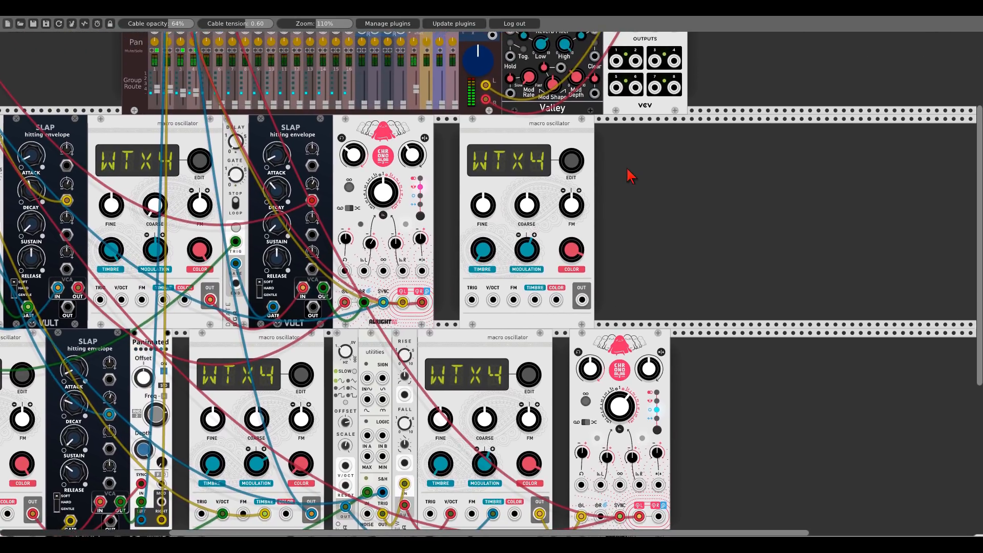
{"action": "right_click", "coordinate": [633, 178]}
{"action": "type", "text": "spank"}
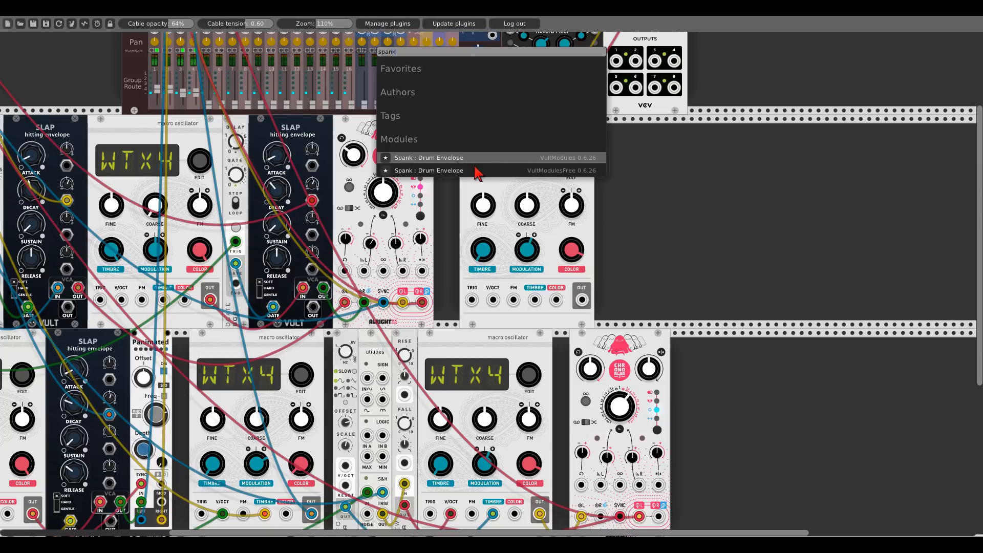
{"action": "left_click", "coordinate": [477, 171]}
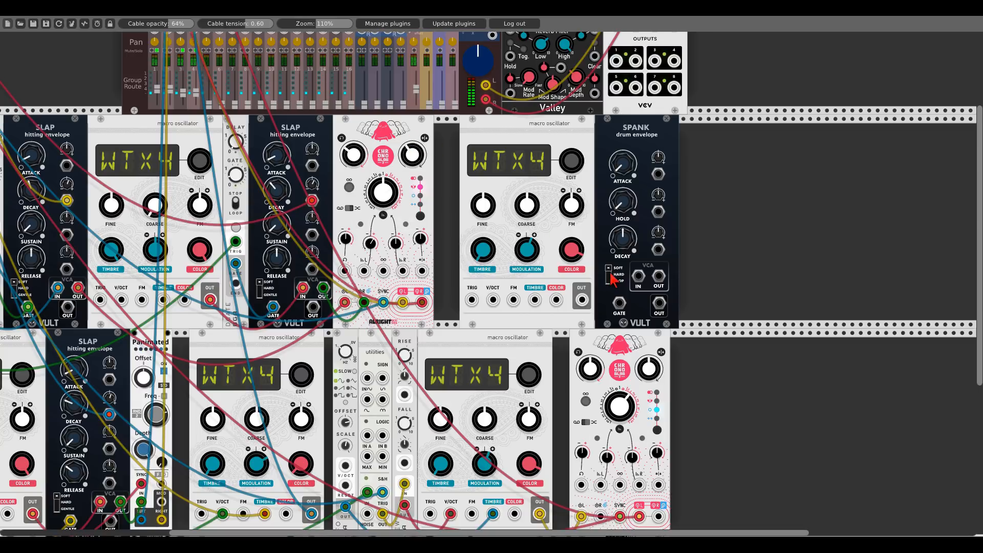
- Patch the new oscillator's output into the Spank VCA input and the VCA output into mixer channel 5
{"action": "left_click_drag", "start_coordinate": [582, 300], "coordinate": [638, 276]}
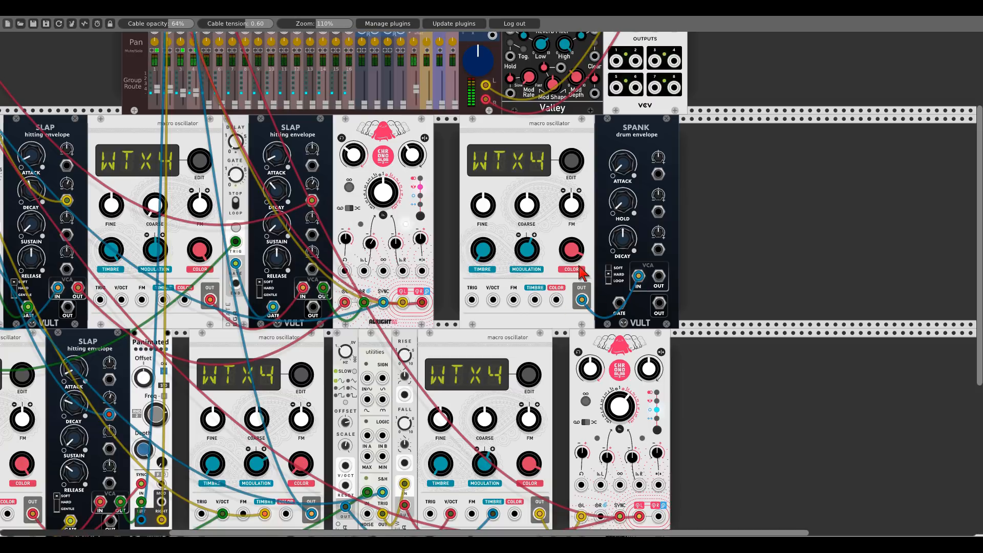
{"action": "left_click_drag", "start_coordinate": [659, 277], "coordinate": [206, 48]}
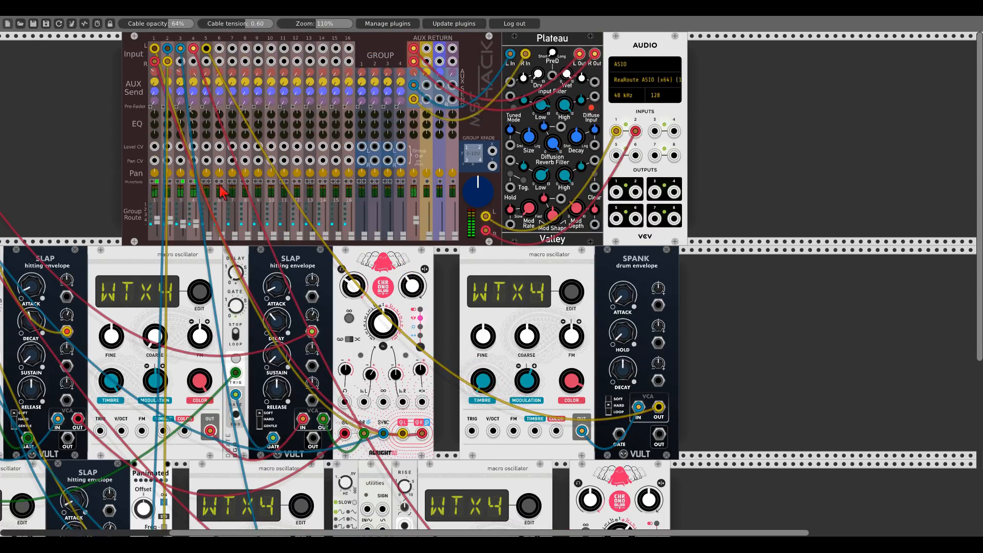
- Toggle the mute buttons on mixer channels 3 and 1 again
{"action": "left_click", "coordinate": [183, 182]}
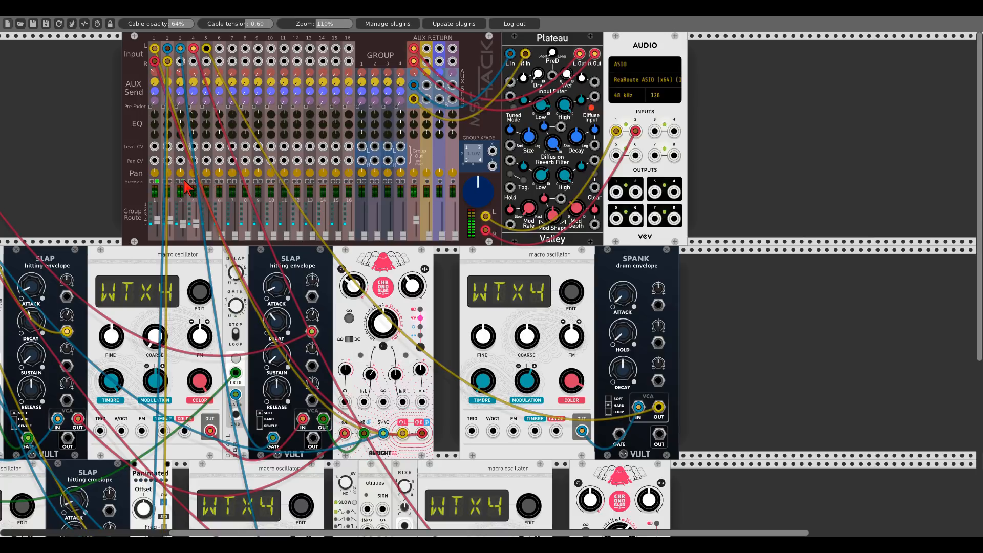
{"action": "left_click", "coordinate": [157, 181]}
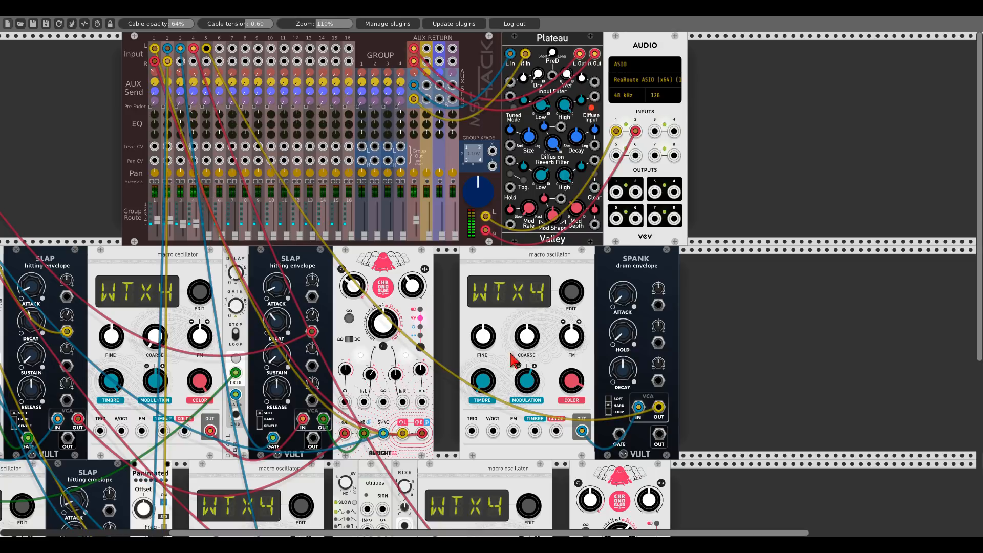
- Patch the Impromptu CLK 1 output into the Spank gate input
{"action": "left_click_drag", "start_coordinate": [623, 437], "coordinate": [619, 433]}
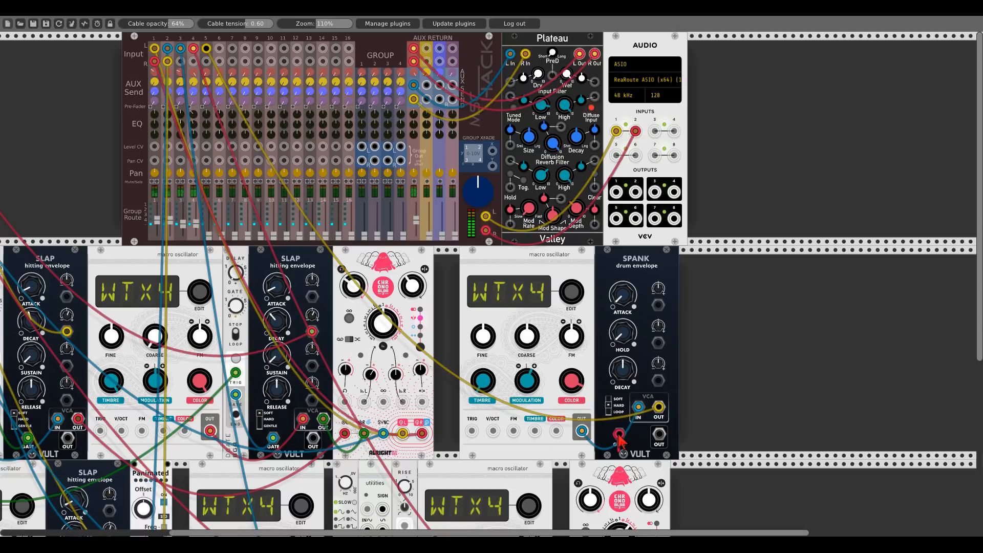
{"action": "left_click_drag", "start_coordinate": [619, 433], "coordinate": [620, 435]}
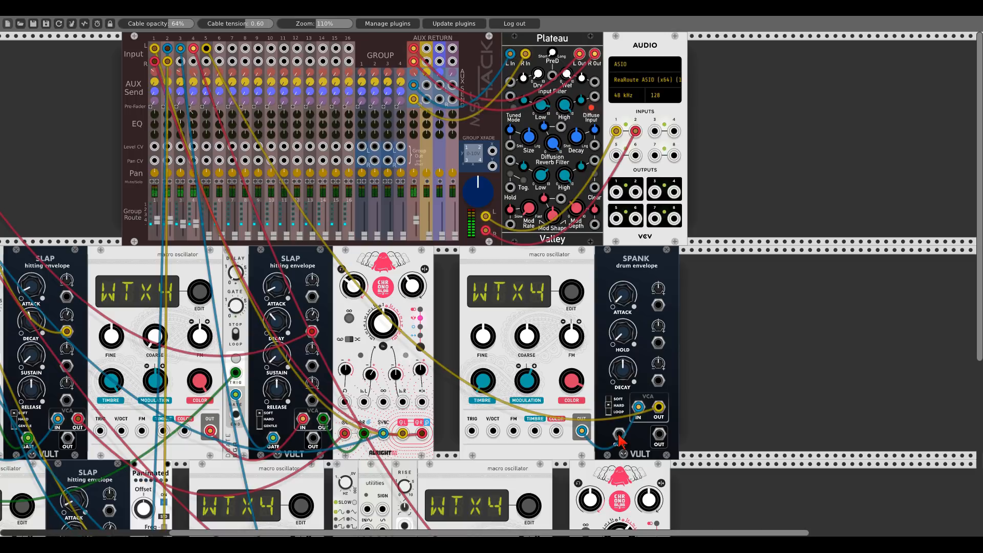
{"action": "left_click_drag", "start_coordinate": [84, 180], "coordinate": [308, 165]}
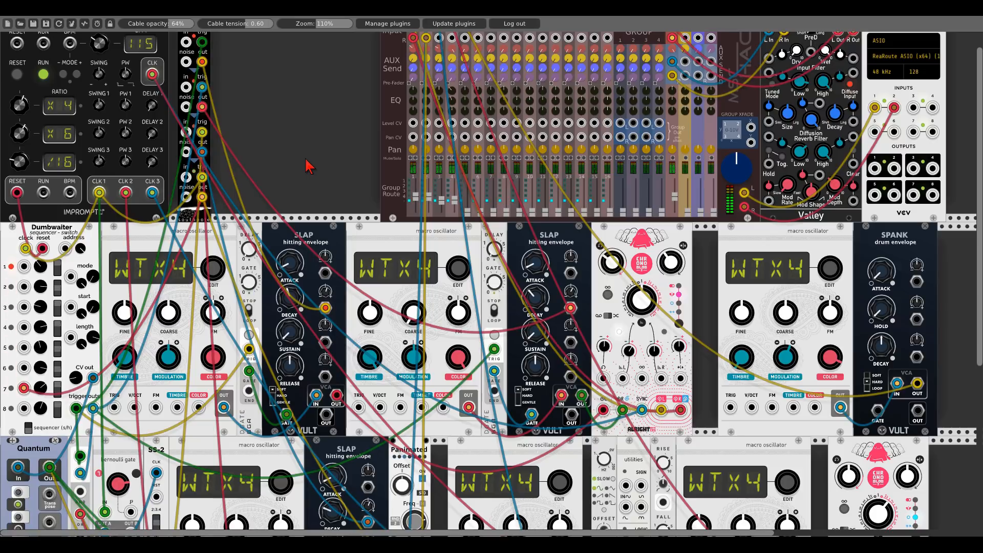
{"action": "left_click_drag", "start_coordinate": [878, 410], "coordinate": [100, 193]}
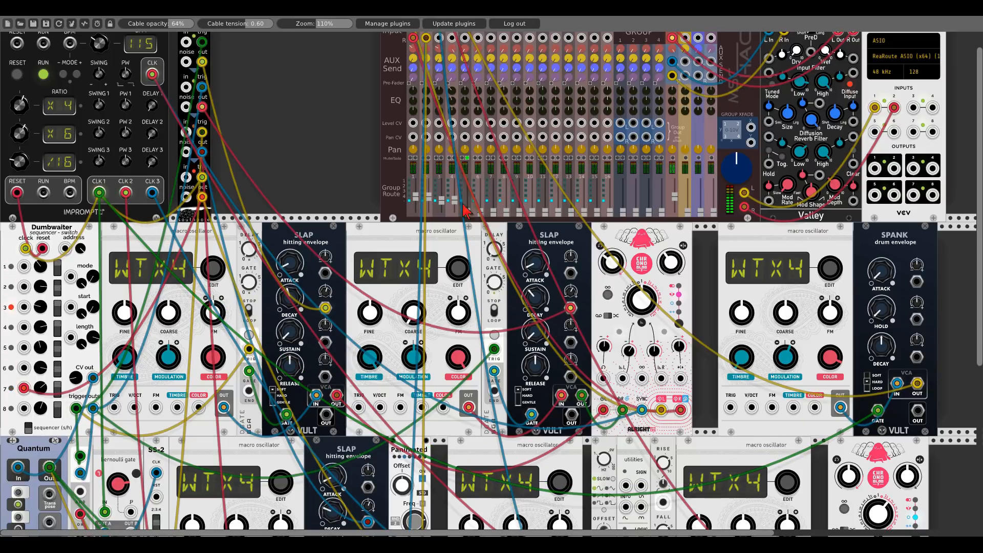
- Turn down the new oscillator's COLOR knob
{"action": "left_click_drag", "start_coordinate": [467, 211], "coordinate": [467, 198]}
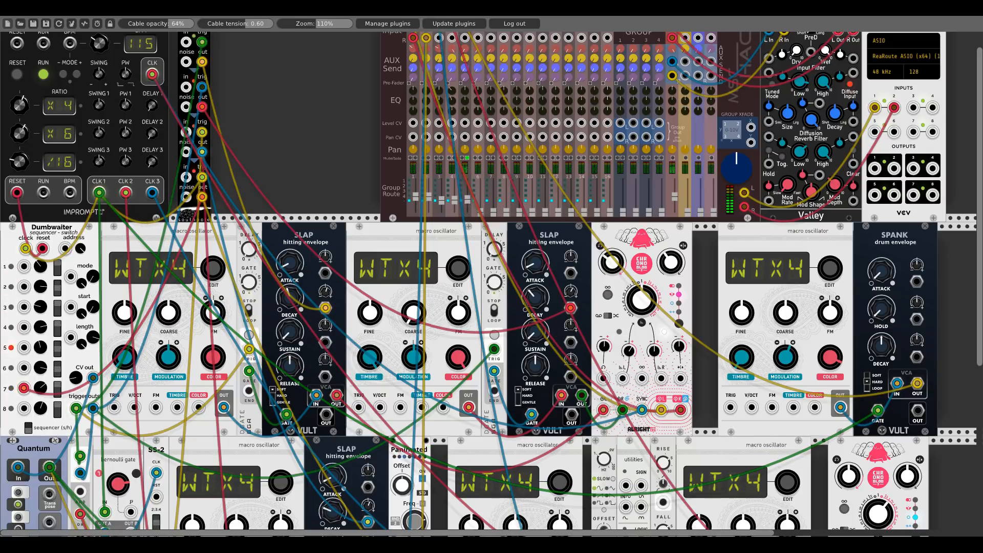
{"action": "left_click_drag", "start_coordinate": [343, 157], "coordinate": [116, 144]}
{"action": "scroll", "coordinate": [570, 327], "scroll_direction": "up", "scroll_amount": 1}
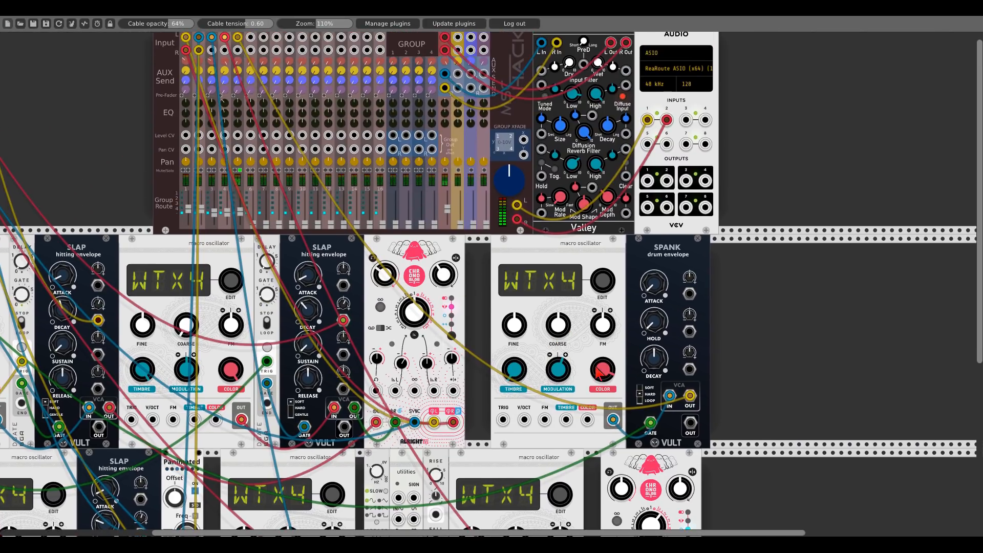
{"action": "left_click_drag", "start_coordinate": [608, 383], "coordinate": [608, 396]}
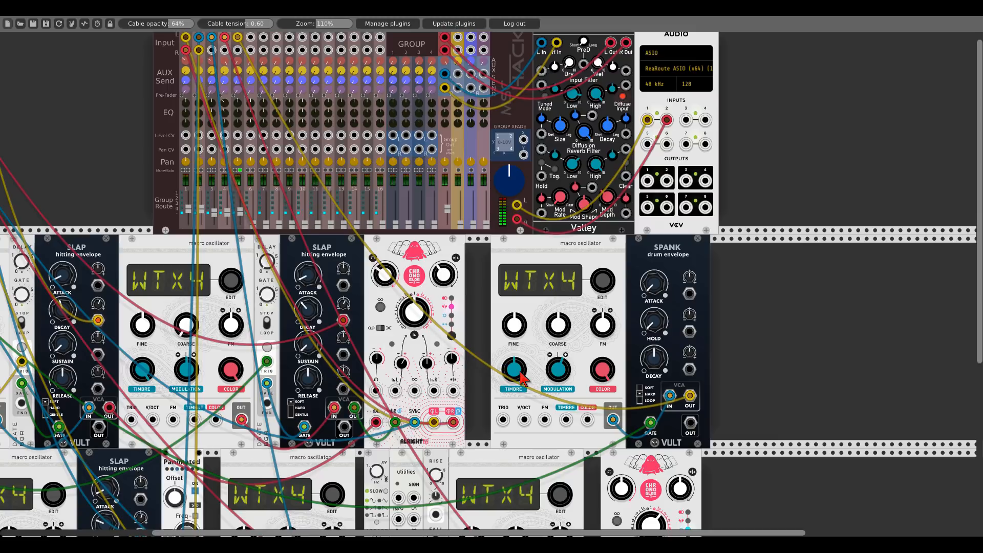
- Patch the lower-right macro oscillator's output into the new oscillator's FM input
{"action": "scroll", "coordinate": [571, 427], "scroll_direction": "left", "scroll_amount": 5}
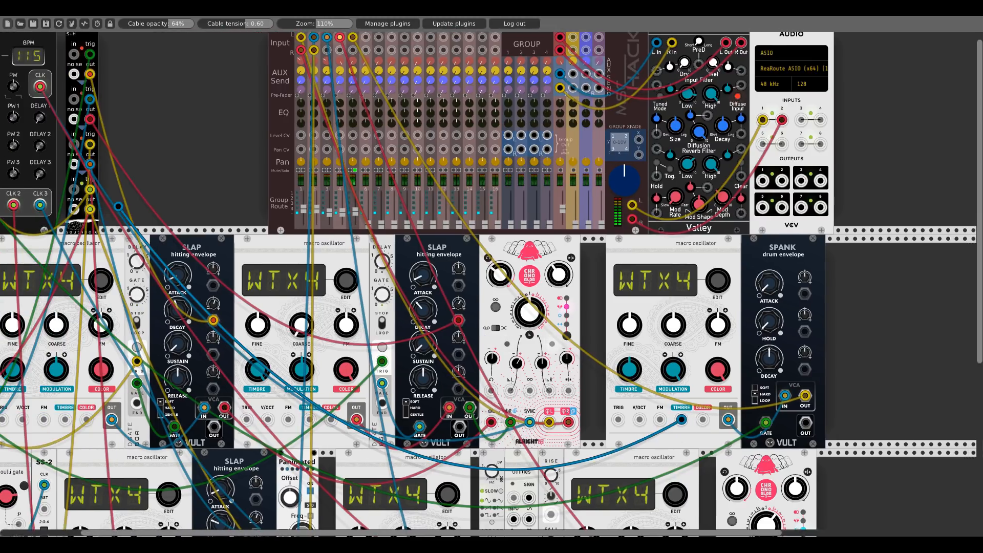
{"action": "left_click_drag", "start_coordinate": [137, 204], "coordinate": [128, 209]}
{"action": "left_click_drag", "start_coordinate": [635, 258], "coordinate": [495, 252]}
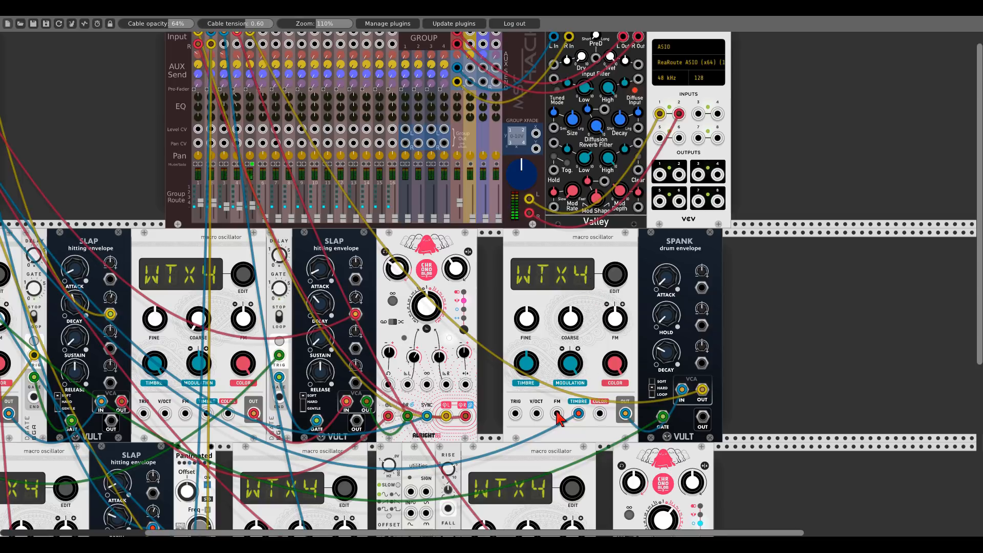
{"action": "left_click_drag", "start_coordinate": [557, 413], "coordinate": [584, 452]}
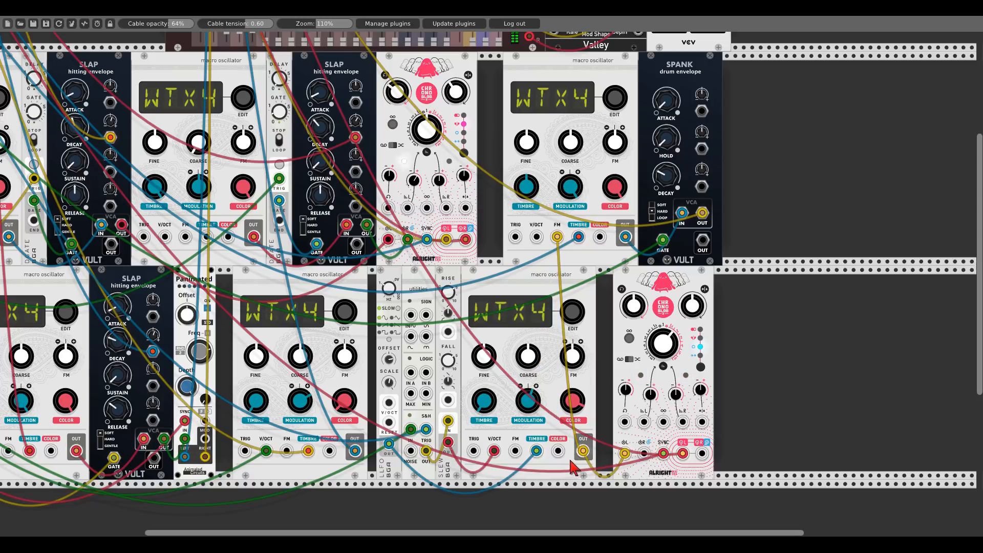
- Raise the new oscillator's TIMBRE and COLOR knobs and slightly adjust the Spank DECAY knob
{"action": "scroll", "coordinate": [598, 293], "scroll_direction": "up", "scroll_amount": 2}
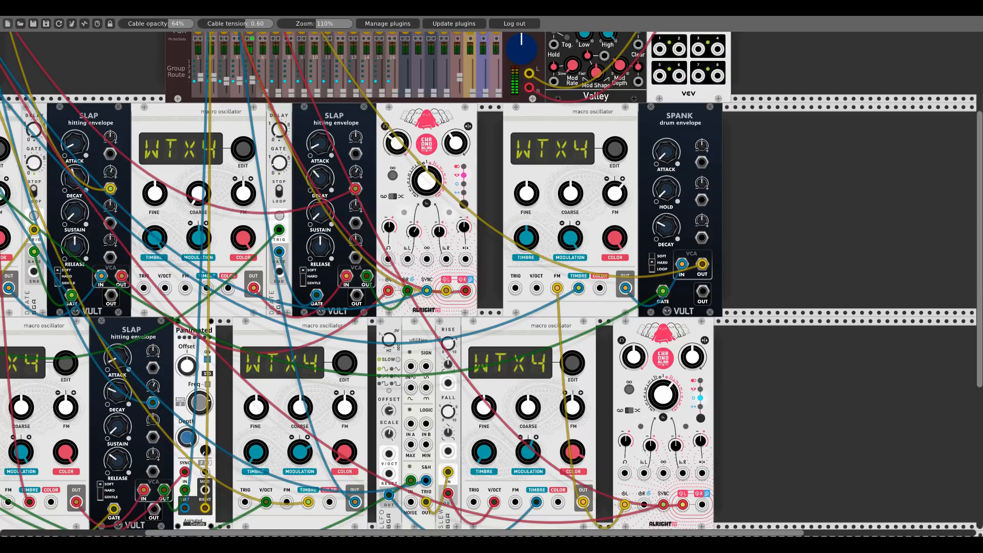
{"action": "scroll", "coordinate": [491, 284], "scroll_direction": "up", "scroll_amount": 1}
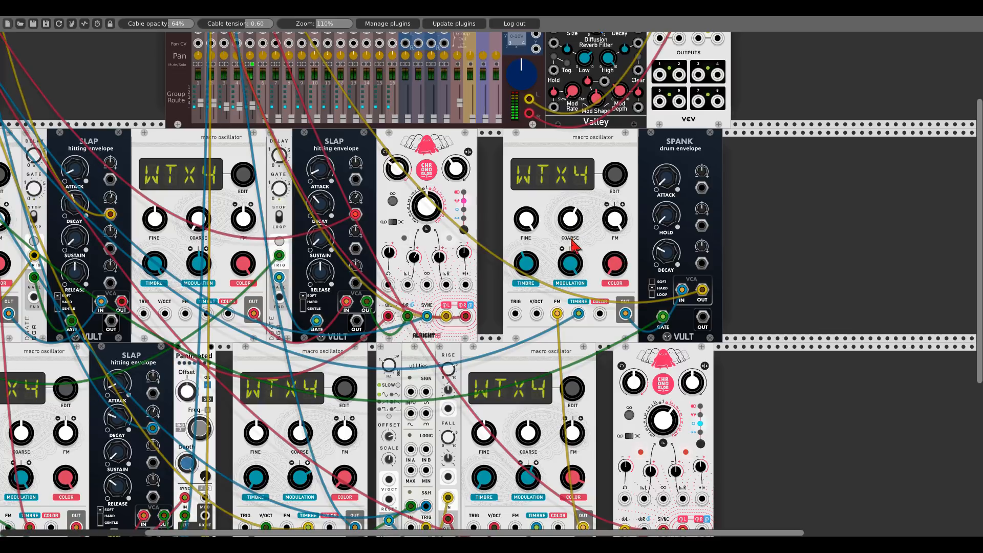
{"action": "left_click_drag", "start_coordinate": [530, 265], "coordinate": [531, 149]}
{"action": "left_click_drag", "start_coordinate": [611, 271], "coordinate": [611, 235]}
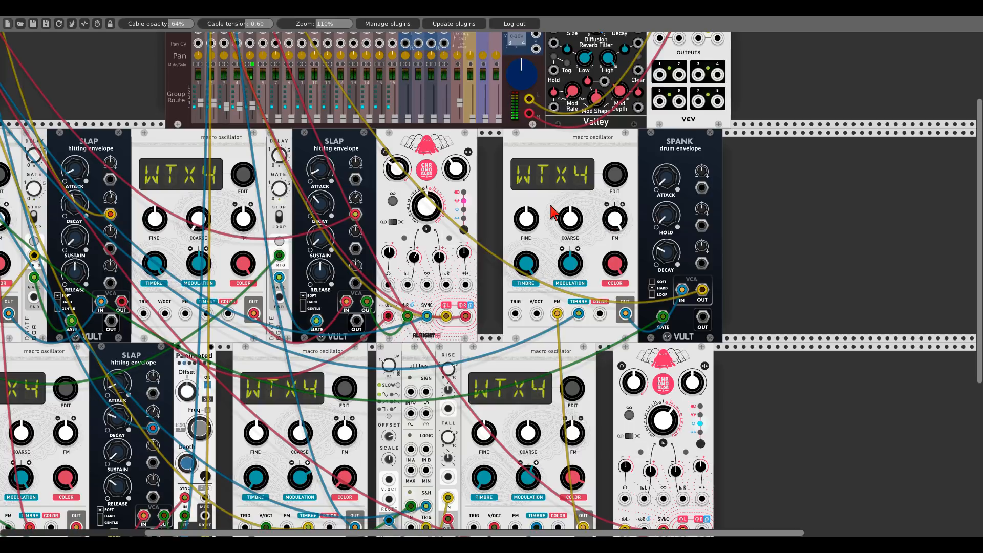
{"action": "left_click_drag", "start_coordinate": [661, 248], "coordinate": [661, 255]}
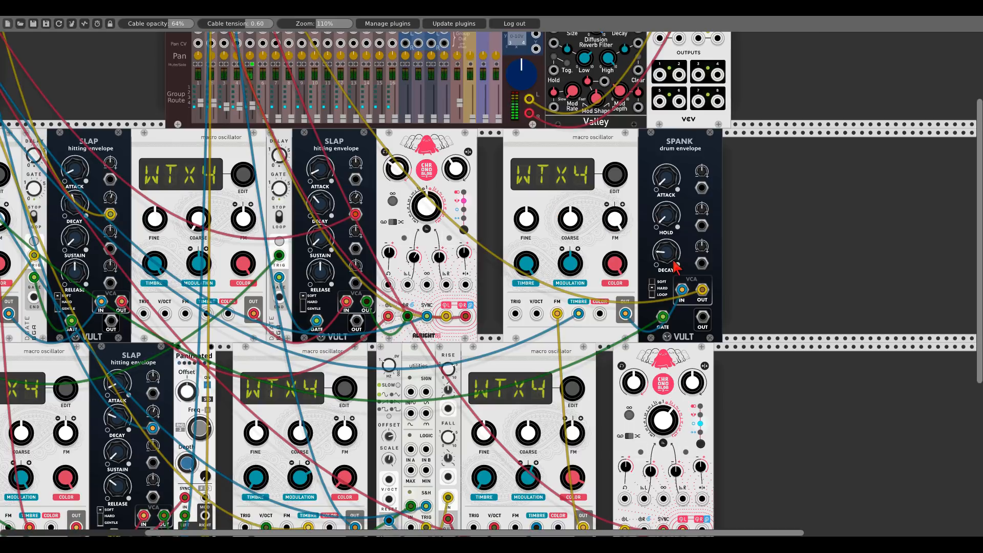
- Patch Sssh noise outputs into the new oscillator's TIMBRE and COLOR CV inputs
{"action": "scroll", "coordinate": [318, 154], "scroll_direction": "up", "scroll_amount": 5}
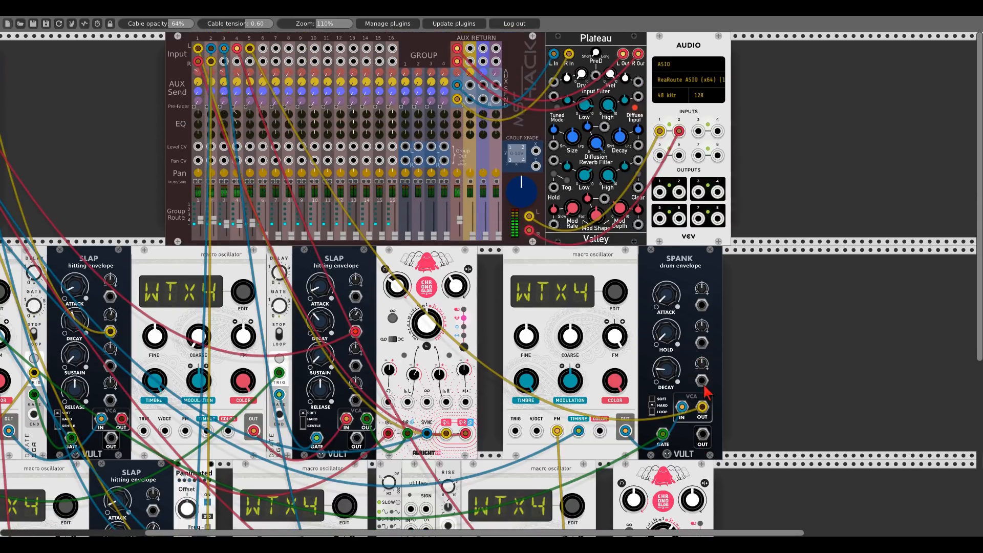
{"action": "scroll", "coordinate": [221, 175], "scroll_direction": "left", "scroll_amount": 8}
{"action": "left_click_drag", "start_coordinate": [204, 214], "coordinate": [172, 221]}
{"action": "left_click_drag", "start_coordinate": [889, 351], "coordinate": [650, 304]}
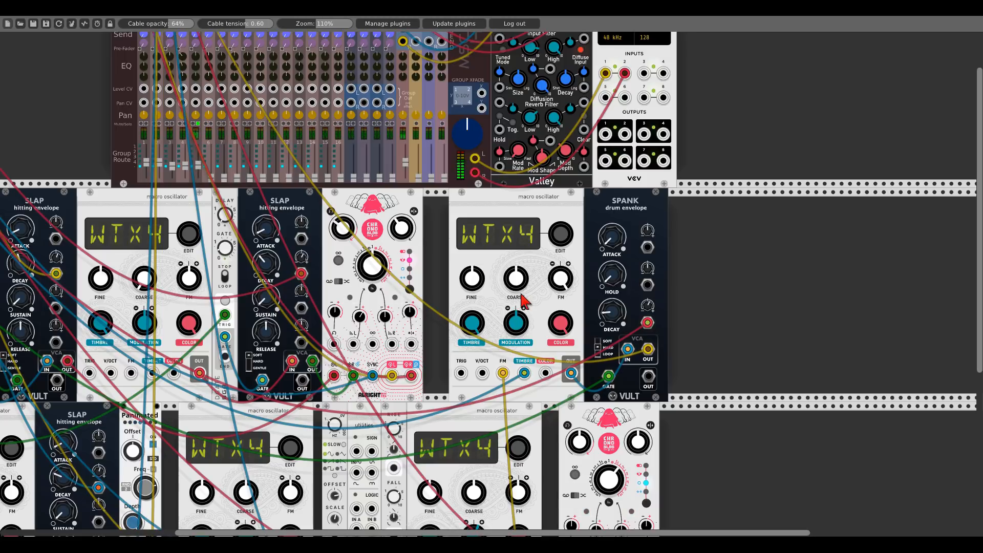
{"action": "left_click_drag", "start_coordinate": [440, 260], "coordinate": [651, 282]}
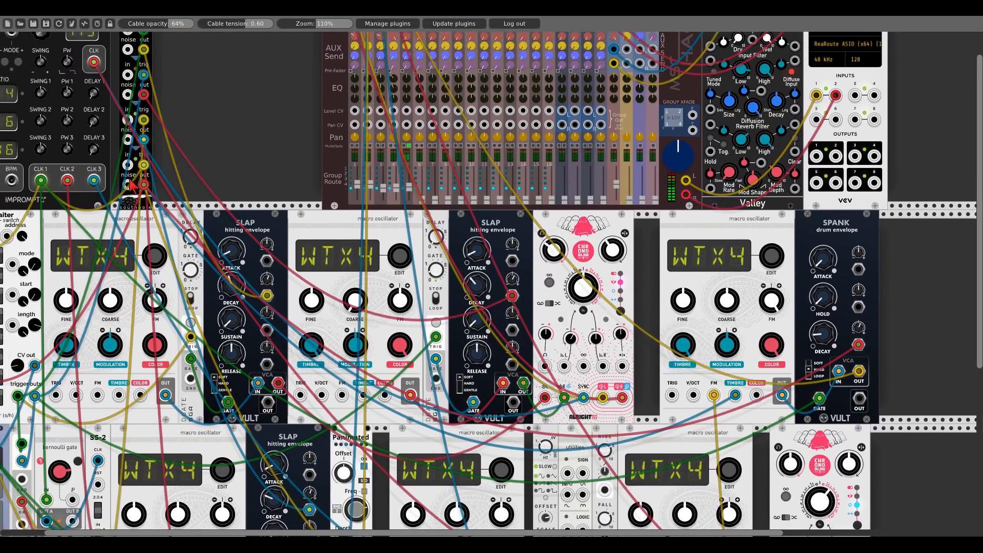
{"action": "scroll", "coordinate": [164, 175], "scroll_direction": "up", "scroll_amount": 2}
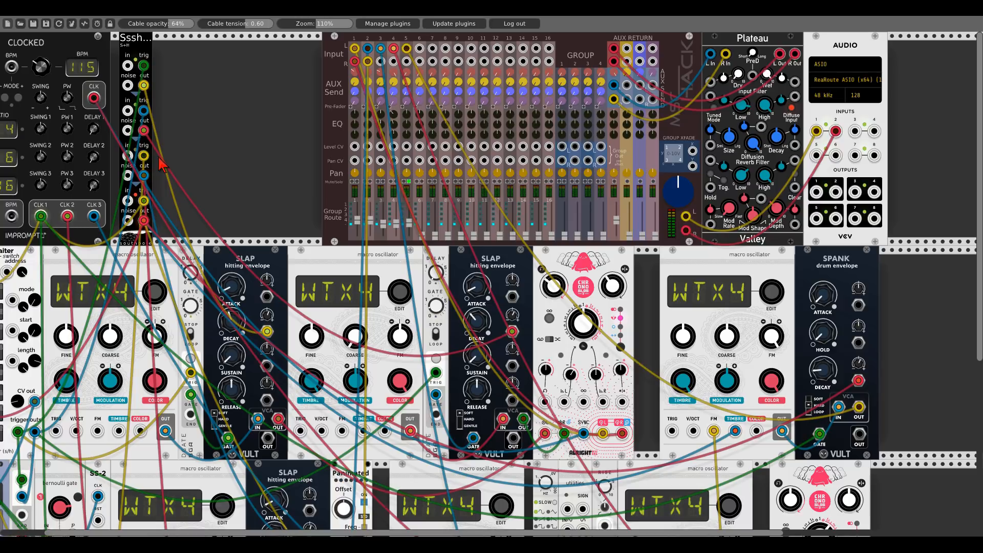
{"action": "left_click_drag", "start_coordinate": [128, 221], "coordinate": [735, 432]}
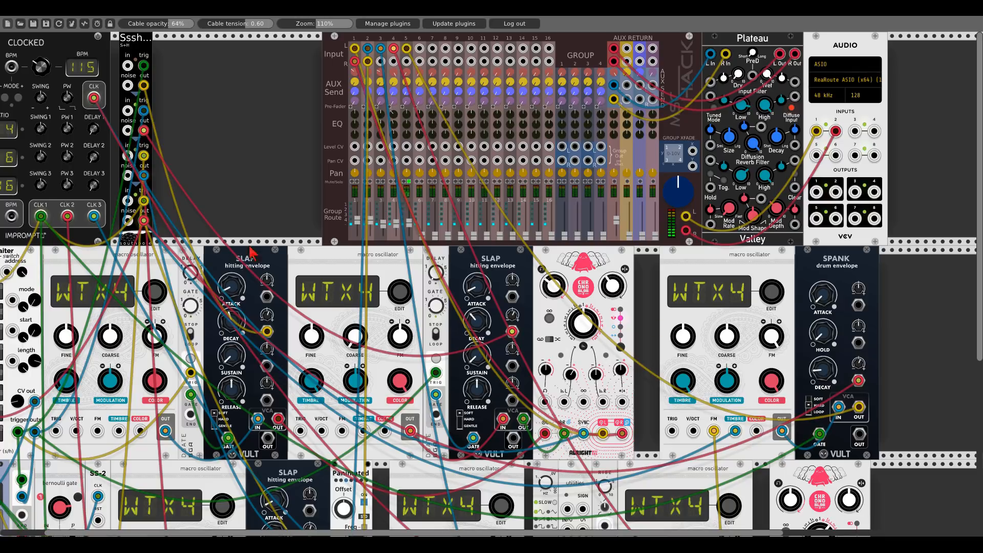
{"action": "left_click_drag", "start_coordinate": [128, 221], "coordinate": [757, 431]}
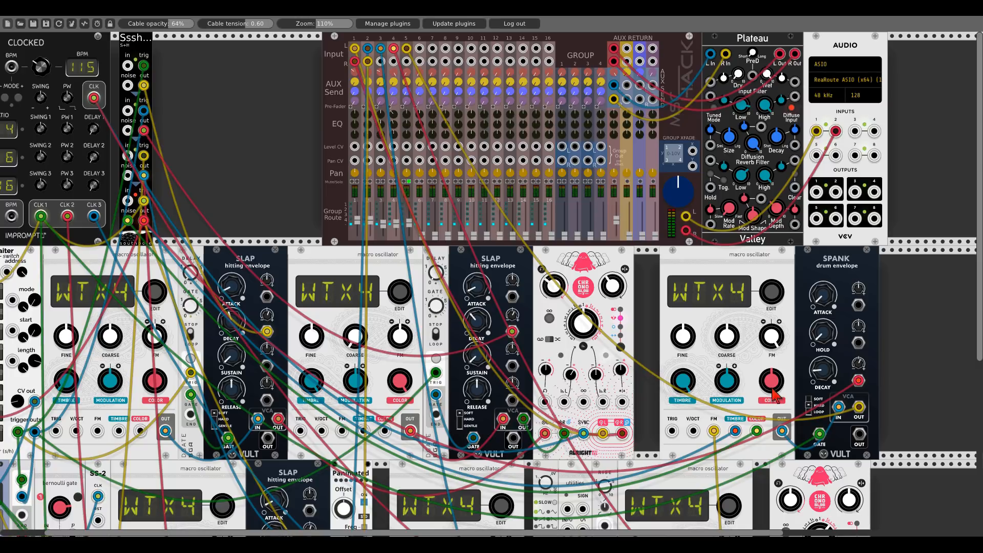
{"action": "left_click_drag", "start_coordinate": [756, 432], "coordinate": [694, 433]}
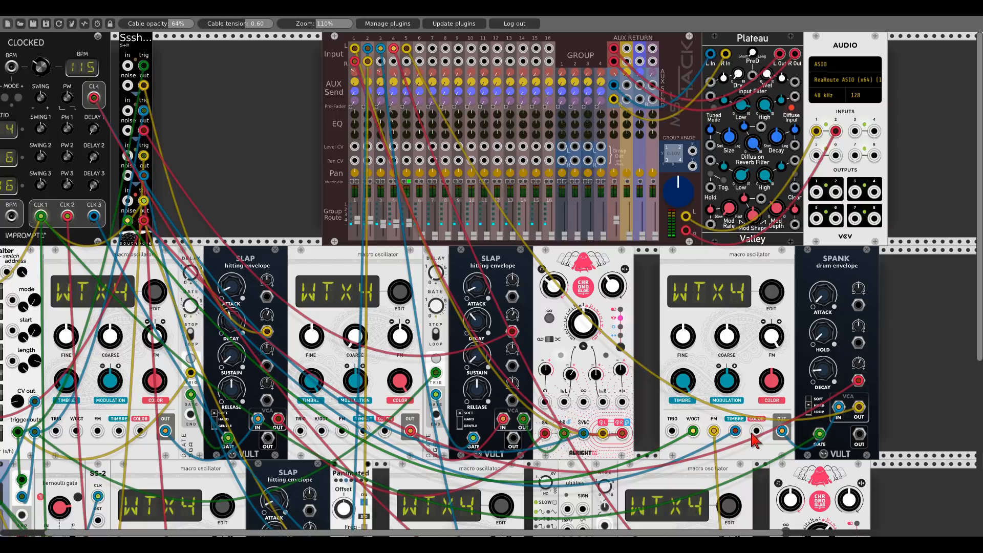
{"action": "left_click_drag", "start_coordinate": [757, 432], "coordinate": [127, 219]}
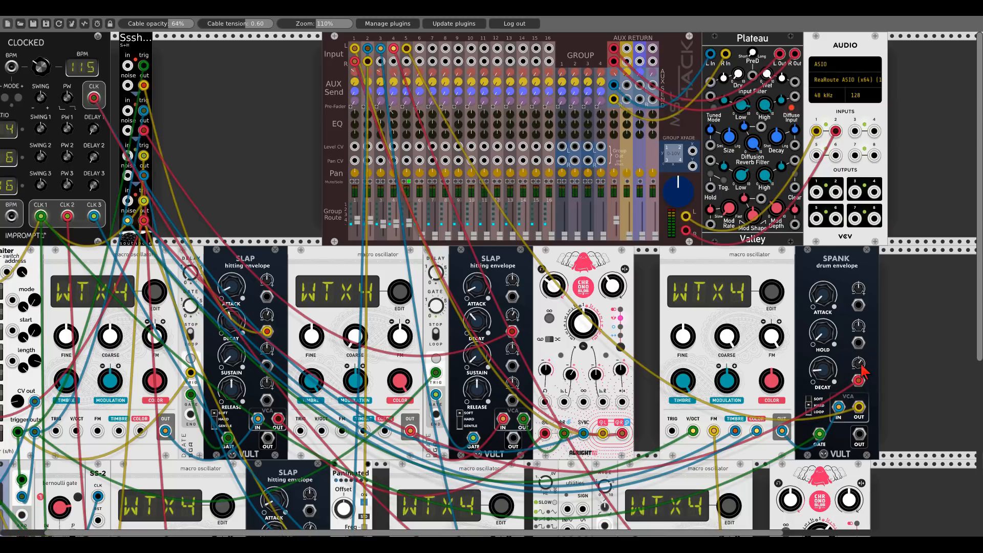
- Toggle the new oscillator's SIGN option off and back on
{"action": "right_click", "coordinate": [757, 272]}
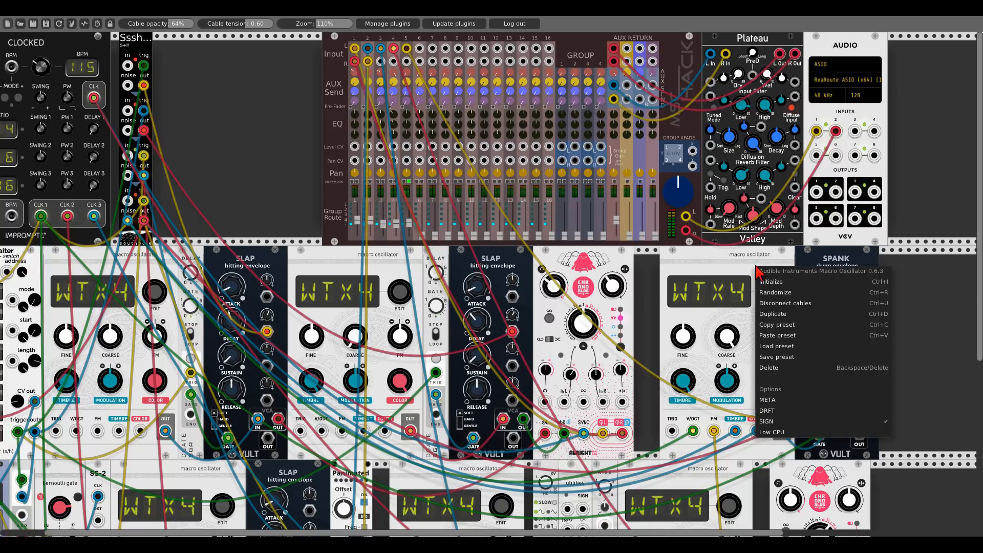
{"action": "left_click", "coordinate": [766, 419]}
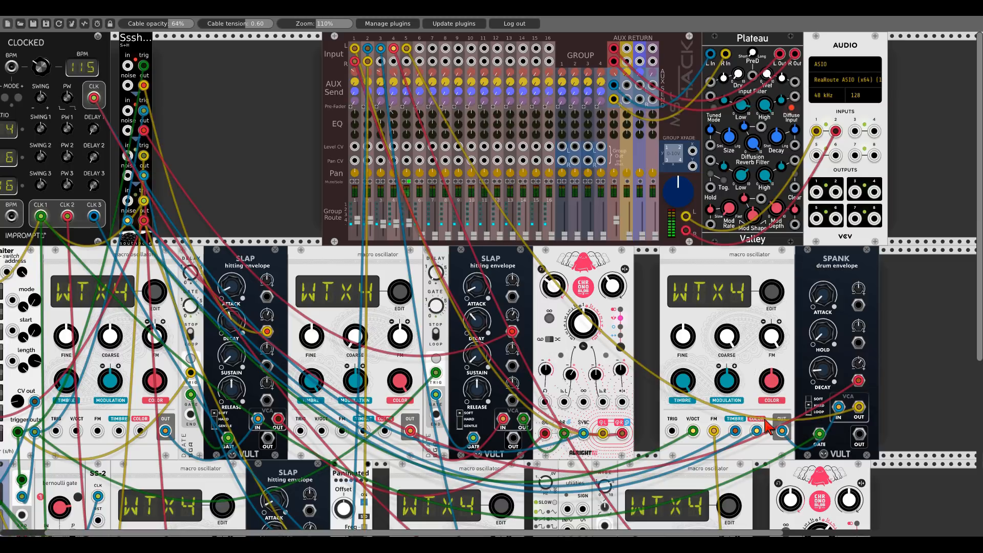
{"action": "right_click", "coordinate": [759, 270]}
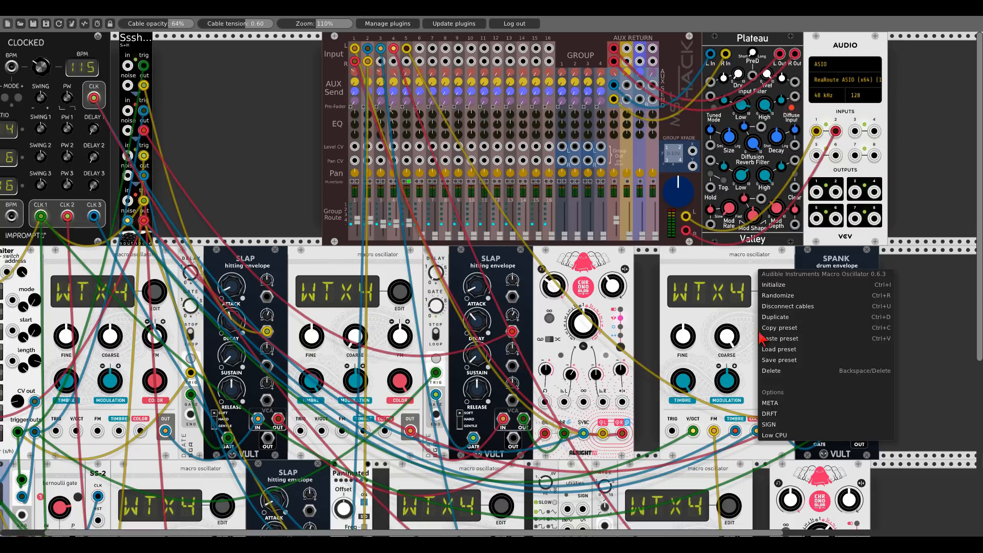
{"action": "left_click", "coordinate": [775, 425]}
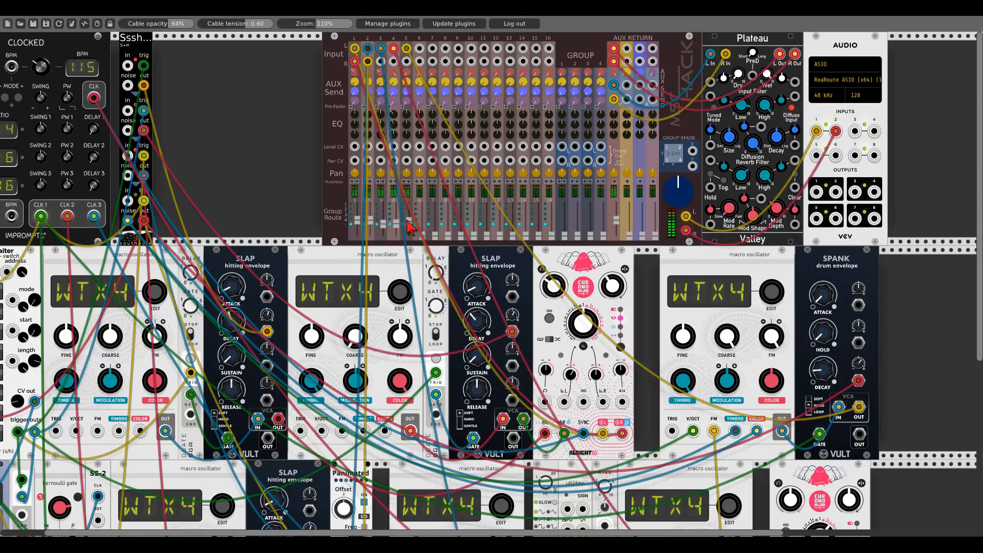
- Duplicate the Panimated module and place the copy to the right of the Spank envelope
{"action": "left_click_drag", "start_coordinate": [920, 308], "coordinate": [711, 263]}
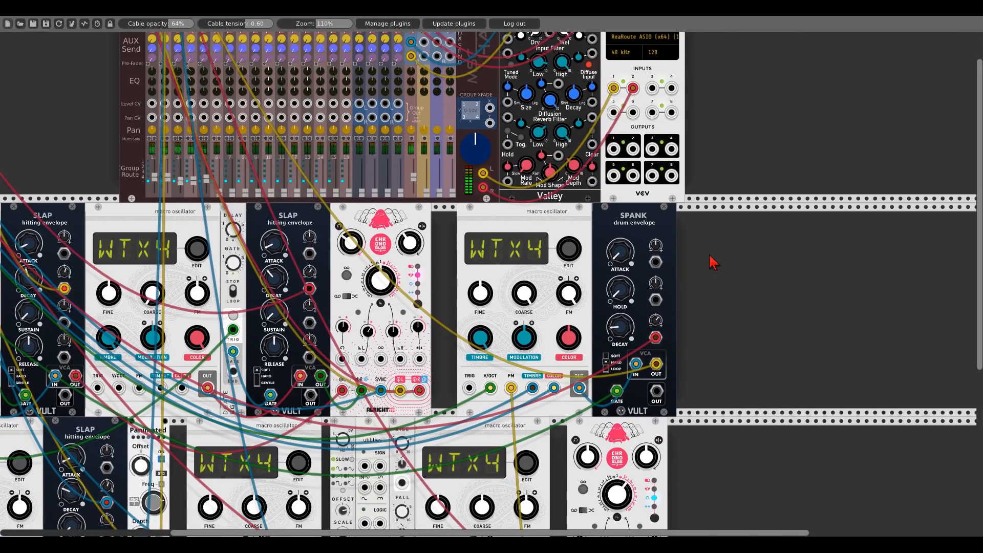
{"action": "right_click", "coordinate": [144, 410]}
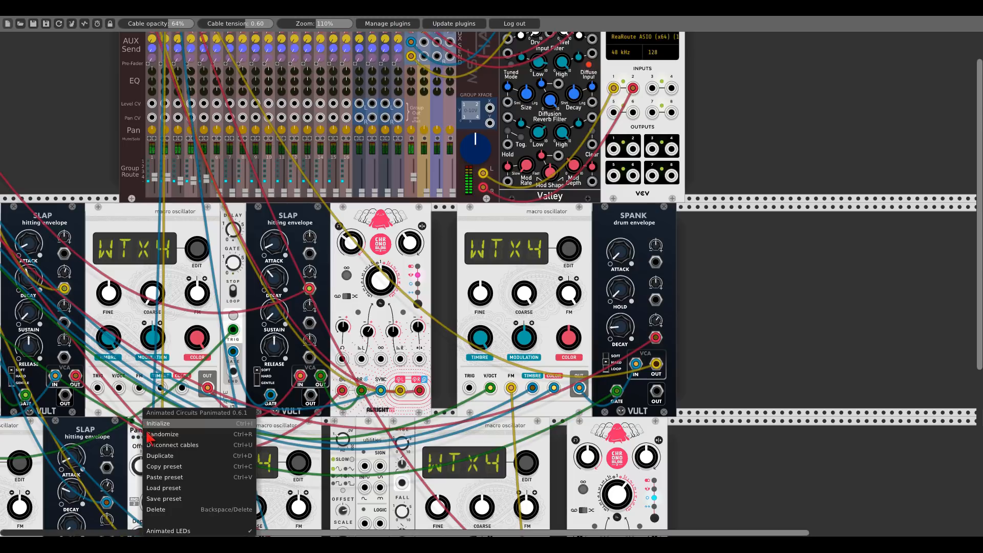
{"action": "left_click", "coordinate": [157, 454]}
{"action": "scroll", "coordinate": [183, 448], "scroll_direction": "down", "scroll_amount": 1}
{"action": "scroll", "coordinate": [182, 448], "scroll_direction": "down", "scroll_amount": 5}
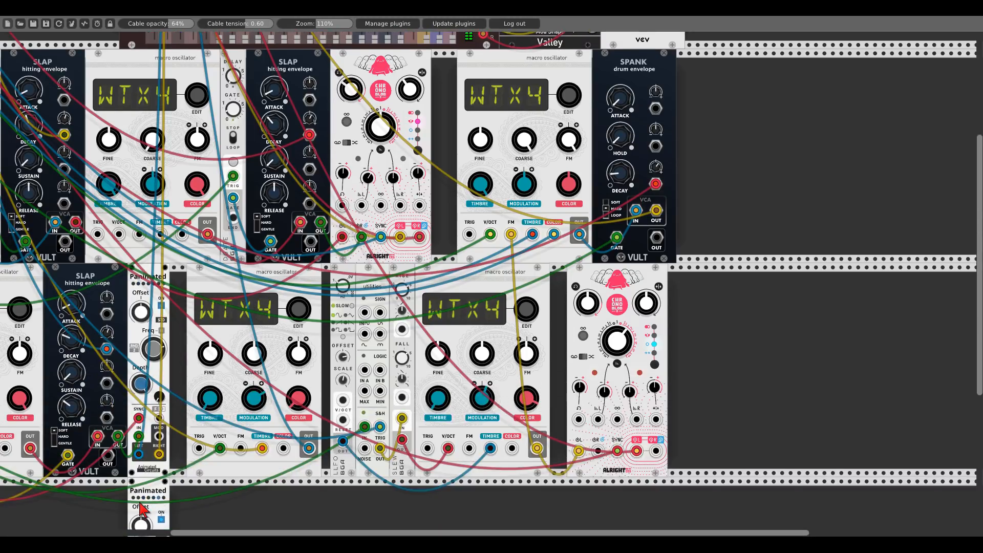
{"action": "left_click_drag", "start_coordinate": [140, 501], "coordinate": [705, 202]}
- Route the Spank VCA output through the new Panimated into mixer channel 5's left and right inputs
{"action": "scroll", "coordinate": [706, 201], "scroll_direction": "up", "scroll_amount": 3}
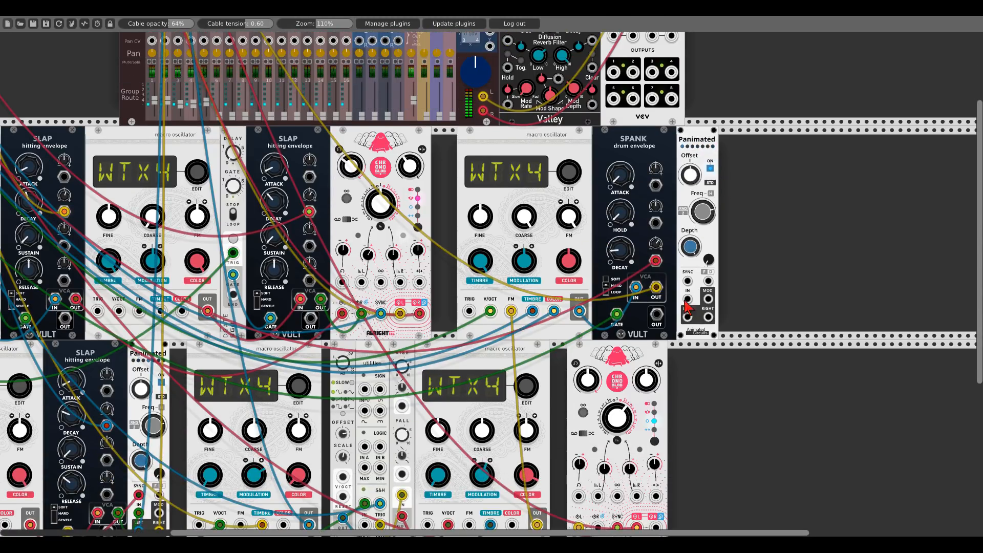
{"action": "left_click_drag", "start_coordinate": [656, 288], "coordinate": [205, 49]}
{"action": "left_click_drag", "start_coordinate": [204, 61], "coordinate": [708, 437]}
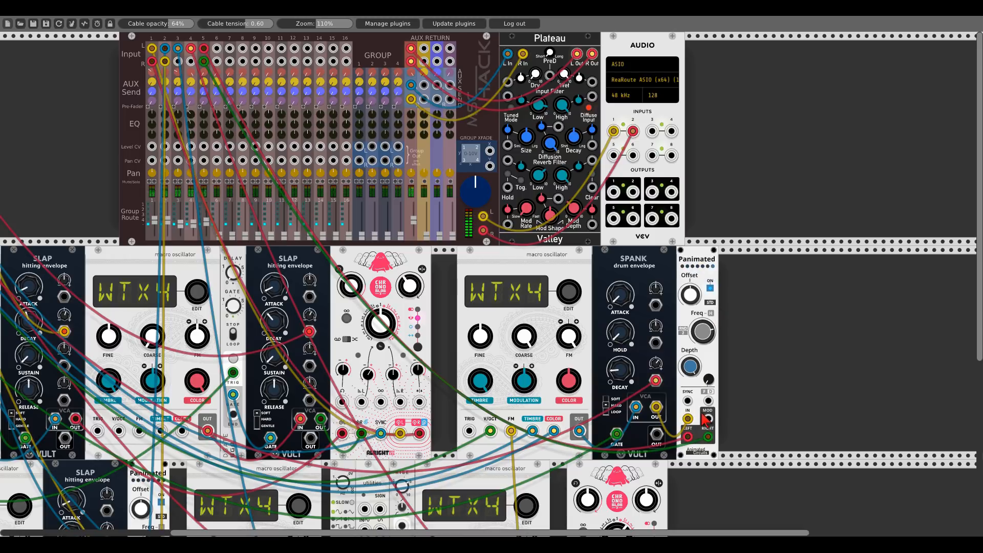
- Toggle mixer channel 5's mute and patch Impromptu CLK 1 into the new Panimated's SYNC input
{"action": "left_click", "coordinate": [205, 181]}
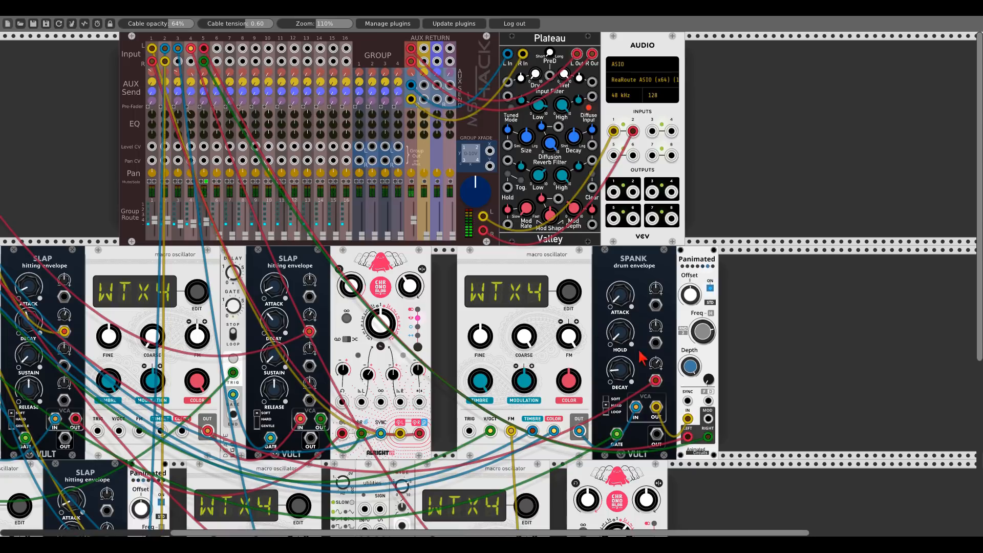
{"action": "left_click_drag", "start_coordinate": [688, 400], "coordinate": [69, 216]}
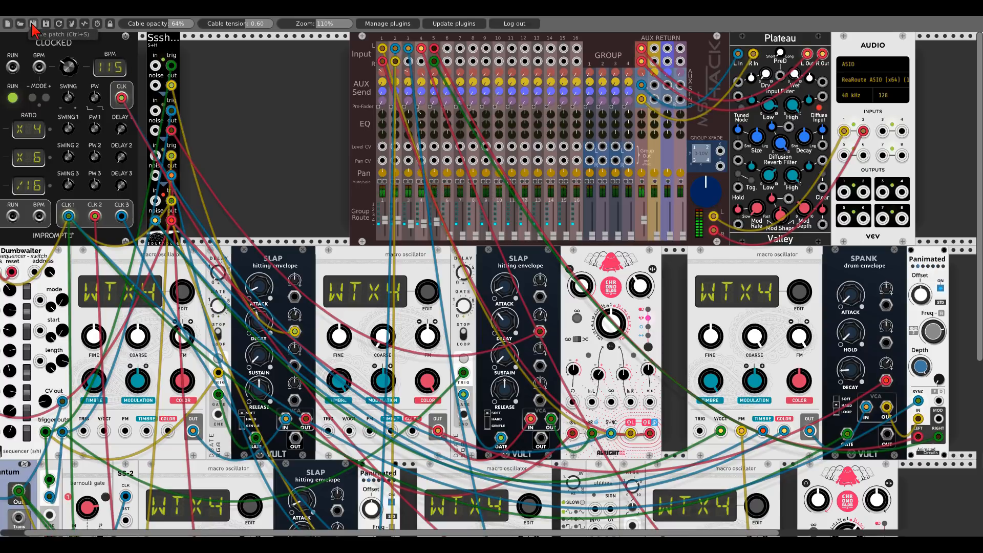
- Duplicate the new macro oscillator and place the copy at the right end of the lower row
{"action": "left_click_drag", "start_coordinate": [296, 141], "coordinate": [125, 110]}
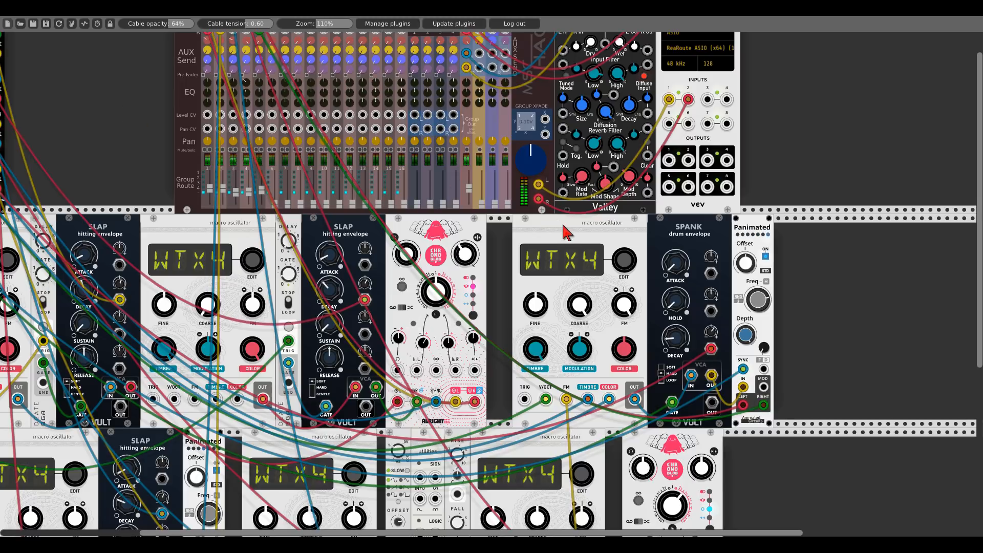
{"action": "key", "text": "ctrl+d"}
{"action": "left_click_drag", "start_coordinate": [822, 233], "coordinate": [822, 368]}
{"action": "scroll", "coordinate": [827, 281], "scroll_direction": "down", "scroll_amount": 4}
{"action": "left_click_drag", "start_coordinate": [883, 264], "coordinate": [644, 156]}
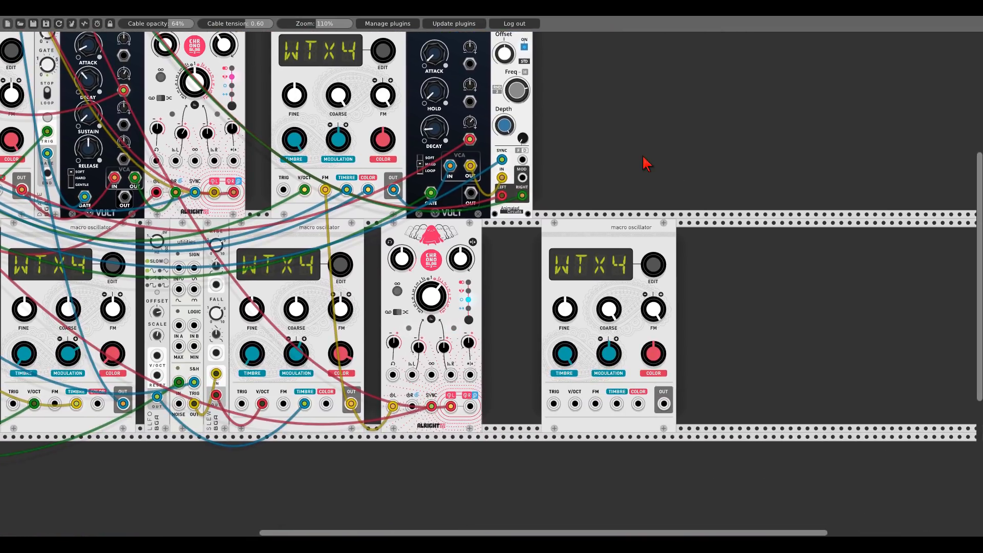
- Add a Fundamental VCA beside the copy and patch the oscillator's output into the VCA input
{"action": "right_click", "coordinate": [694, 289]}
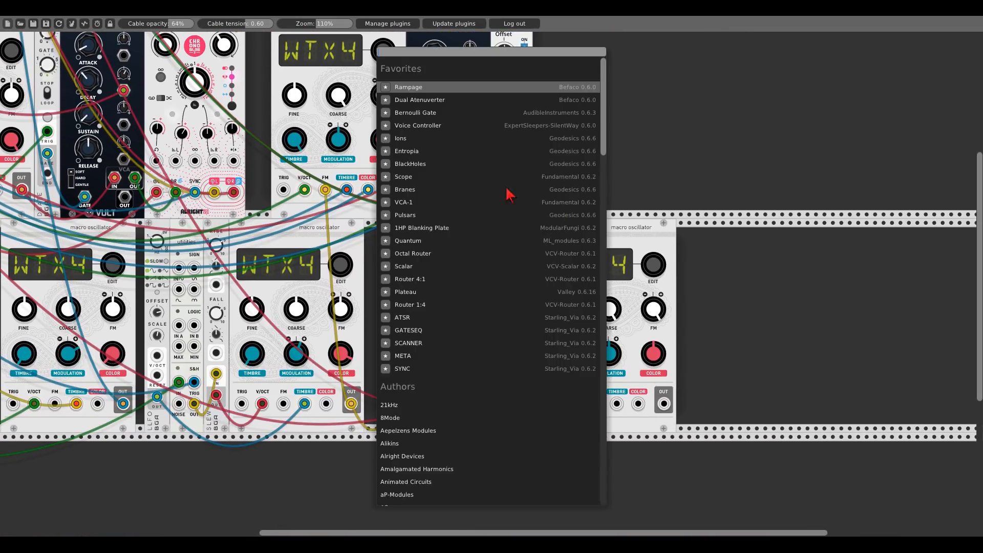
{"action": "left_click", "coordinate": [411, 203]}
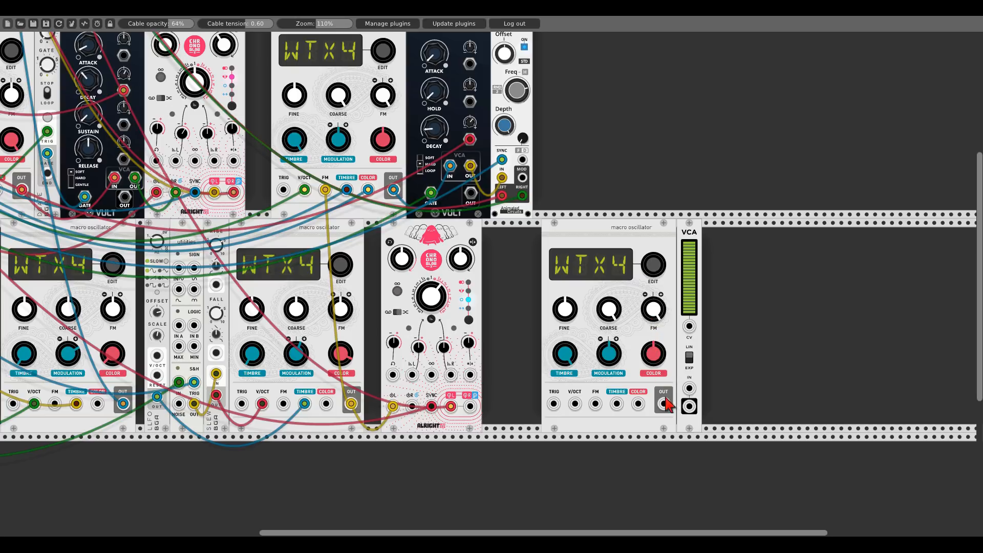
{"action": "left_click_drag", "start_coordinate": [666, 400], "coordinate": [689, 389]}
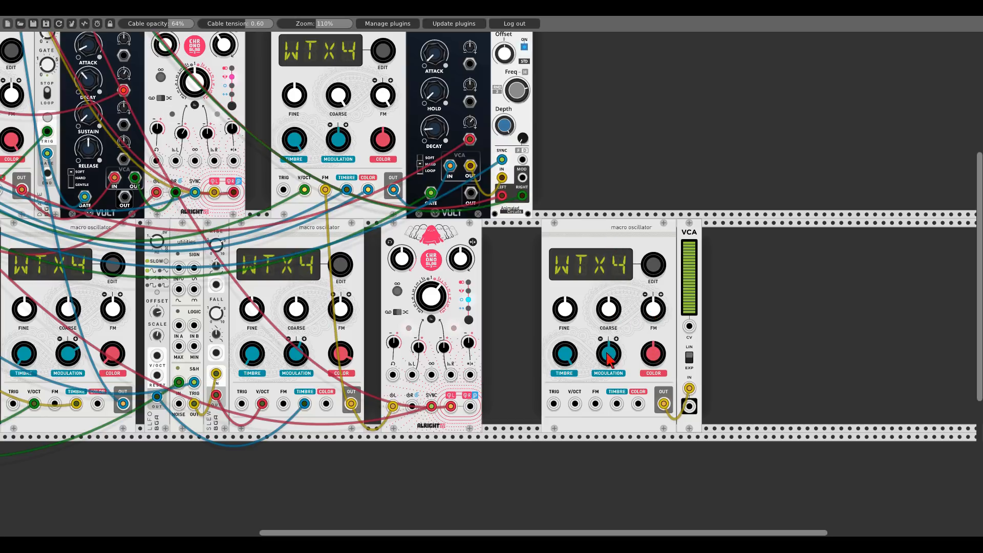
- Turn off the SIGN option on the duplicated oscillator
{"action": "right_click", "coordinate": [619, 234]}
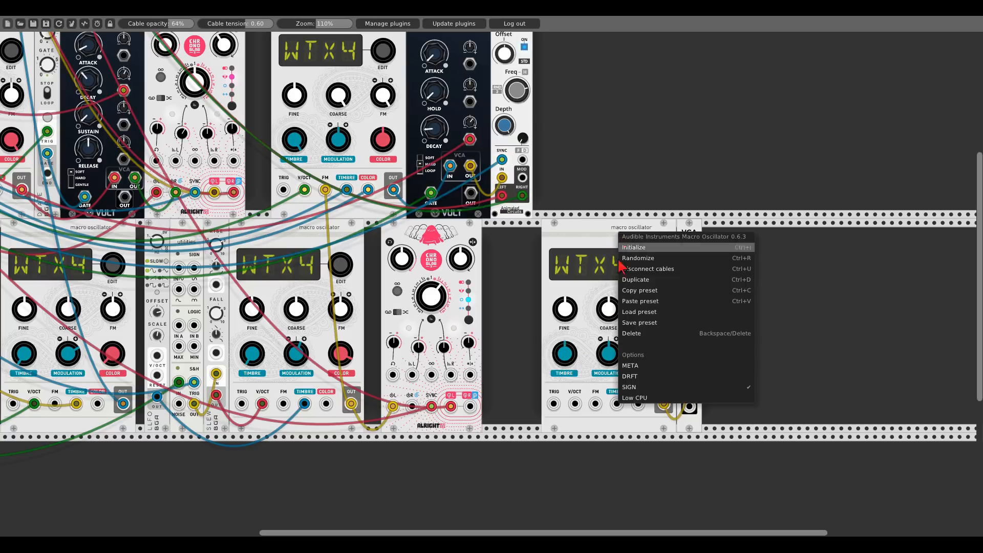
{"action": "left_click", "coordinate": [629, 393]}
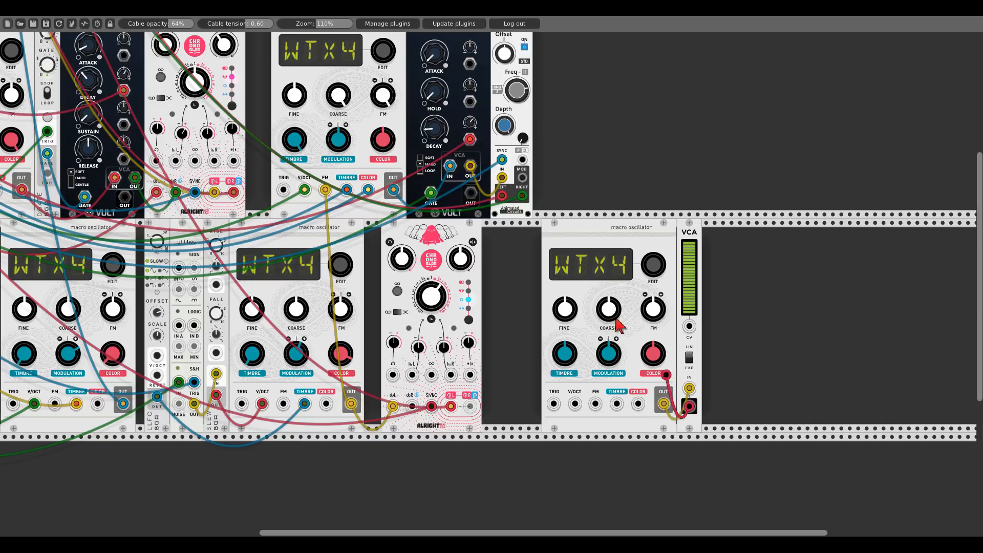
- Toggle mixer channel 6's mute and lower its fader slightly
{"action": "scroll", "coordinate": [676, 405], "scroll_direction": "up", "scroll_amount": 5}
{"action": "scroll", "coordinate": [676, 405], "scroll_direction": "left", "scroll_amount": 2}
{"action": "scroll", "coordinate": [487, 284], "scroll_direction": "up", "scroll_amount": 2}
{"action": "scroll", "coordinate": [486, 285], "scroll_direction": "left", "scroll_amount": 2}
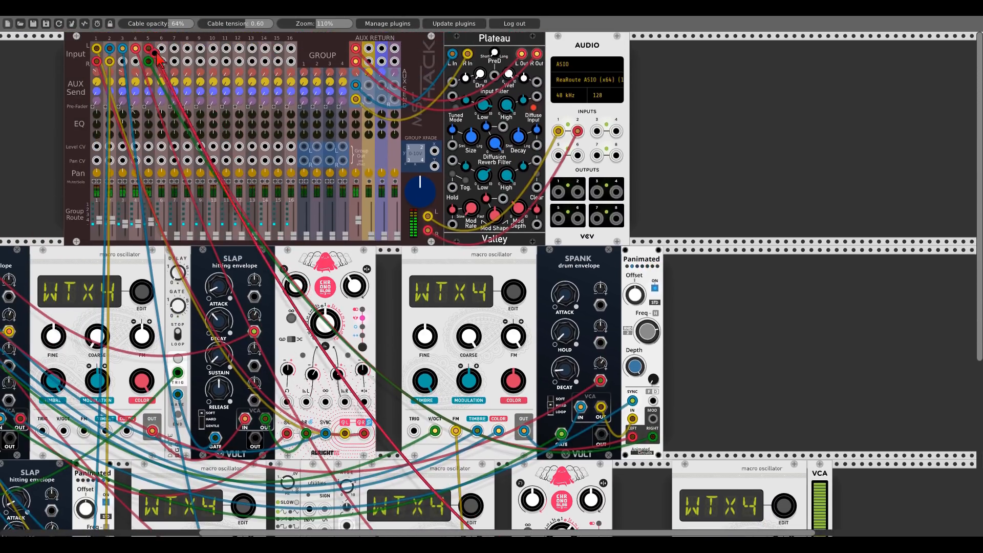
{"action": "left_click", "coordinate": [165, 182]}
{"action": "left_click_drag", "start_coordinate": [164, 236], "coordinate": [164, 222]}
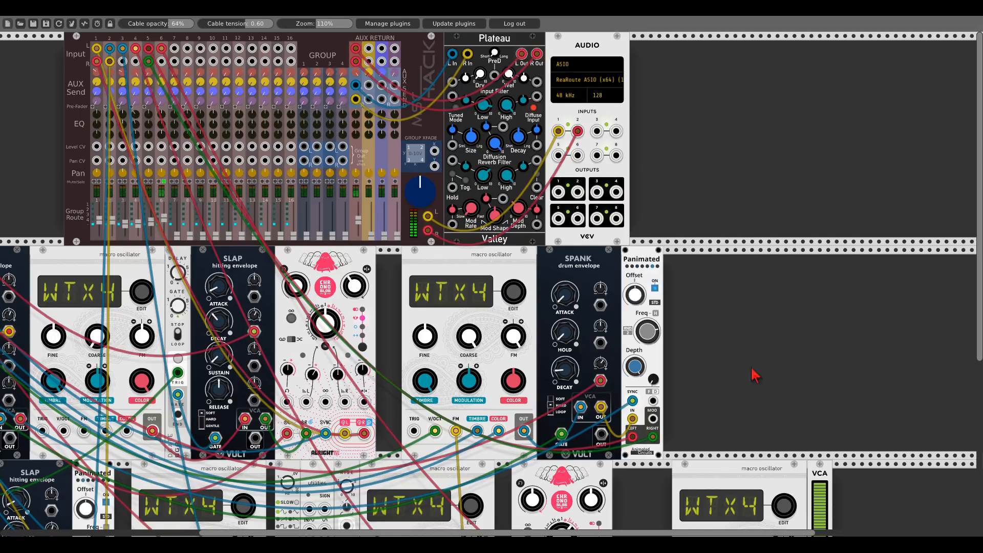
- Duplicate the macro oscillator next to the VCA, placing the copy at the right end of the lower row
{"action": "scroll", "coordinate": [755, 374], "scroll_direction": "down", "scroll_amount": 4}
{"action": "scroll", "coordinate": [610, 246], "scroll_direction": "right", "scroll_amount": 5}
{"action": "scroll", "coordinate": [609, 246], "scroll_direction": "down", "scroll_amount": 1}
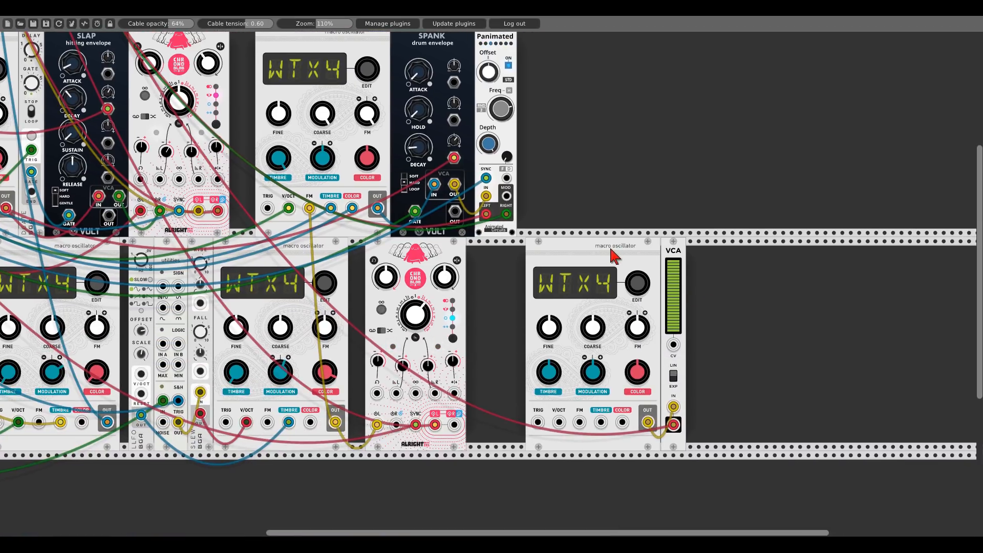
{"action": "key", "text": "ctrl+d"}
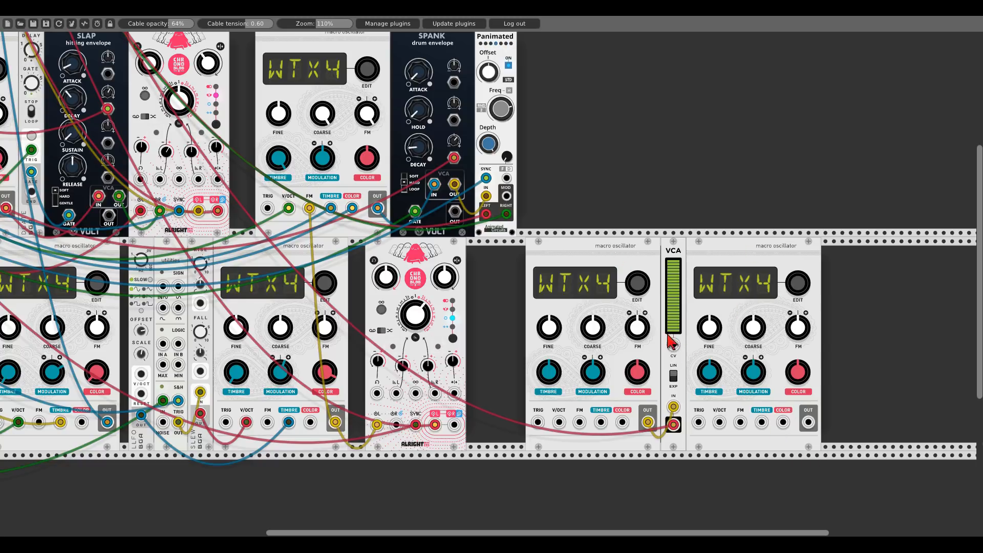
- Patch the copied oscillator's output into the VCA's CV input and flip the VCA's LIN/EXP switch
{"action": "left_click_drag", "start_coordinate": [673, 345], "coordinate": [809, 422]}
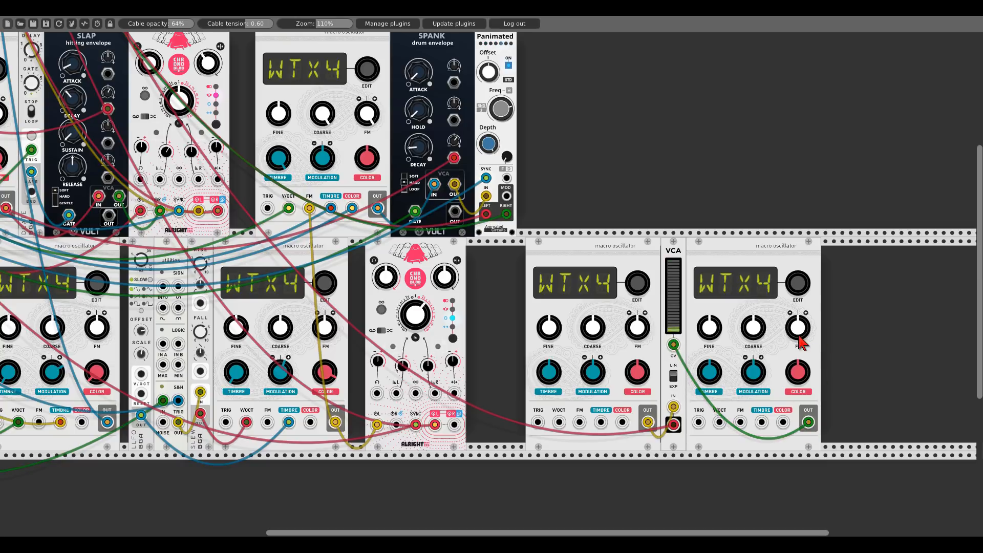
{"action": "scroll", "coordinate": [778, 338], "scroll_direction": "up", "scroll_amount": 1}
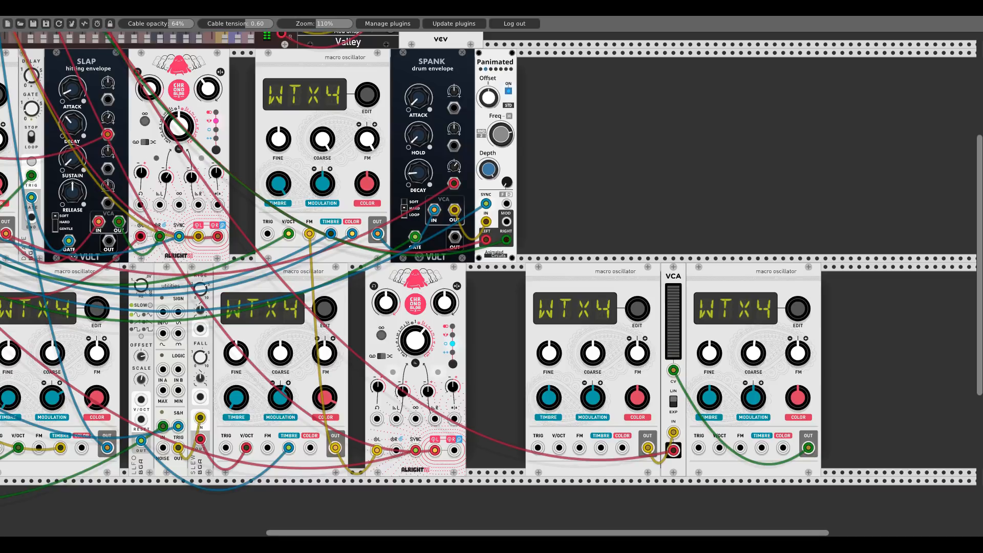
{"action": "right_click", "coordinate": [757, 330]}
{"action": "left_click", "coordinate": [744, 349]}
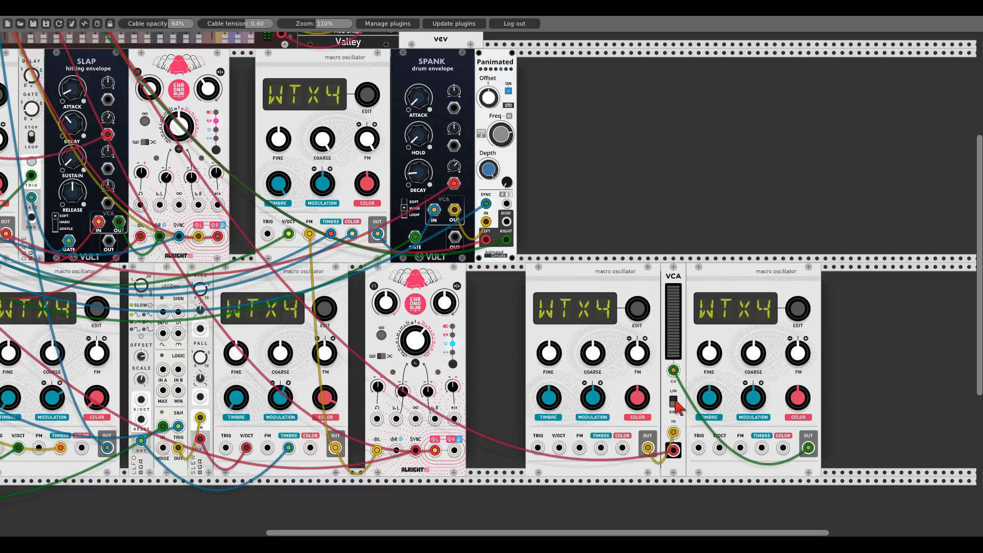
{"action": "left_click", "coordinate": [674, 402]}
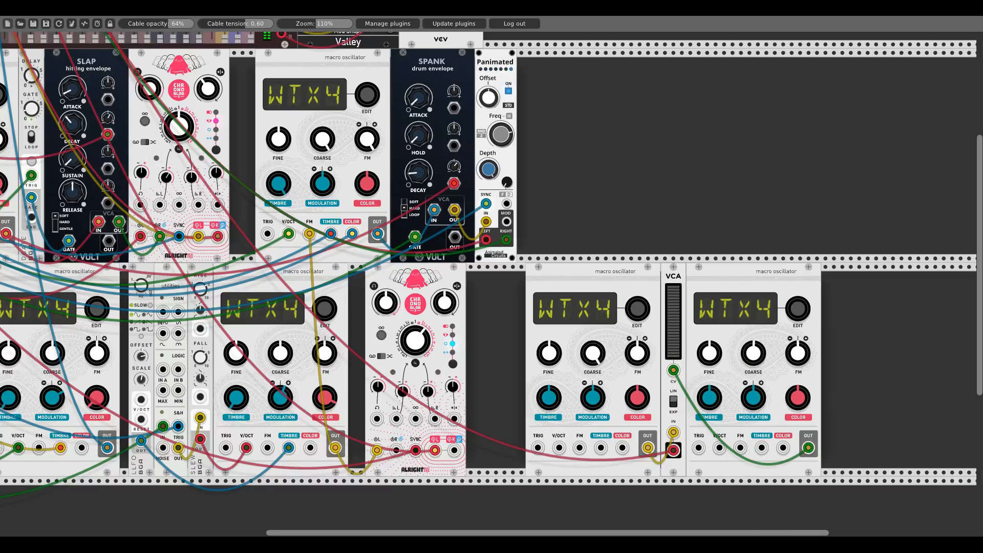
- Lower the left oscillator's COARSE tuning substantially and its TIMBRE slightly
{"action": "left_click_drag", "start_coordinate": [593, 354], "coordinate": [593, 512]}
{"action": "left_click_drag", "start_coordinate": [549, 398], "coordinate": [549, 410]}
- Shift the copy aside, delete the Fundamental VCA and add a Bogaudio AM/RM ring modulator in its place
{"action": "left_click_drag", "start_coordinate": [738, 278], "coordinate": [806, 275]}
{"action": "right_click", "coordinate": [665, 276]}
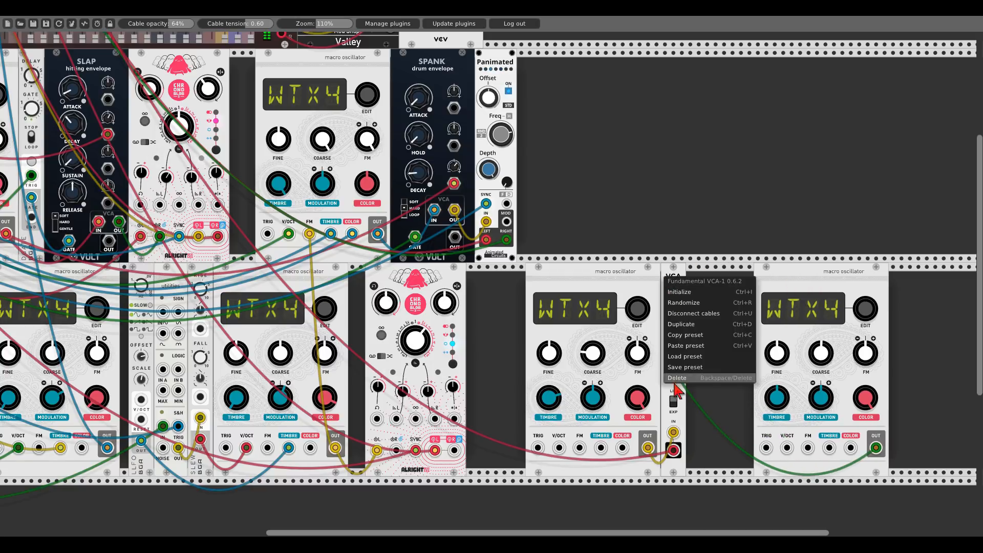
{"action": "left_click", "coordinate": [675, 382]}
{"action": "double_click", "coordinate": [676, 389]}
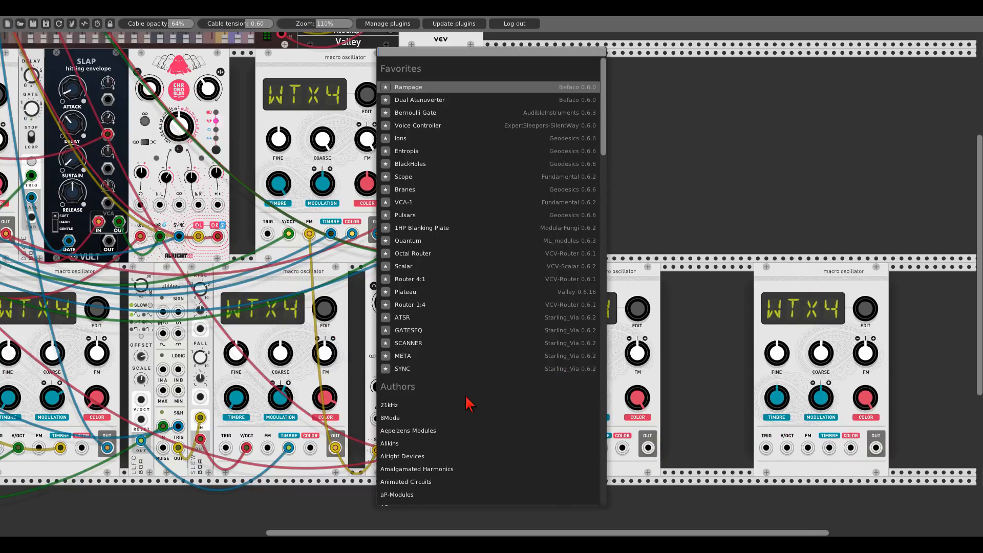
{"action": "scroll", "coordinate": [469, 404], "scroll_direction": "down", "scroll_amount": 3}
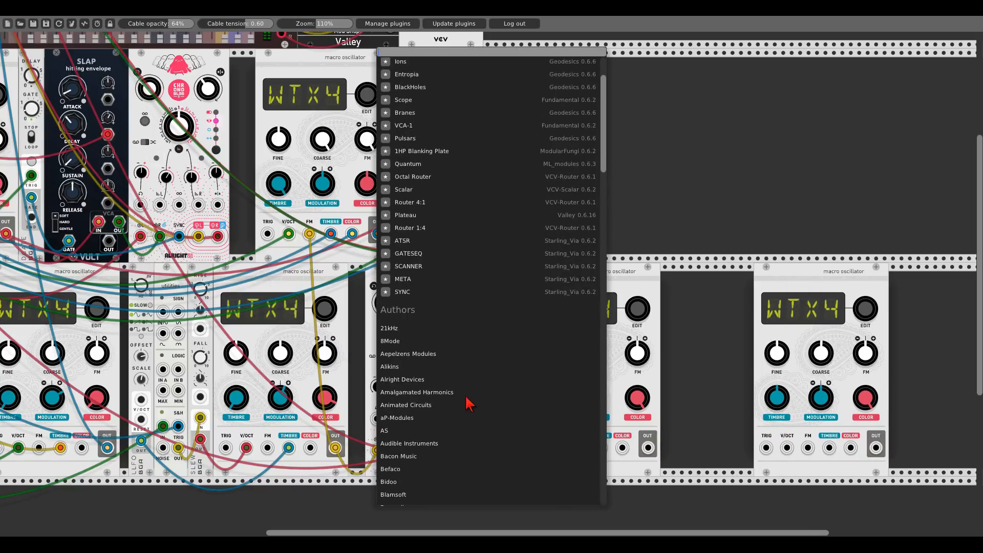
{"action": "scroll", "coordinate": [410, 471], "scroll_direction": "down", "scroll_amount": 2}
{"action": "left_click", "coordinate": [400, 456]}
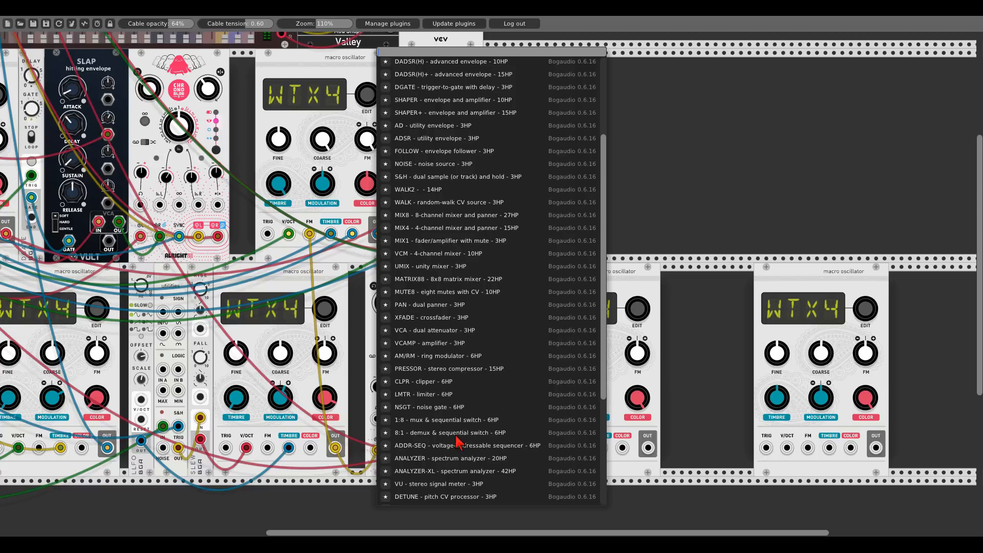
{"action": "scroll", "coordinate": [458, 442], "scroll_direction": "up", "scroll_amount": 5}
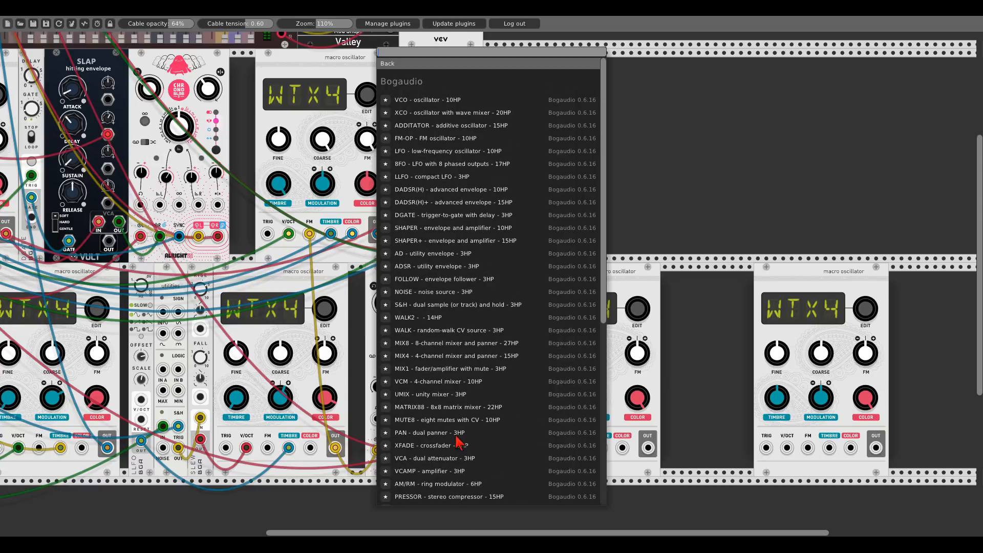
{"action": "scroll", "coordinate": [452, 434], "scroll_direction": "down", "scroll_amount": 1}
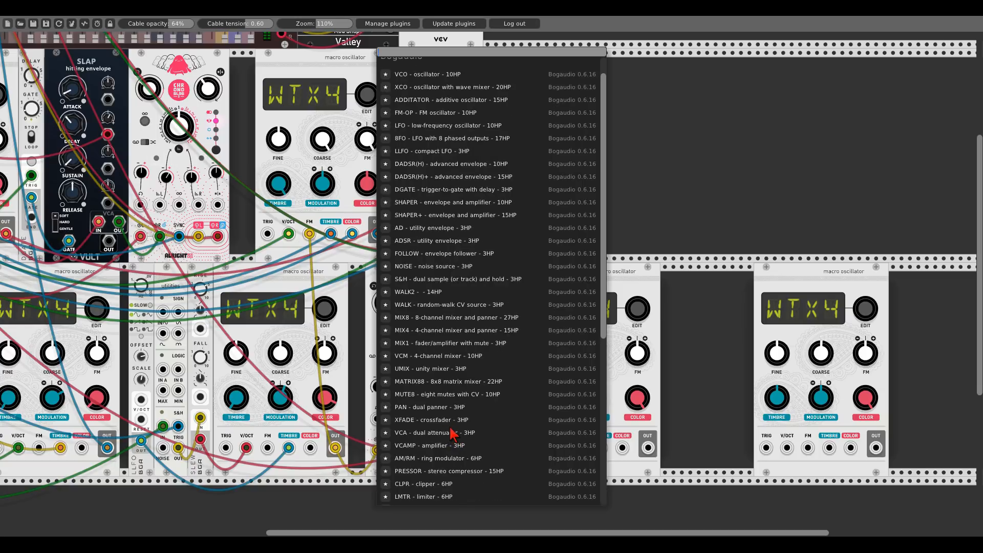
{"action": "left_click", "coordinate": [442, 460]}
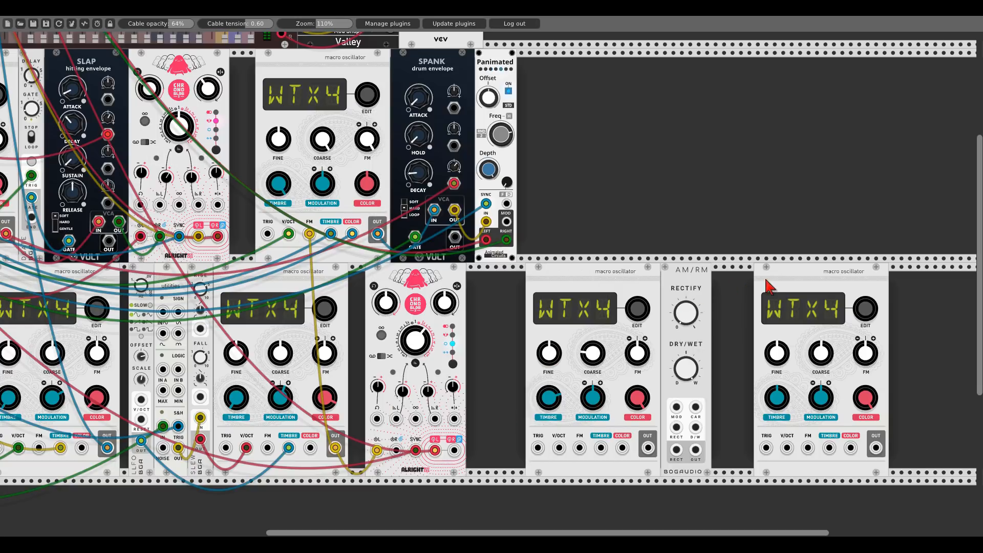
- Place the copy beside the AM/RM, patching the left oscillator into MOD and the copy into CAR
{"action": "left_click_drag", "start_coordinate": [767, 281], "coordinate": [724, 271]}
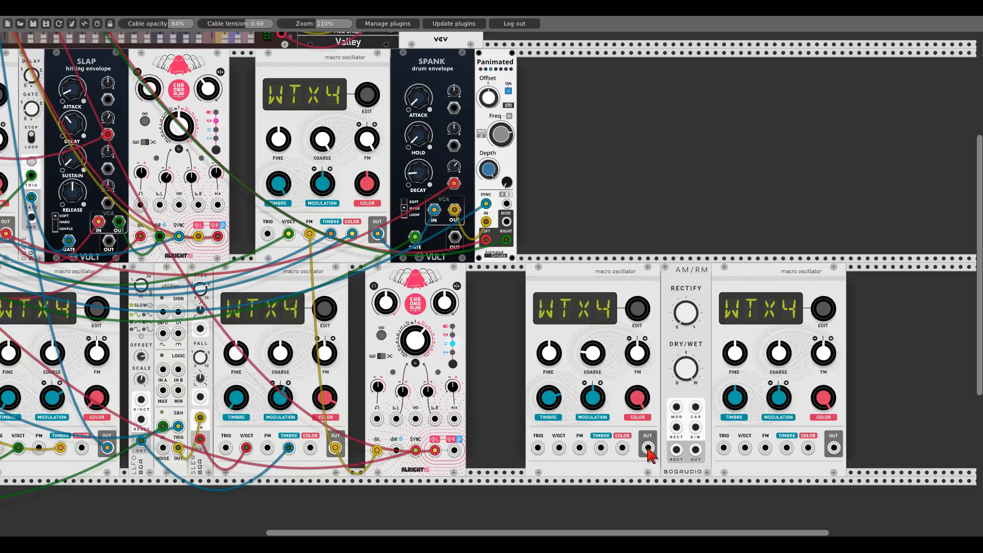
{"action": "left_click_drag", "start_coordinate": [649, 453], "coordinate": [677, 406]}
{"action": "left_click_drag", "start_coordinate": [834, 448], "coordinate": [700, 408]}
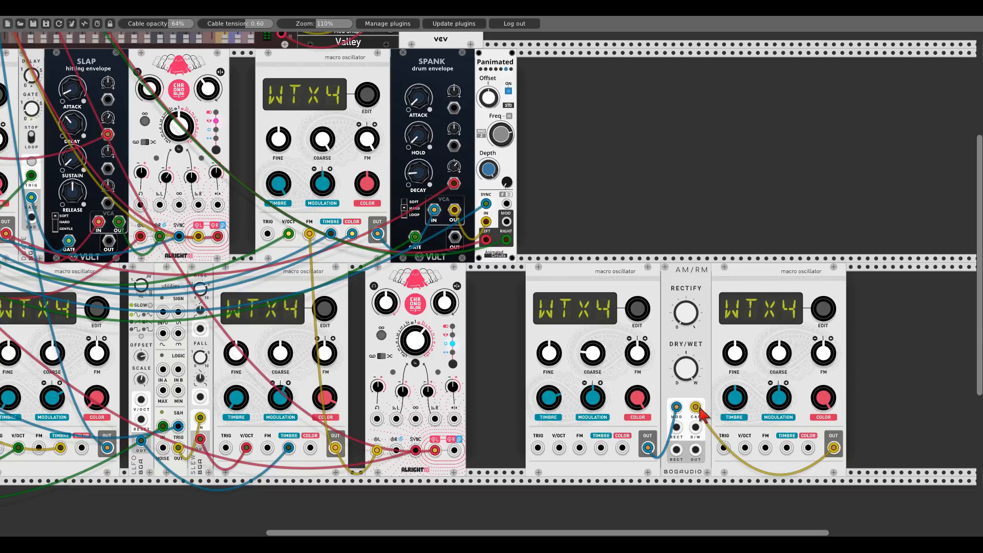
- Patch the AM/RM output into mixer channel 6's input and raise that channel's fader slightly
{"action": "left_click_drag", "start_coordinate": [695, 449], "coordinate": [15, 48]}
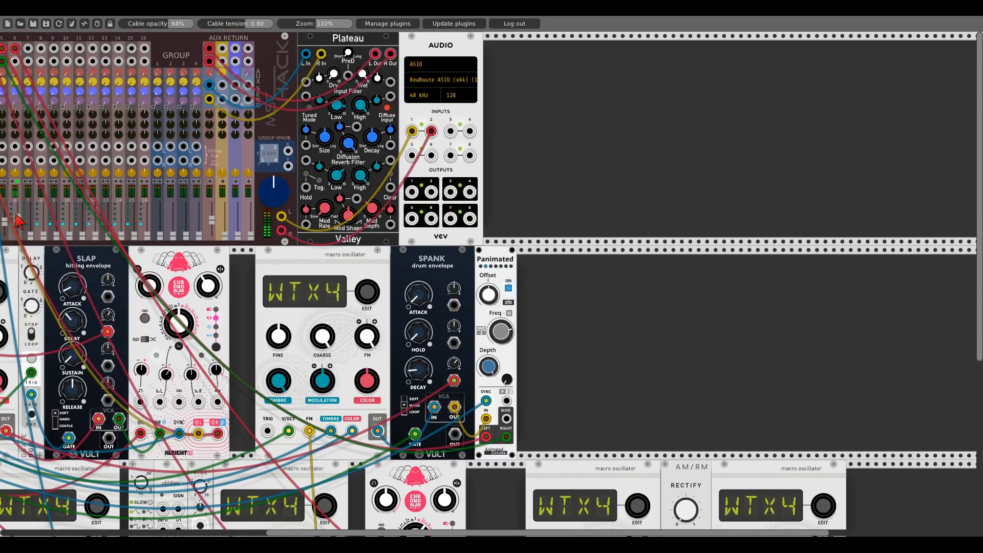
{"action": "left_click_drag", "start_coordinate": [16, 215], "coordinate": [16, 211]}
- Lower the copied oscillator's TIMBRE and nudge its COARSE tuning
{"action": "scroll", "coordinate": [49, 251], "scroll_direction": "down", "scroll_amount": 5}
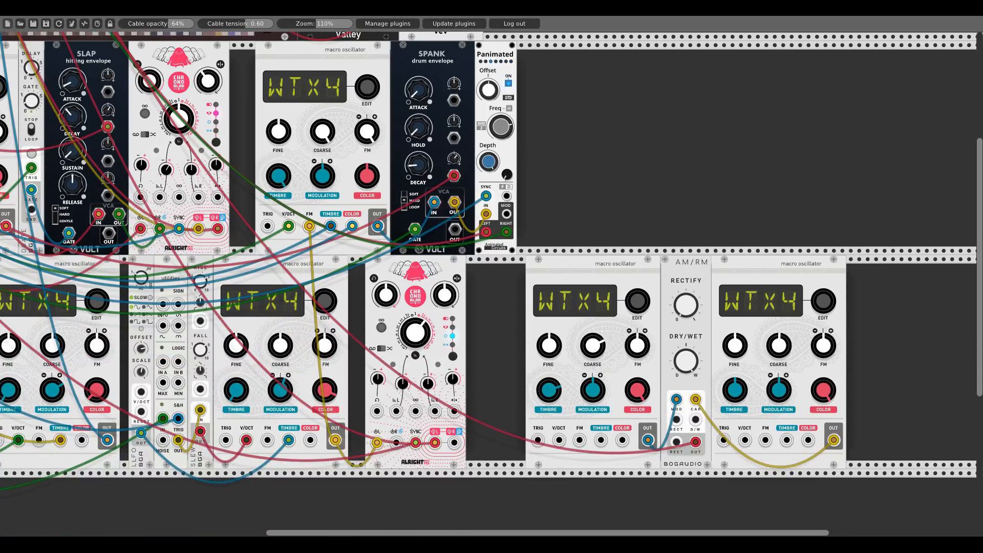
{"action": "left_click_drag", "start_coordinate": [545, 397], "coordinate": [545, 397]}
{"action": "left_click_drag", "start_coordinate": [734, 392], "coordinate": [734, 407]}
{"action": "left_click_drag", "start_coordinate": [761, 346], "coordinate": [762, 333]}
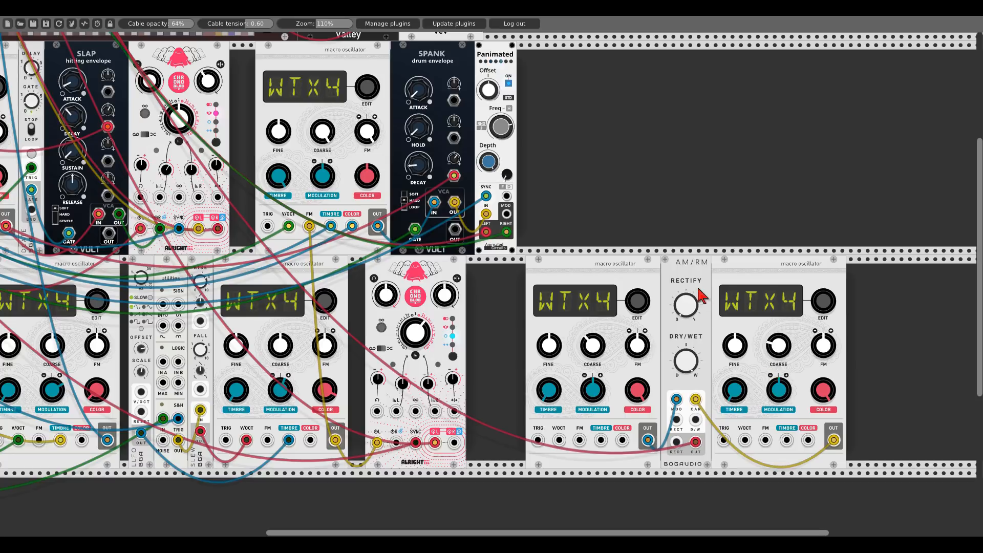
{"action": "left_click_drag", "start_coordinate": [723, 275], "coordinate": [753, 272]}
{"action": "left_click_drag", "start_coordinate": [821, 256], "coordinate": [677, 255]}
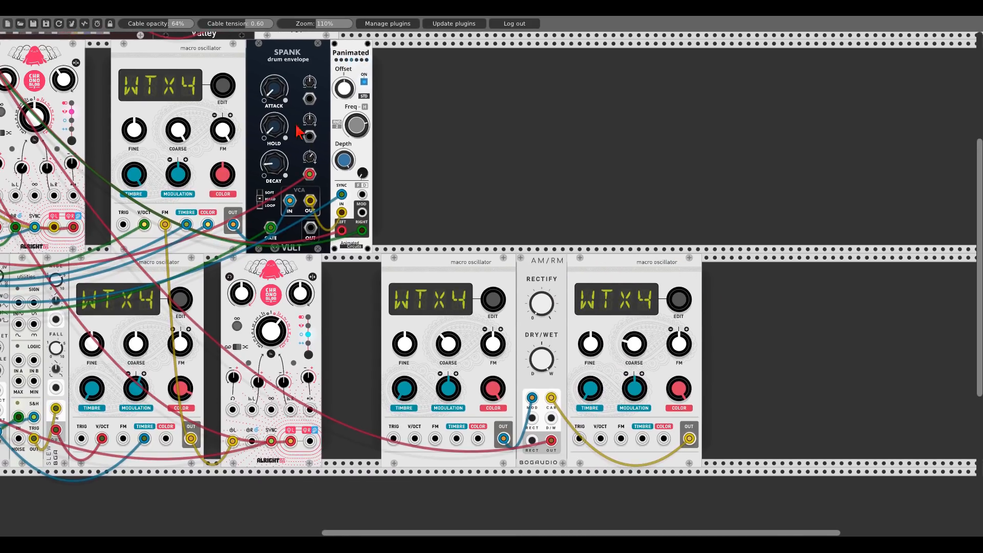
- Duplicate the Spank drum envelope and place the copy at the right end of the lower row
{"action": "key", "text": "ctrl+d"}
{"action": "left_click_drag", "start_coordinate": [427, 66], "coordinate": [610, 270]}
- Route the AM/RM output through the new Spank's VCA and its VCA output into mixer channel 6
{"action": "right_click", "coordinate": [550, 442]}
{"action": "left_click_drag", "start_coordinate": [551, 441], "coordinate": [124, 49]}
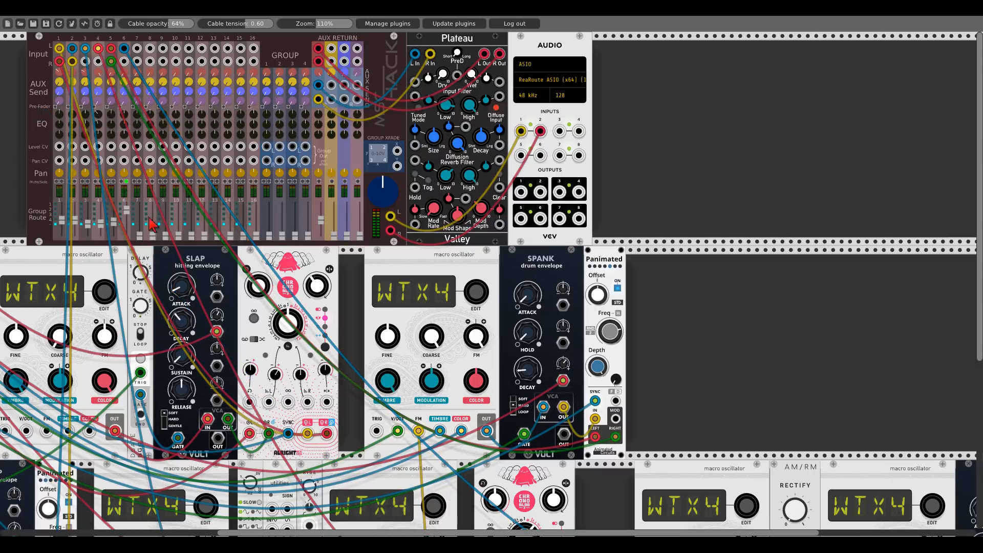
- Patch the new Spank envelope's gate input from the trigger module in the upper row
{"action": "scroll", "coordinate": [702, 324], "scroll_direction": "down", "scroll_amount": 5}
{"action": "scroll", "coordinate": [871, 350], "scroll_direction": "right", "scroll_amount": 3}
{"action": "scroll", "coordinate": [871, 350], "scroll_direction": "down", "scroll_amount": 1}
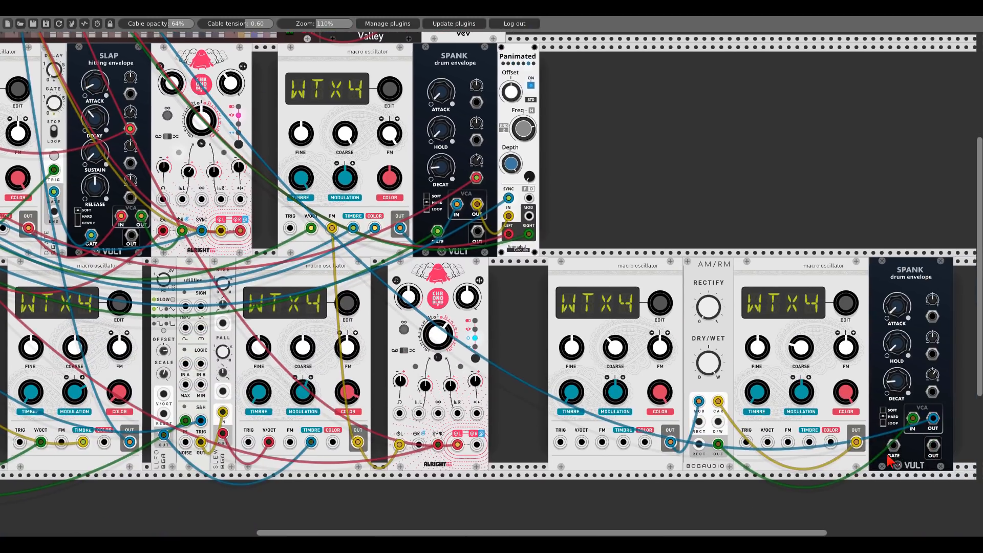
{"action": "left_click_drag", "start_coordinate": [893, 446], "coordinate": [50, 160]}
- Patch the left oscillator's V/OCT input from an output of the Sssh sample-and-hold module
{"action": "left_click_drag", "start_coordinate": [661, 231], "coordinate": [353, 112]}
{"action": "left_click_drag", "start_coordinate": [769, 240], "coordinate": [409, 178]}
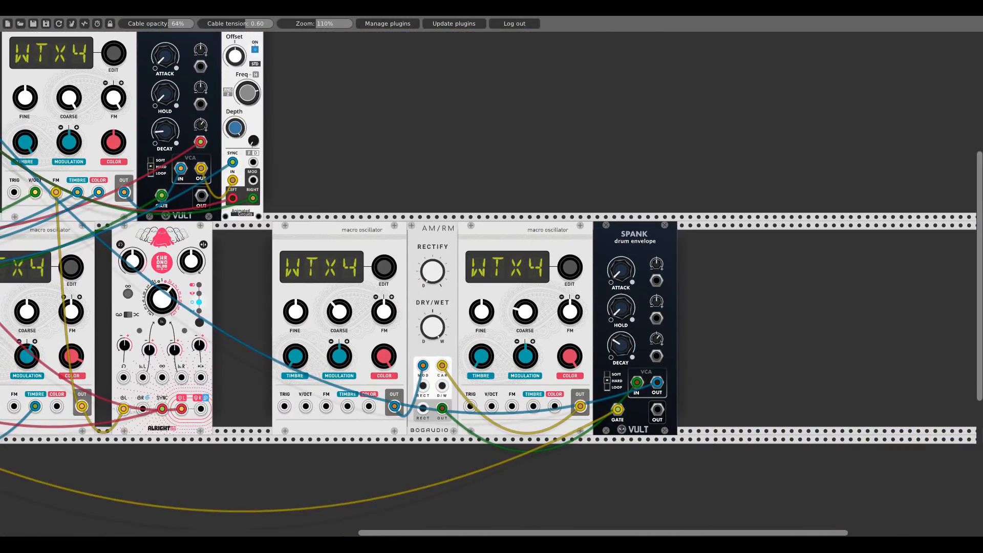
{"action": "left_click_drag", "start_coordinate": [384, 189], "coordinate": [843, 274]}
{"action": "left_click_drag", "start_coordinate": [917, 263], "coordinate": [632, 190]}
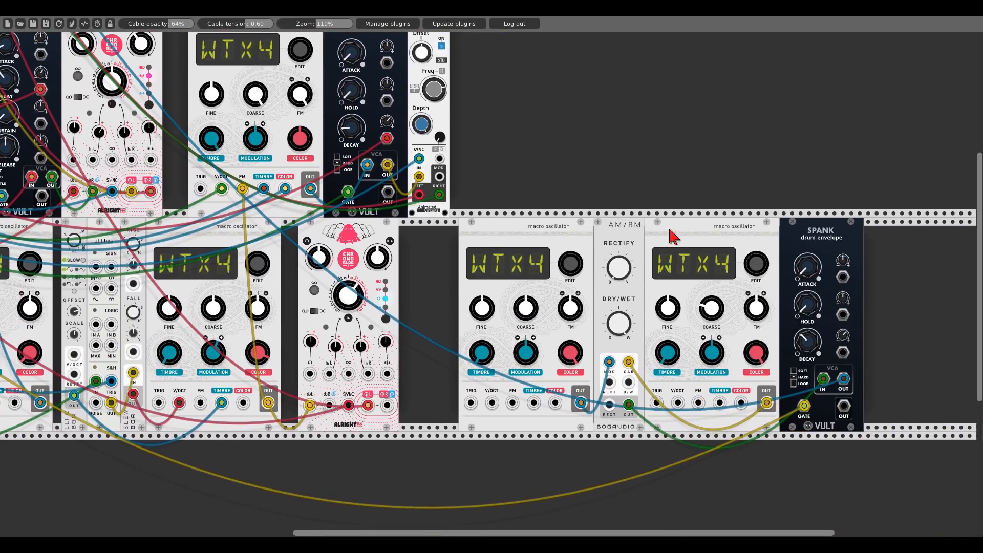
{"action": "left_click_drag", "start_coordinate": [493, 402], "coordinate": [42, 86]}
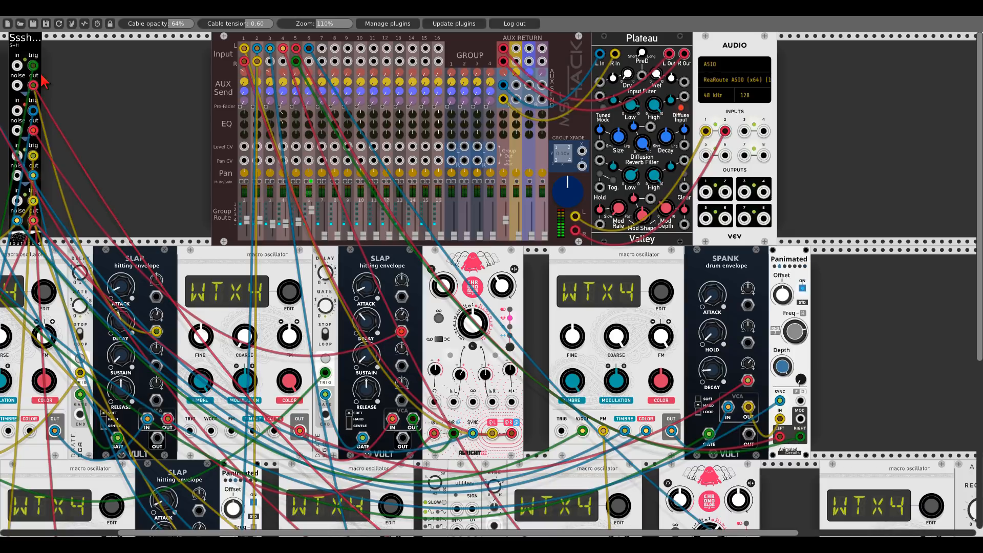
- Patch the copied oscillator's V/OCT input from another Sssh sample-and-hold output
{"action": "scroll", "coordinate": [881, 329], "scroll_direction": "down", "scroll_amount": 3}
{"action": "scroll", "coordinate": [879, 322], "scroll_direction": "down", "scroll_amount": 4}
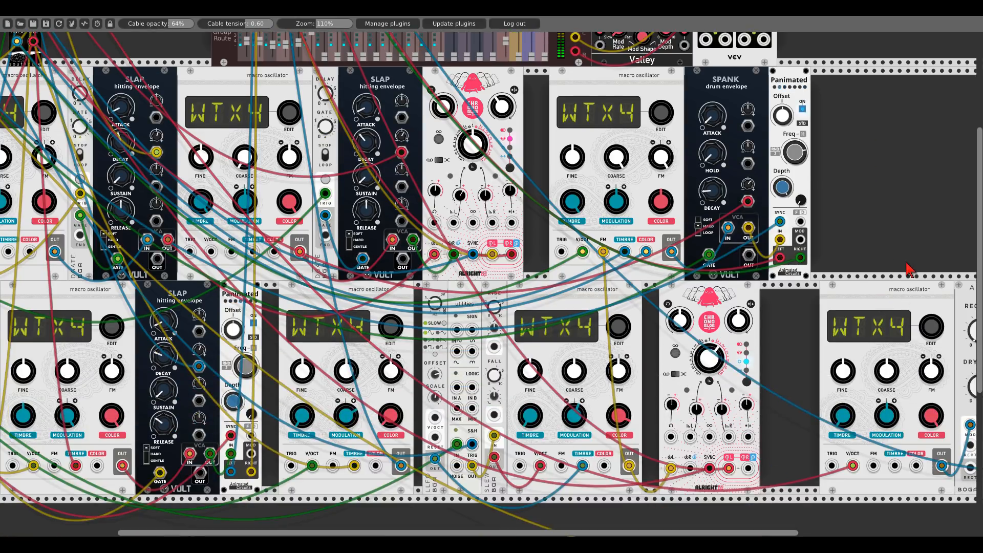
{"action": "left_click_drag", "start_coordinate": [906, 263], "coordinate": [611, 239]}
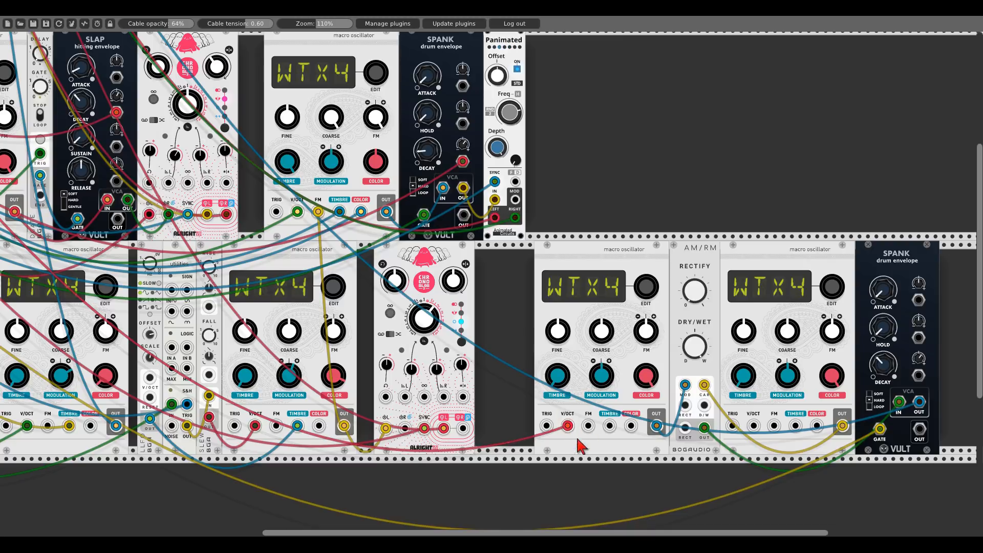
{"action": "left_click_drag", "start_coordinate": [755, 425], "coordinate": [56, 133]}
- Raise the new Spank's DECAY and patch its decay CV input from the Sssh module
{"action": "left_click_drag", "start_coordinate": [908, 362], "coordinate": [327, 170]}
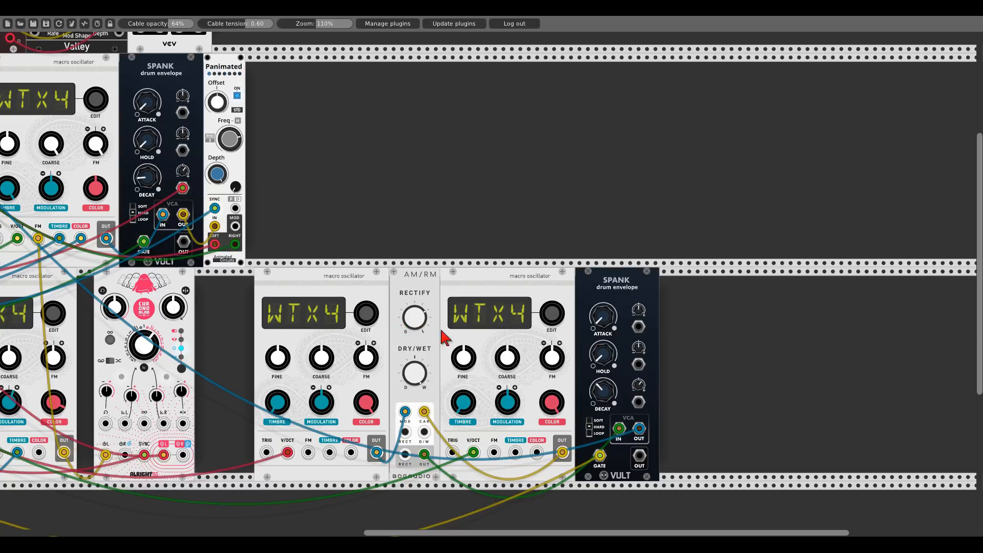
{"action": "left_click_drag", "start_coordinate": [603, 392], "coordinate": [603, 353]}
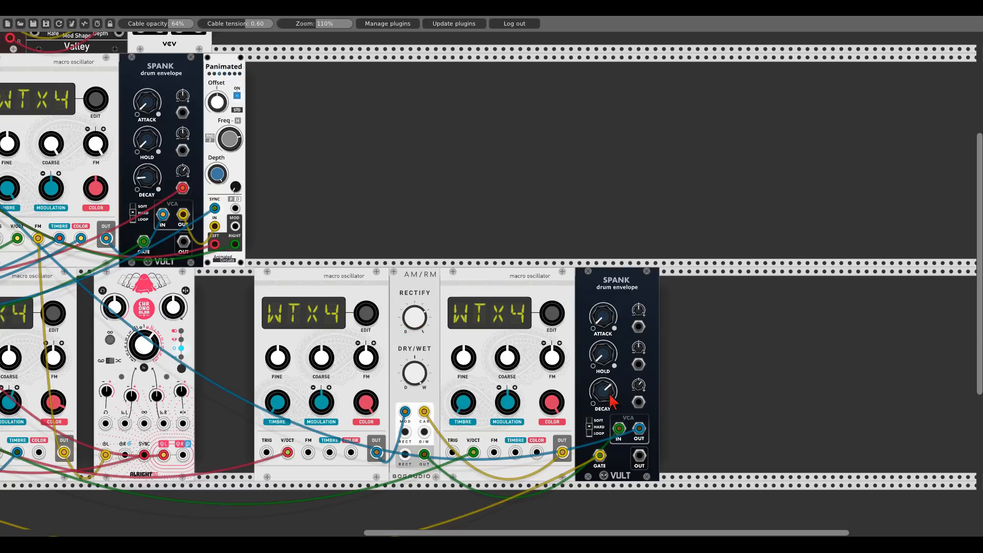
{"action": "left_click_drag", "start_coordinate": [639, 403], "coordinate": [162, 177]}
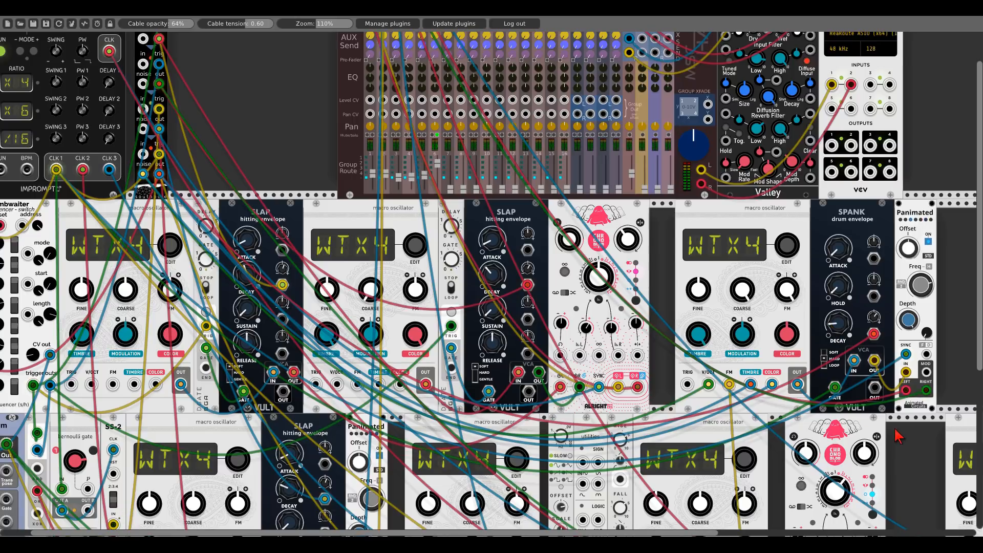
- Switch the new Spank envelope's mode to HARD
{"action": "left_click_drag", "start_coordinate": [900, 433], "coordinate": [229, 291]}
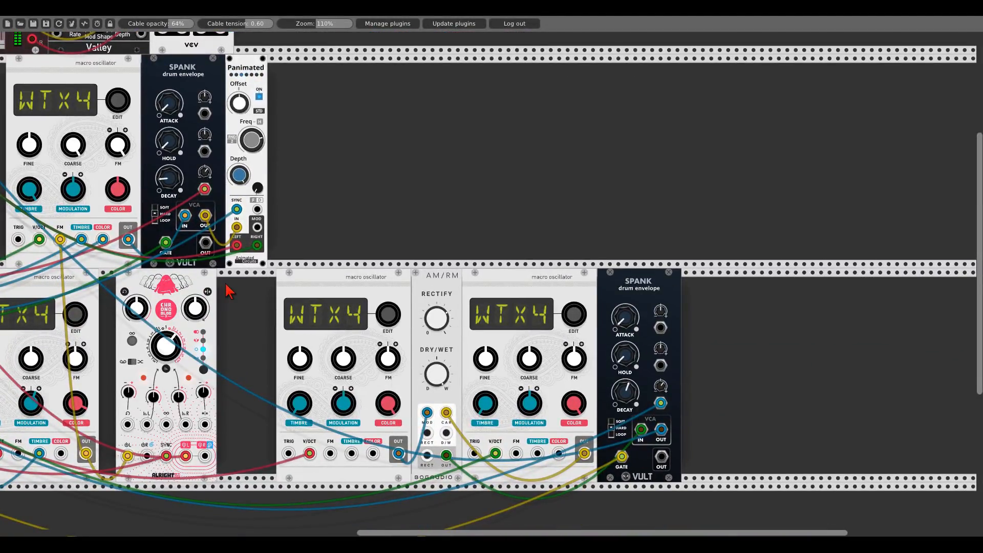
{"action": "left_click_drag", "start_coordinate": [236, 300], "coordinate": [711, 491]}
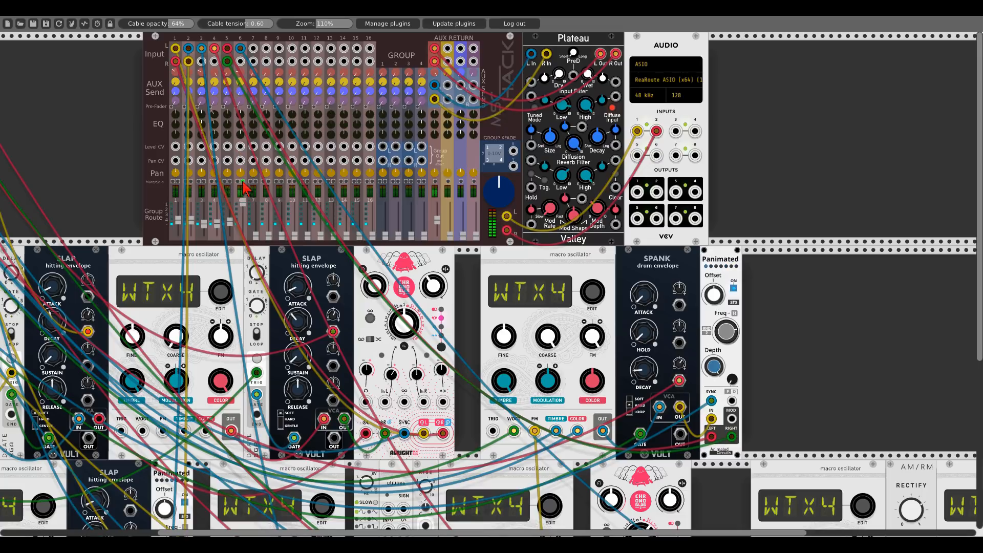
{"action": "left_click_drag", "start_coordinate": [835, 324], "coordinate": [325, 68]}
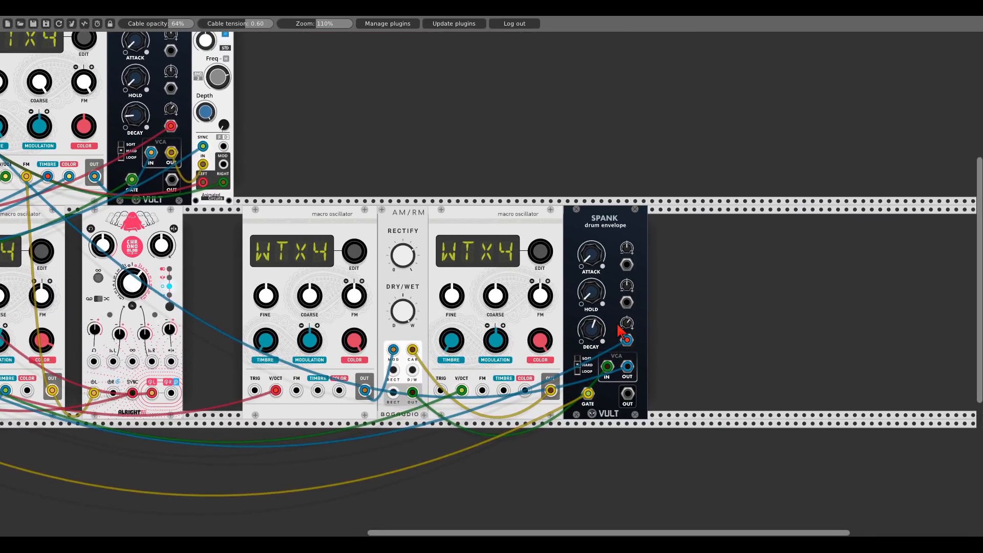
{"action": "left_click", "coordinate": [581, 365]}
- Toggle the META option on the left oscillator and the SIGN option on the copied oscillator
{"action": "right_click", "coordinate": [330, 220]}
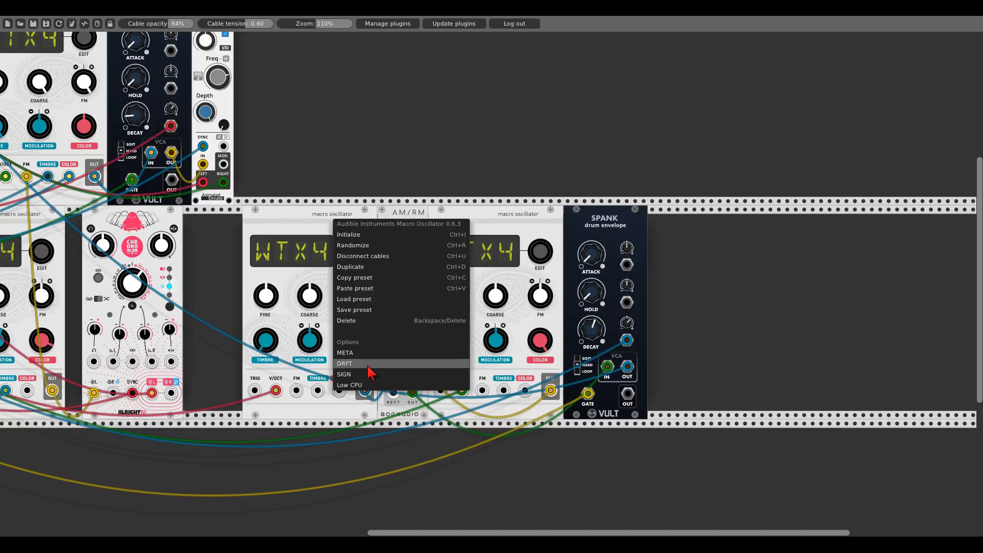
{"action": "left_click", "coordinate": [379, 353]}
{"action": "right_click", "coordinate": [452, 233]}
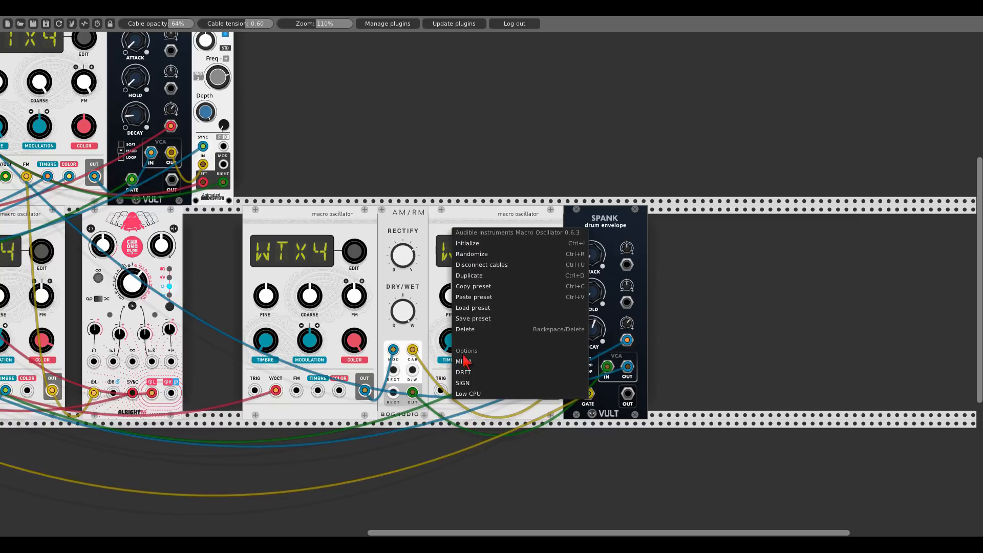
{"action": "left_click", "coordinate": [466, 379]}
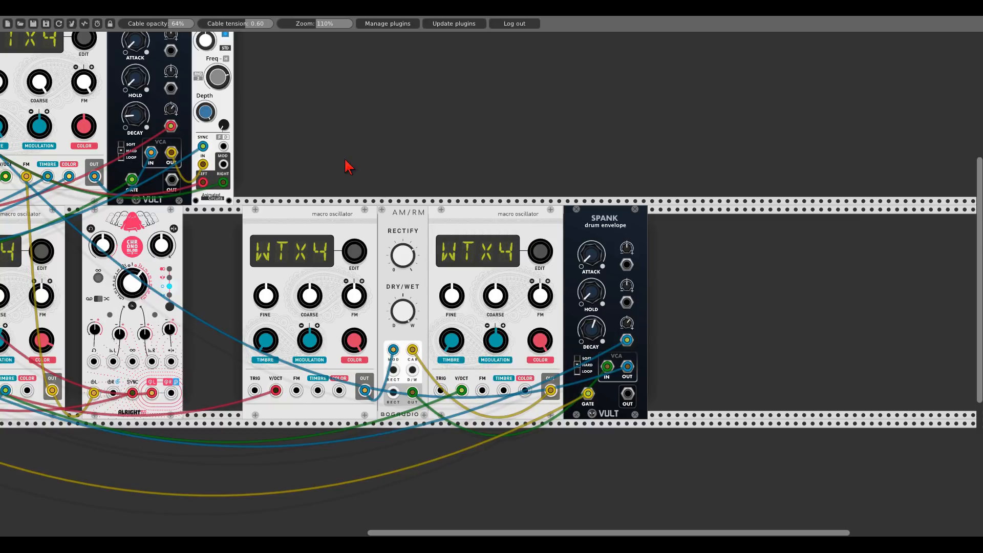
- Move the left AM/RM oscillator's V/OCT cable onto the copied oscillator's V/OCT input
{"action": "left_click_drag", "start_coordinate": [348, 166], "coordinate": [601, 212]}
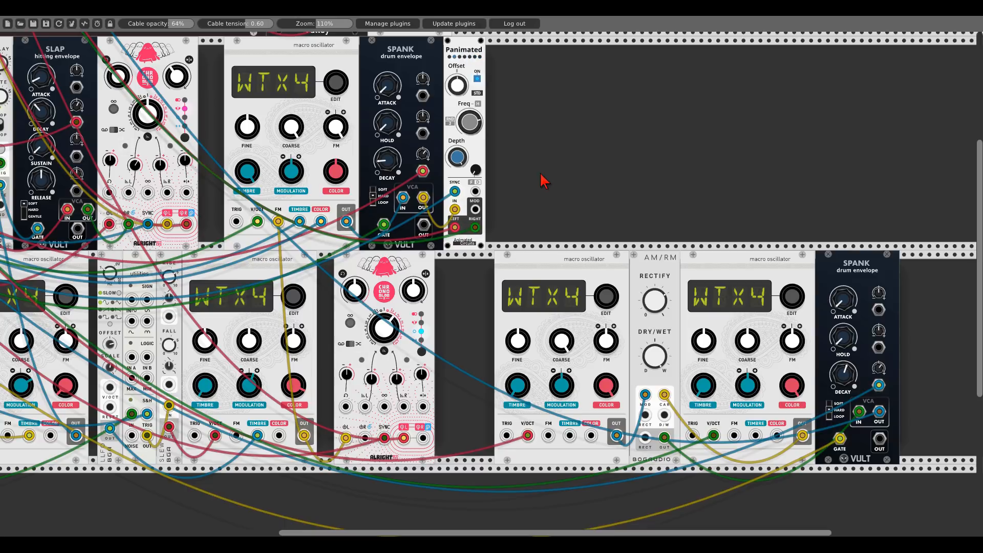
{"action": "scroll", "coordinate": [544, 180], "scroll_direction": "down", "scroll_amount": 1}
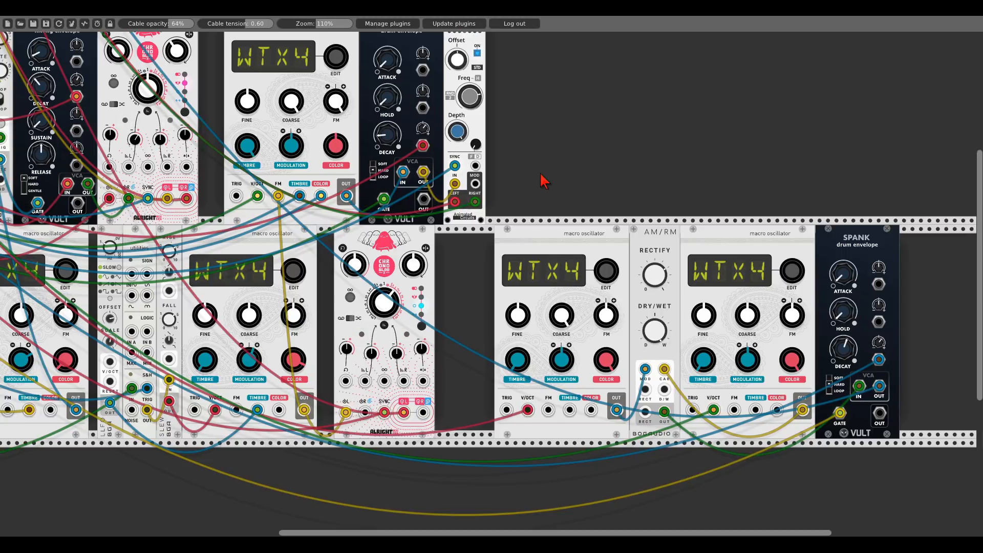
{"action": "scroll", "coordinate": [544, 181], "scroll_direction": "down", "scroll_amount": 2}
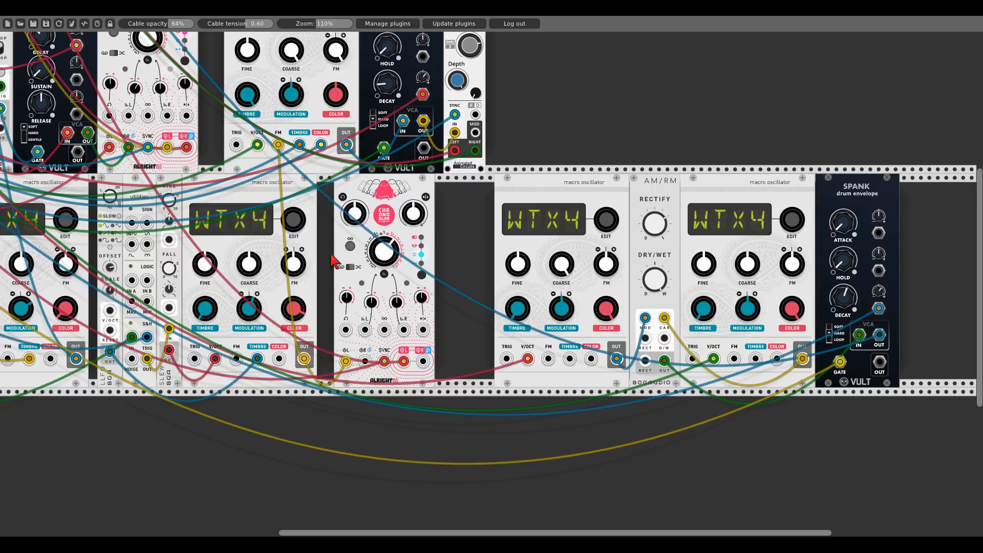
{"action": "left_click_drag", "start_coordinate": [528, 359], "coordinate": [715, 361]}
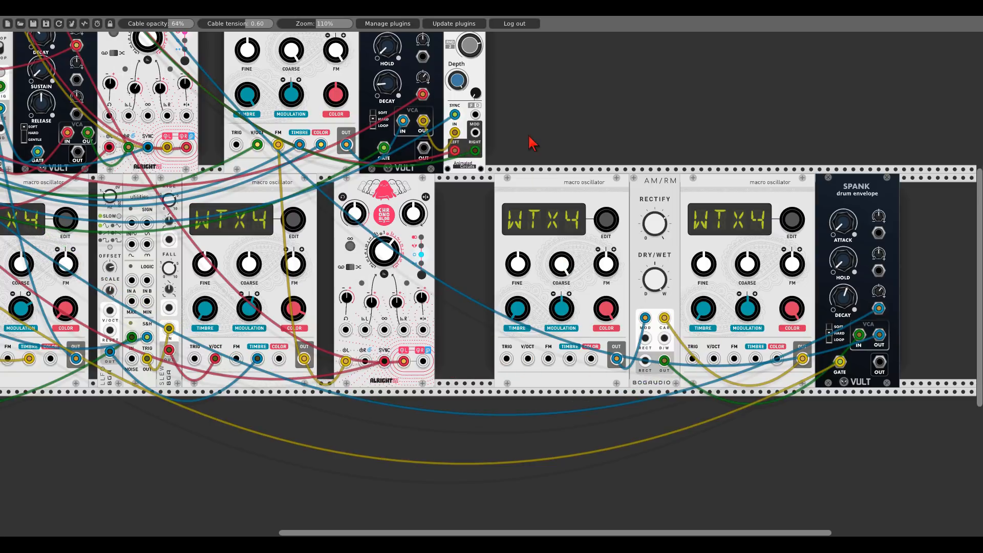
- Patch the Quantum quantizer's output into the utility module between the lower-row oscillators
{"action": "left_click_drag", "start_coordinate": [529, 136], "coordinate": [915, 144]}
{"action": "left_click_drag", "start_coordinate": [402, 407], "coordinate": [603, 407]}
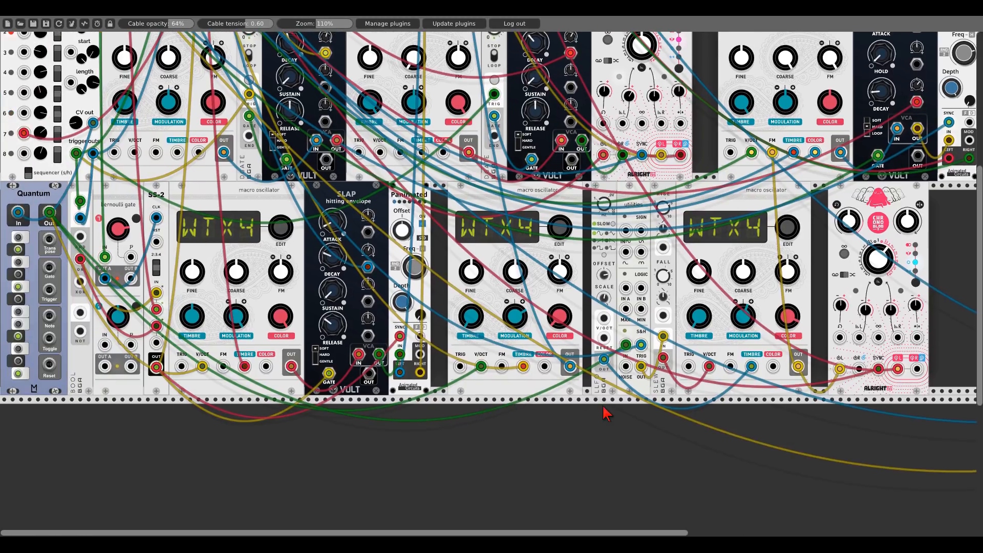
{"action": "left_click_drag", "start_coordinate": [817, 396], "coordinate": [467, 365]}
{"action": "left_click_drag", "start_coordinate": [672, 336], "coordinate": [110, 180]}
{"action": "left_click_drag", "start_coordinate": [775, 398], "coordinate": [823, 345]}
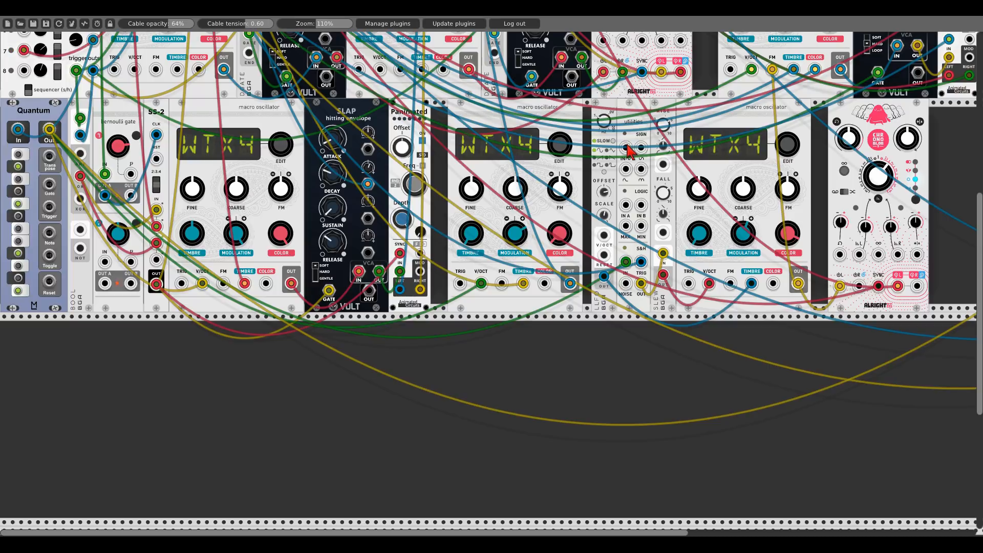
{"action": "left_click_drag", "start_coordinate": [627, 146], "coordinate": [50, 128]}
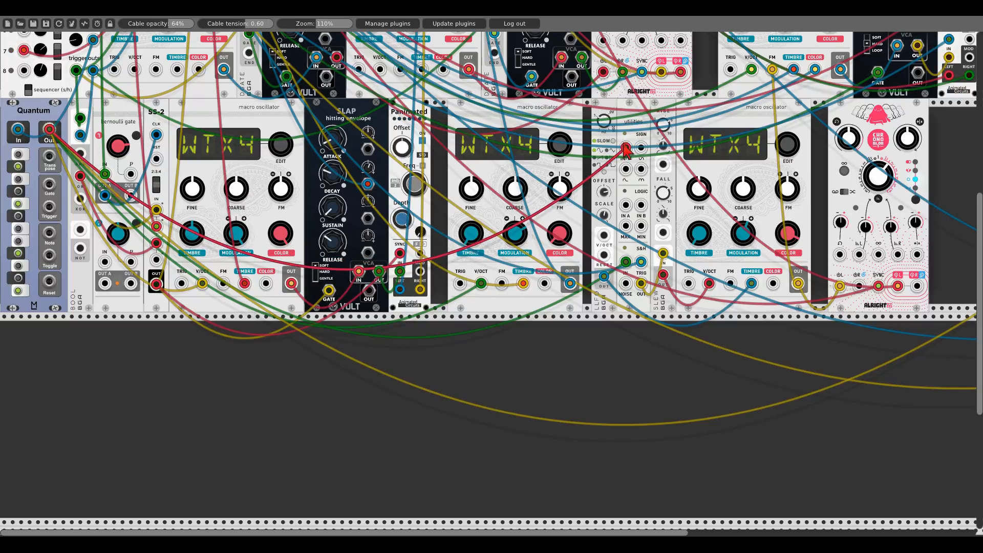
{"action": "left_click_drag", "start_coordinate": [641, 148], "coordinate": [794, 286]}
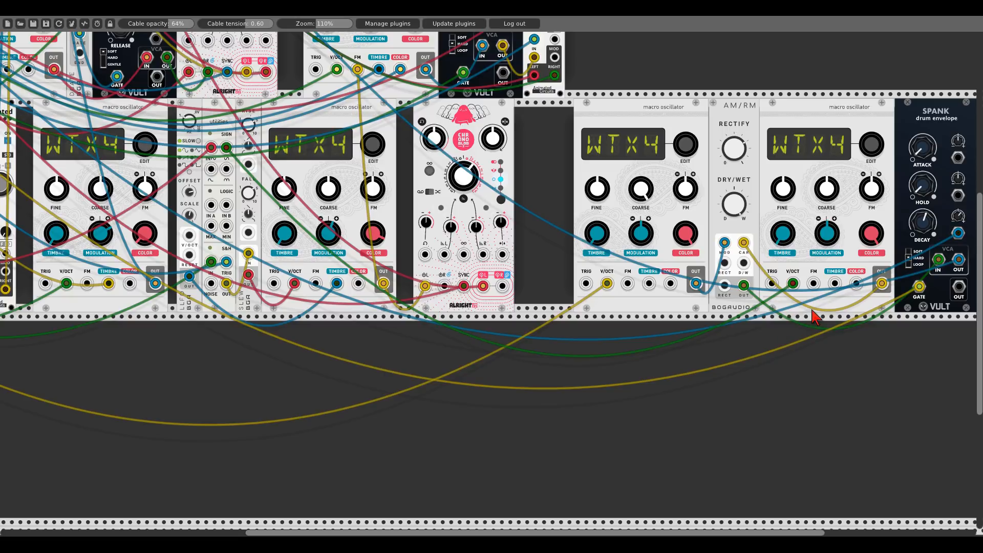
- Turn down the DECAY of the Spank envelope beside the AM/RM oscillators
{"action": "left_click_drag", "start_coordinate": [812, 312], "coordinate": [778, 361]}
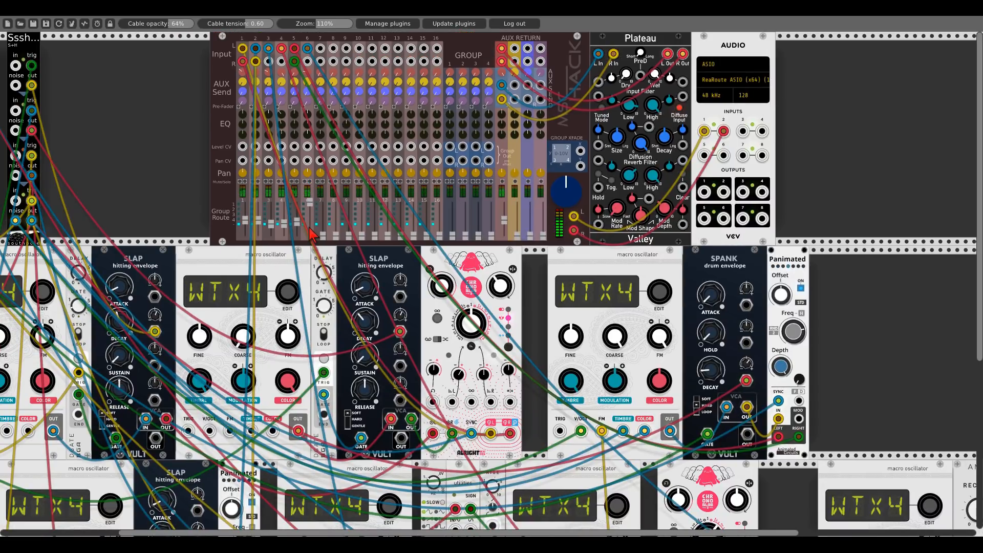
{"action": "scroll", "coordinate": [236, 138], "scroll_direction": "left", "scroll_amount": 5}
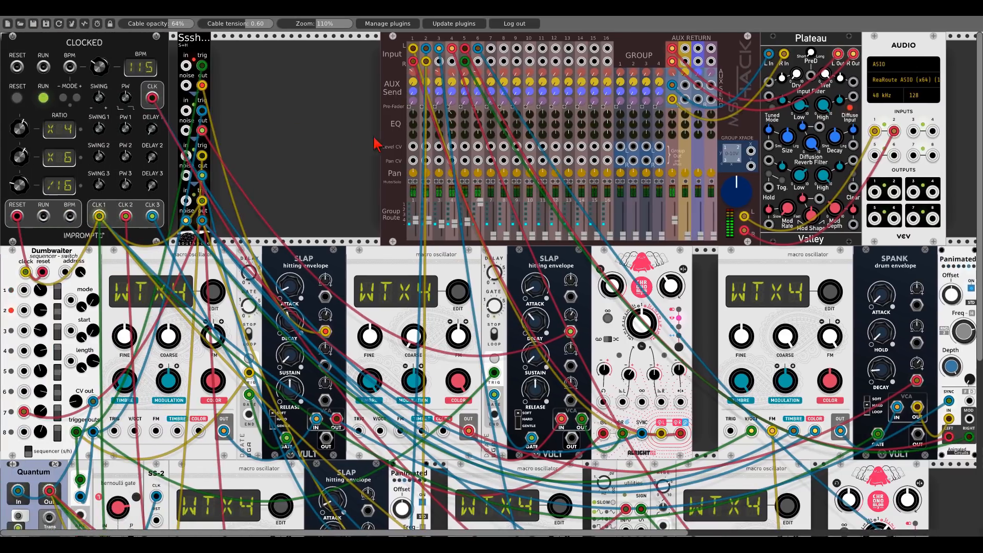
{"action": "scroll", "coordinate": [378, 147], "scroll_direction": "down", "scroll_amount": 3}
{"action": "scroll", "coordinate": [378, 148], "scroll_direction": "down", "scroll_amount": 3}
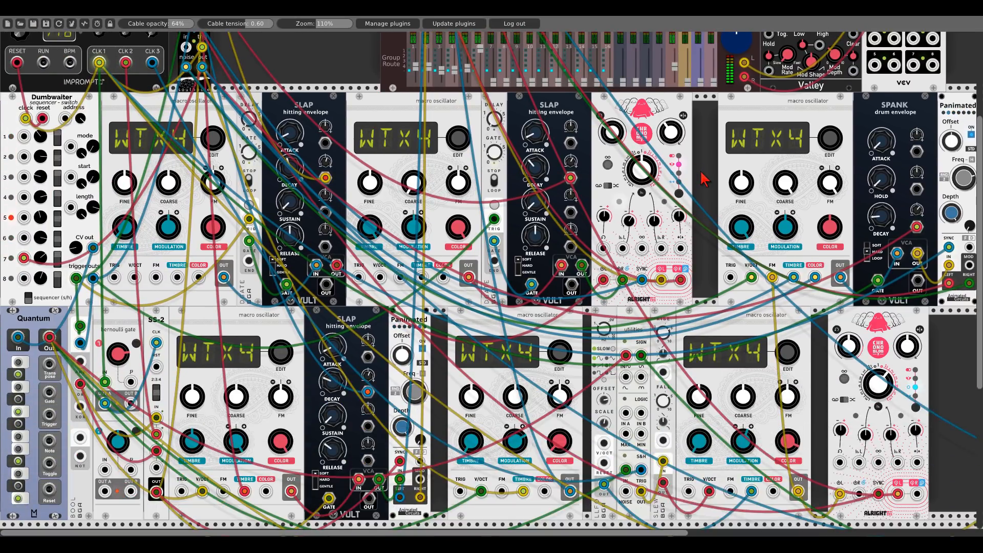
{"action": "left_click_drag", "start_coordinate": [702, 176], "coordinate": [182, 114]}
{"action": "left_click_drag", "start_coordinate": [807, 228], "coordinate": [661, 202]}
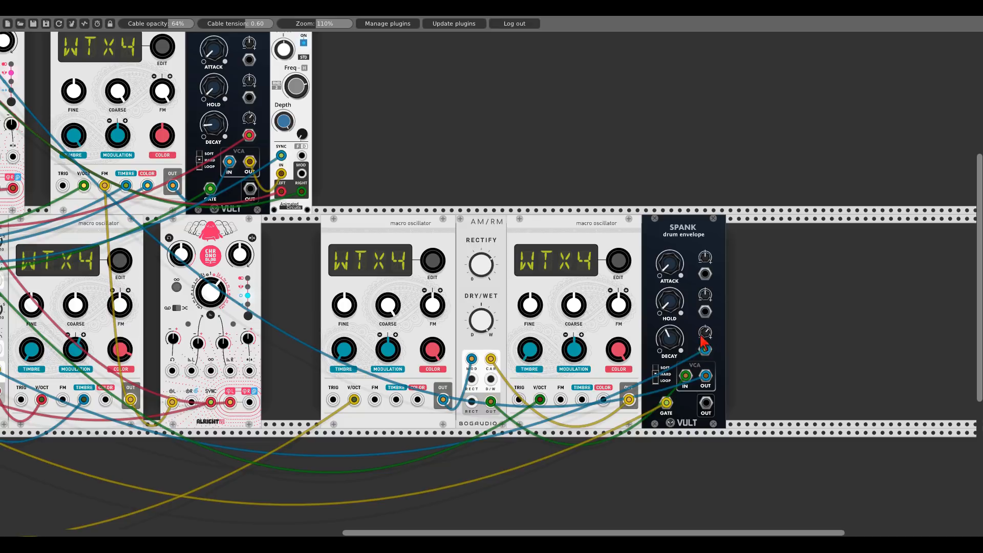
{"action": "left_click_drag", "start_coordinate": [680, 340], "coordinate": [681, 379]}
- Survey the patch cables across the module rows and the mixer
{"action": "left_click_drag", "start_coordinate": [410, 160], "coordinate": [954, 172]}
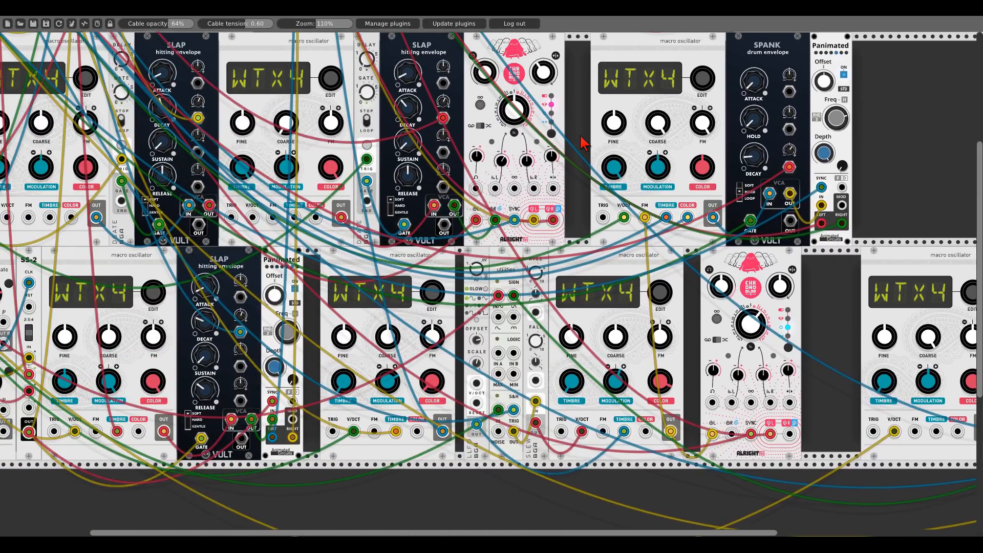
{"action": "left_click_drag", "start_coordinate": [583, 141], "coordinate": [729, 163]}
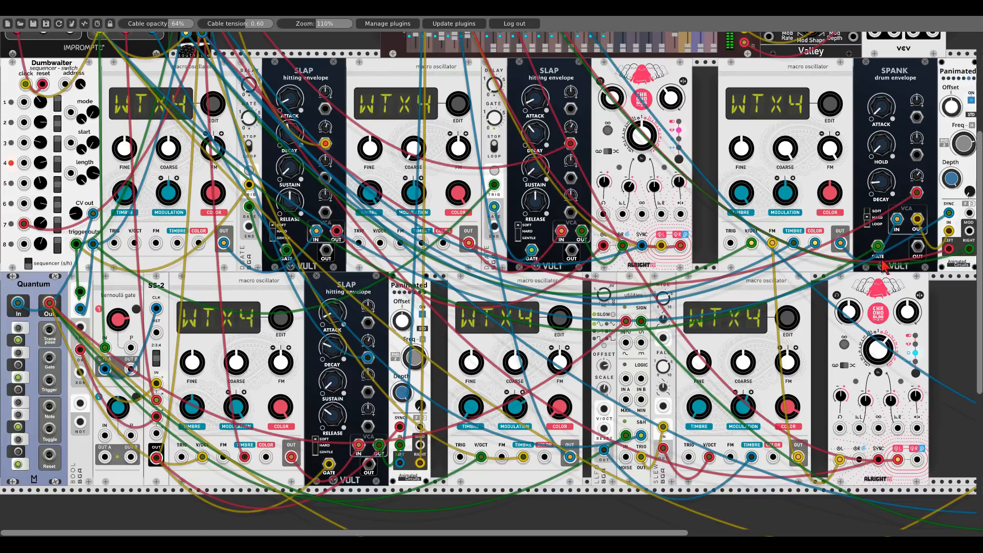
{"action": "left_click_drag", "start_coordinate": [936, 297], "coordinate": [653, 325]}
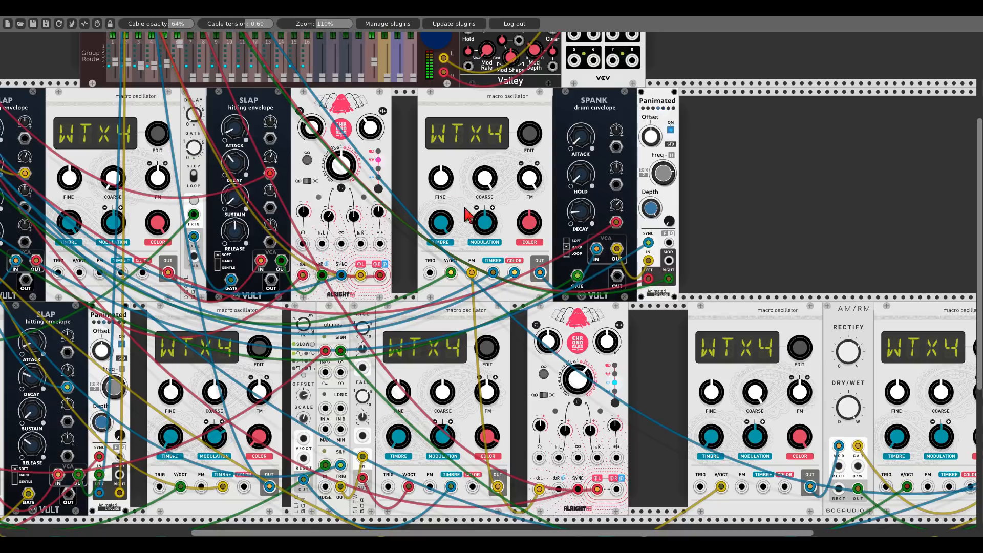
{"action": "scroll", "coordinate": [453, 226], "scroll_direction": "up", "scroll_amount": 3}
{"action": "scroll", "coordinate": [453, 226], "scroll_direction": "up", "scroll_amount": 2}
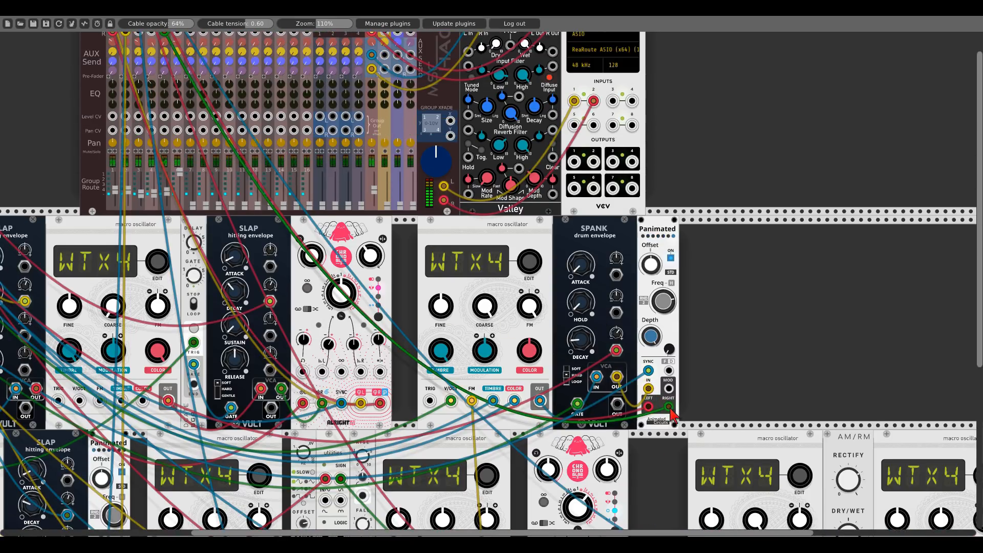
{"action": "scroll", "coordinate": [672, 416], "scroll_direction": "up", "scroll_amount": 1}
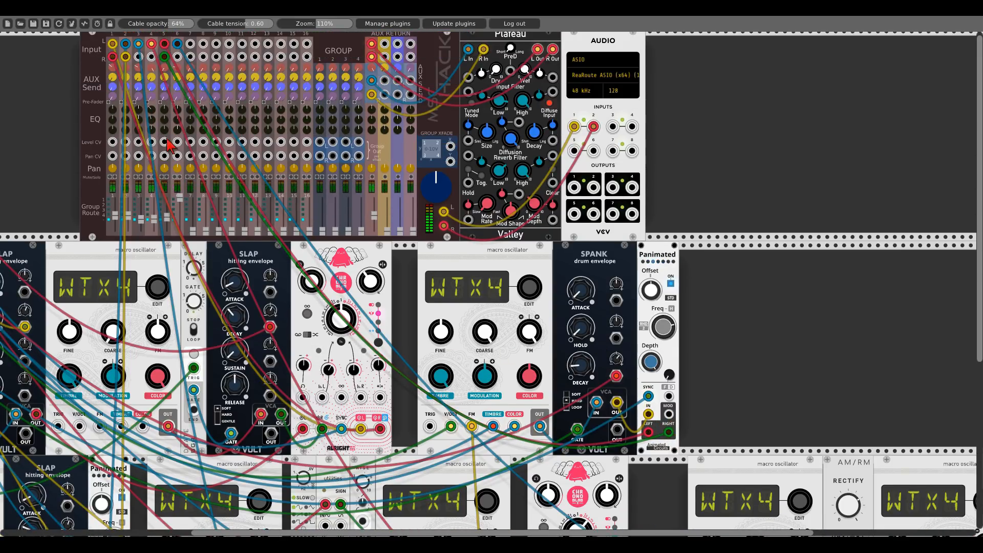
{"action": "scroll", "coordinate": [165, 131], "scroll_direction": "up", "scroll_amount": 1}
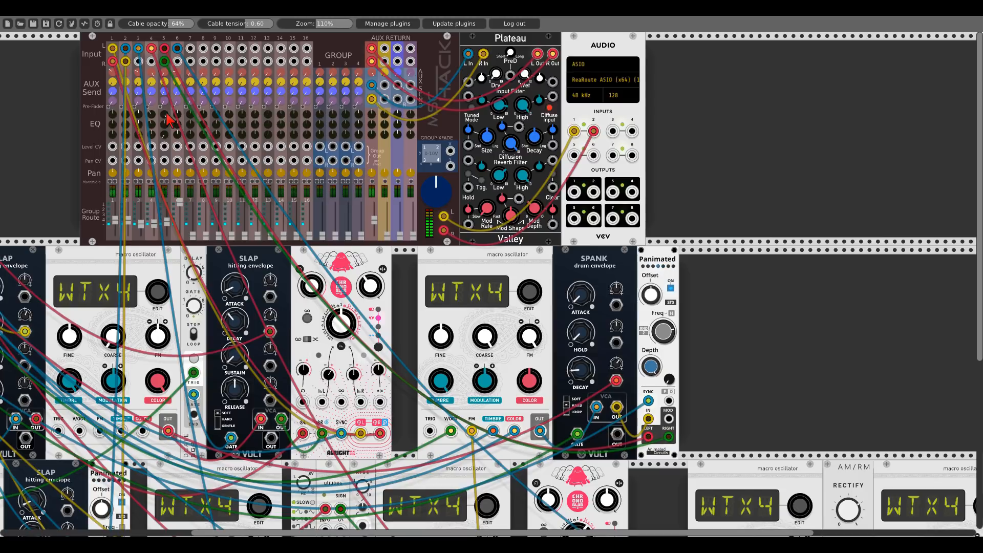
{"action": "left_click_drag", "start_coordinate": [73, 155], "coordinate": [425, 162]}
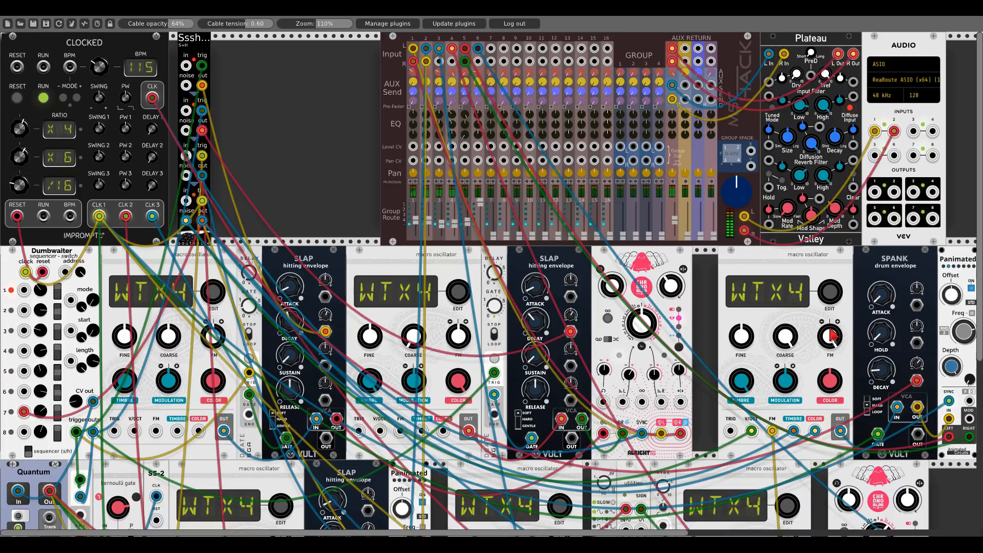
{"action": "left_click_drag", "start_coordinate": [839, 326], "coordinate": [451, 256]}
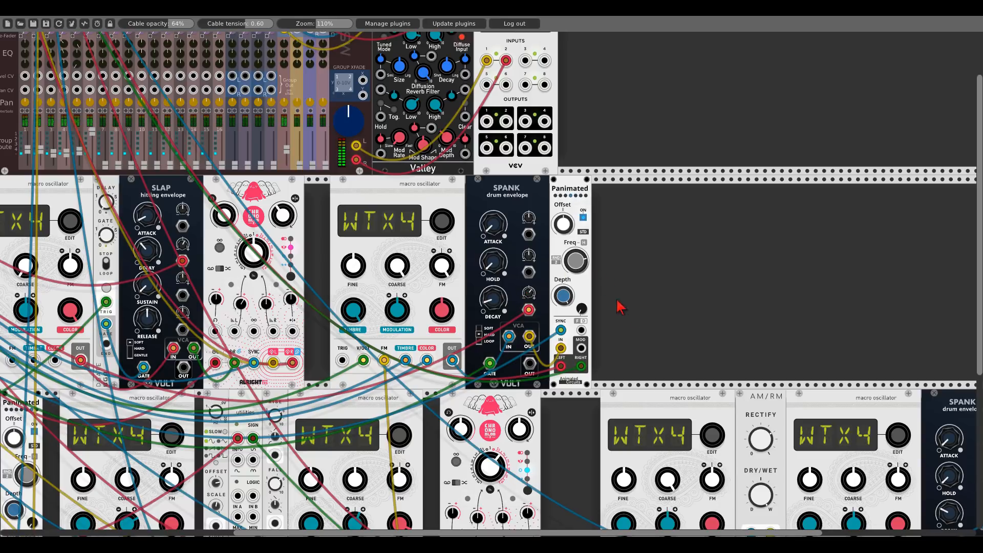
{"action": "scroll", "coordinate": [610, 311], "scroll_direction": "down", "scroll_amount": 3}
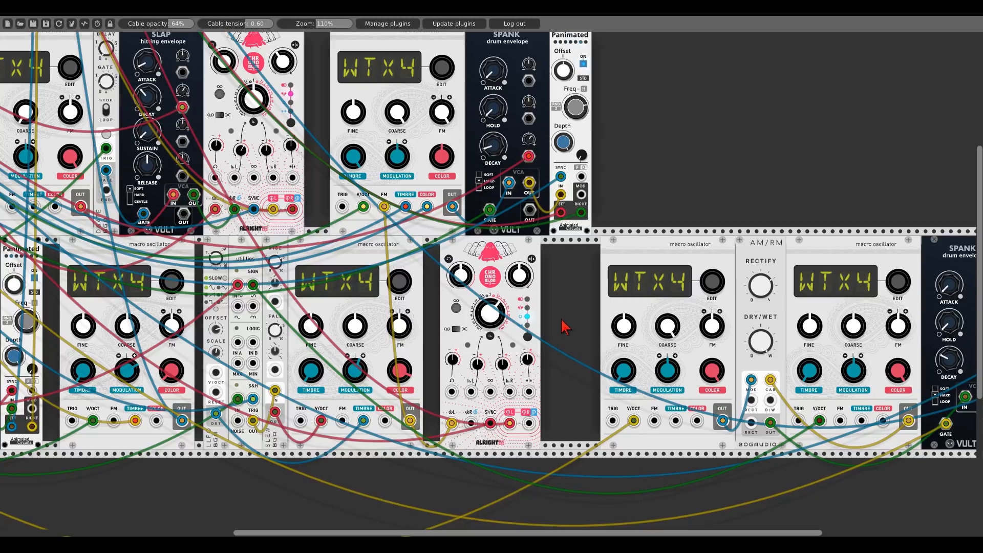
{"action": "left_click_drag", "start_coordinate": [559, 314], "coordinate": [846, 322]}
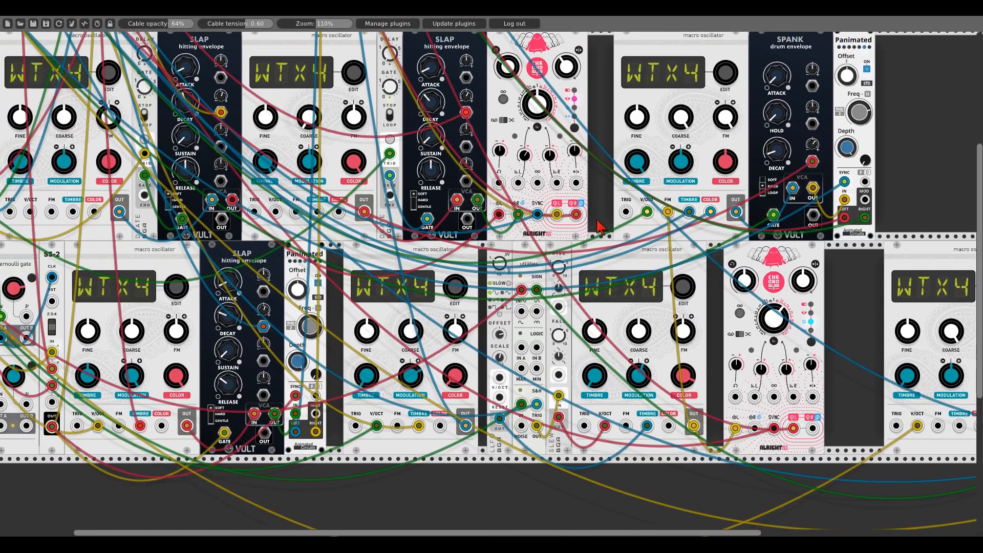
{"action": "left_click_drag", "start_coordinate": [598, 226], "coordinate": [703, 221]}
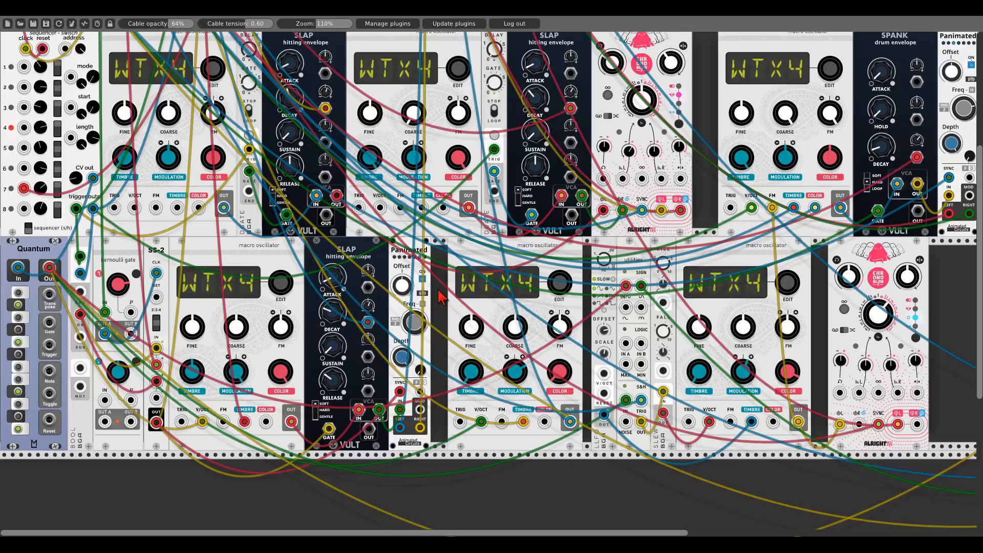
{"action": "scroll", "coordinate": [440, 298], "scroll_direction": "up", "scroll_amount": 5}
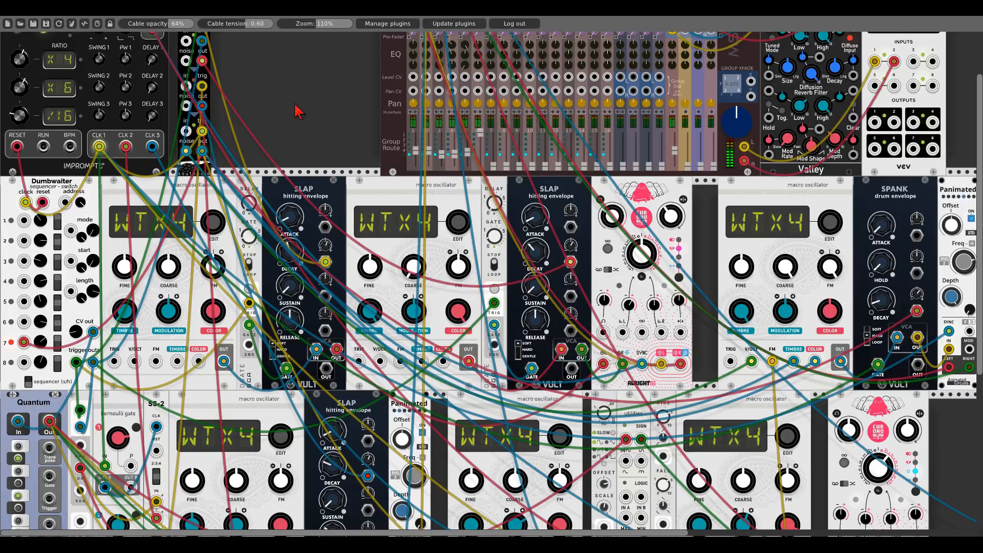
{"action": "scroll", "coordinate": [305, 115], "scroll_direction": "up", "scroll_amount": 2}
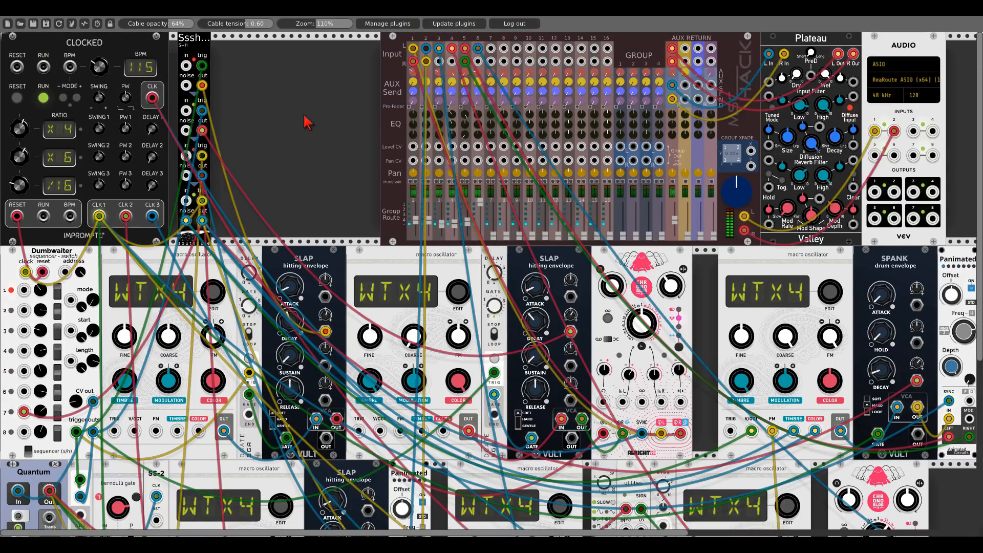
{"action": "scroll", "coordinate": [306, 122], "scroll_direction": "down", "scroll_amount": 5}
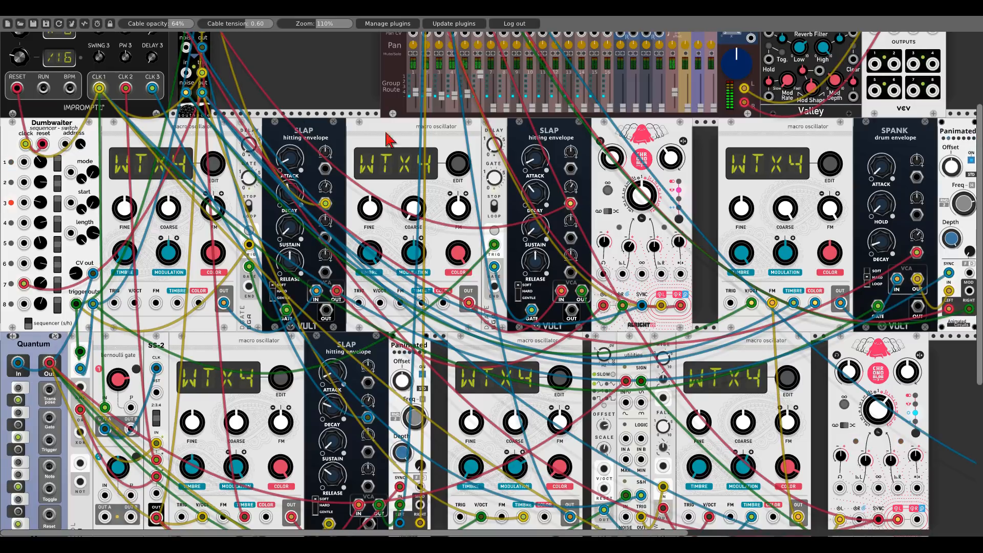
{"action": "scroll", "coordinate": [124, 125], "scroll_direction": "right", "scroll_amount": 10}
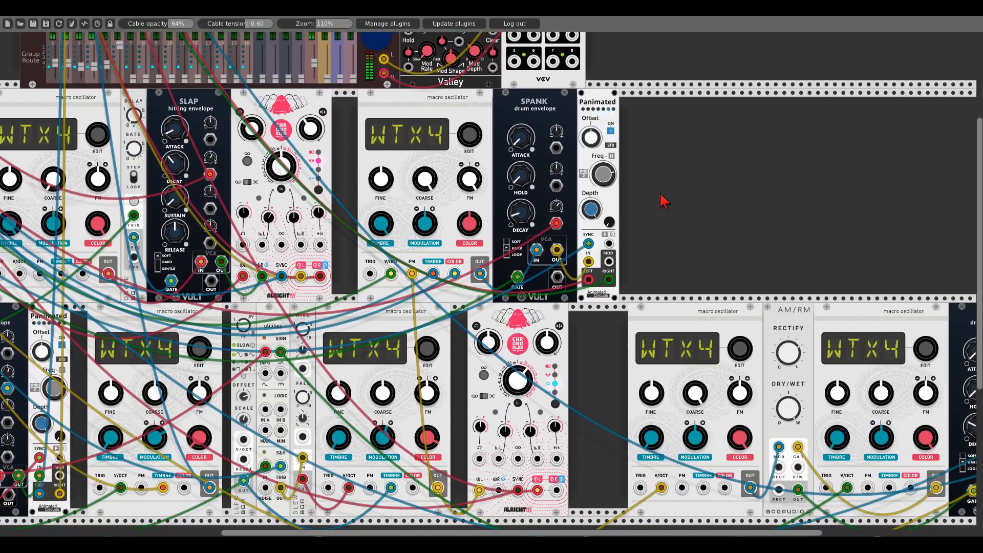
- Duplicate a macro oscillator into the upper row and enable its Low CPU option
{"action": "left_click_drag", "start_coordinate": [662, 202], "coordinate": [360, 182]}
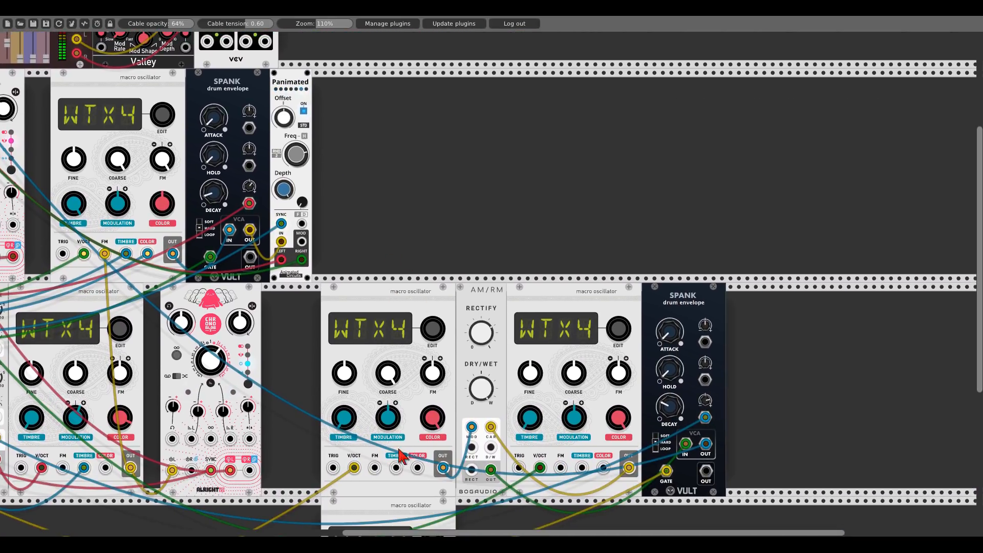
{"action": "key", "text": "ctrl+d"}
{"action": "right_click", "coordinate": [463, 91]}
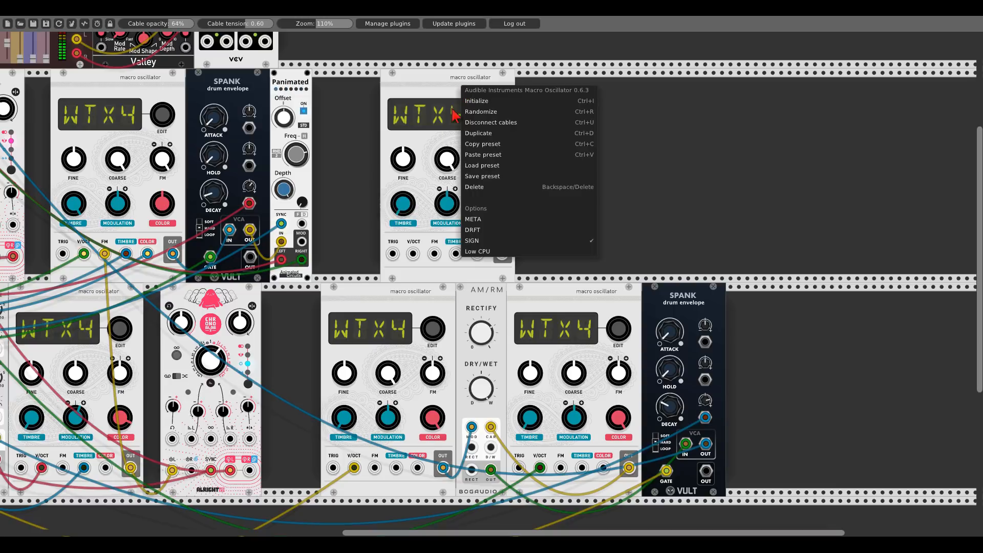
{"action": "left_click", "coordinate": [478, 252]}
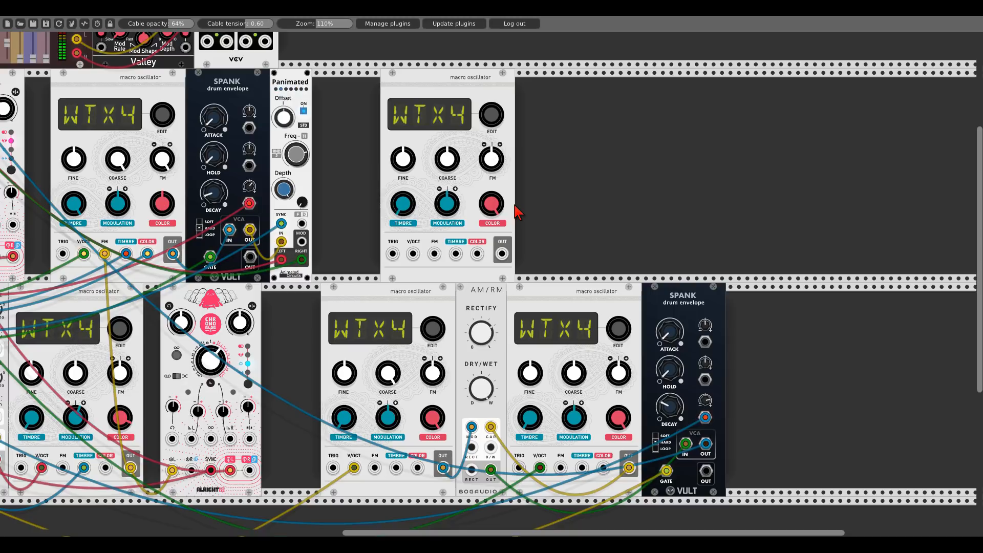
- Duplicate the Spank envelope and place the copy beside the new oscillator
{"action": "key", "text": "ctrl+d"}
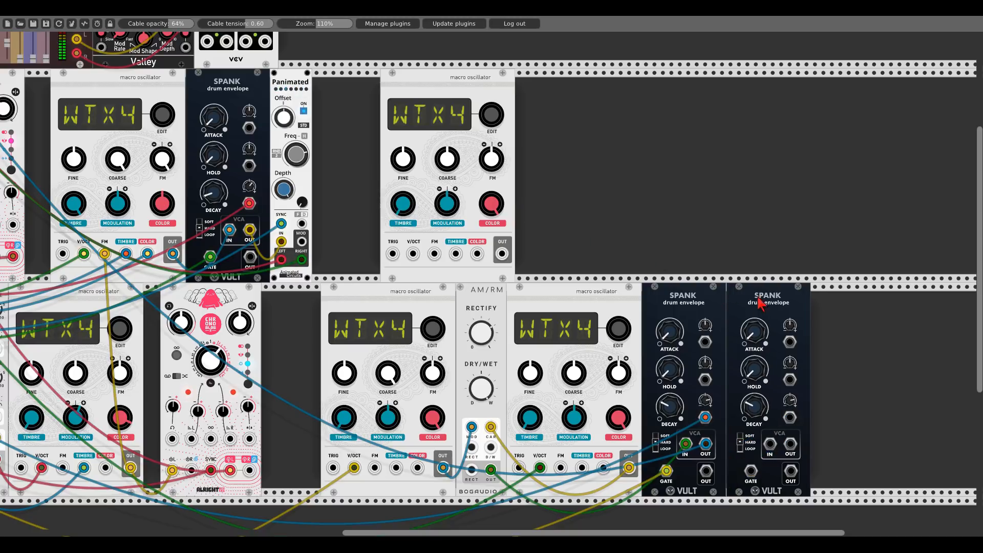
{"action": "left_click_drag", "start_coordinate": [764, 307], "coordinate": [548, 197]}
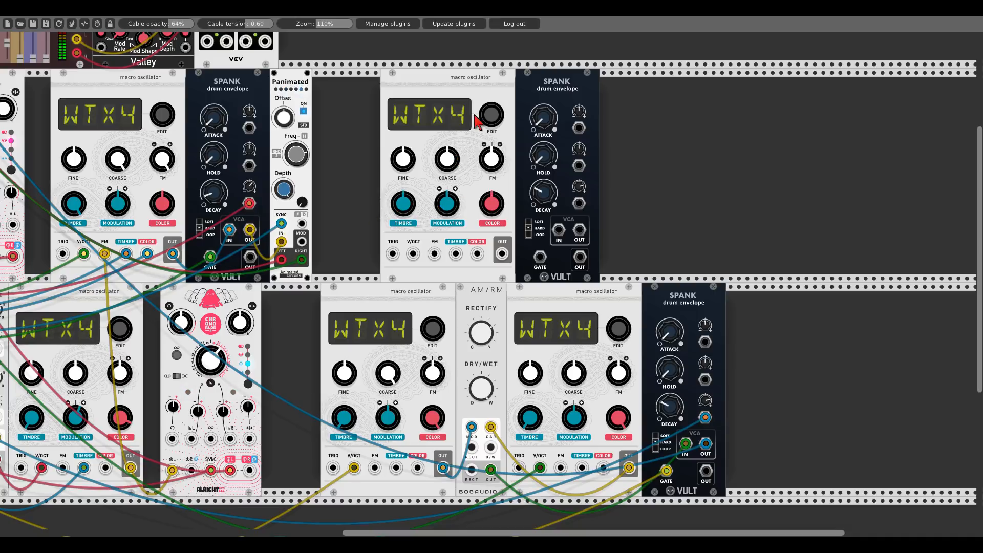
- Patch the new oscillator's output into mixer channel 7 and raise that channel's fader
{"action": "left_click_drag", "start_coordinate": [502, 252], "coordinate": [162, 51]}
{"action": "left_click", "coordinate": [163, 182]}
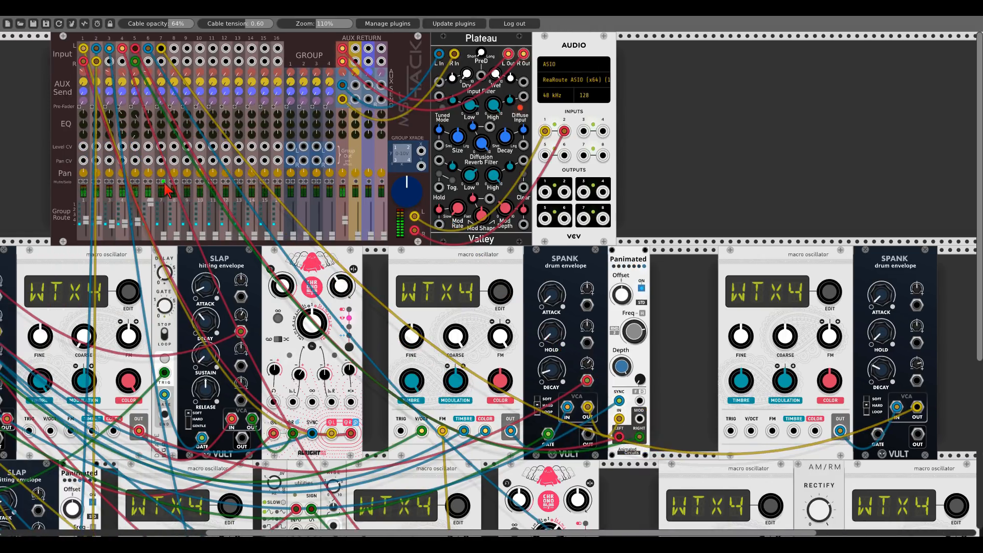
{"action": "left_click_drag", "start_coordinate": [163, 237], "coordinate": [163, 218]}
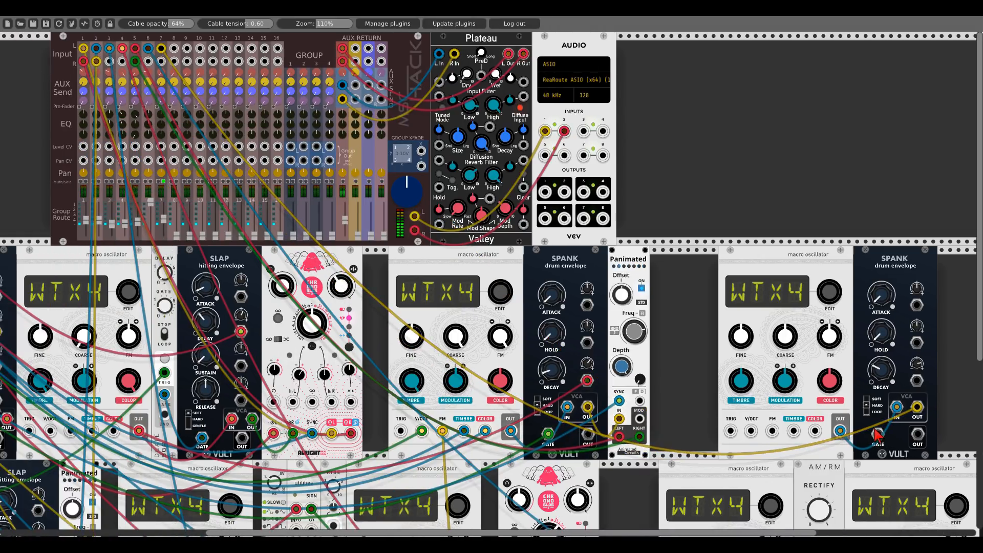
- Patch the new Spank envelope's GATE input from the Clocked module's CLK output
{"action": "left_click_drag", "start_coordinate": [877, 434], "coordinate": [59, 94]}
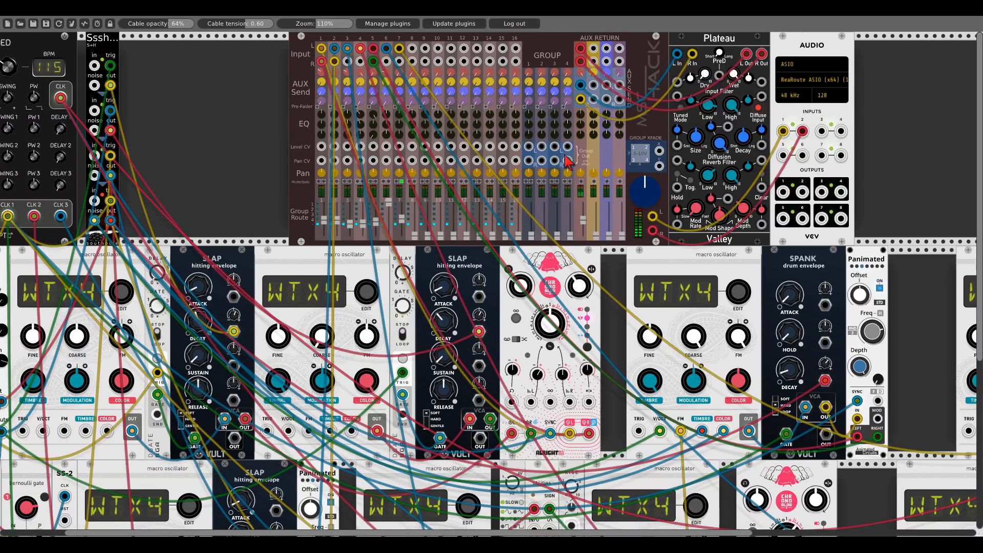
{"action": "left_click_drag", "start_coordinate": [838, 156], "coordinate": [385, 229]}
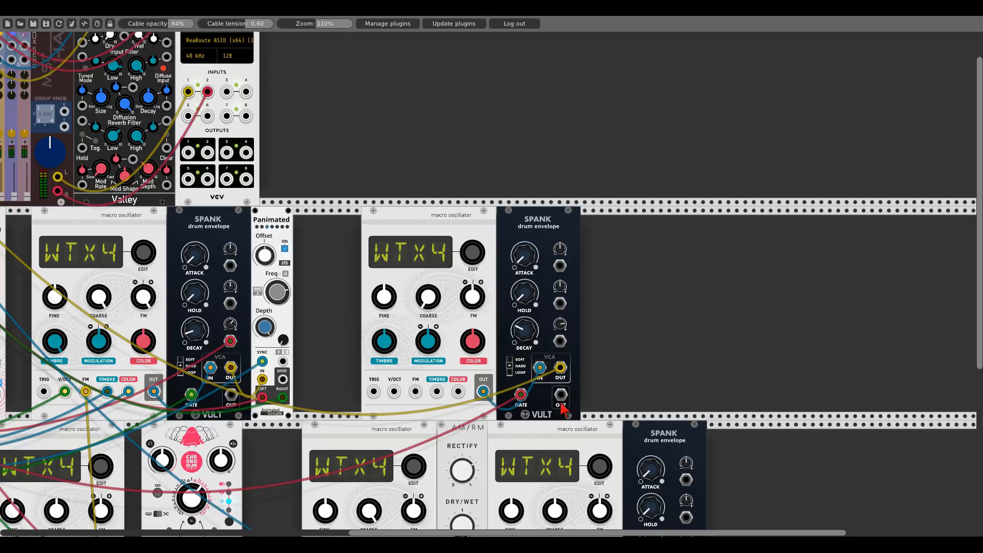
- Patch the new Spank envelope's output into the oscillator's FM input and raise the FM amount slightly
{"action": "left_click_drag", "start_coordinate": [561, 395], "coordinate": [416, 392]}
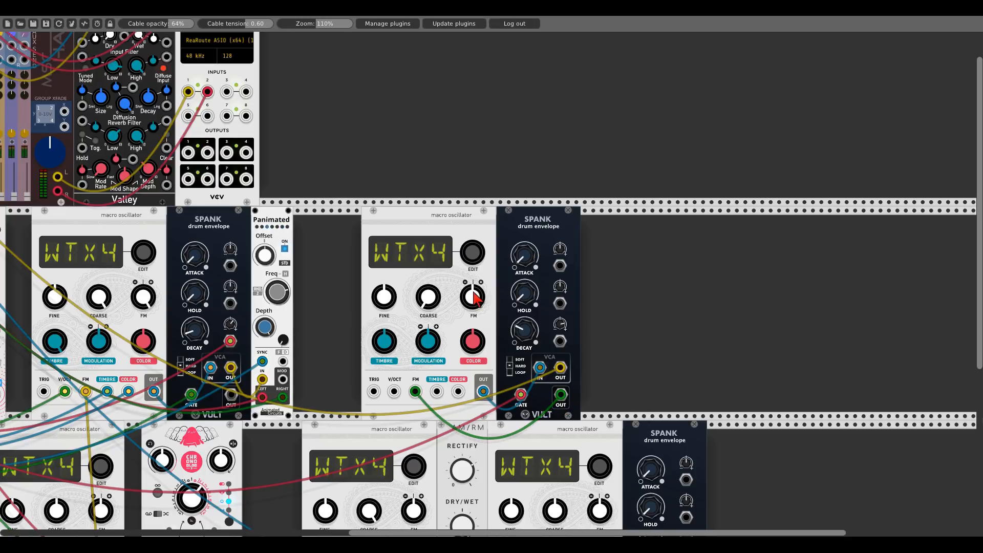
{"action": "left_click_drag", "start_coordinate": [474, 300], "coordinate": [473, 292]}
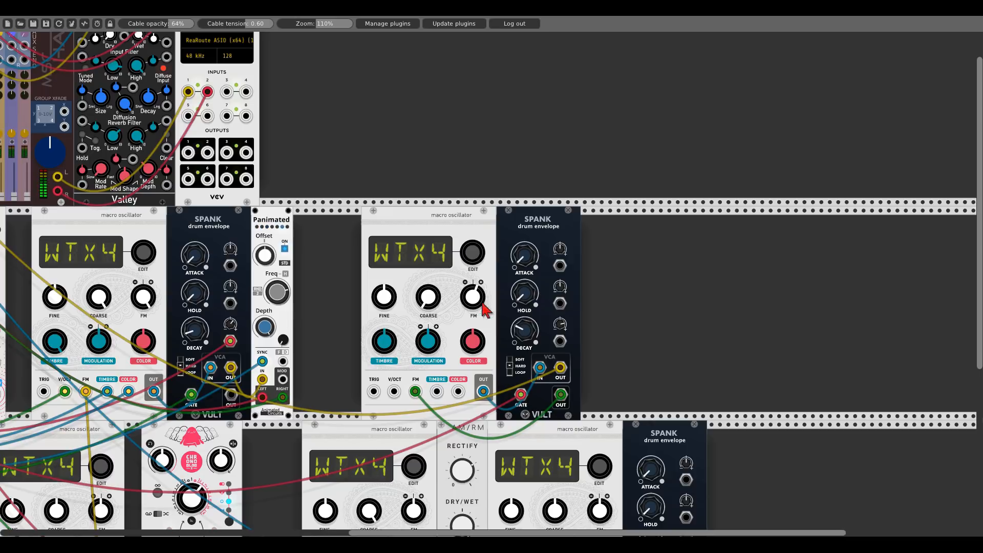
{"action": "left_click_drag", "start_coordinate": [476, 295], "coordinate": [476, 294]}
{"action": "left_click_drag", "start_coordinate": [473, 299], "coordinate": [474, 299]}
- Insert a Tangents Steiner-Parker filter between the new oscillator and its Spank envelope
{"action": "left_click_drag", "start_coordinate": [506, 241], "coordinate": [666, 240]}
{"action": "right_click", "coordinate": [592, 279]}
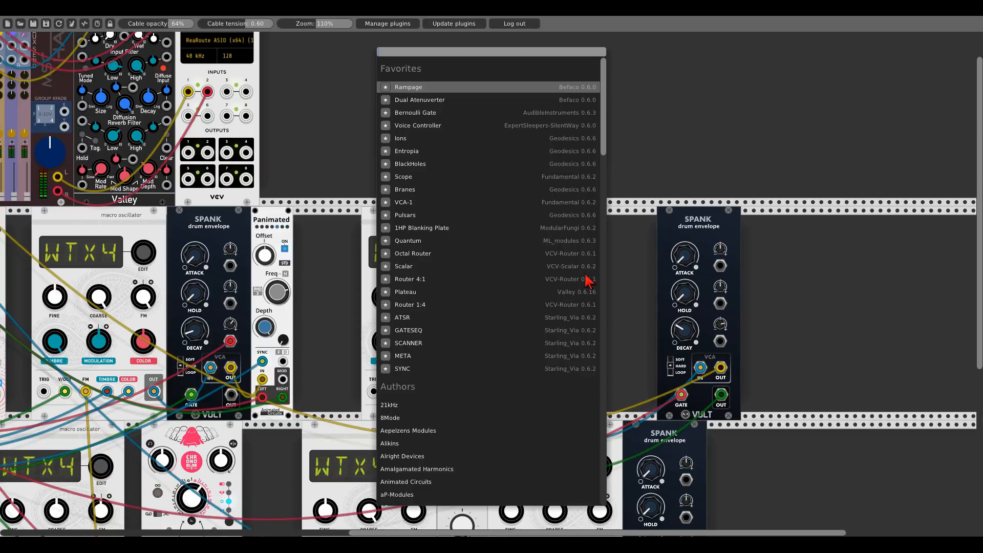
{"action": "type", "text": "tang"}
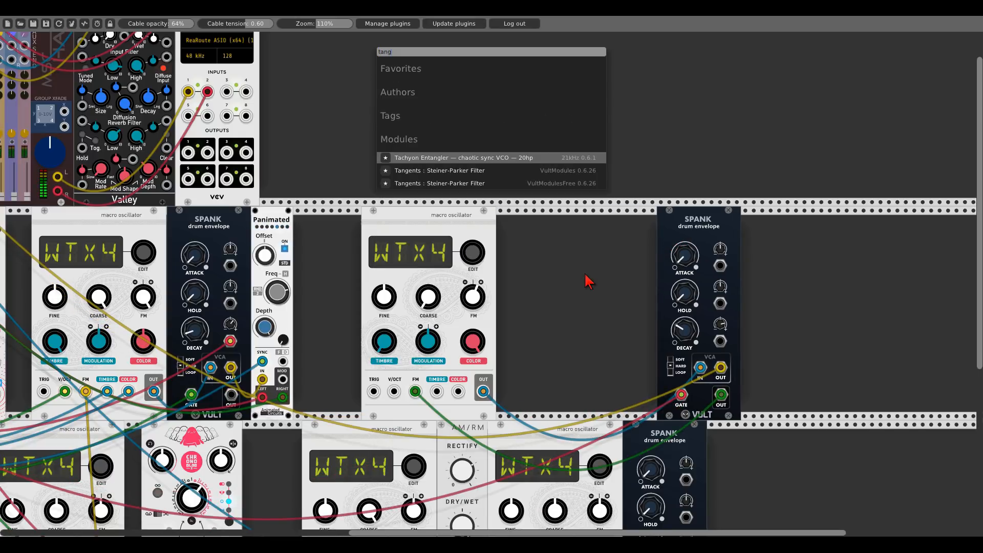
{"action": "left_click", "coordinate": [484, 183]}
{"action": "left_click_drag", "start_coordinate": [587, 222], "coordinate": [510, 230]}
{"action": "left_click_drag", "start_coordinate": [697, 227], "coordinate": [615, 222]}
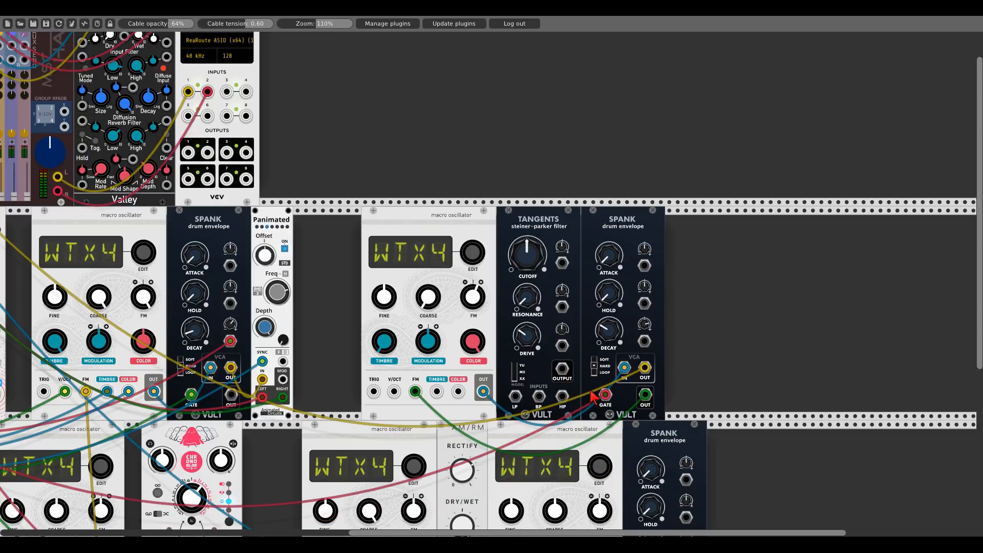
- Route the oscillator into the Tangents HP input and the filter output into the Spank VCA input
{"action": "left_click_drag", "start_coordinate": [624, 367], "coordinate": [516, 397]}
{"action": "left_click_drag", "start_coordinate": [561, 369], "coordinate": [624, 367]}
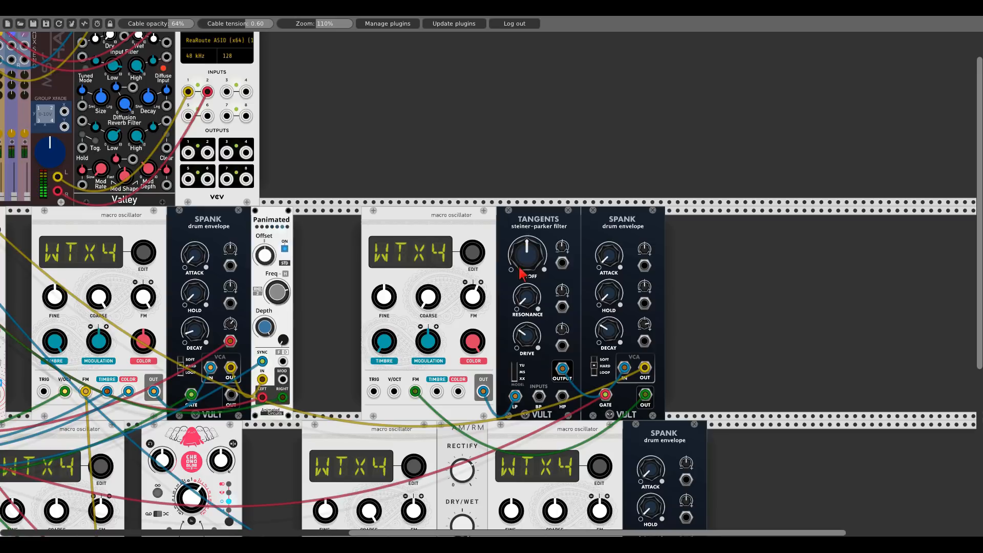
{"action": "mouse_move", "coordinate": [527, 253]}
{"action": "left_mouse_down"}
{"action": "mouse_move", "coordinate": [527, 303]}
{"action": "mouse_move", "coordinate": [527, 253]}
{"action": "left_mouse_up"}
{"action": "left_click_drag", "start_coordinate": [515, 396], "coordinate": [563, 397]}
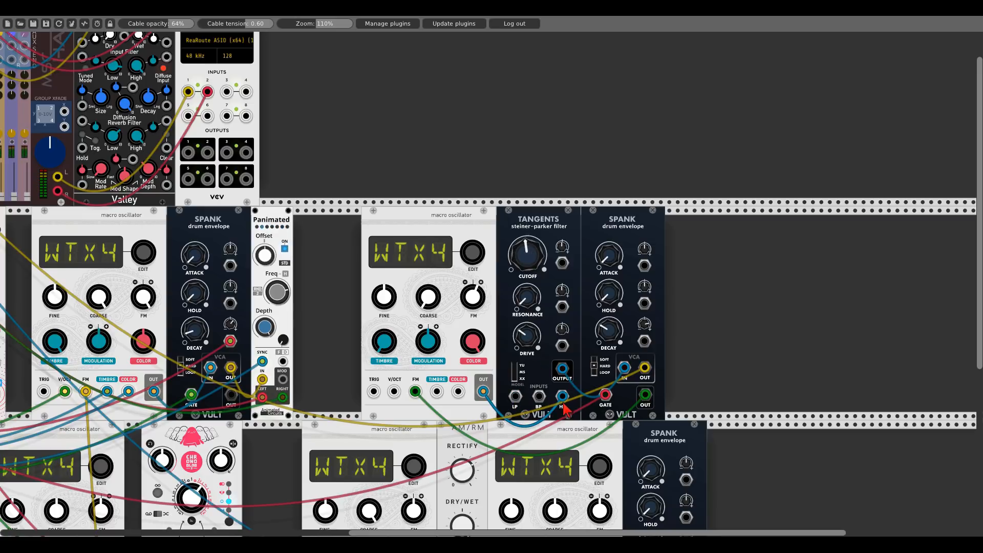
- Lower the Tangents filter cutoff
{"action": "left_click_drag", "start_coordinate": [527, 253], "coordinate": [527, 303]}
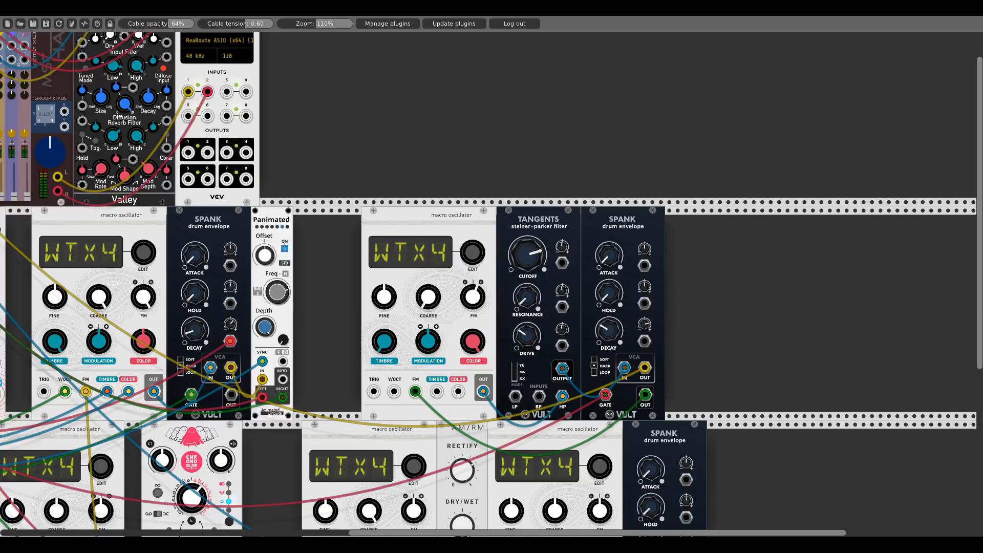
{"action": "left_click_drag", "start_coordinate": [527, 254], "coordinate": [527, 284]}
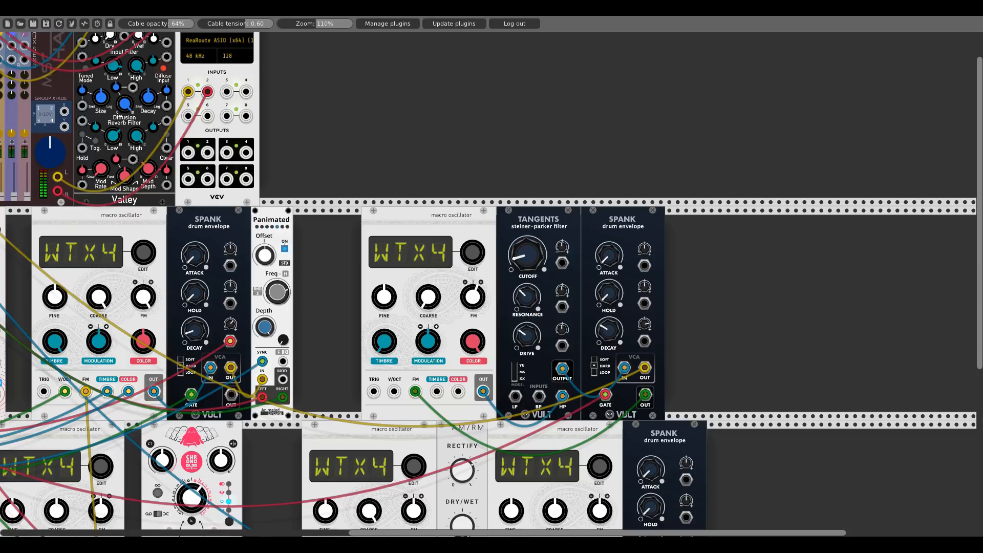
{"action": "left_click_drag", "start_coordinate": [527, 297], "coordinate": [529, 285]}
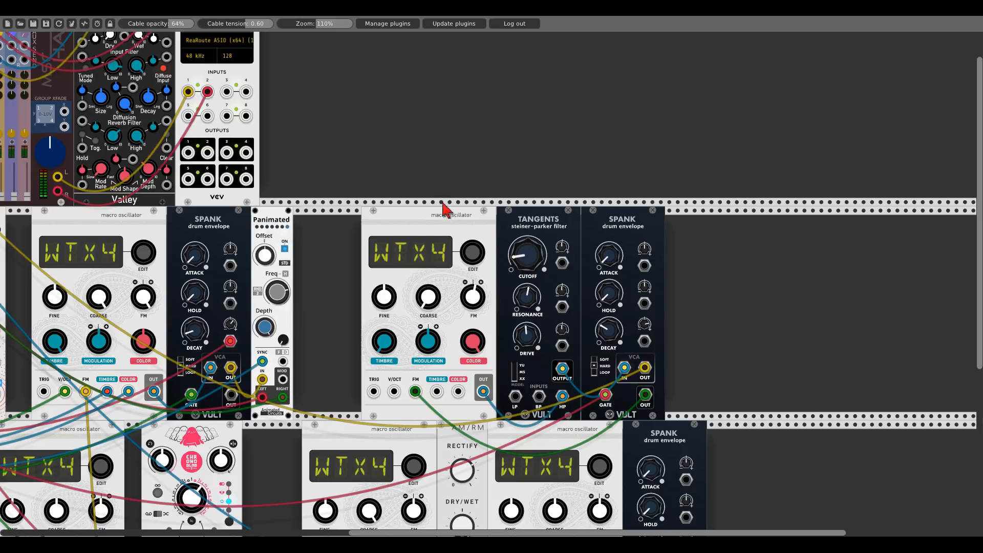
- Fine-tune the new oscillator's timbre and fine pitch and raise the filter resonance slightly
{"action": "left_click_drag", "start_coordinate": [397, 148], "coordinate": [855, 205]}
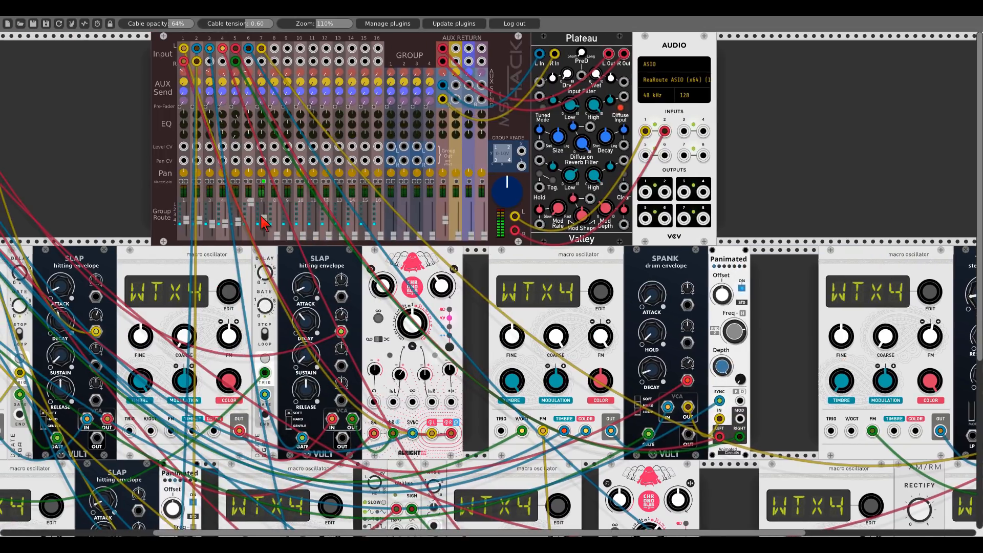
{"action": "left_click", "coordinate": [264, 182]}
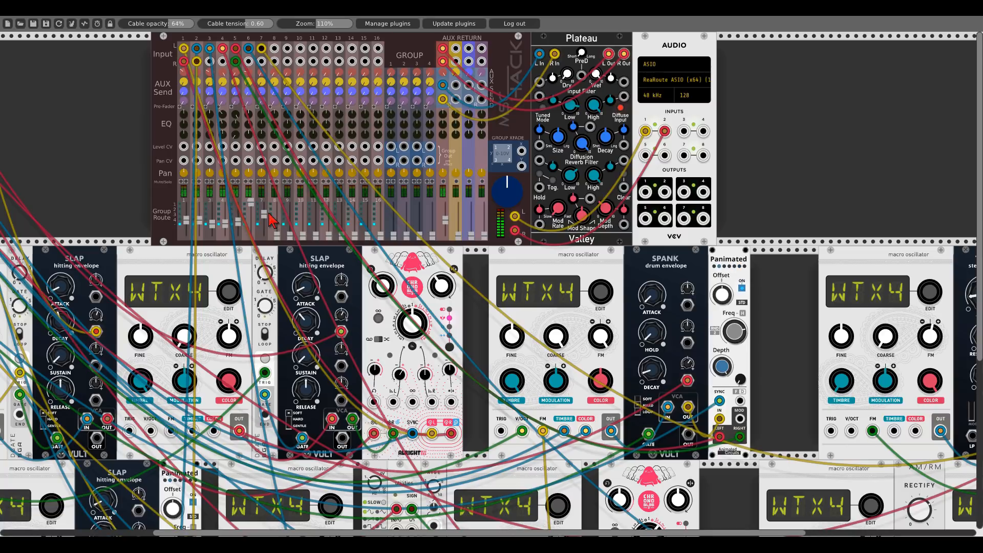
{"action": "left_click_drag", "start_coordinate": [85, 161], "coordinate": [284, 169]}
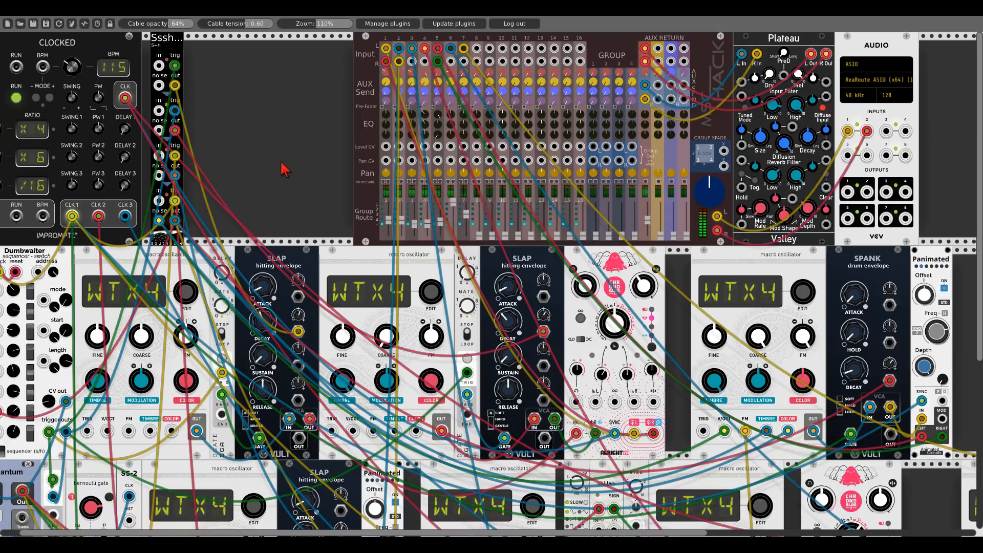
{"action": "left_click_drag", "start_coordinate": [246, 186], "coordinate": [273, 175]}
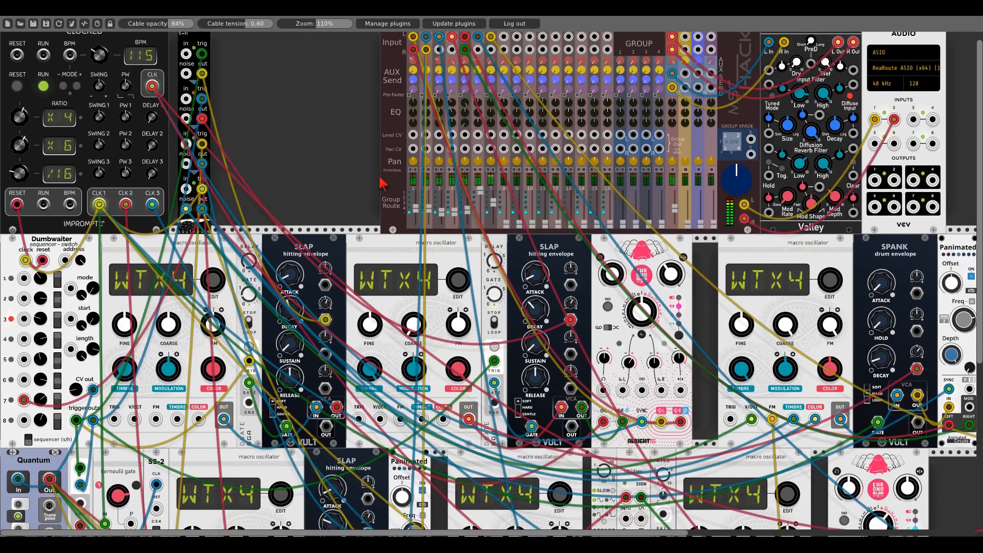
{"action": "scroll", "coordinate": [471, 235], "scroll_direction": "down", "scroll_amount": 3}
{"action": "left_click_drag", "start_coordinate": [703, 272], "coordinate": [424, 89]}
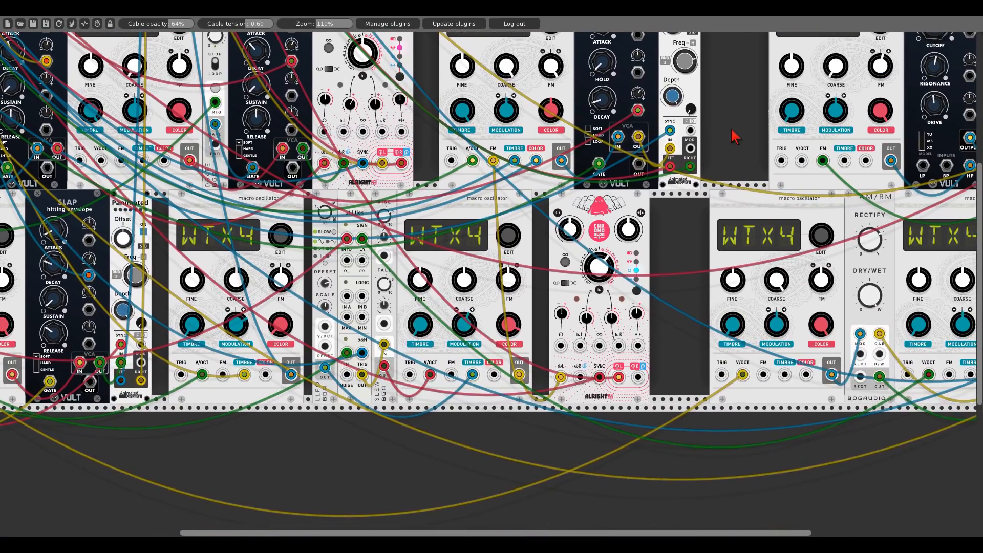
{"action": "left_click_drag", "start_coordinate": [736, 137], "coordinate": [333, 268]}
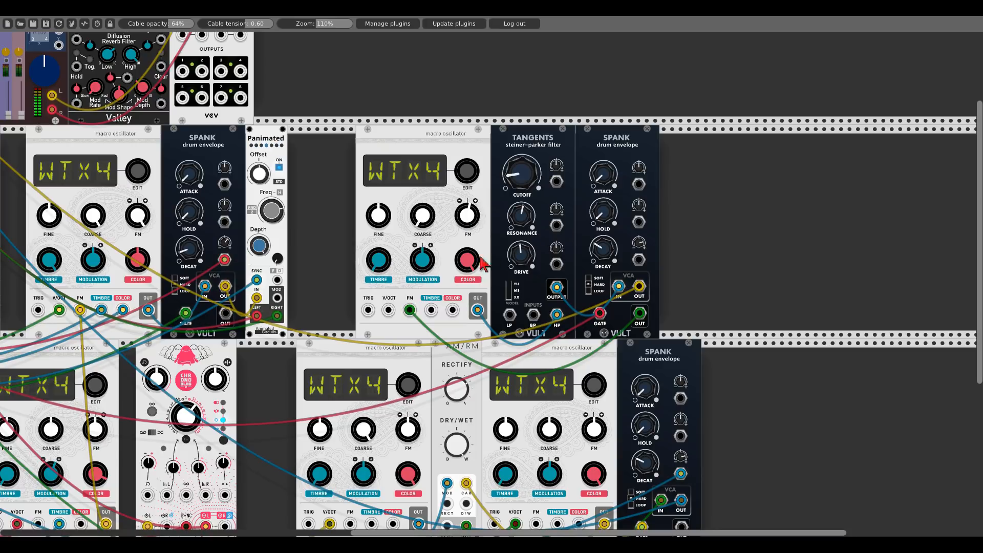
{"action": "left_click_drag", "start_coordinate": [379, 262], "coordinate": [378, 261]}
{"action": "left_click_drag", "start_coordinate": [379, 215], "coordinate": [379, 218]}
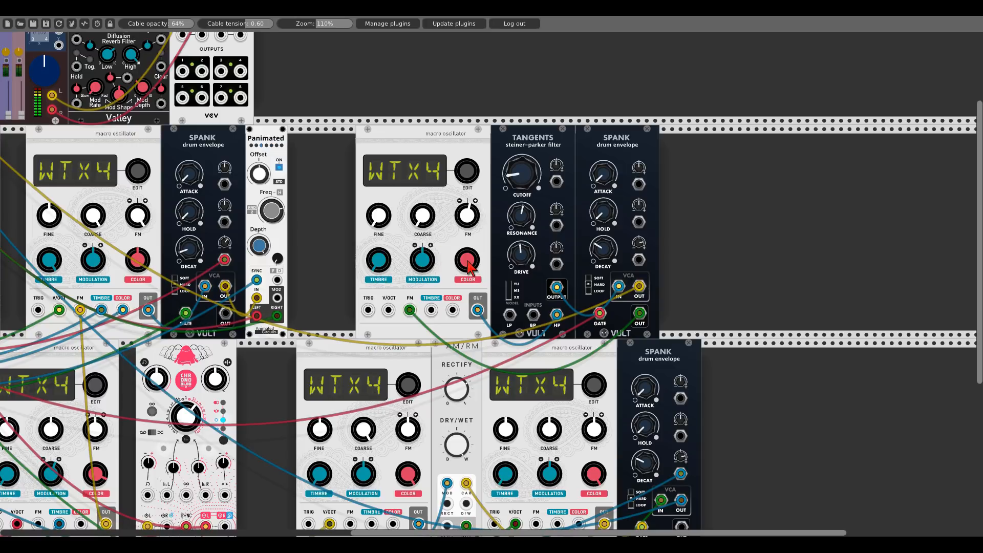
{"action": "left_click_drag", "start_coordinate": [515, 222], "coordinate": [516, 208]}
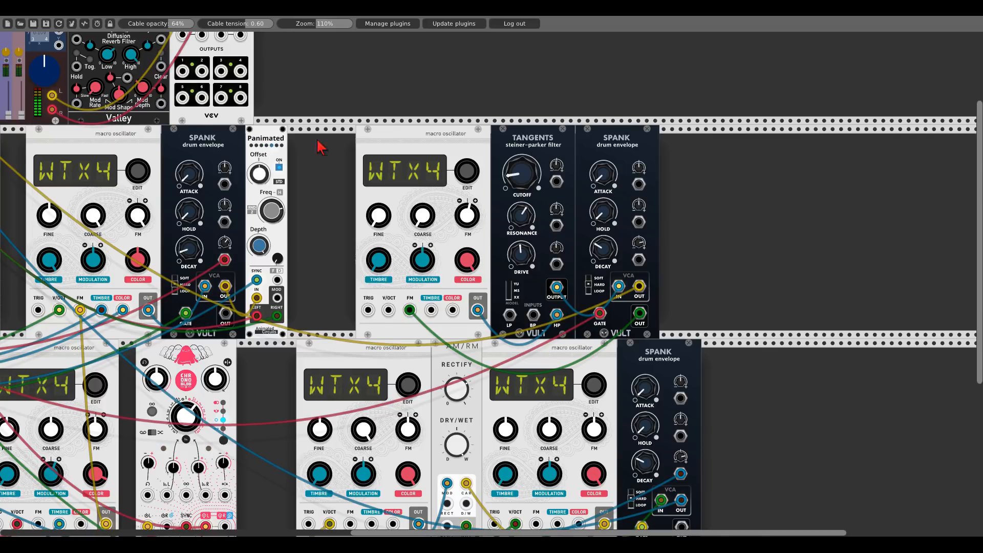
- Survey the whole patch, checking a lower-row oscillator's options, and zoom out to 71%
{"action": "left_click_drag", "start_coordinate": [320, 149], "coordinate": [838, 207]}
{"action": "left_click_drag", "start_coordinate": [175, 101], "coordinate": [346, 154]}
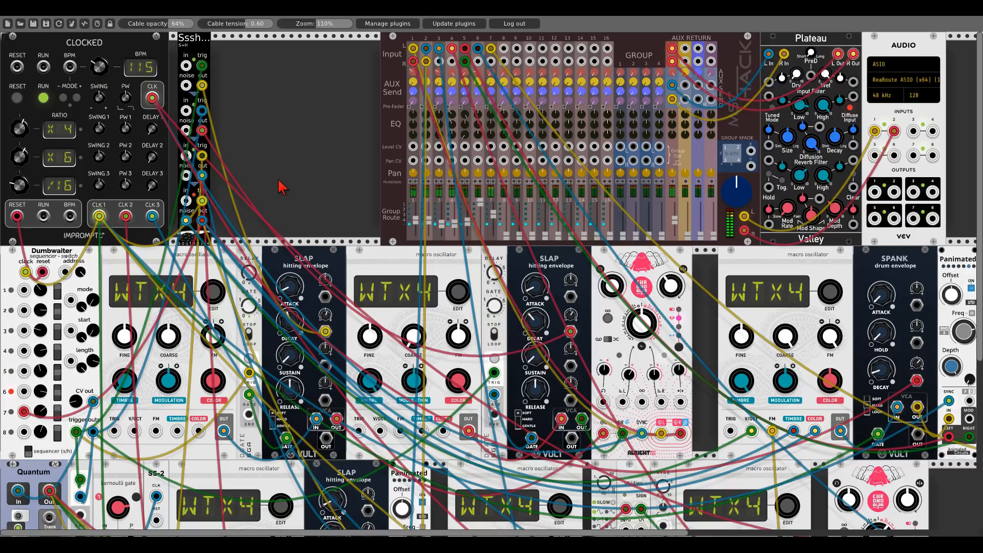
{"action": "scroll", "coordinate": [281, 188], "scroll_direction": "down", "scroll_amount": 4}
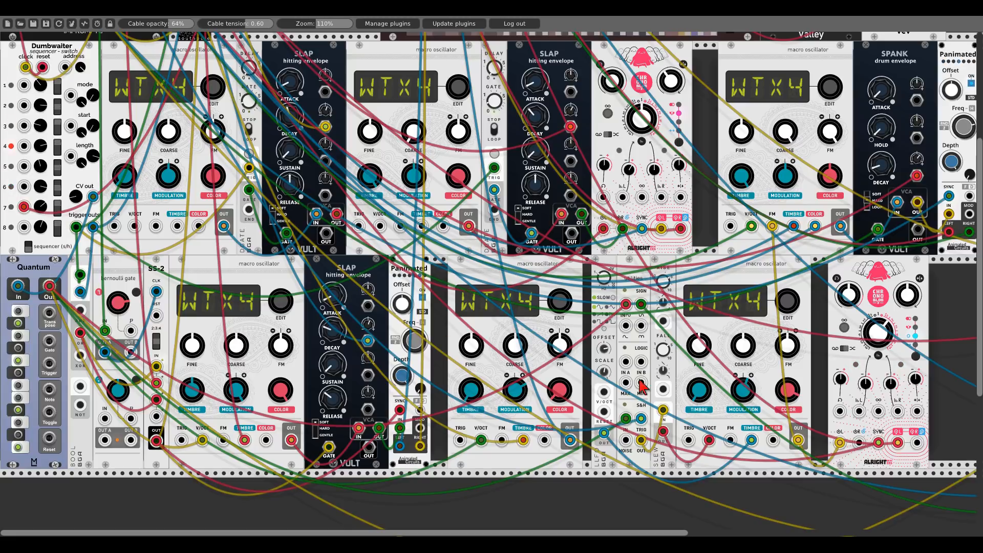
{"action": "right_click", "coordinate": [726, 278]}
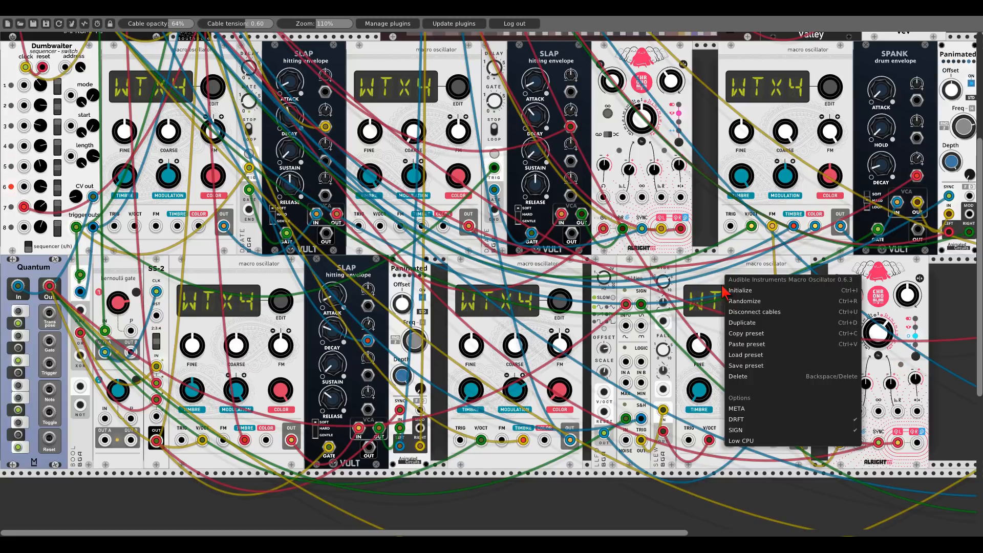
{"action": "left_click", "coordinate": [716, 265]}
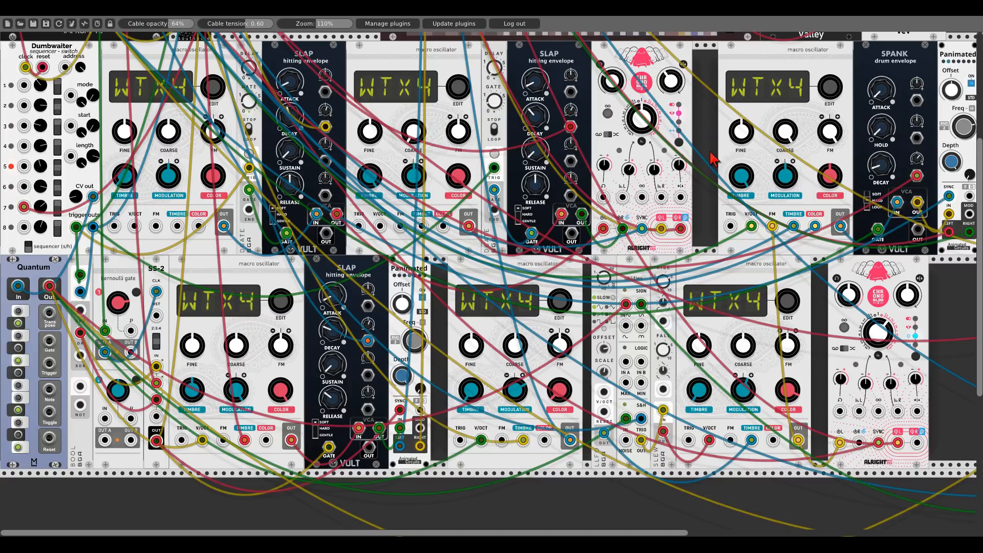
{"action": "scroll", "coordinate": [711, 135], "scroll_direction": "up", "scroll_amount": 5}
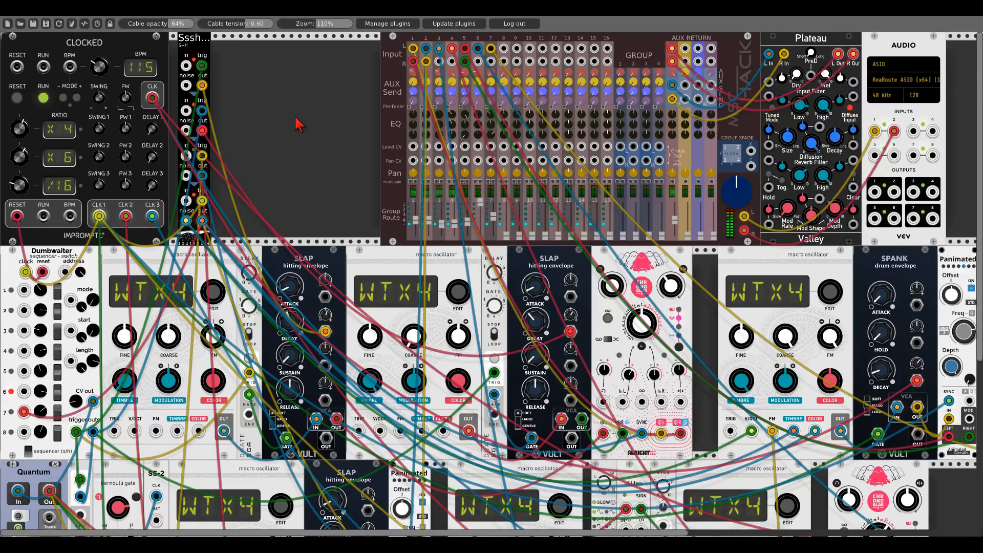
{"action": "scroll", "coordinate": [300, 123], "scroll_direction": "down", "scroll_amount": 4}
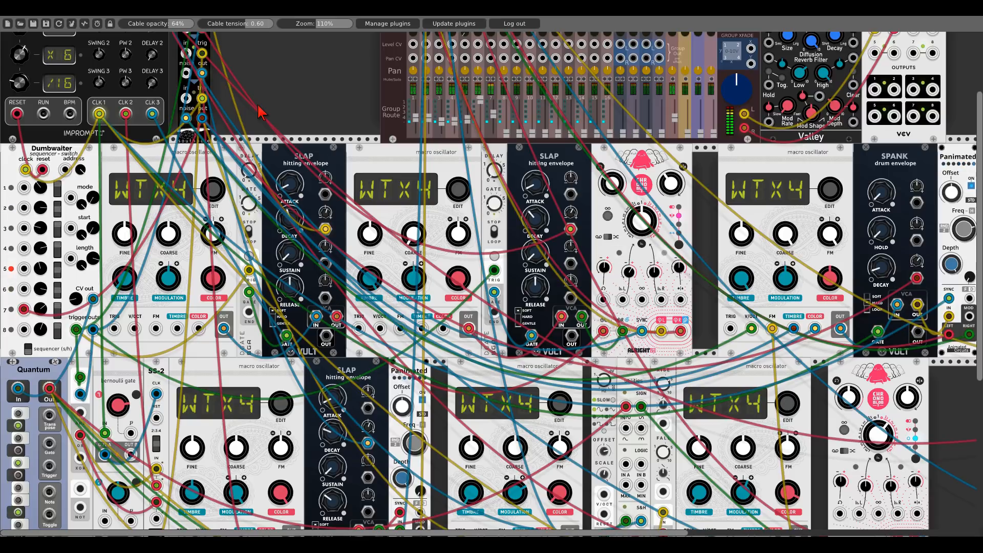
{"action": "left_click_drag", "start_coordinate": [711, 269], "coordinate": [442, 197]}
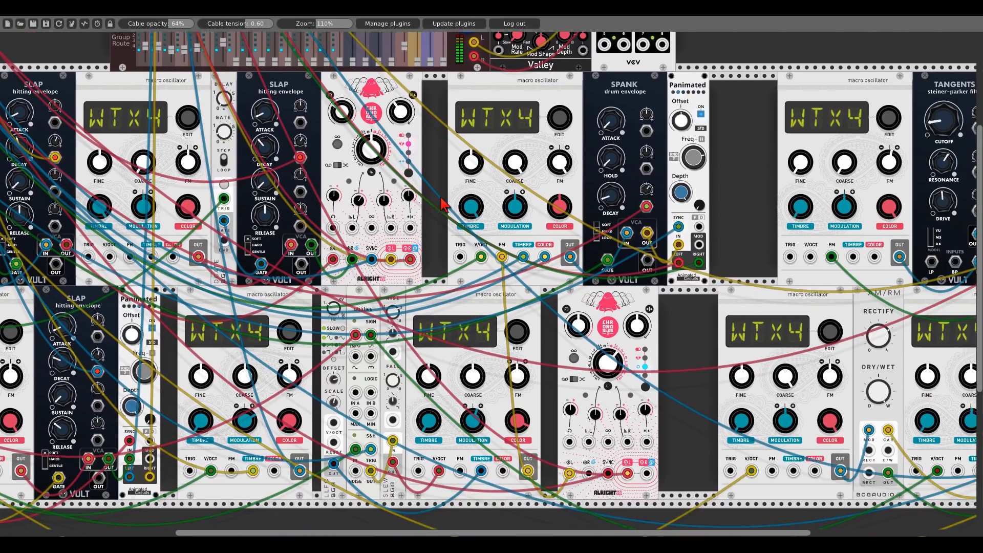
{"action": "left_click_drag", "start_coordinate": [673, 318], "coordinate": [336, 310]}
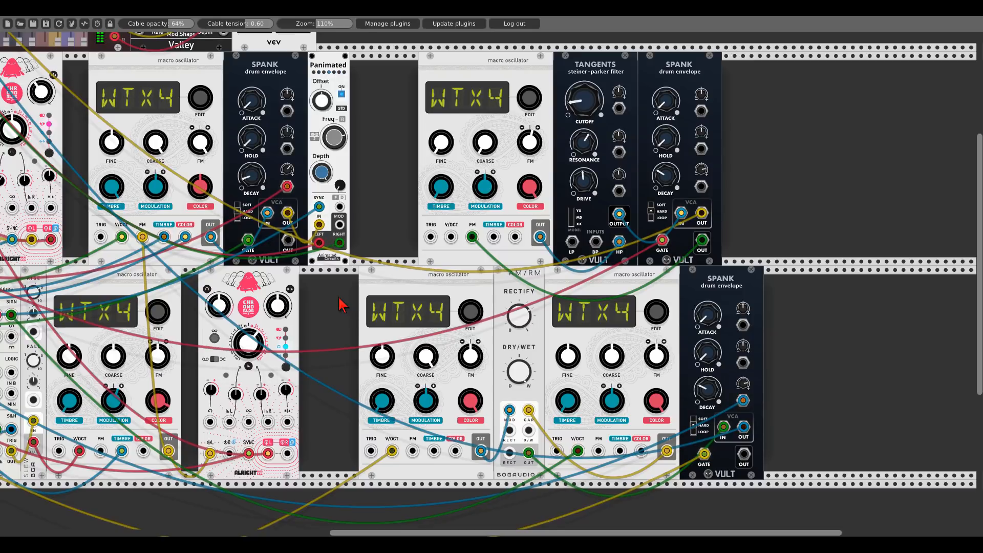
{"action": "left_click_drag", "start_coordinate": [331, 307], "coordinate": [901, 322]}
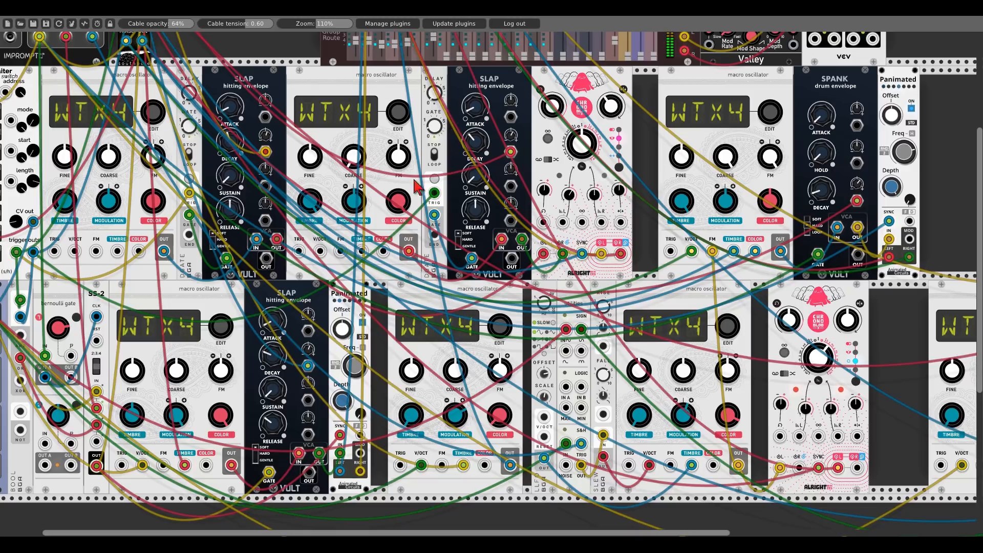
{"action": "left_click_drag", "start_coordinate": [377, 301], "coordinate": [479, 364]}
{"action": "scroll", "coordinate": [227, 152], "scroll_direction": "up", "scroll_amount": 5}
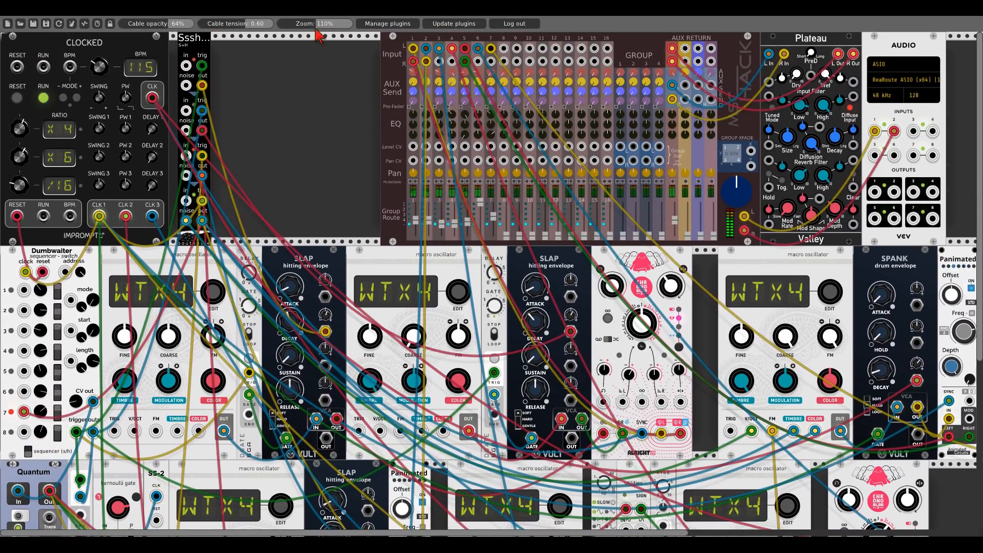
{"action": "left_click_drag", "start_coordinate": [328, 27], "coordinate": [313, 46]}
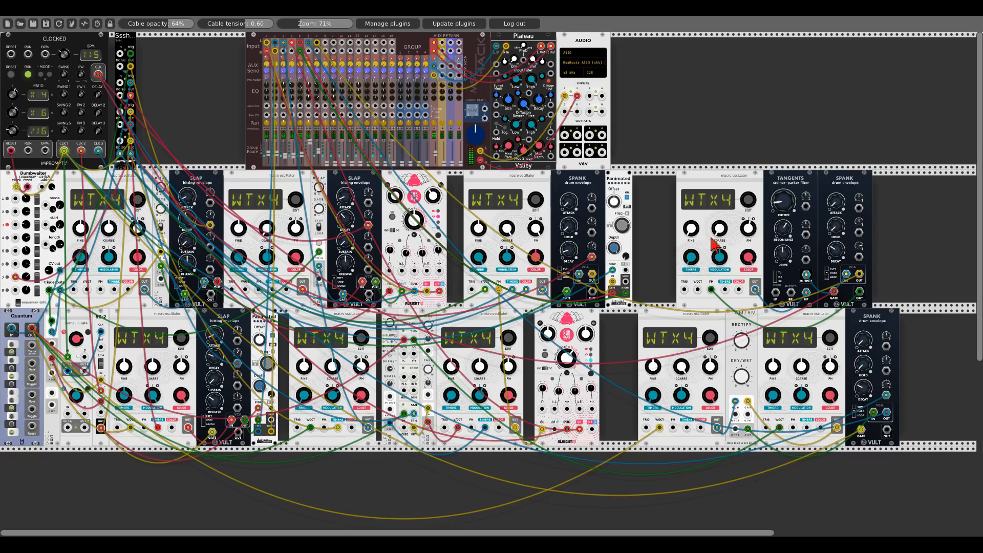